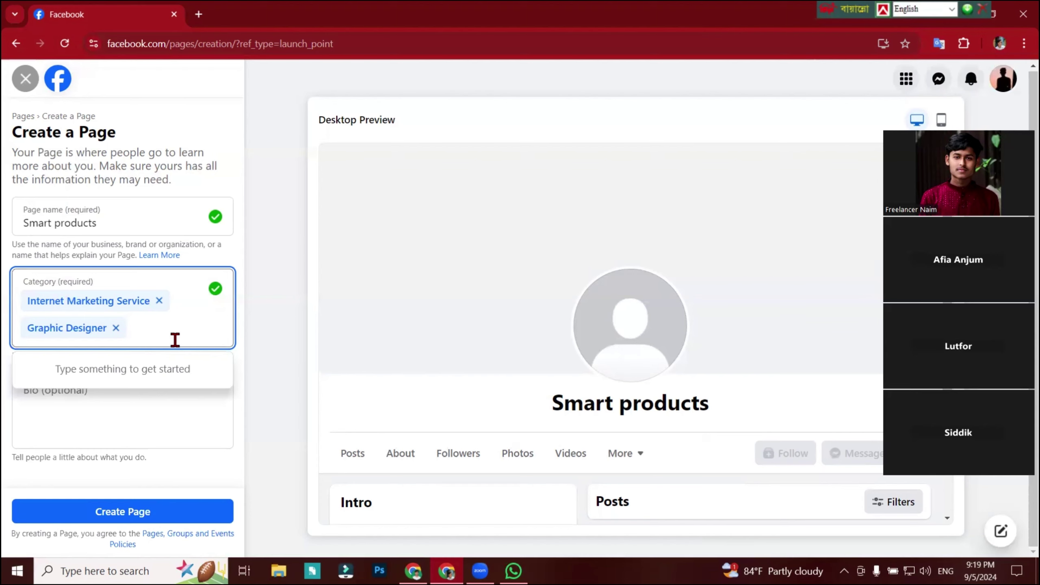
Search 'marke' and add Marketing Agency as the Page's third category.
type("marke")
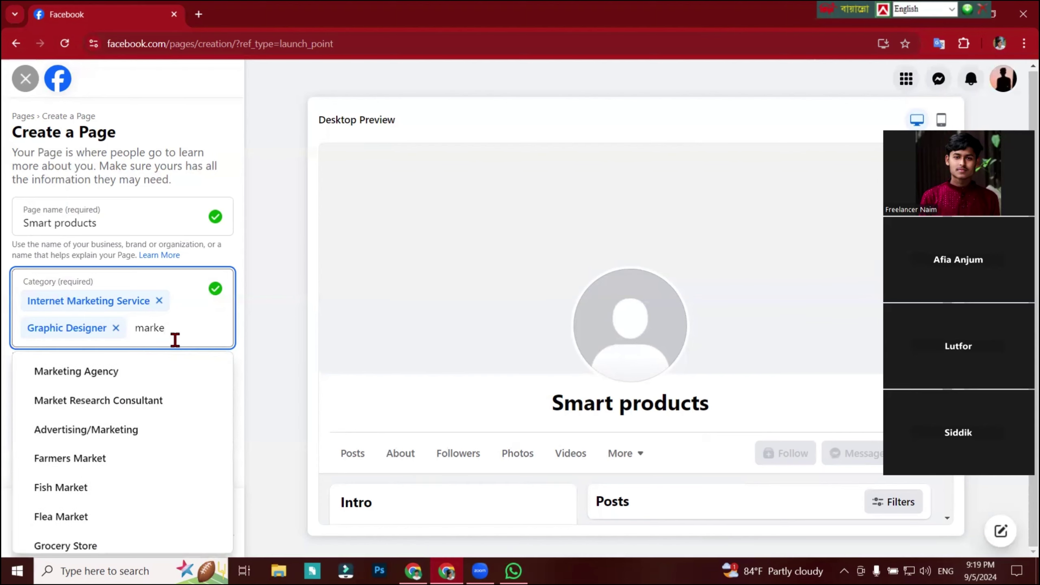
left_click(132, 372)
left_click_drag(98, 224, 5, 225)
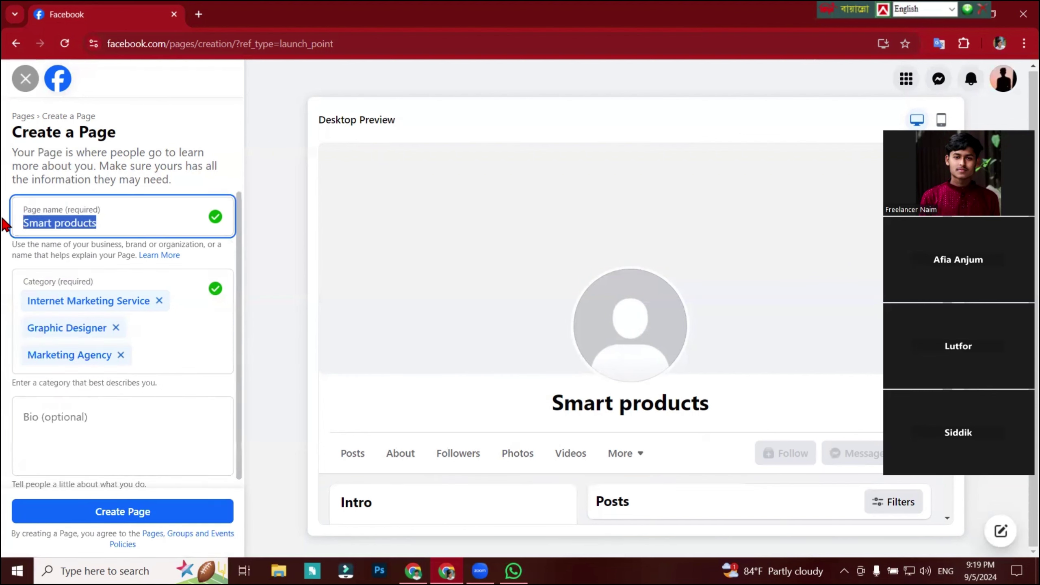
Enter 'Facebook Marketing' as the Page name.
type("ga")
key("BackSpace")
key("BackSpace")
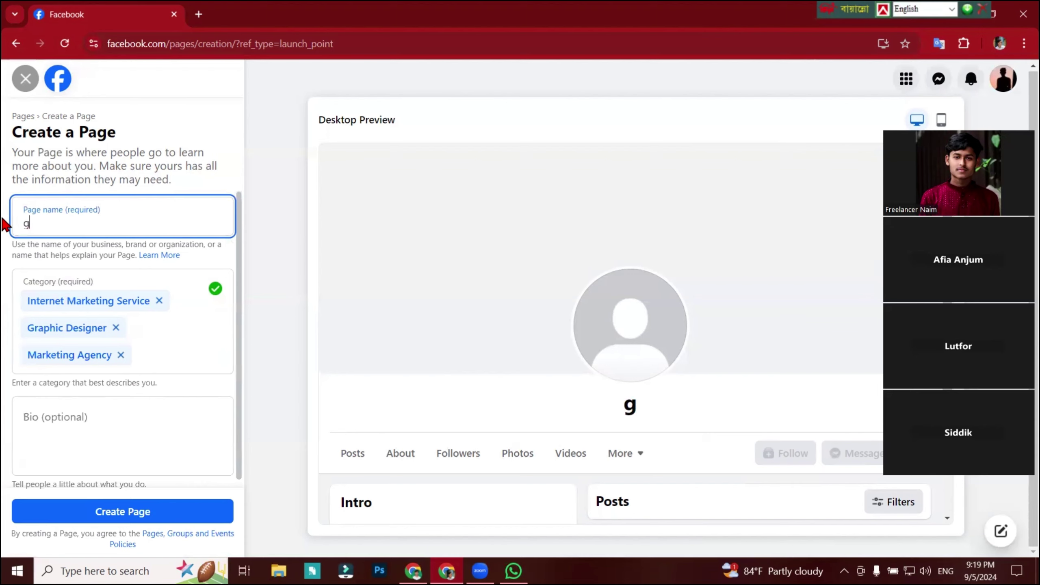
type("Facen")
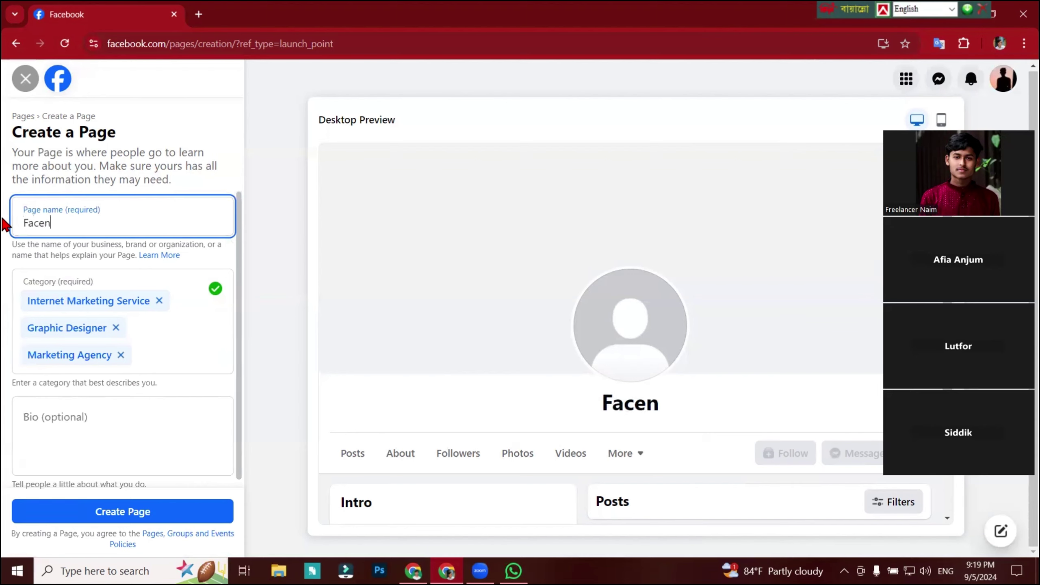
key("BackSpace")
type("book ")
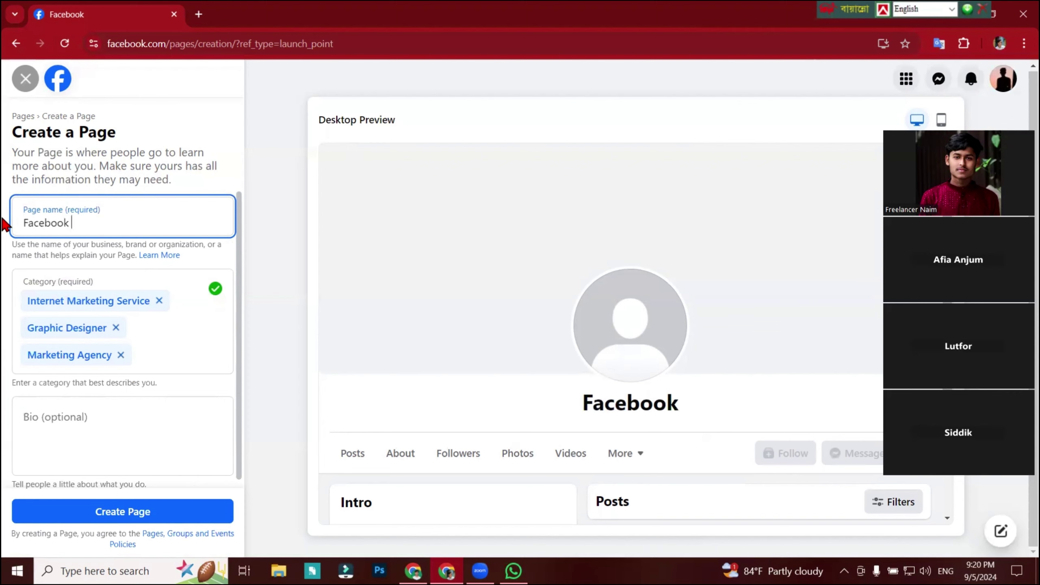
type("Market")
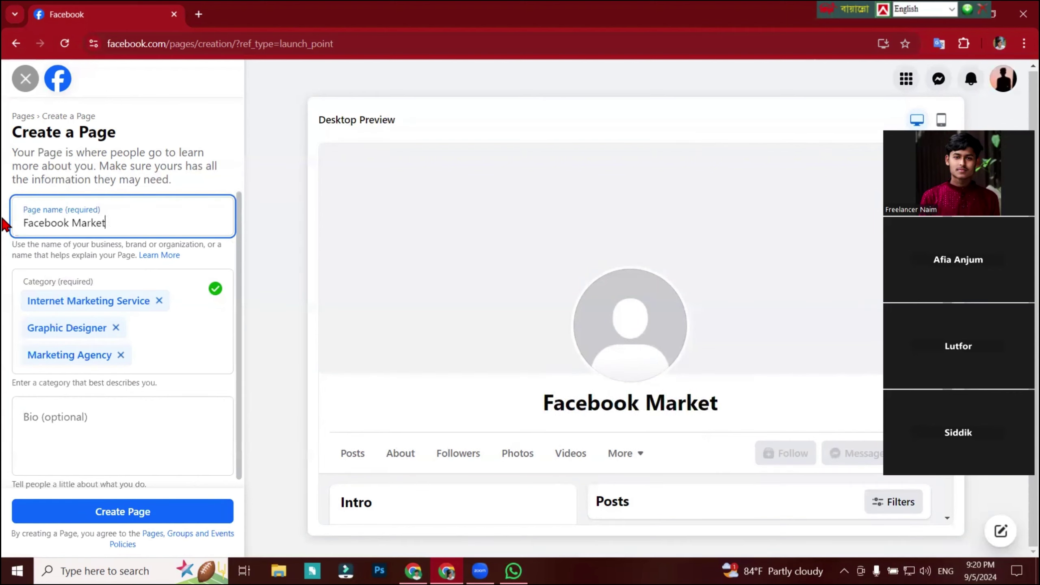
type("ing")
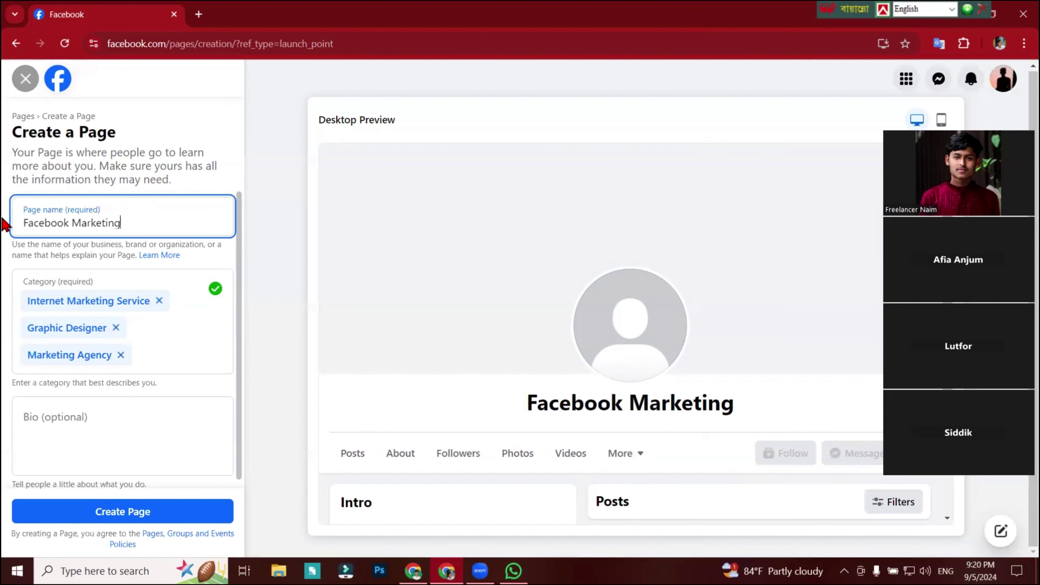
left_click(228, 257)
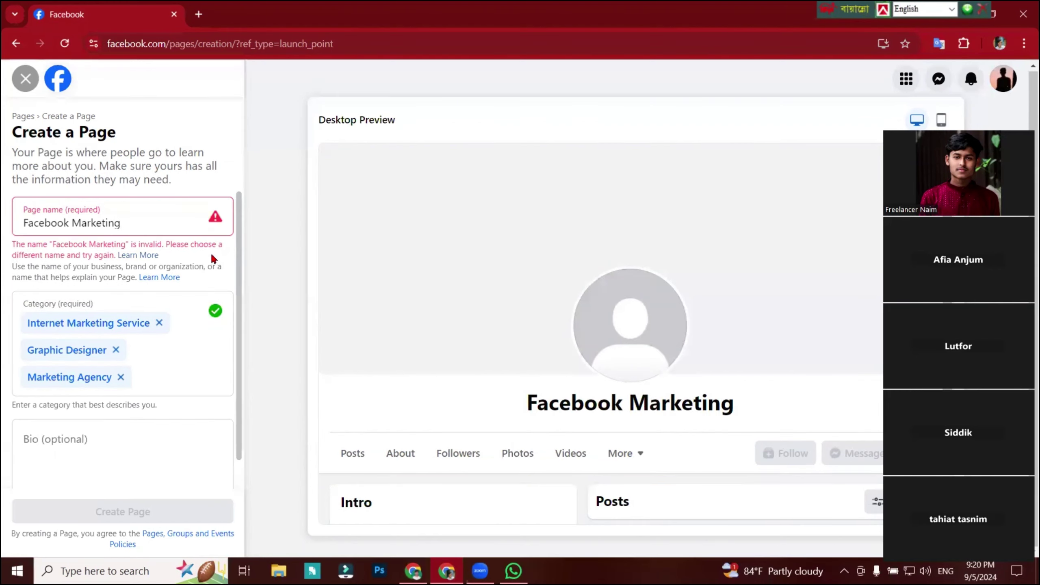
After the name is rejected, change it to 'Marketing by' plus the owner's name.
left_click(194, 227)
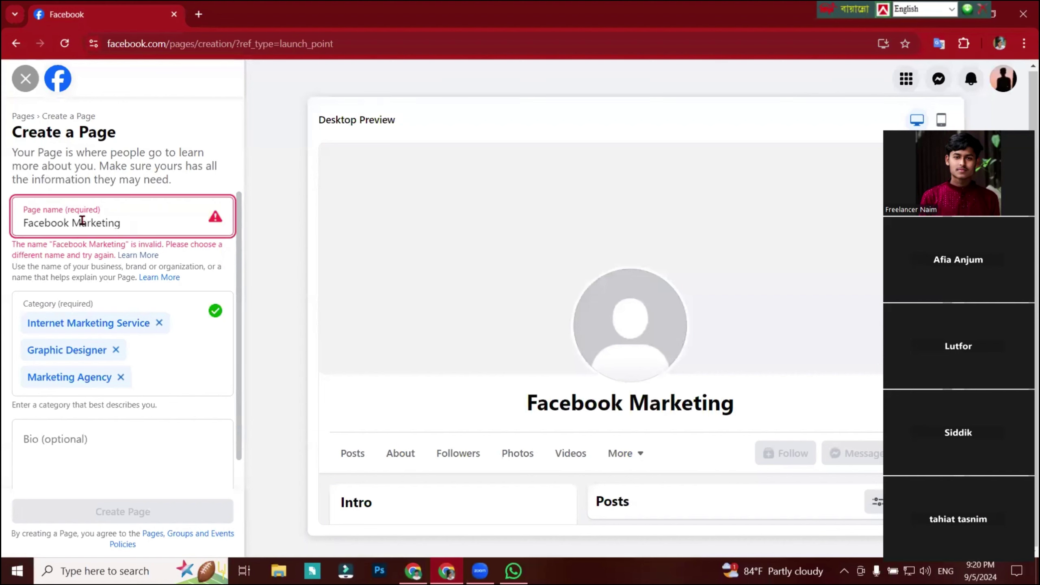
left_click_drag(72, 222, 7, 221)
key("BackSpace")
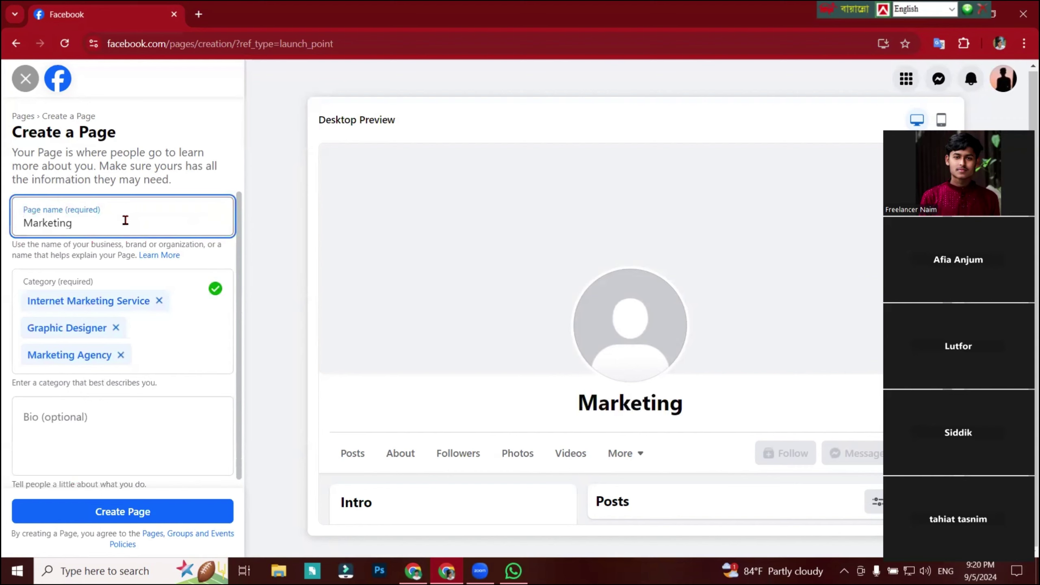
type("bu")
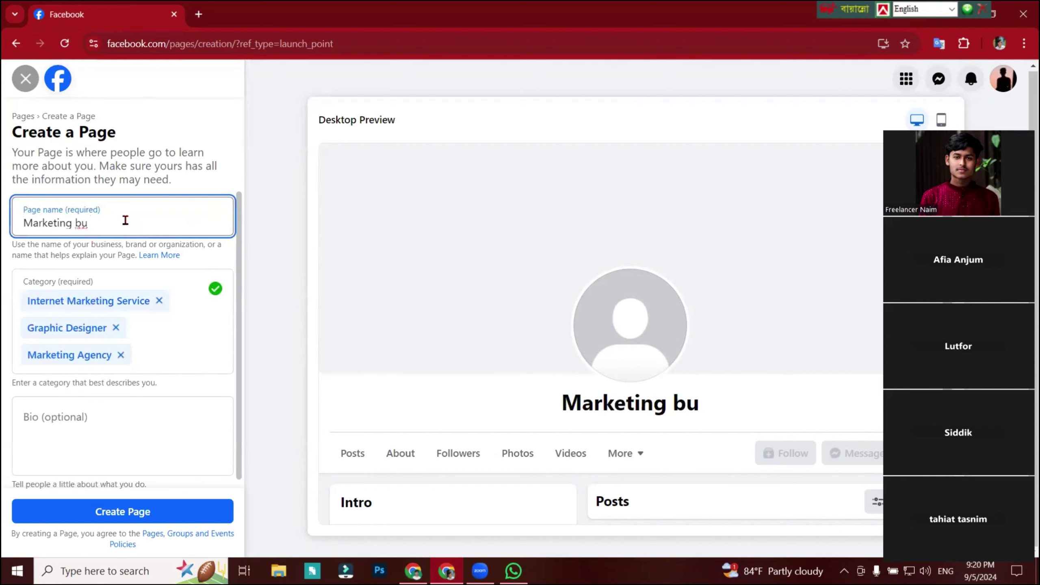
key("BackSpace")
type("y")
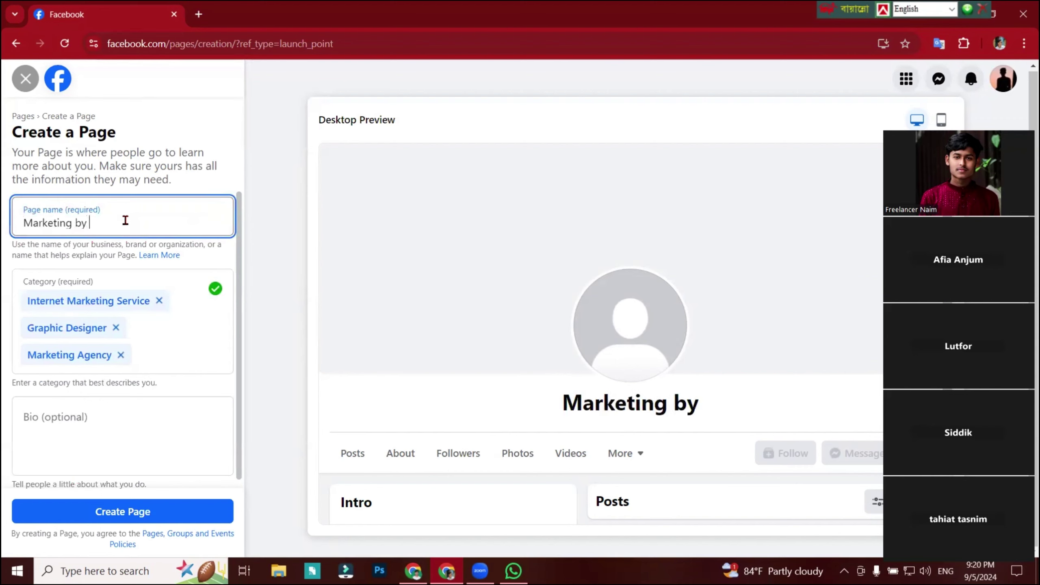
type(" Naim")
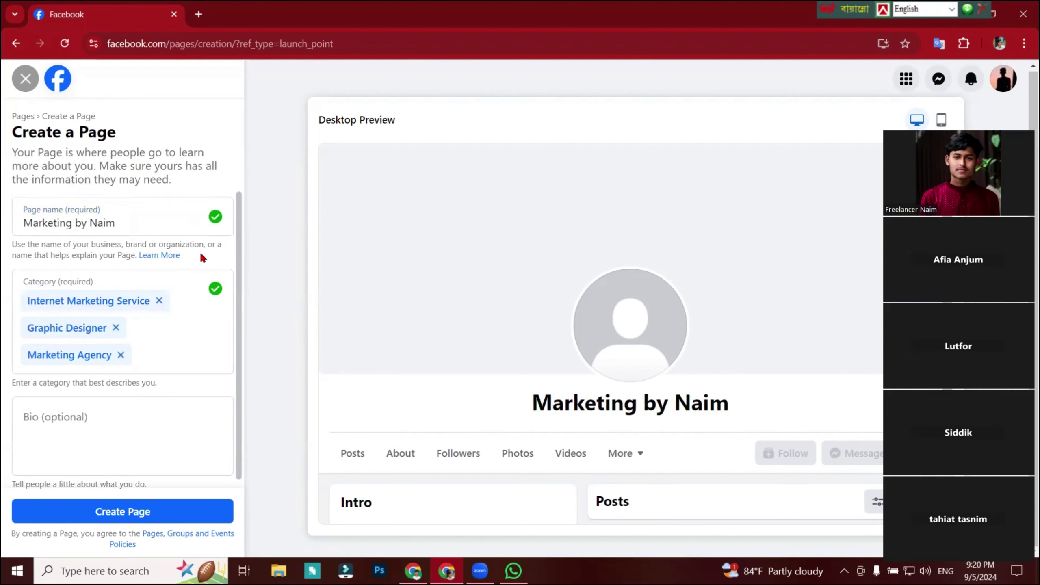
left_click(100, 423)
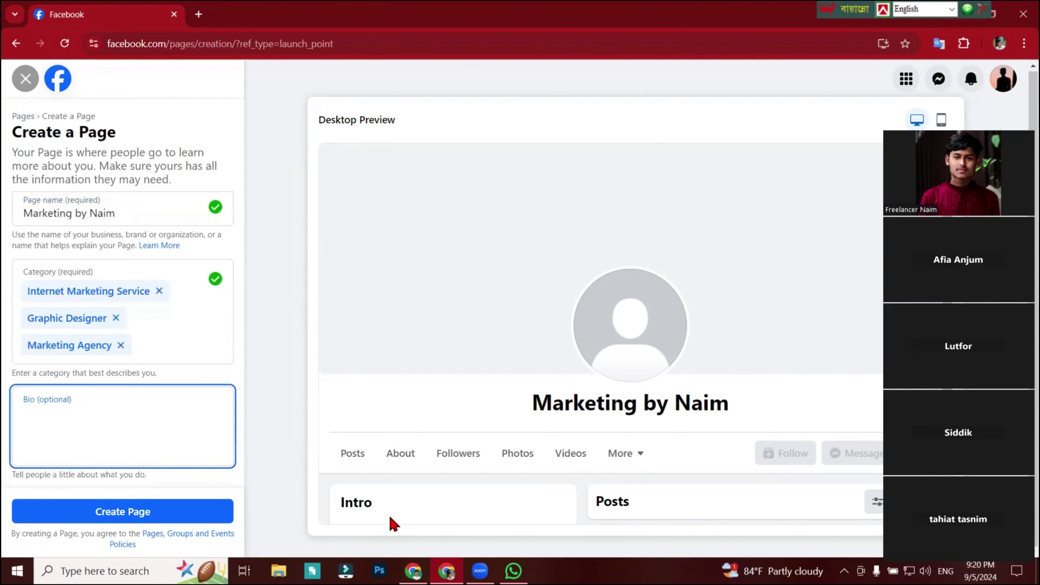
Copy the bio 'Digital Marketing Agency' from the Bangladesh Freelancer Academy page into the new Page's Bio.
left_click(412, 571)
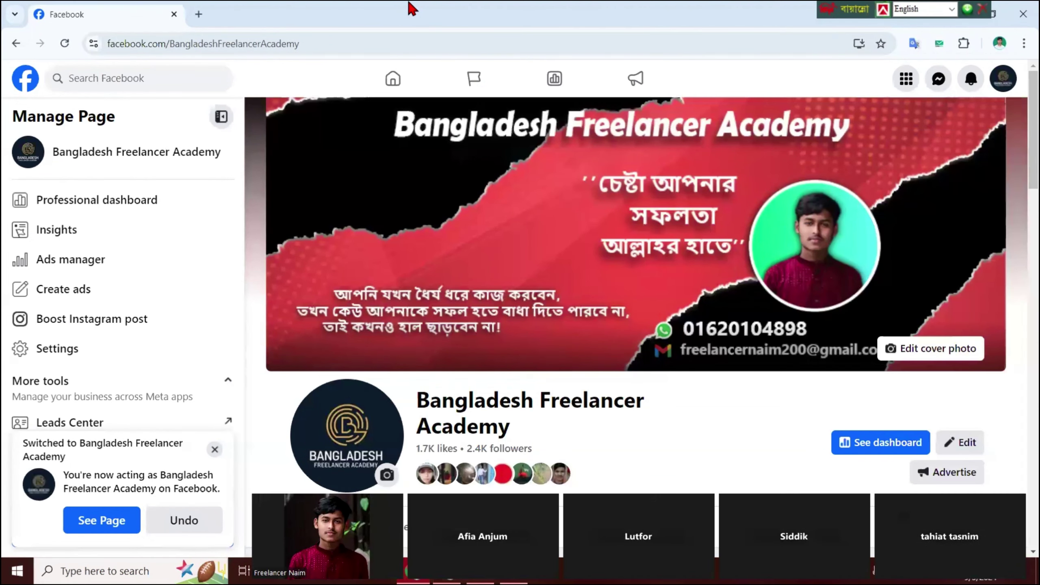
scroll(487, 229, "down", 7)
left_click(484, 225)
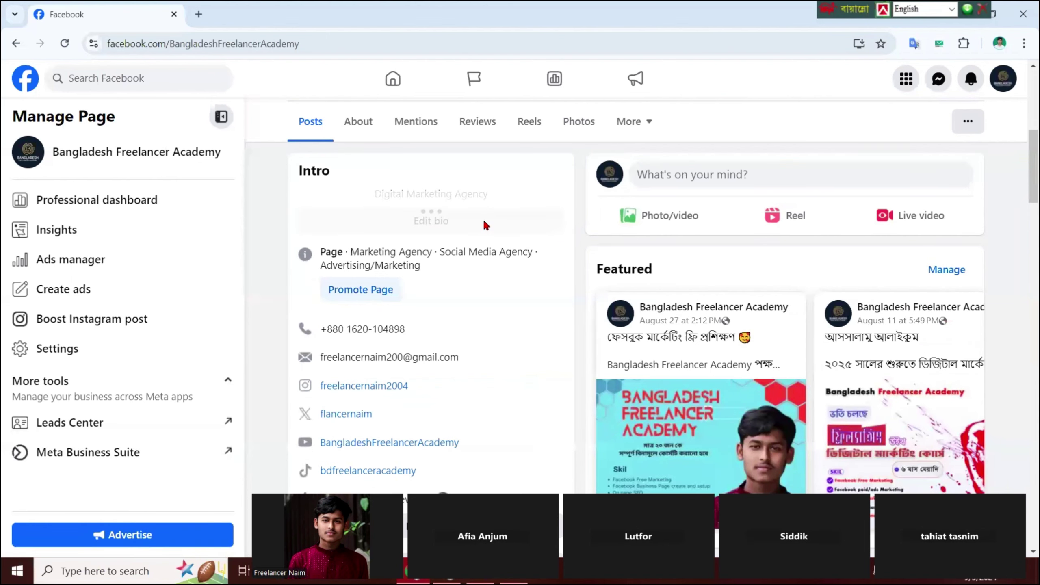
left_click_drag(509, 202, 313, 202)
key("ctrl+c")
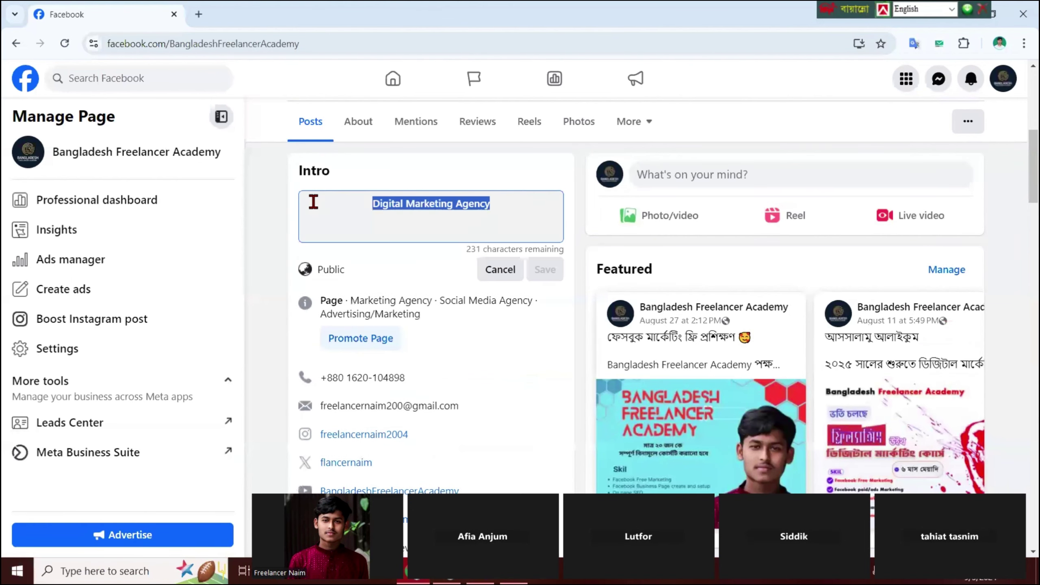
scroll(850, 190, "up", 4)
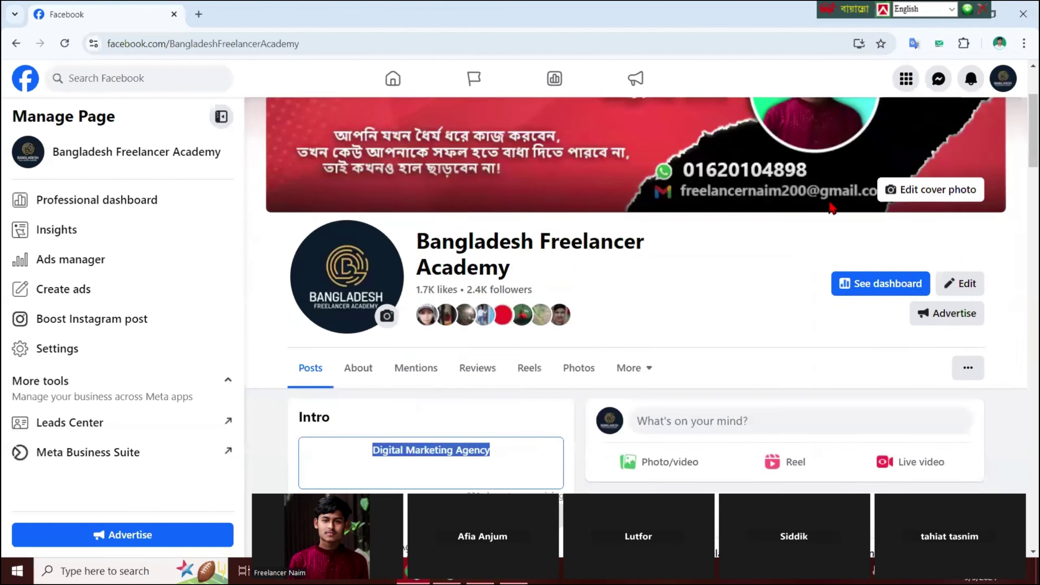
scroll(707, 234, "down", 4)
scroll(713, 238, "up", 2)
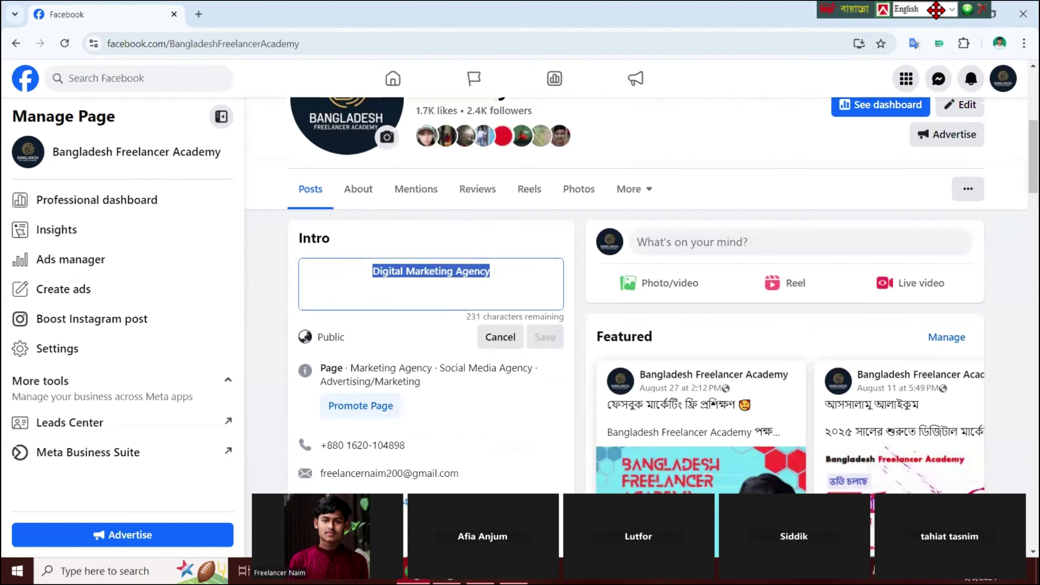
left_click_drag(935, 10, 438, 10)
key("alt+Tab")
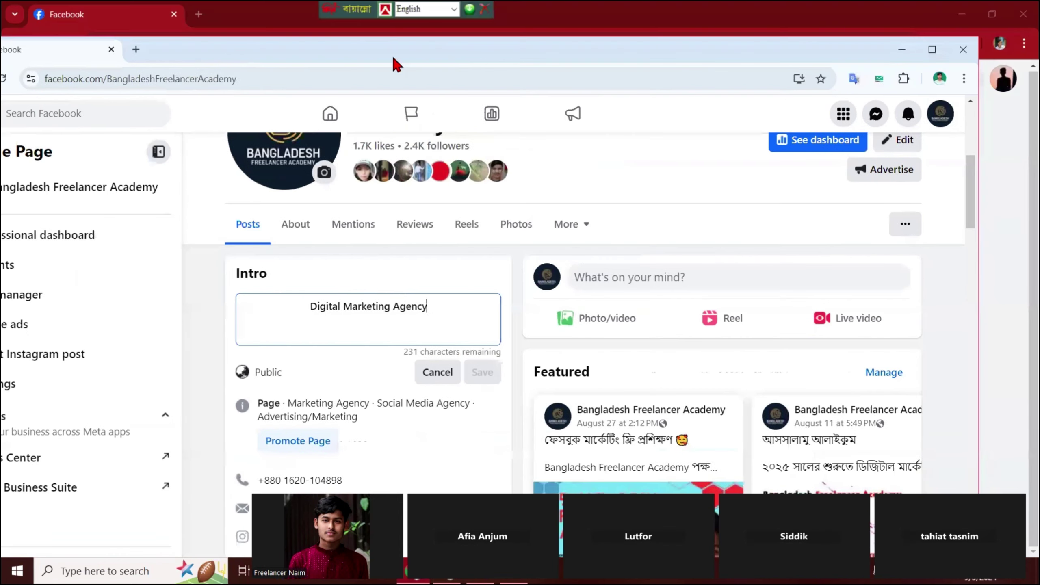
key("alt+Tab")
key("ctrl+v")
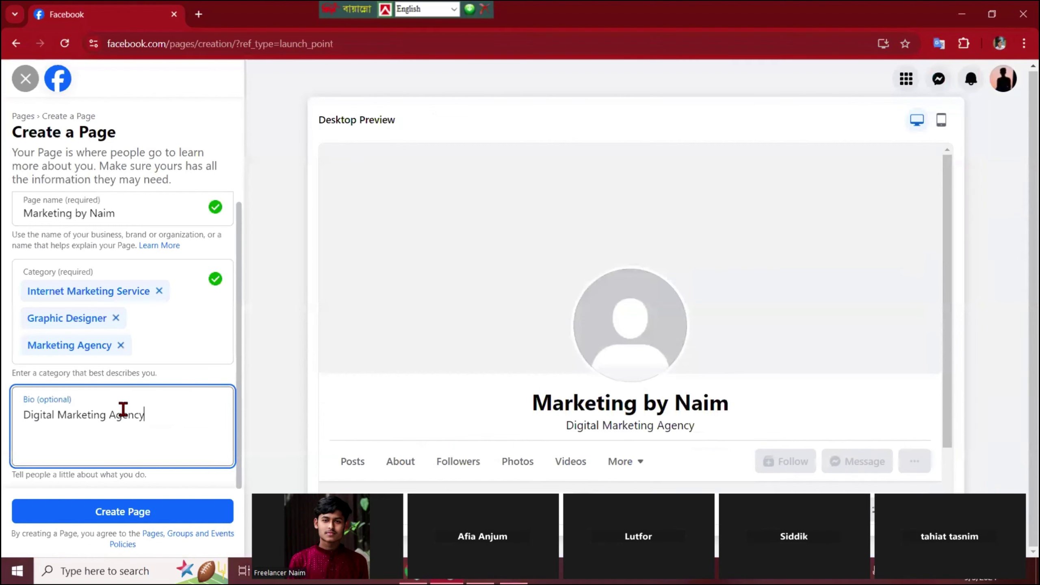
Create the Marketing Page and start step 1 of 5 of its setup.
left_click(139, 518)
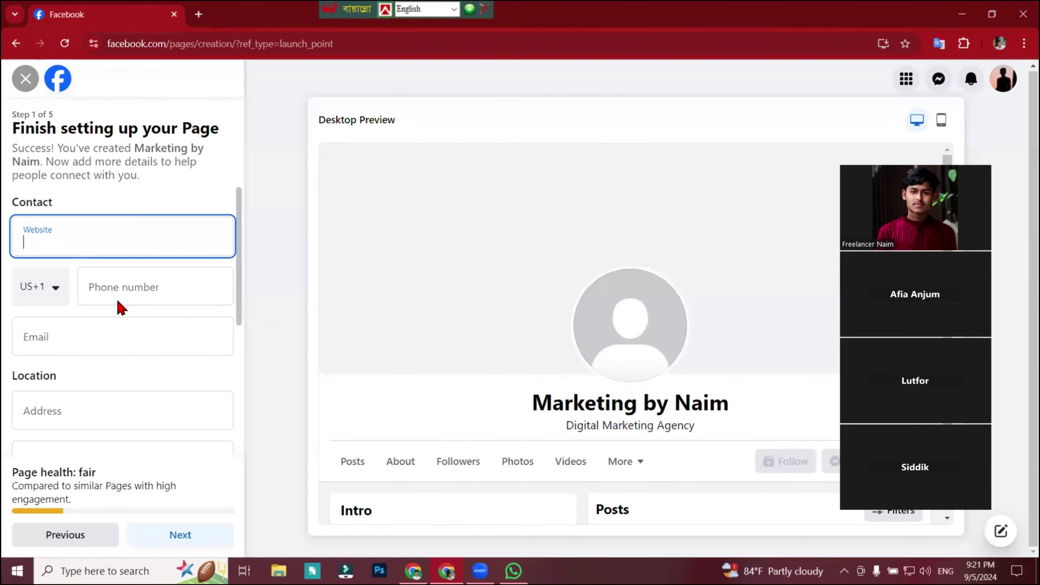
Look up the existing page's phone number and begin entering the contact number.
left_click(52, 293)
left_click(57, 292)
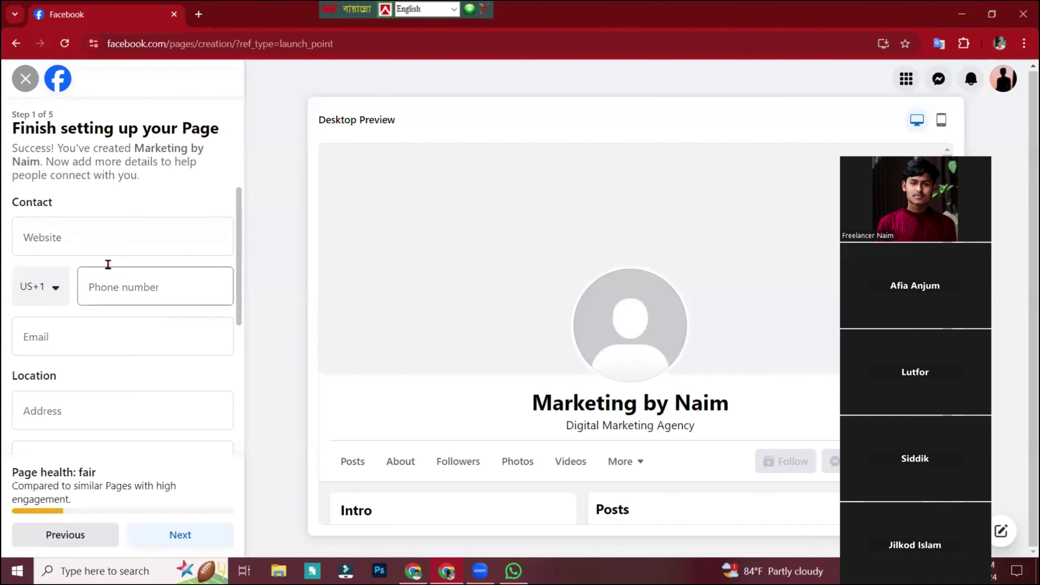
left_click(121, 286)
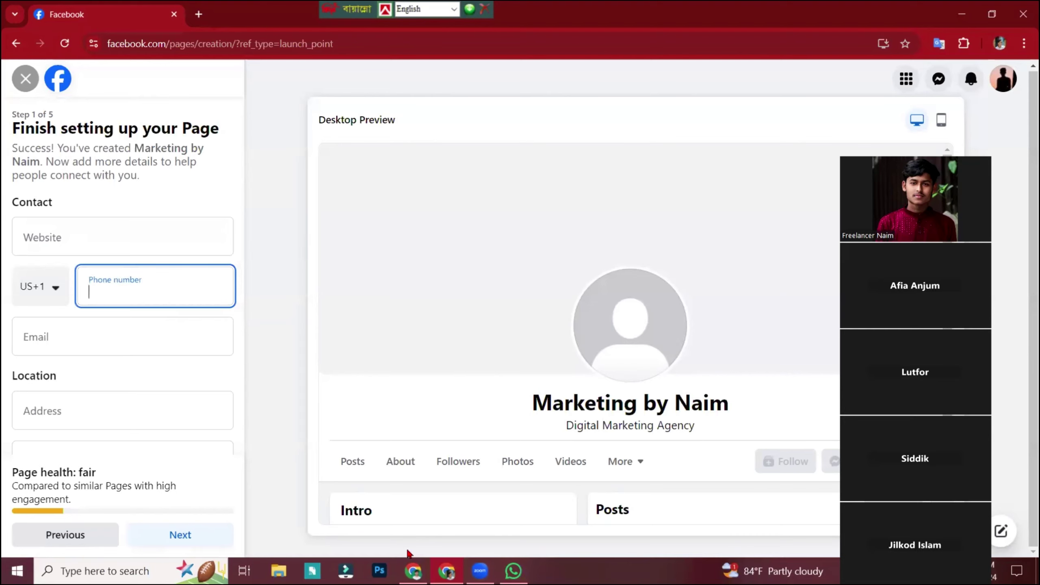
left_click(411, 571)
scroll(276, 424, "down", 2)
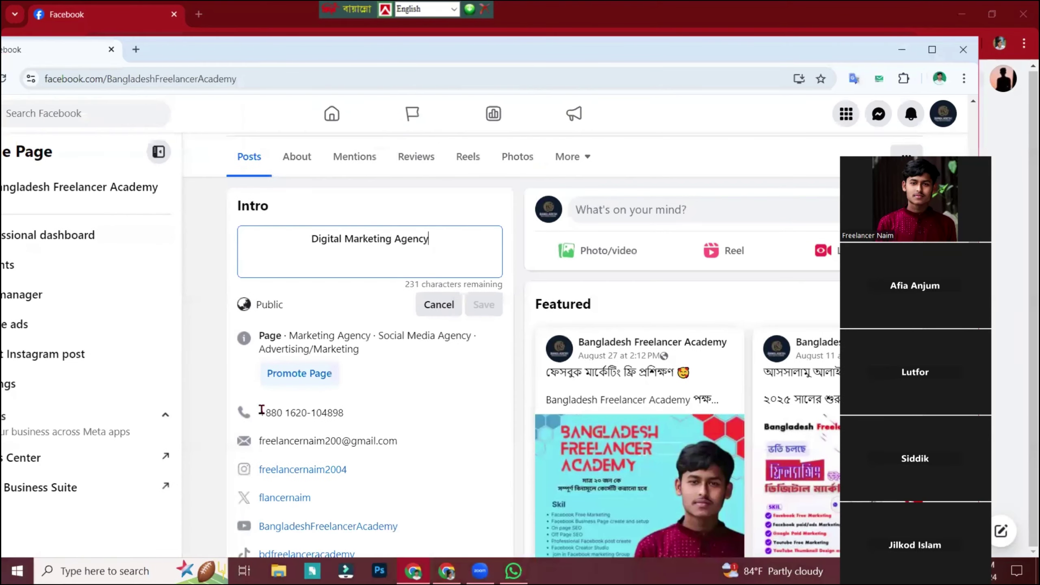
triple_click(266, 413)
left_click_drag(245, 410, 370, 405)
left_click(412, 417)
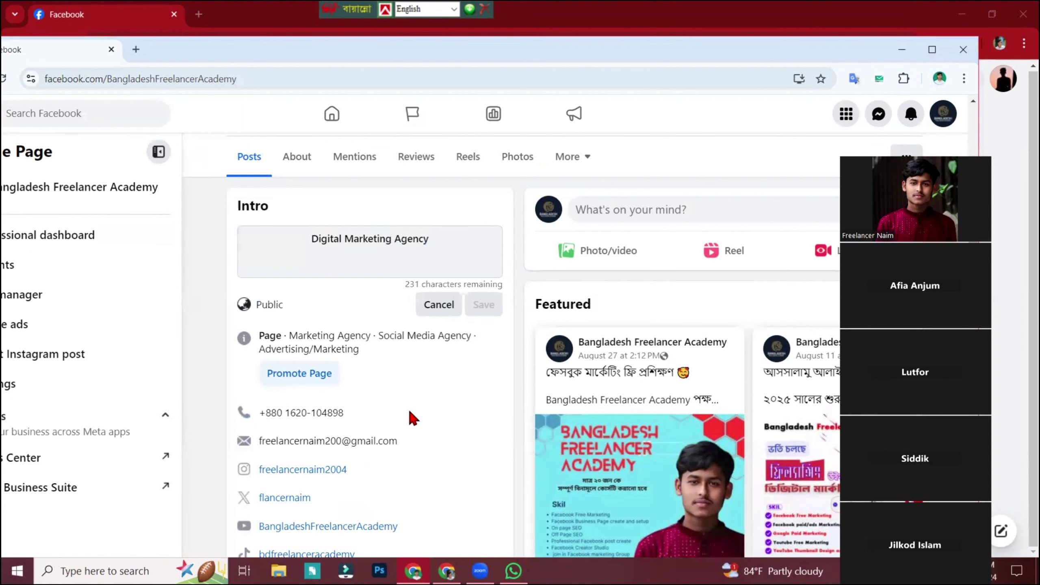
left_click(446, 571)
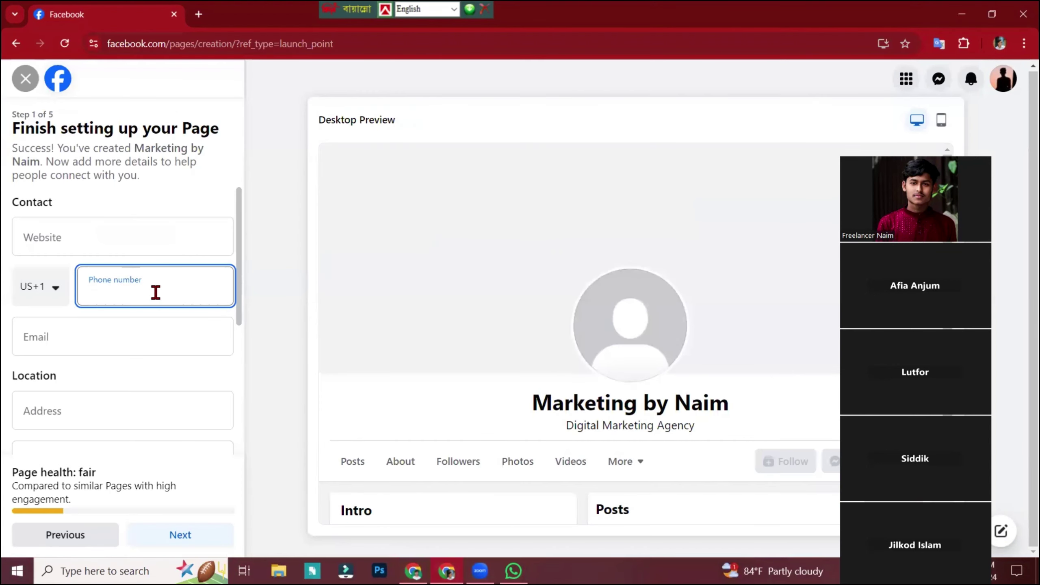
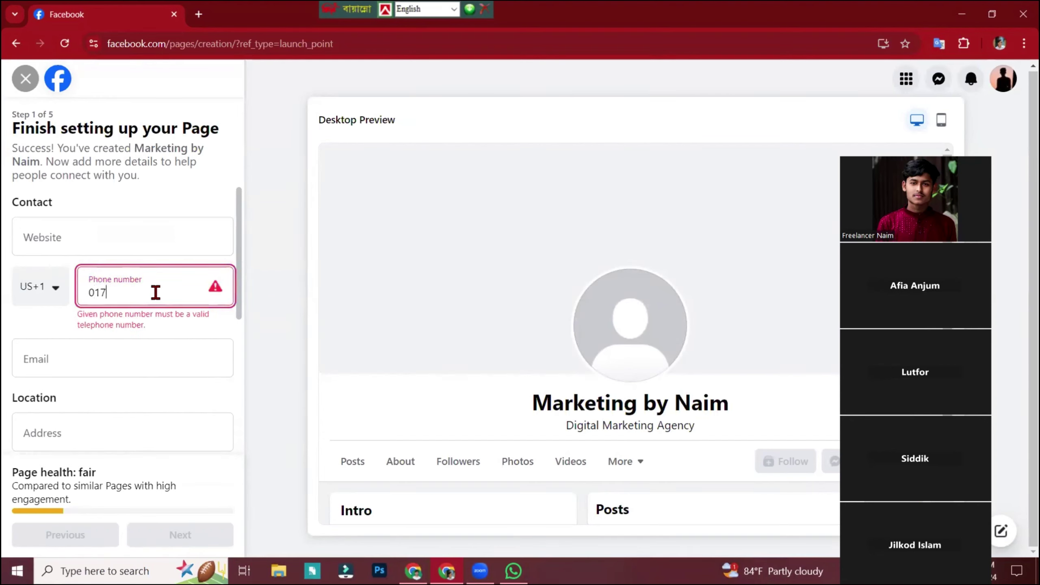
Set the country code to Bangladesh (BD+880) and complete the contact phone number.
left_click(53, 287)
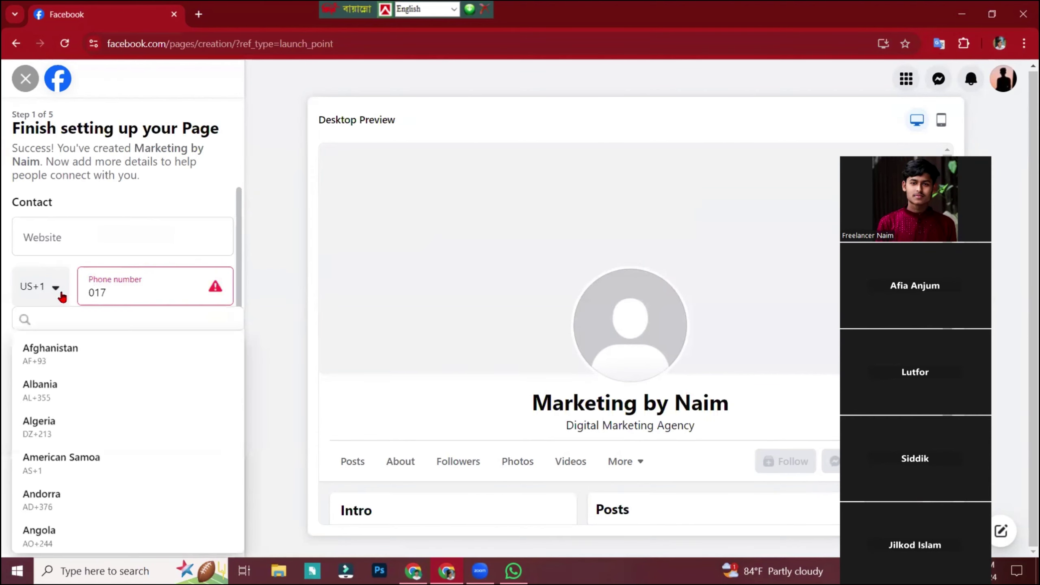
key("Down")
left_click(61, 294)
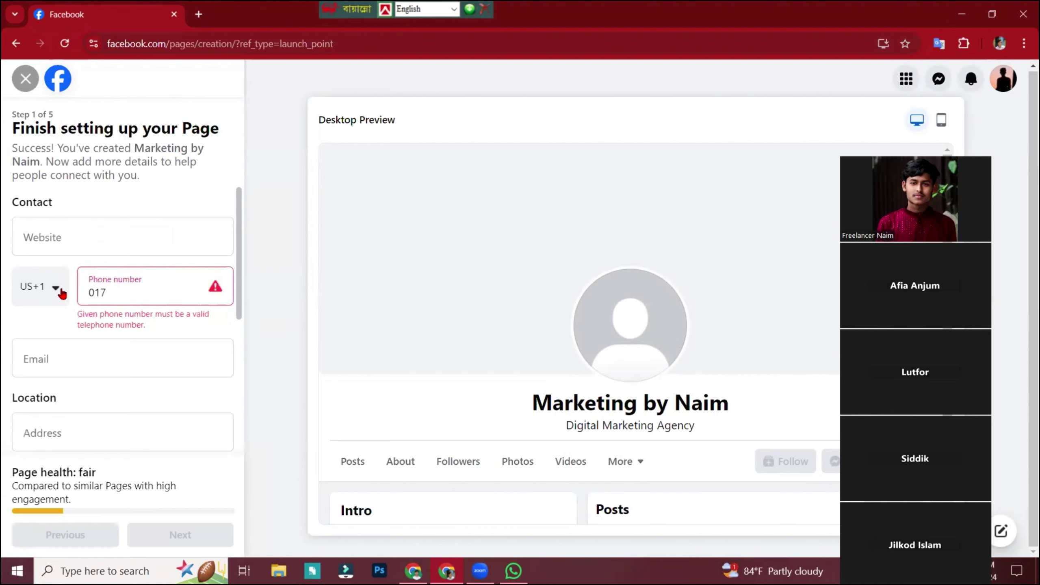
left_click(62, 294)
key("b")
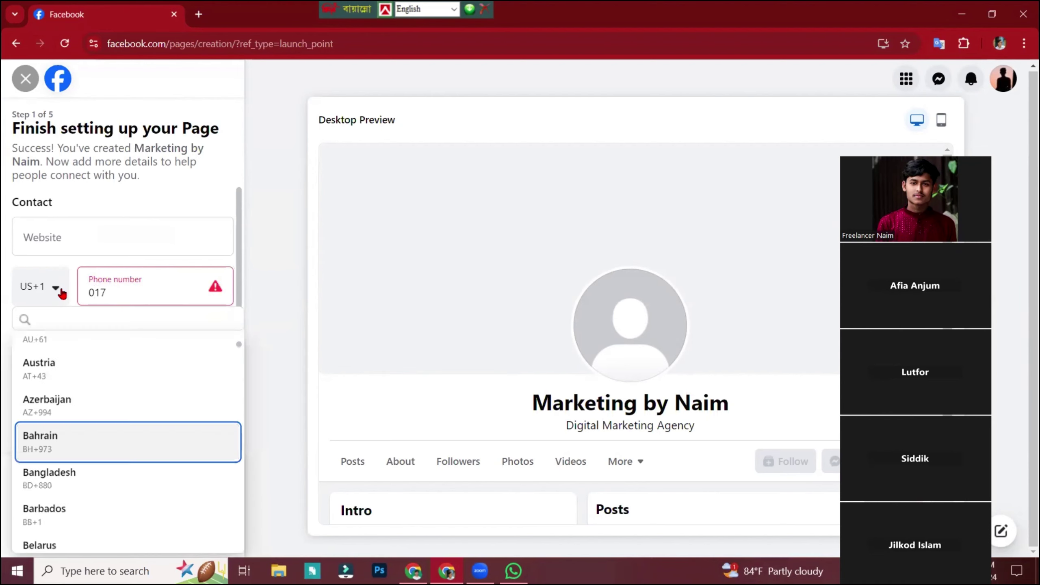
left_click(65, 487)
left_click(150, 300)
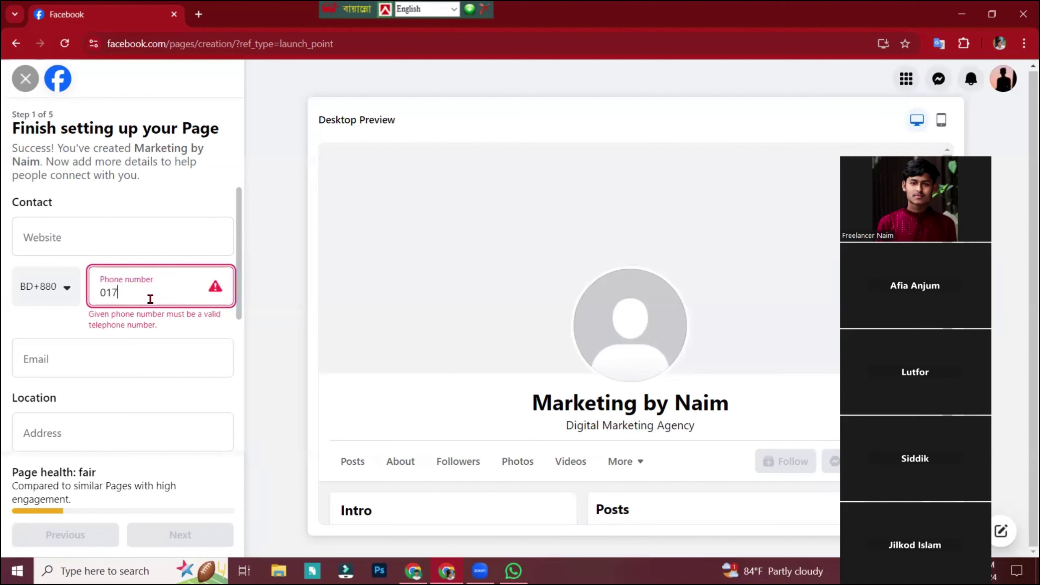
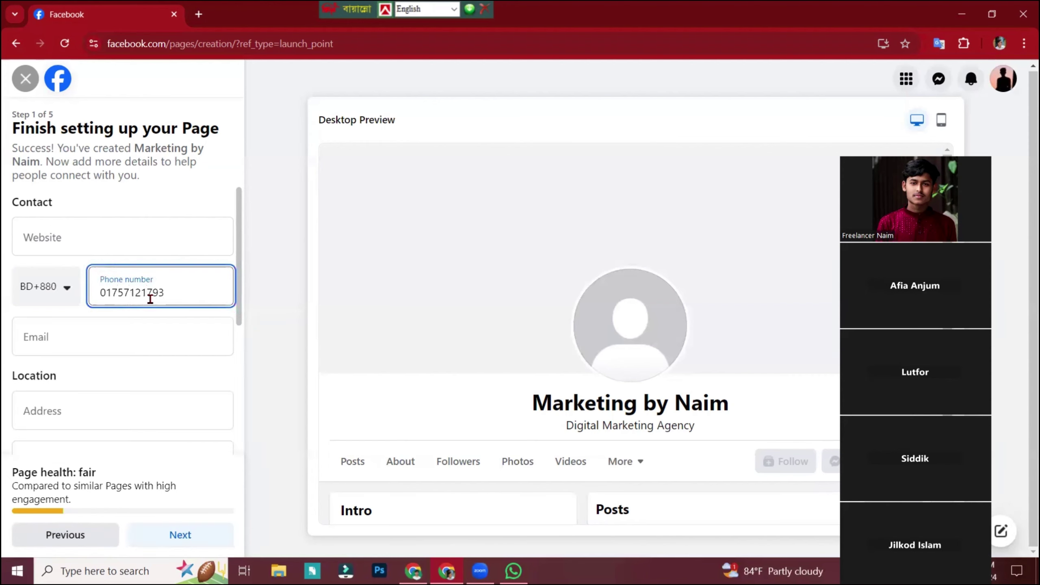
left_click(88, 326)
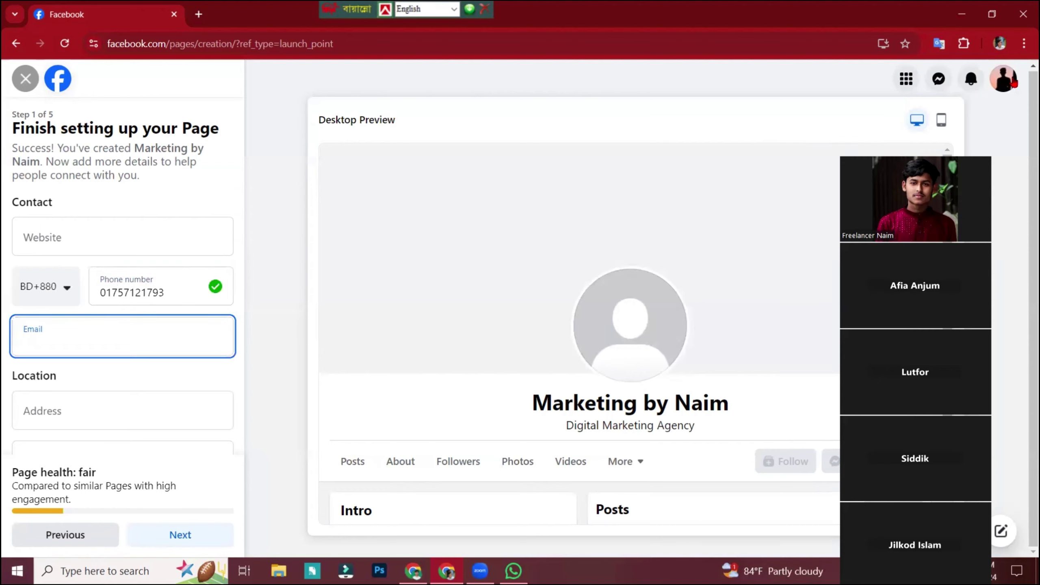
left_click(939, 78)
Copy the signed-in Google account's e-mail address from a new tab, then return to Facebook's e-mail field.
key("ctrl+t")
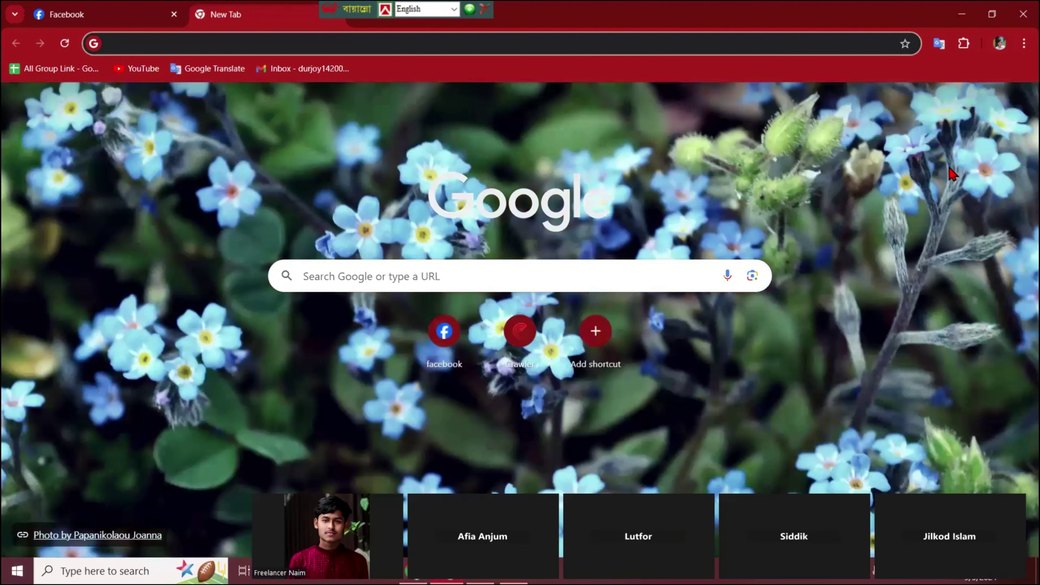
left_click(1015, 104)
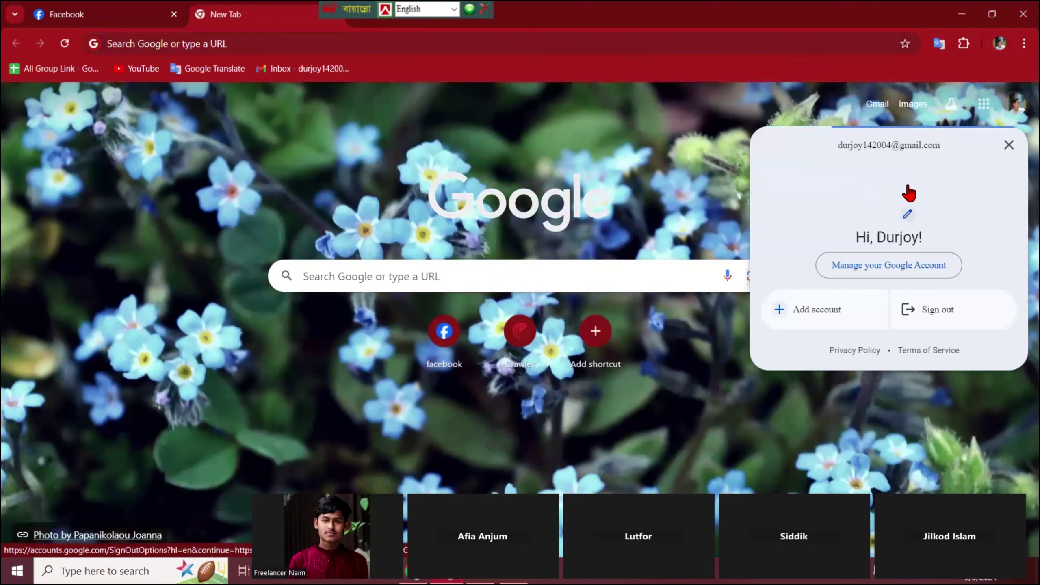
left_click_drag(945, 148, 784, 151)
key("ctrl+c")
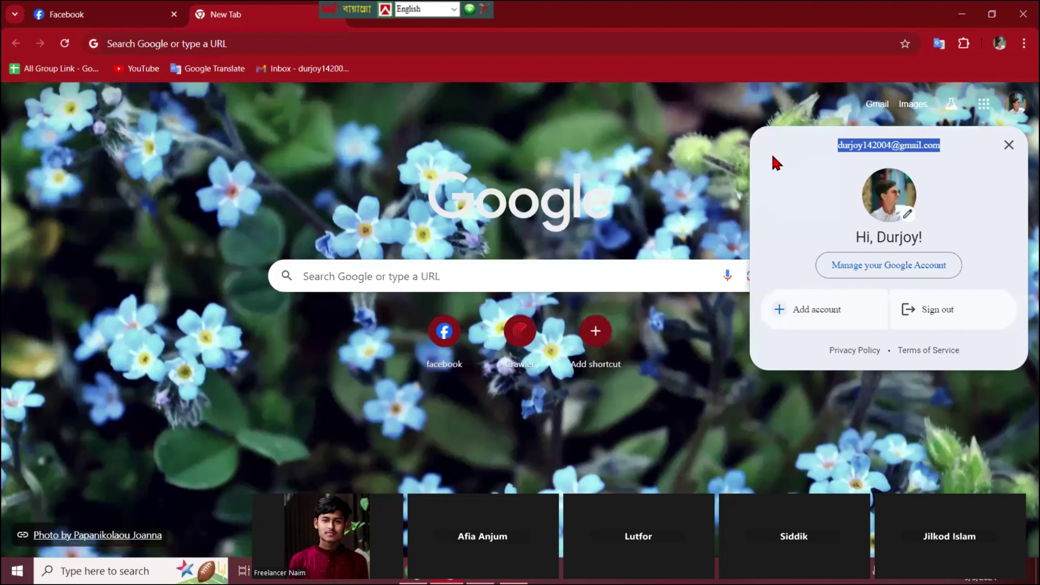
left_click(88, 15)
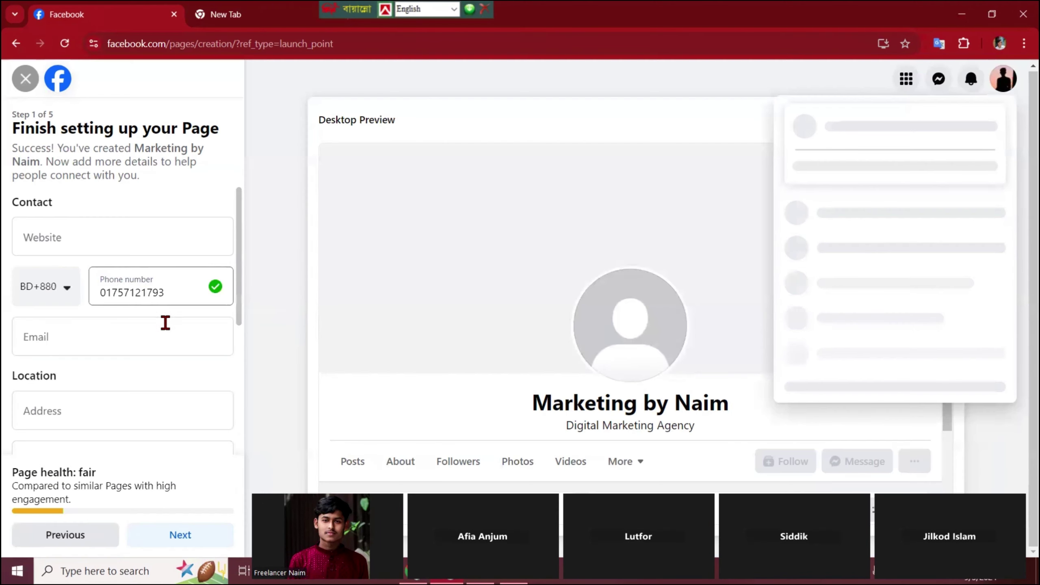
left_click(156, 340)
Paste the copied e-mail as the contact e-mail and type the street address.
key("ctrl+v")
scroll(191, 350, "down", 1)
scroll(191, 349, "down", 4)
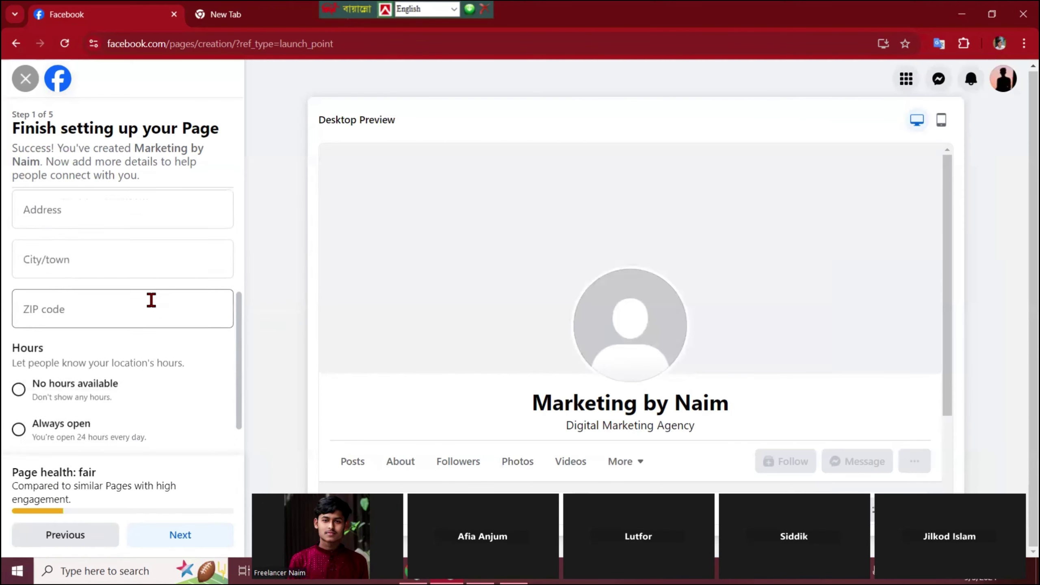
scroll(148, 300, "up", 2)
left_click(134, 285)
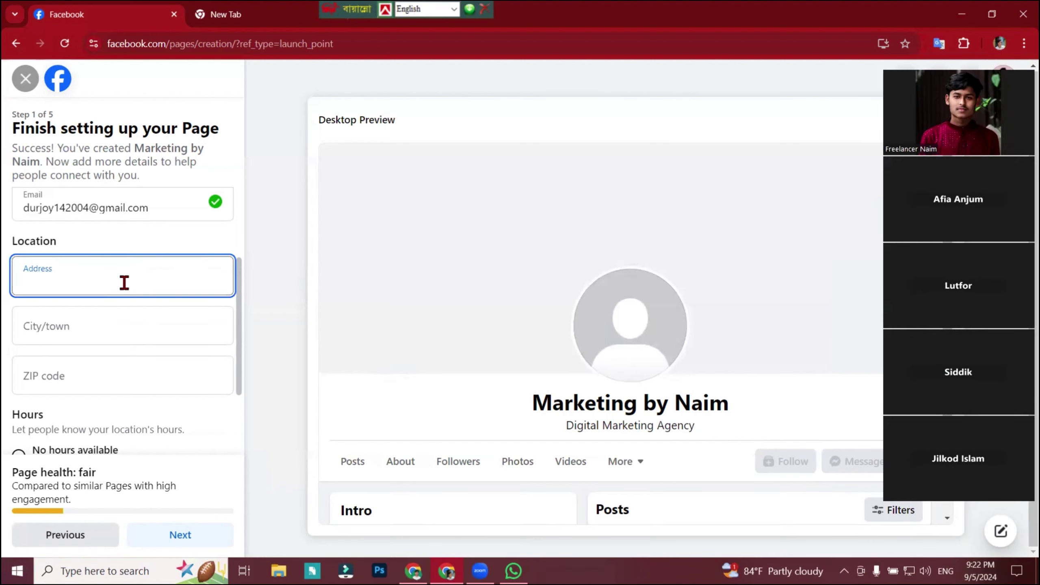
Set the city to Manikganj, Dhaka, Bangladesh and enter the ZIP code.
left_click(116, 325)
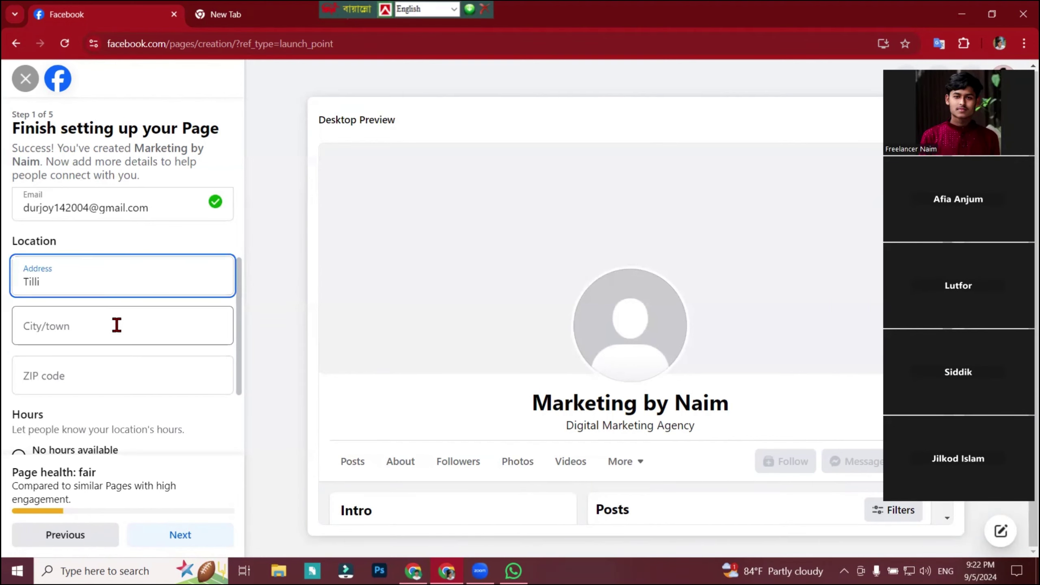
type("manu")
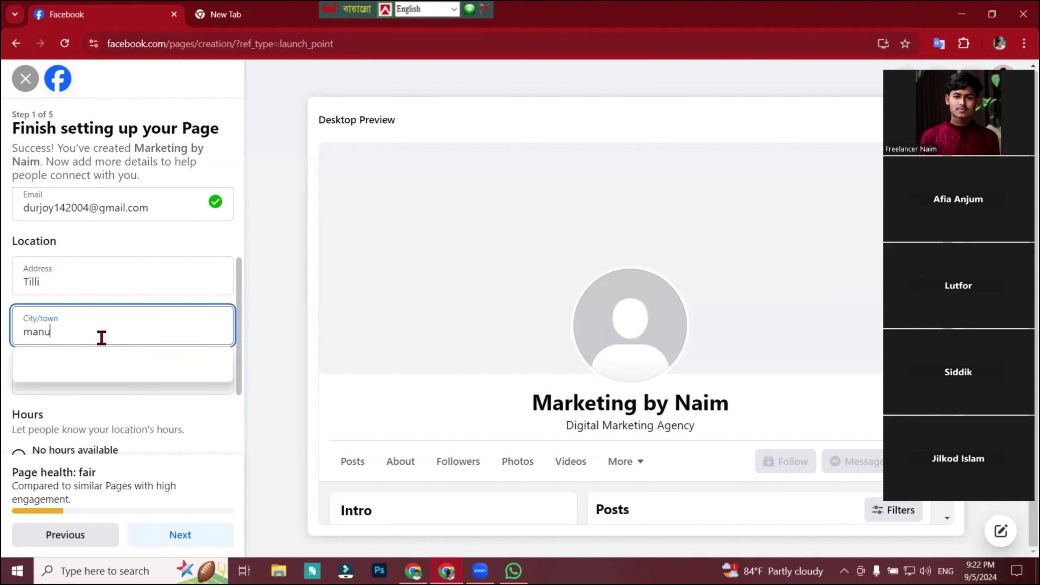
key("BackSpace")
type("ika")
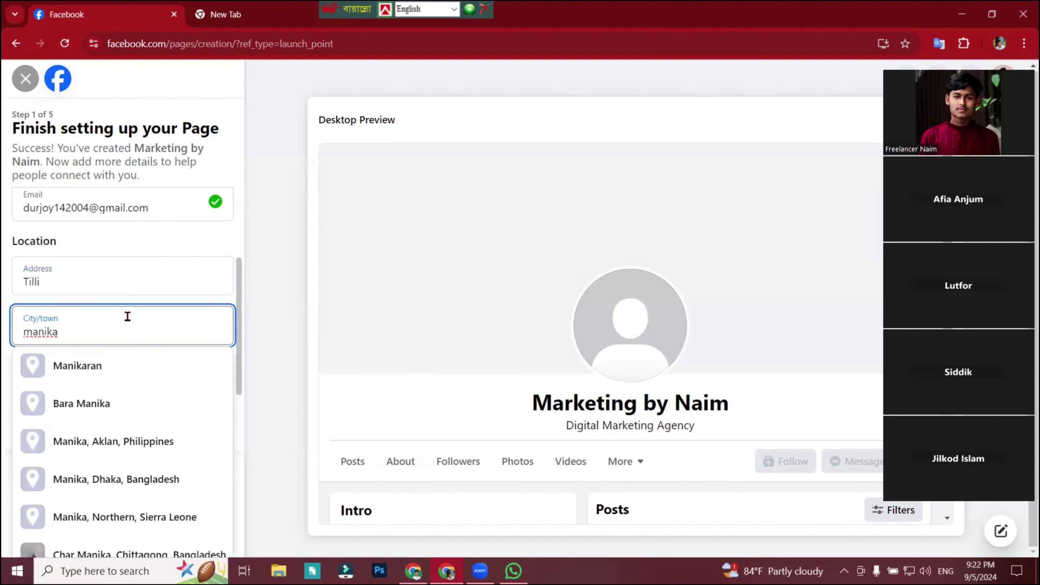
key("BackSpace")
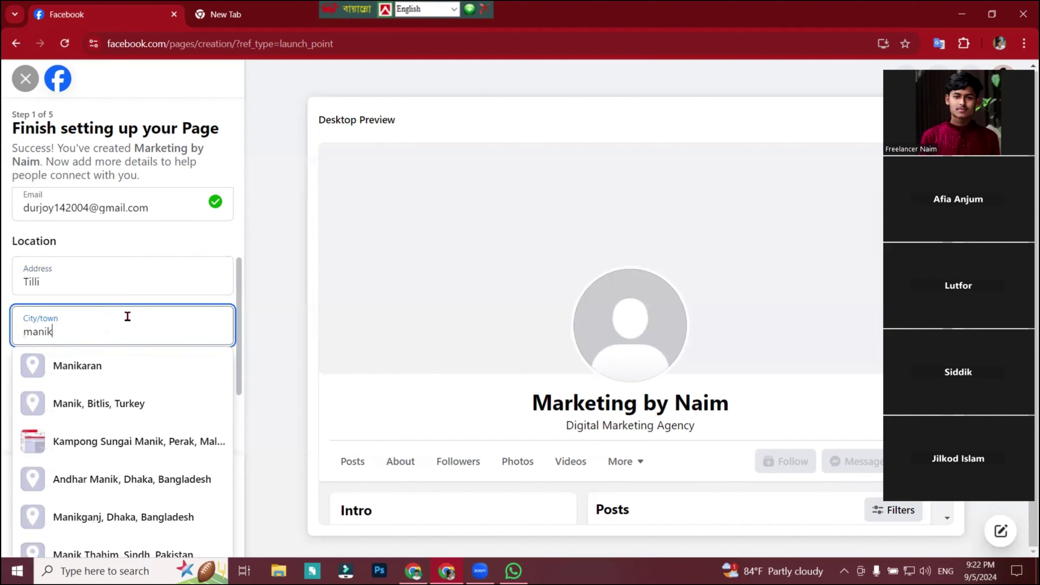
type("ga")
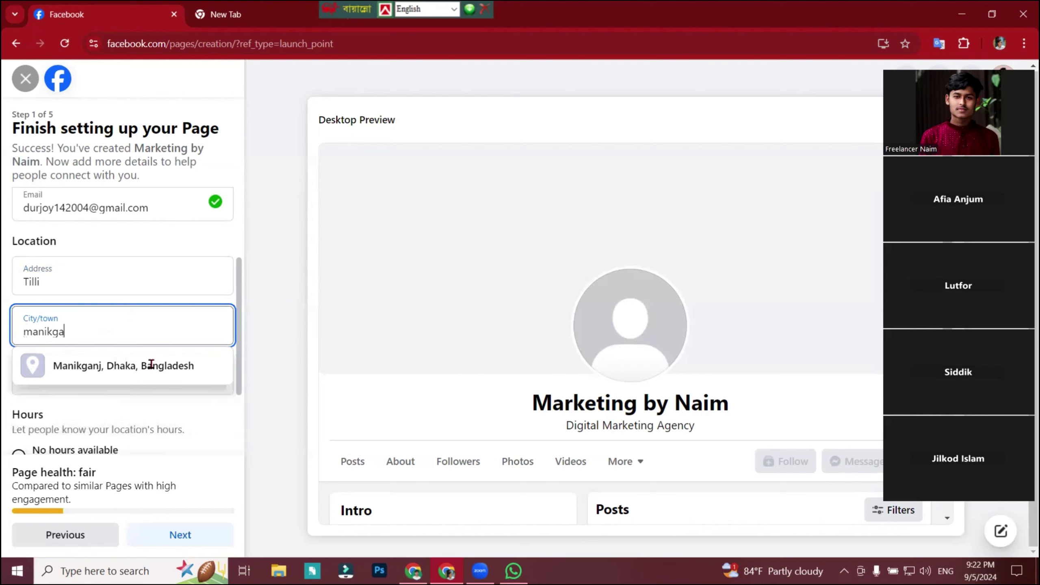
left_click(116, 364)
left_click(135, 381)
type("1820")
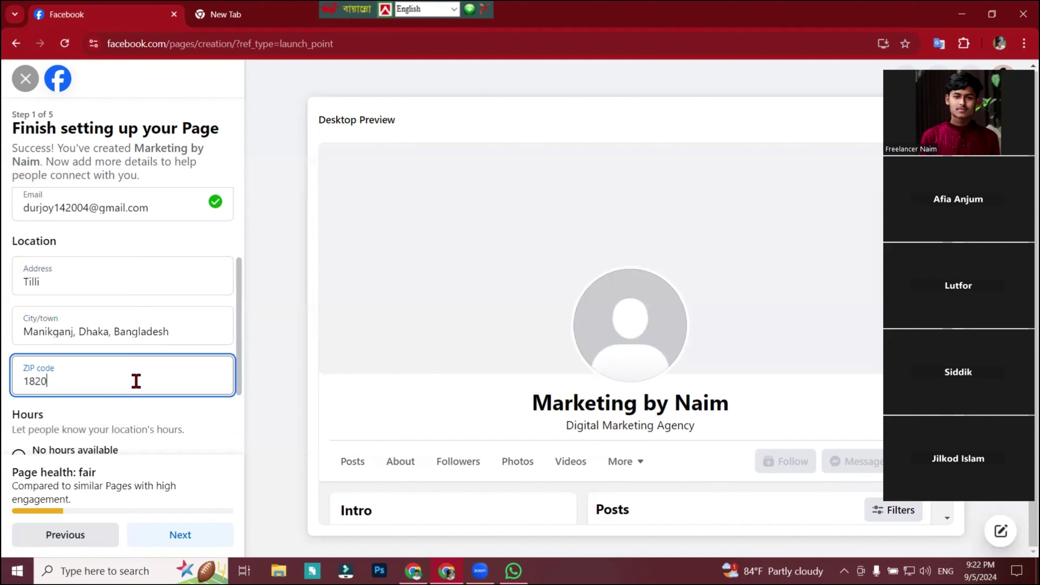
key("BackSpace")
key("BackSpace")
type("00")
scroll(138, 369, "down", 3)
left_click(139, 337)
left_click_drag(15, 302, 27, 301)
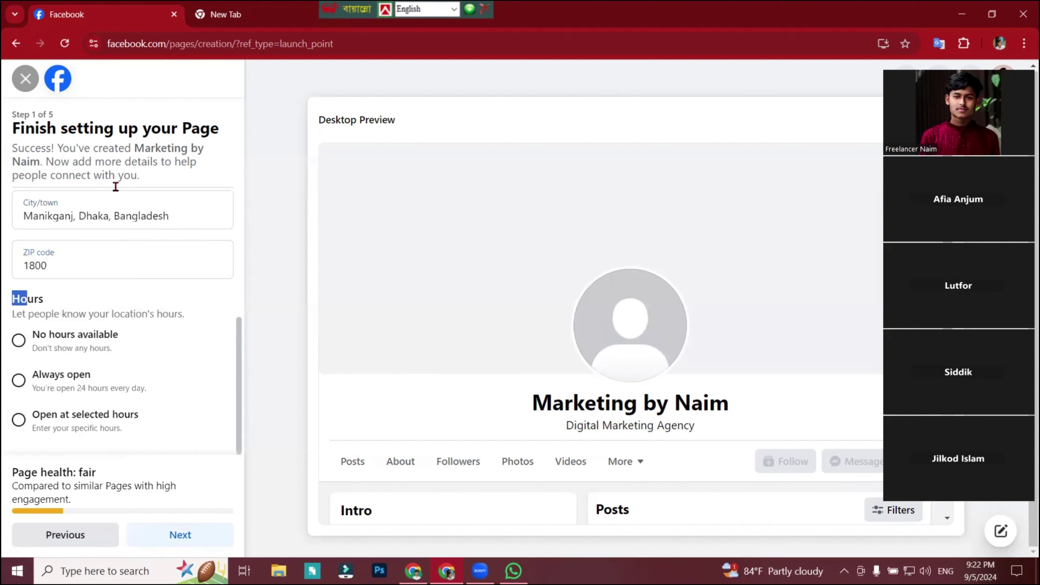
left_click(413, 571)
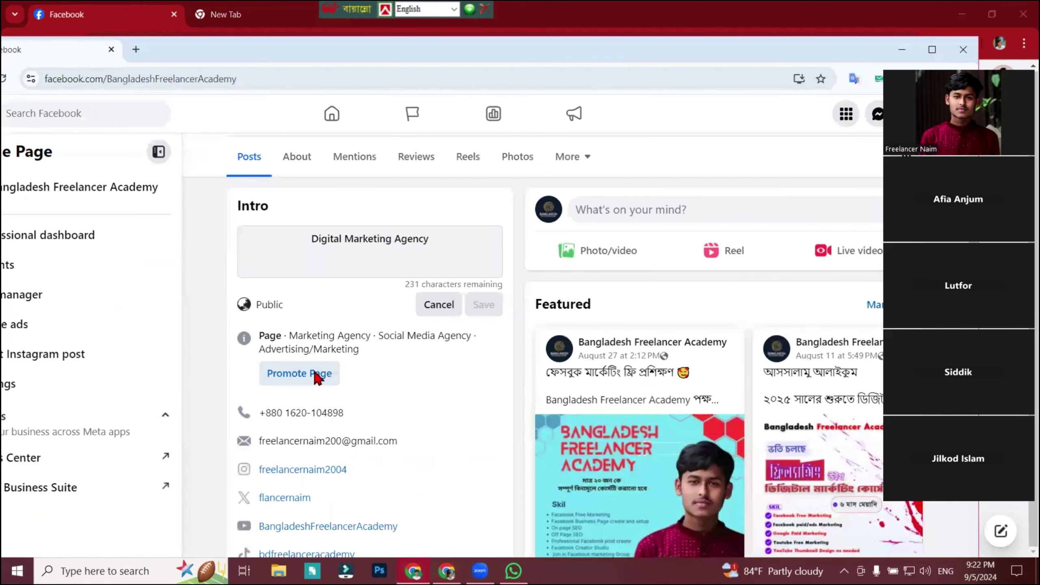
scroll(369, 377, "down", 5)
scroll(420, 406, "up", 3)
scroll(417, 414, "down", 2)
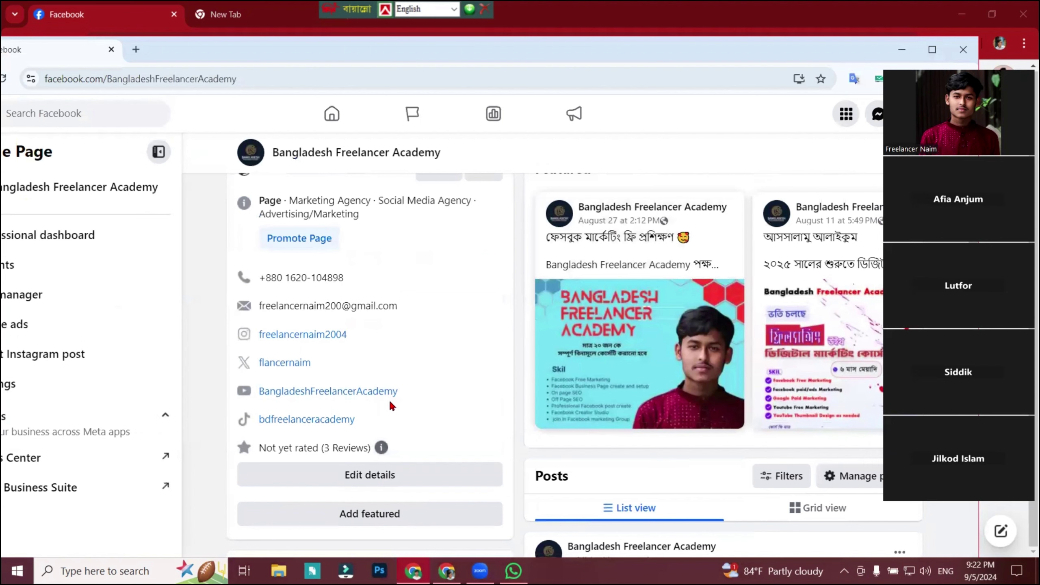
left_click(325, 445)
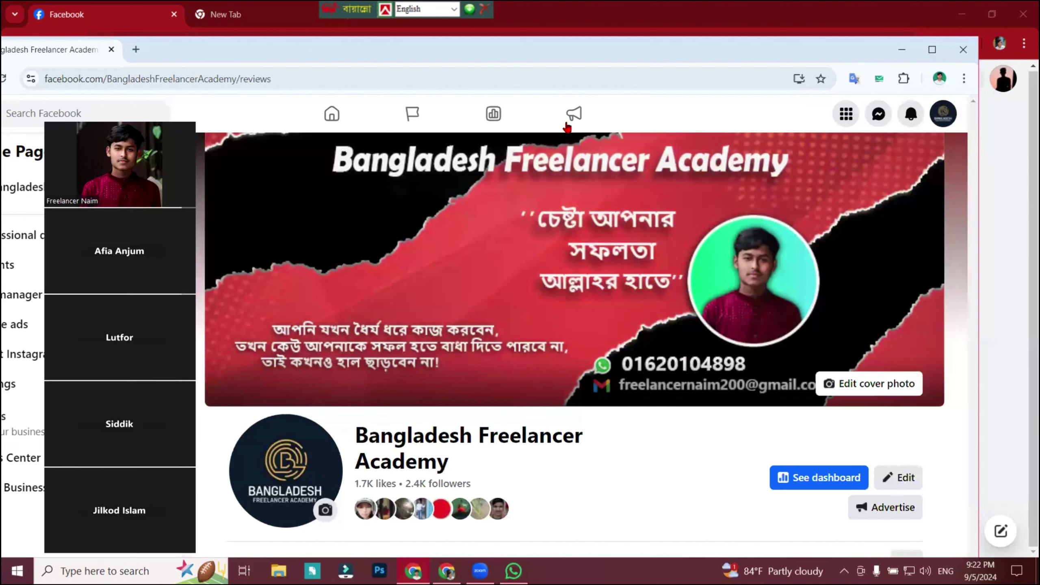
left_click(932, 49)
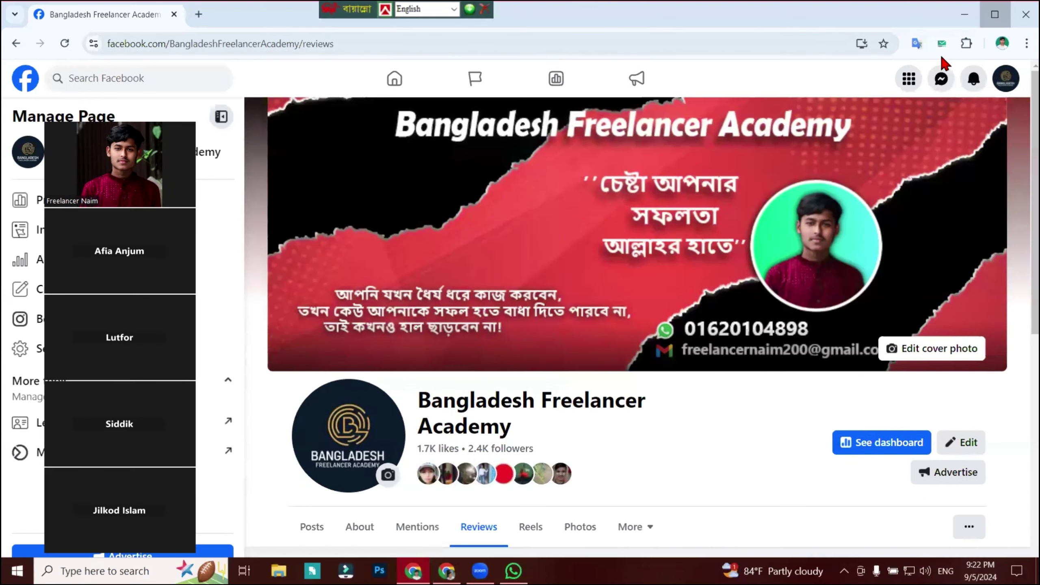
scroll(1018, 308, "down", 1)
scroll(1018, 308, "down", 12)
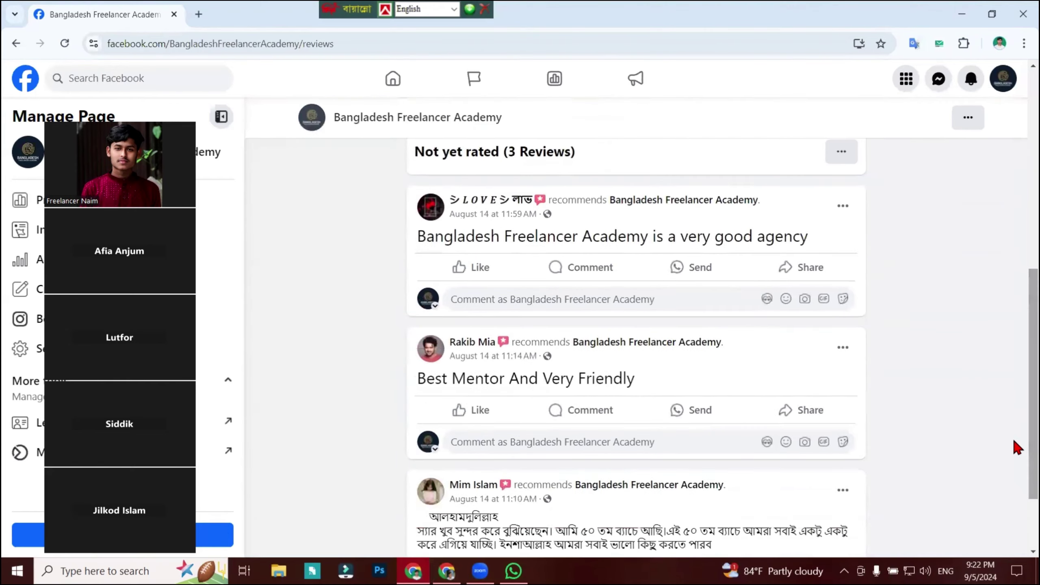
scroll(821, 409, "up", 12)
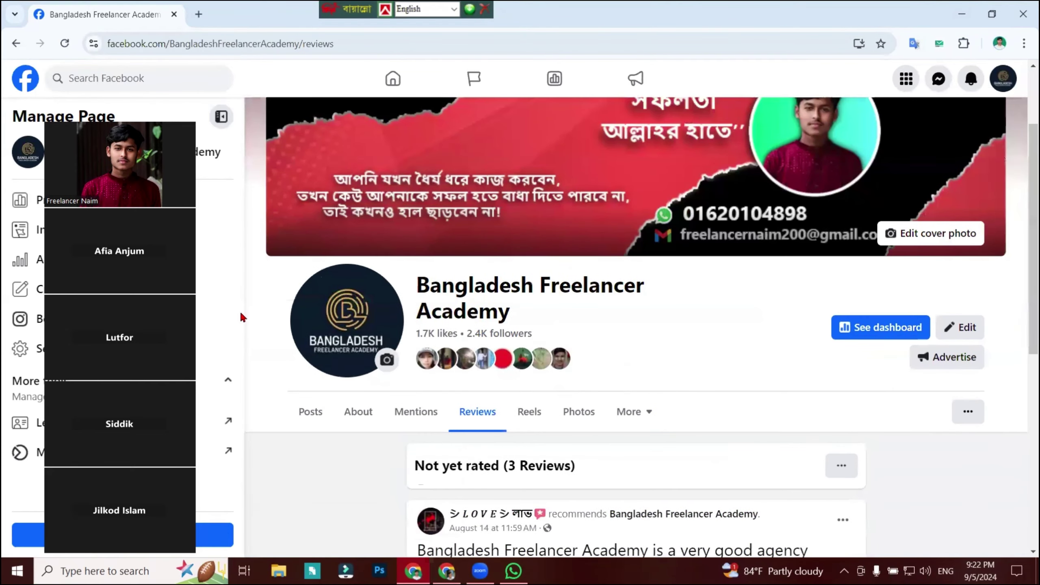
scroll(240, 310, "up", 2)
left_click_drag(240, 400, 405, 97)
Dismiss the translate popup, set Hours to Always open, and continue to step 2.
left_click(446, 571)
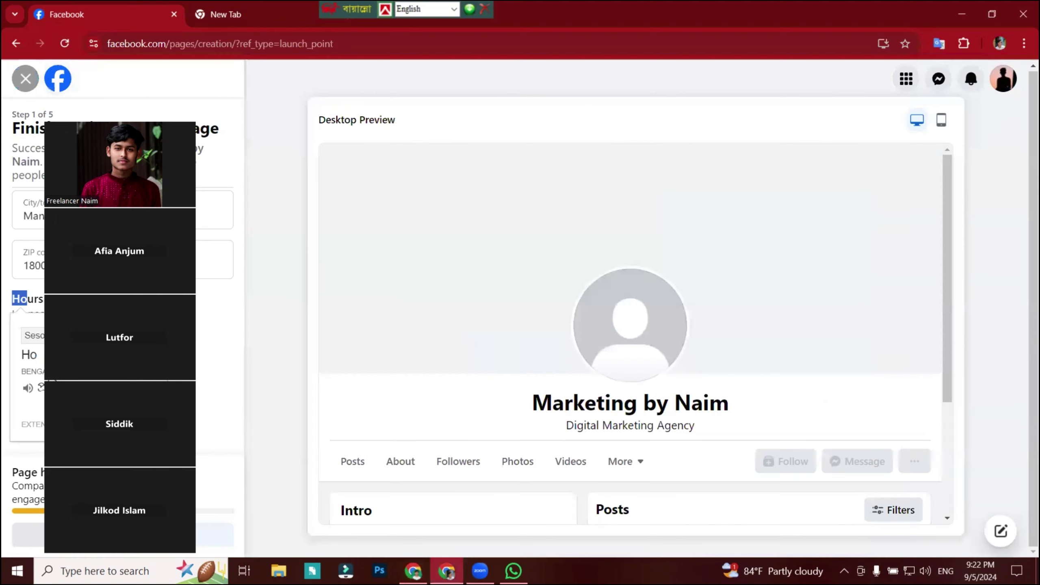
scroll(352, 394, "down", 1)
left_click_drag(68, 113, 802, 113)
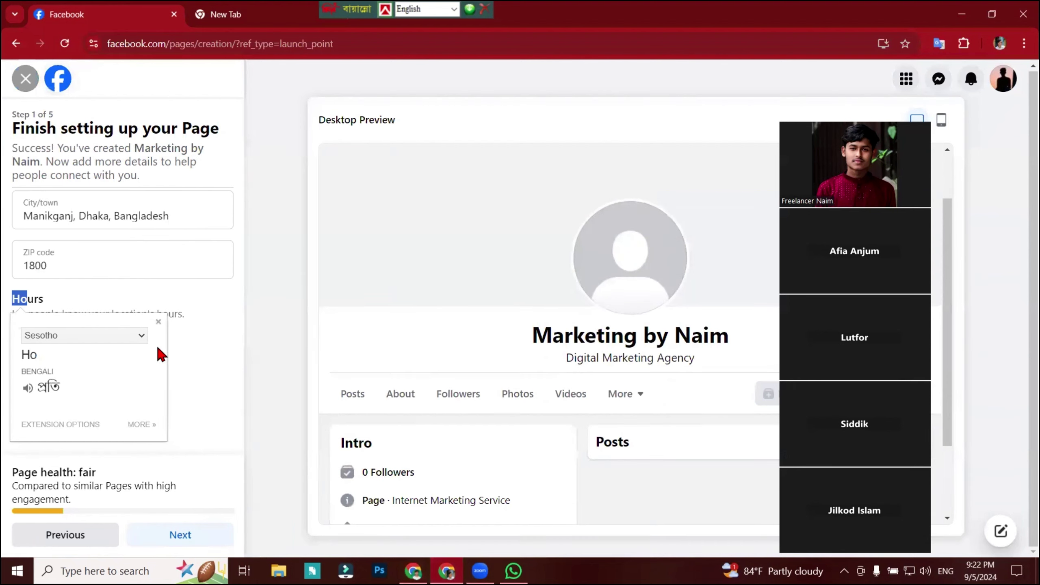
left_click(159, 322)
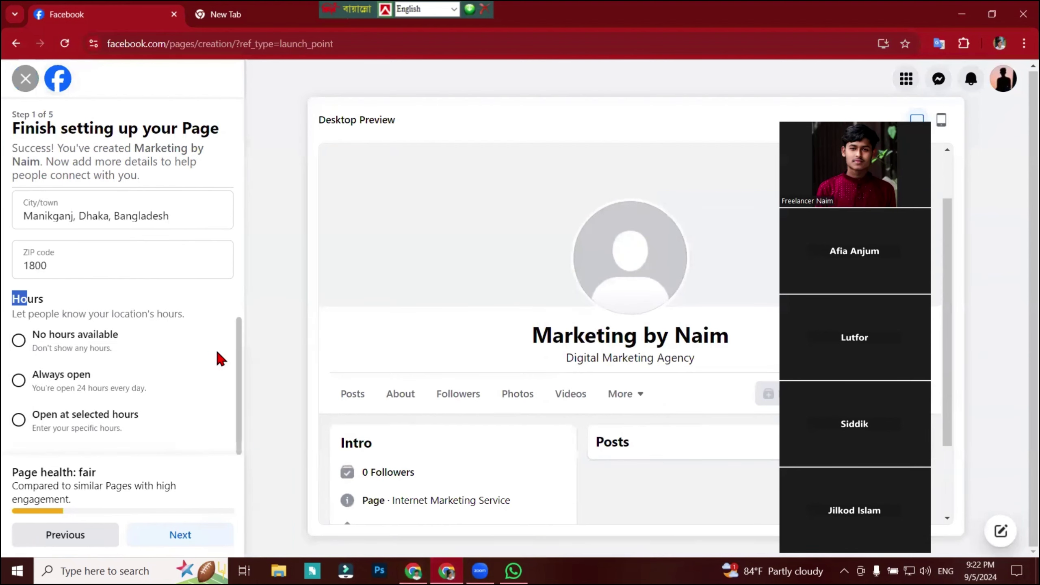
left_click_drag(80, 303, 12, 303)
left_click(201, 317)
left_click(19, 379)
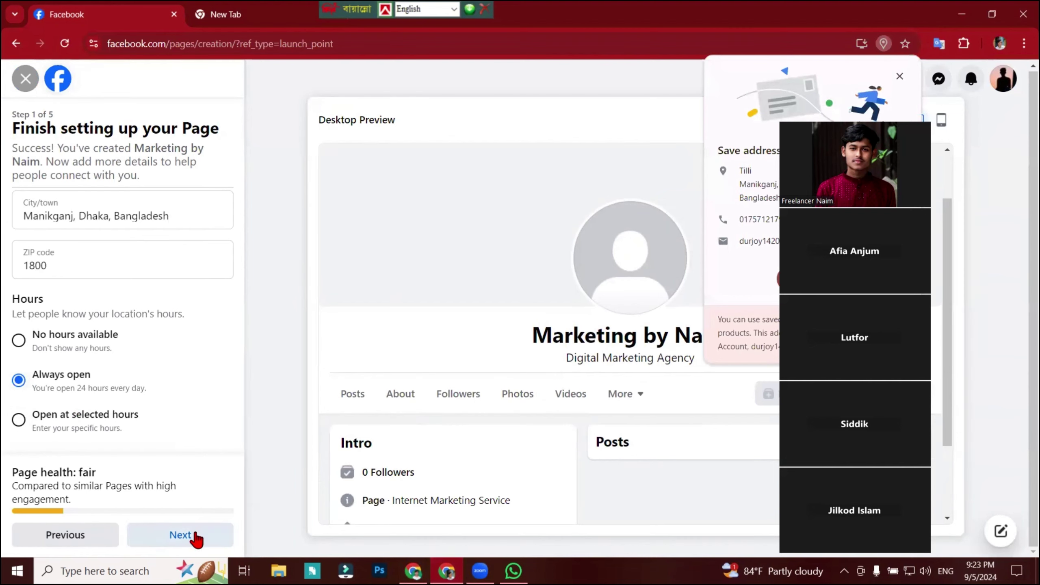
left_click(195, 537)
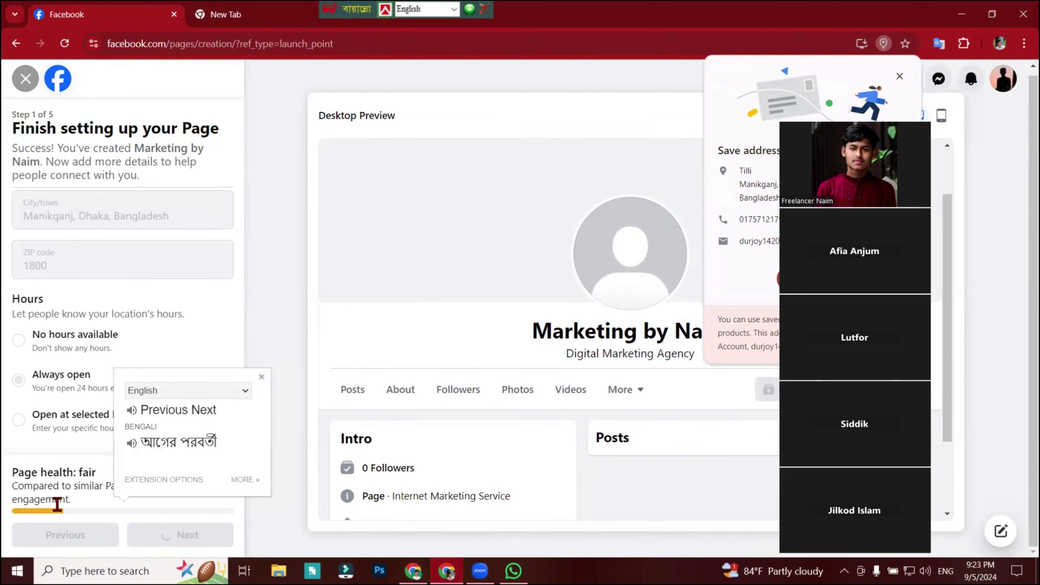
key("Print")
left_click_drag(7, 483, 232, 525)
left_click(222, 536)
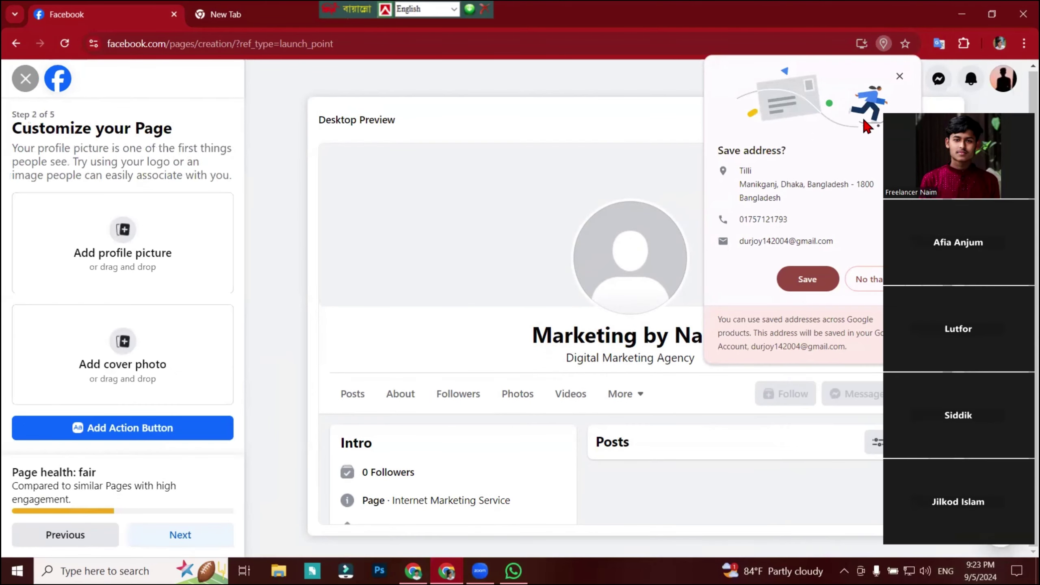
Upload the 'profil' photo from D:\New folder (3)\my id card as the profile picture.
left_click(869, 279)
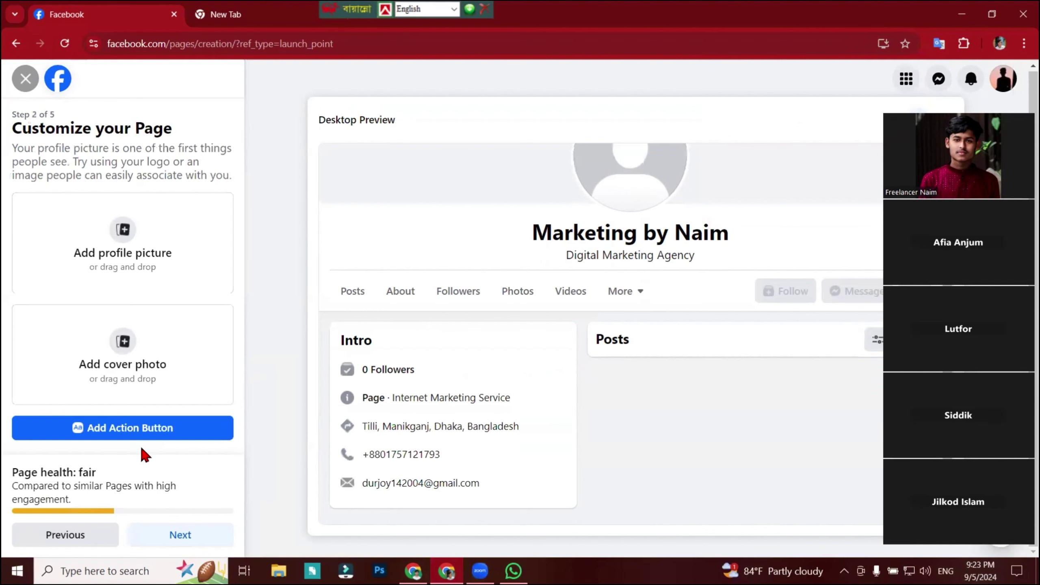
left_click(124, 236)
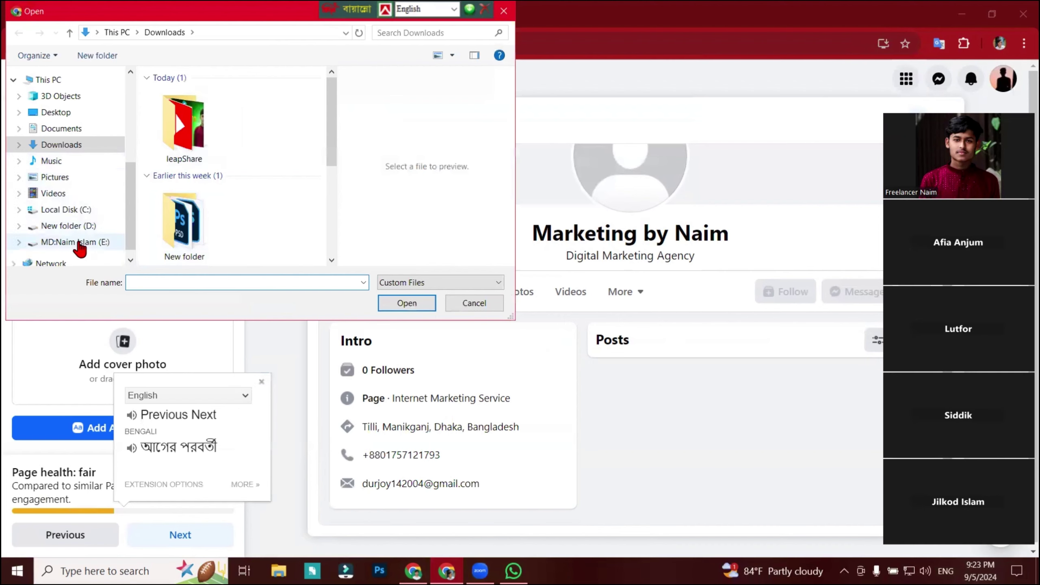
left_click(78, 228)
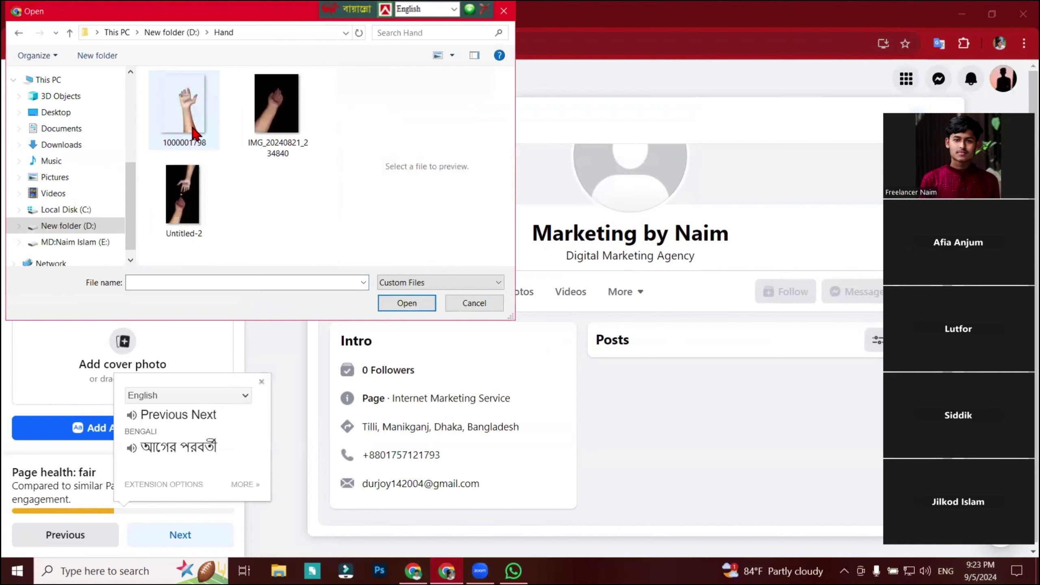
double_click(284, 123)
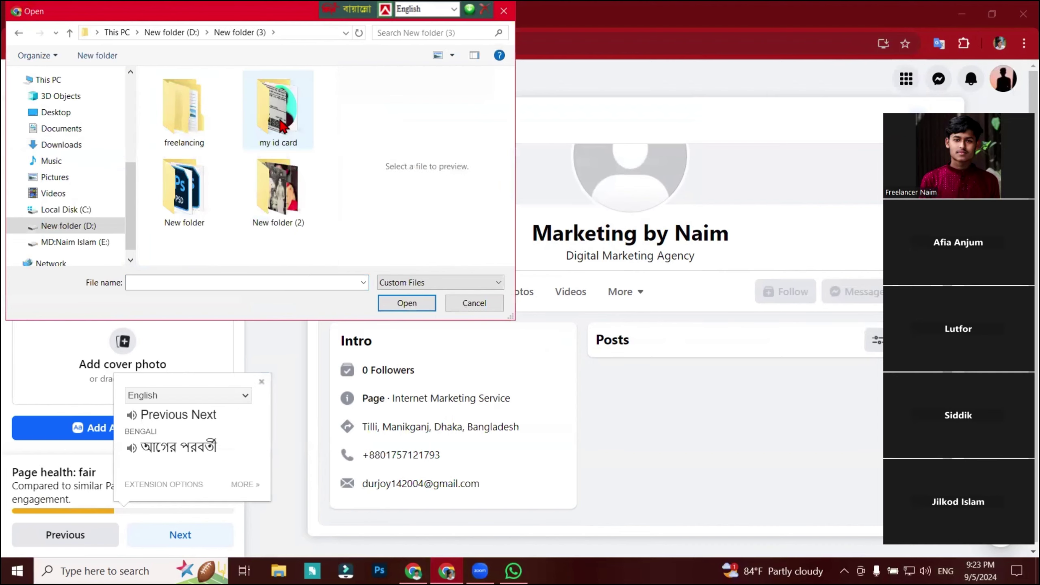
double_click(278, 119)
left_click(185, 201)
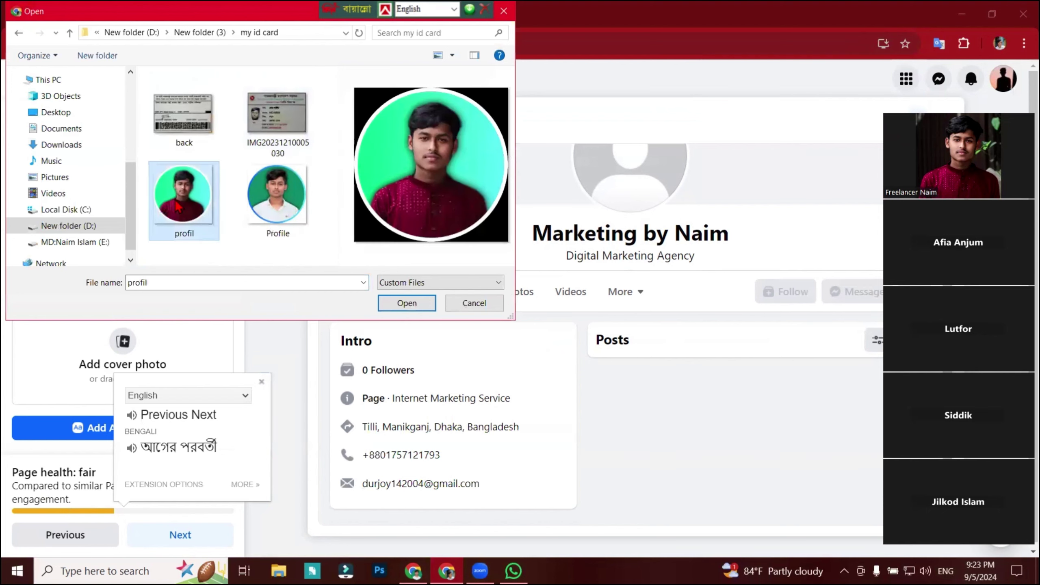
left_click(406, 303)
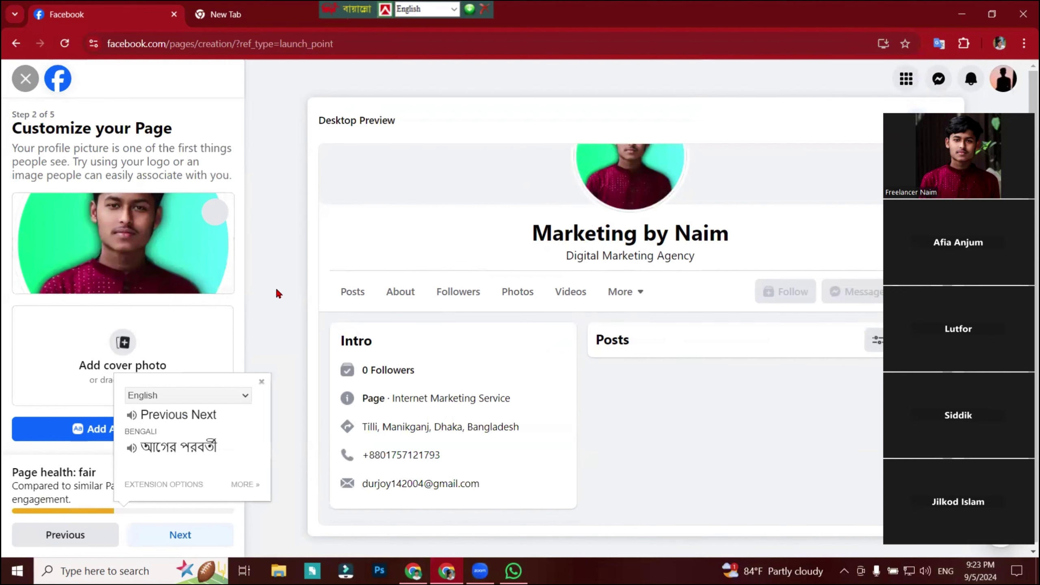
left_click(188, 244)
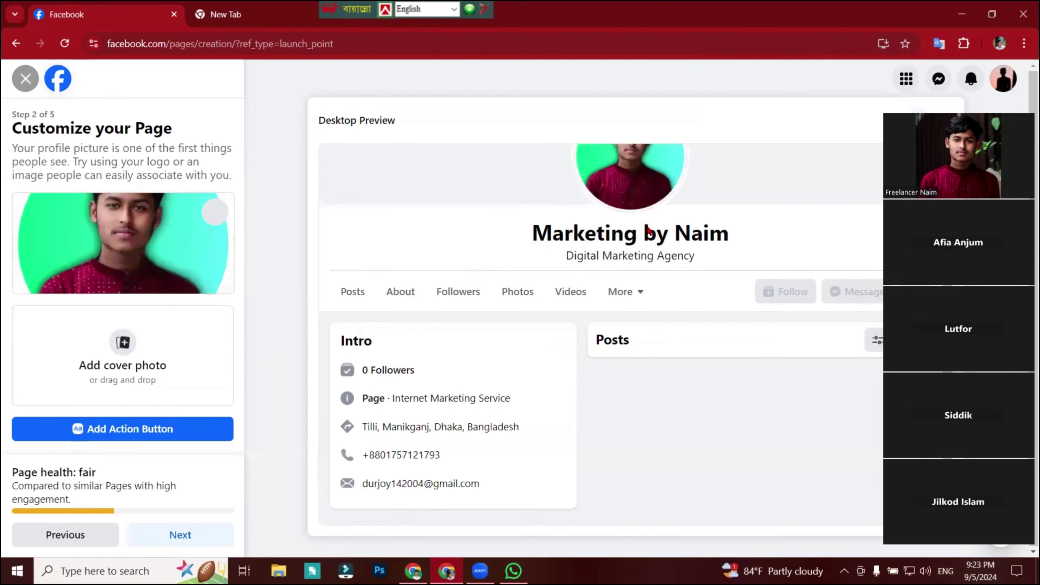
left_click(123, 346)
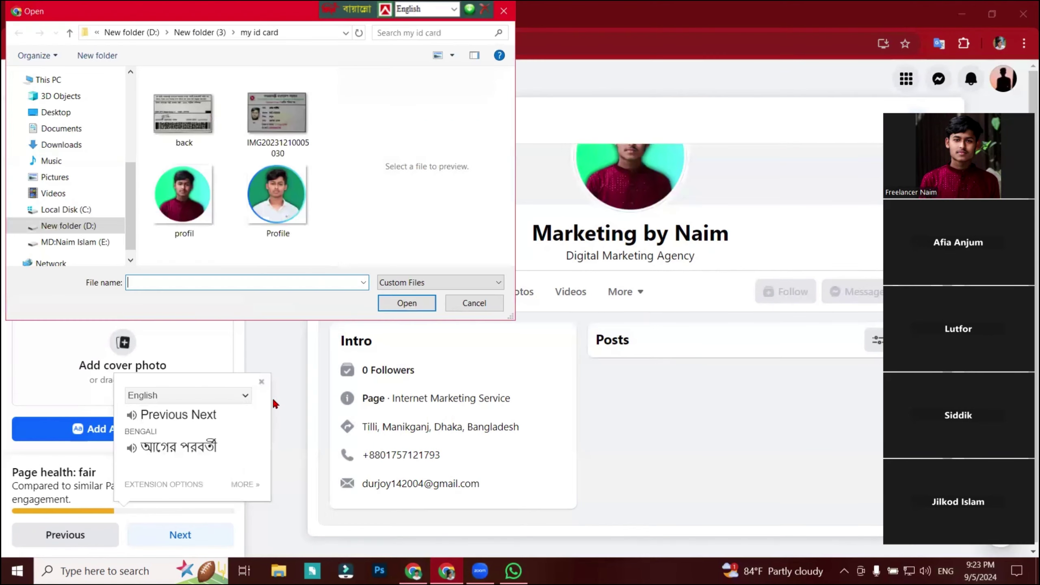
Upload the Bangladesh Freelancer Academy banner from D:\New folder (3)\New folder as cover, then continue.
left_click(68, 226)
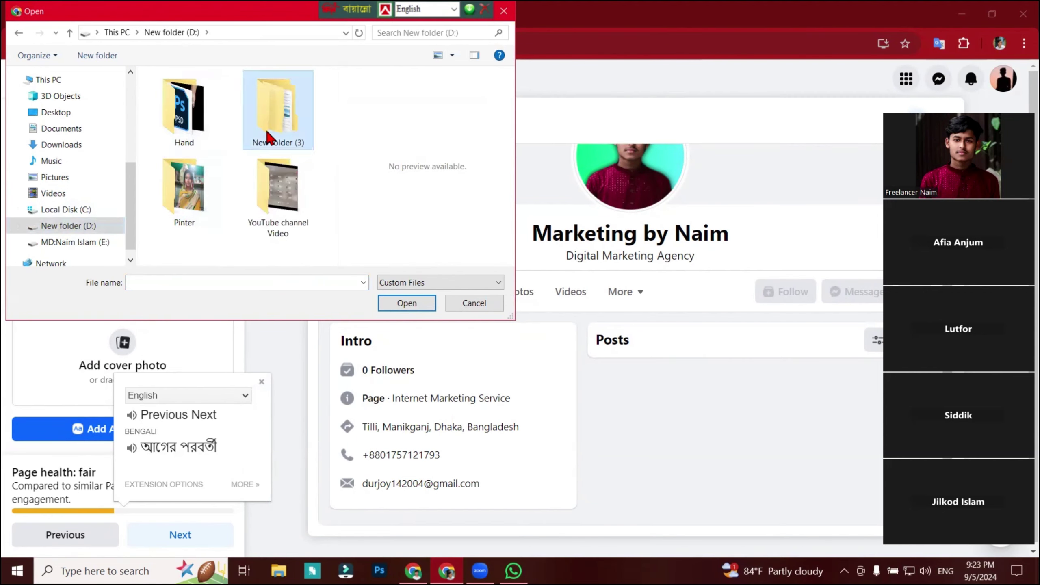
double_click(268, 137)
double_click(184, 197)
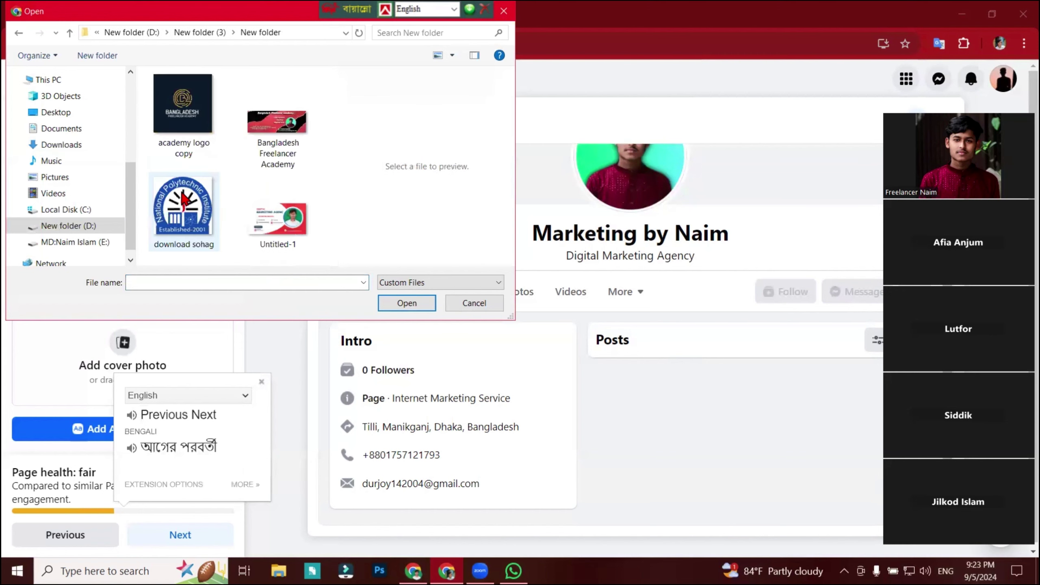
left_click(278, 148)
left_click(406, 303)
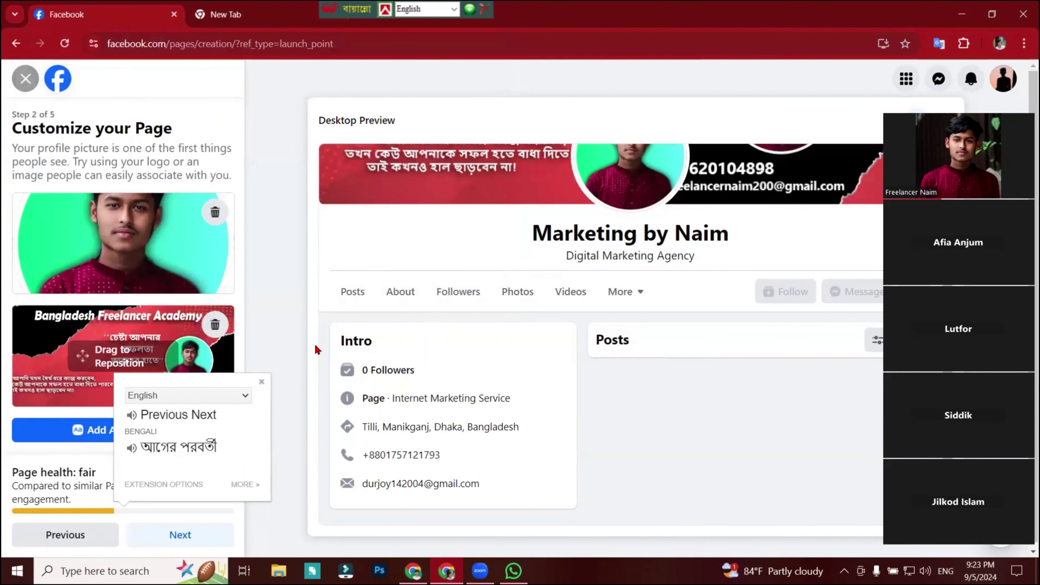
left_click(262, 382)
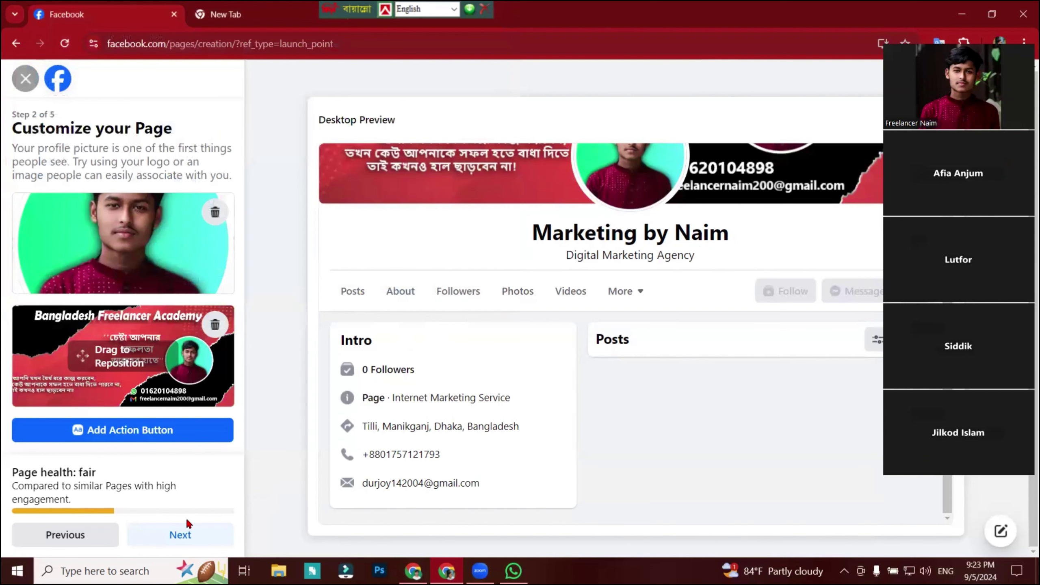
left_click(185, 533)
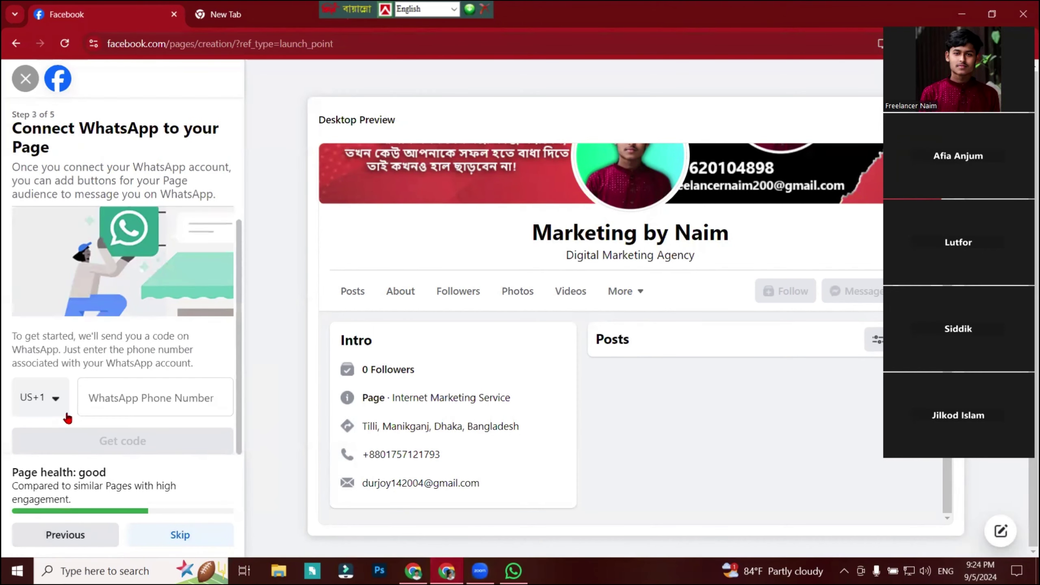
Look through the WhatsApp country code list, then skip connecting WhatsApp to the Page.
left_click(110, 405)
left_click(101, 420)
scroll(169, 476, "down", 3)
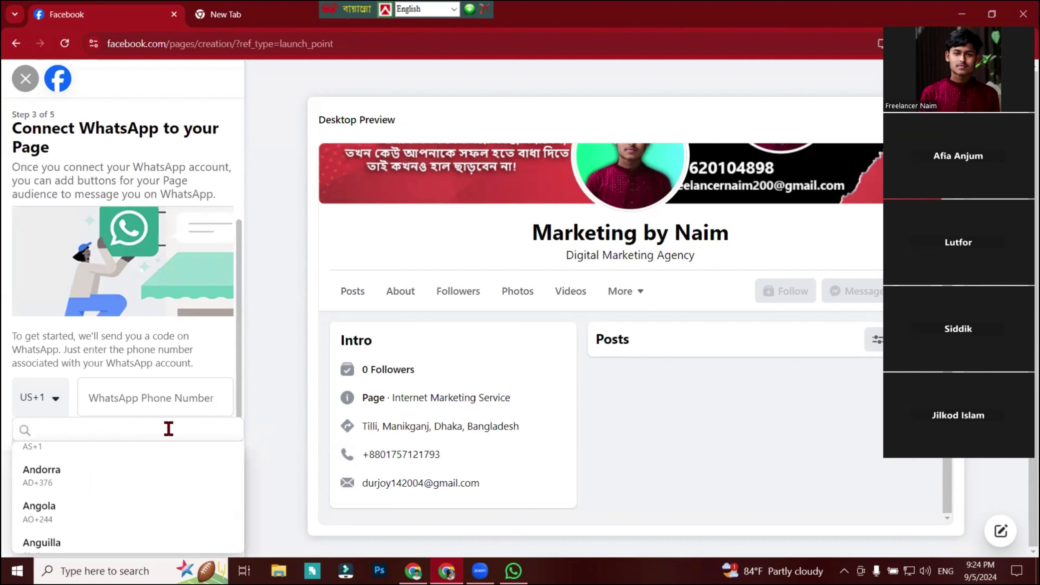
left_click(209, 202)
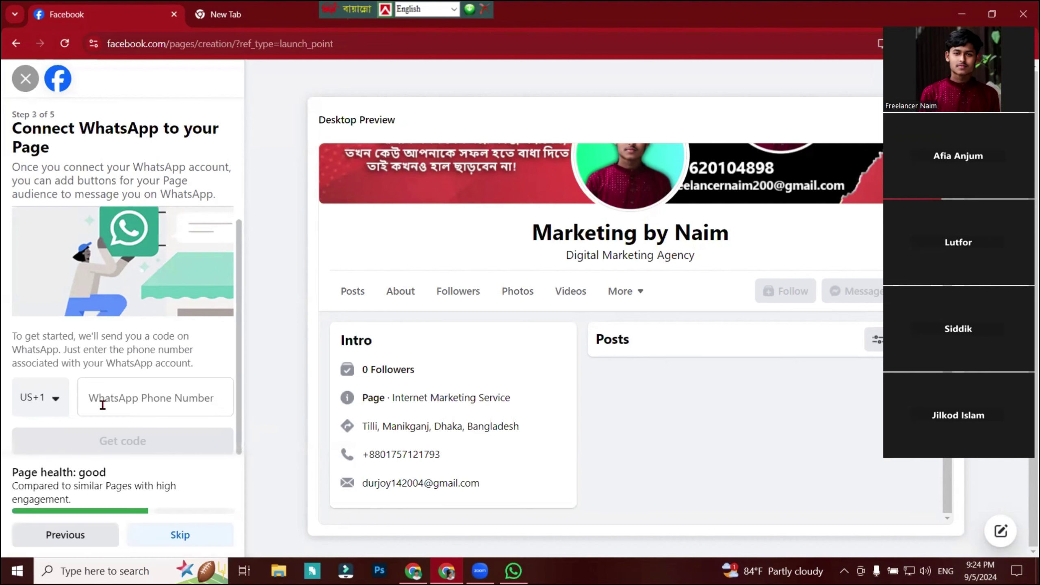
left_click(192, 544)
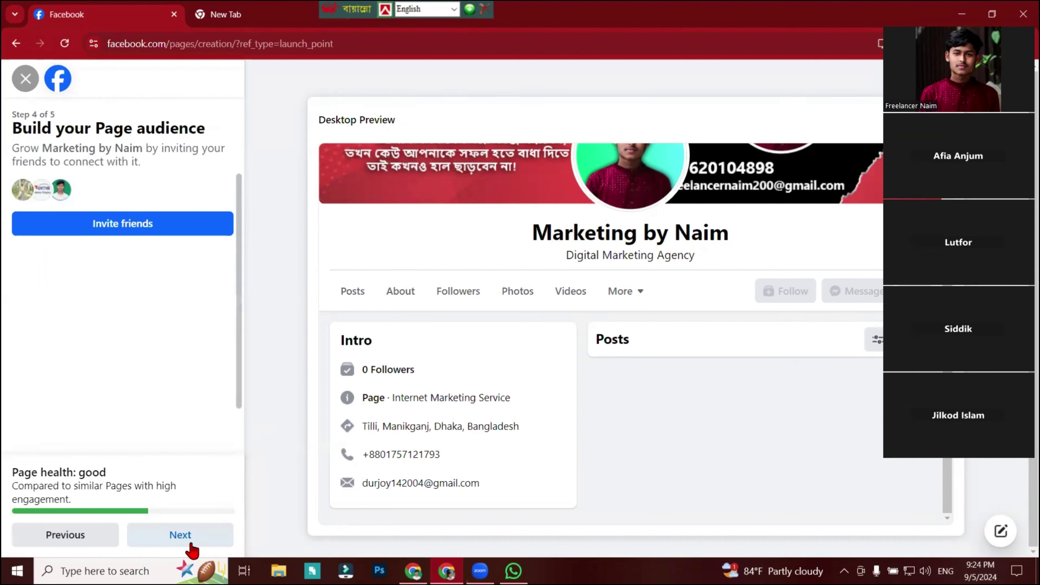
Send Page invites to all three listed friends and continue to the final setup step.
left_click(102, 227)
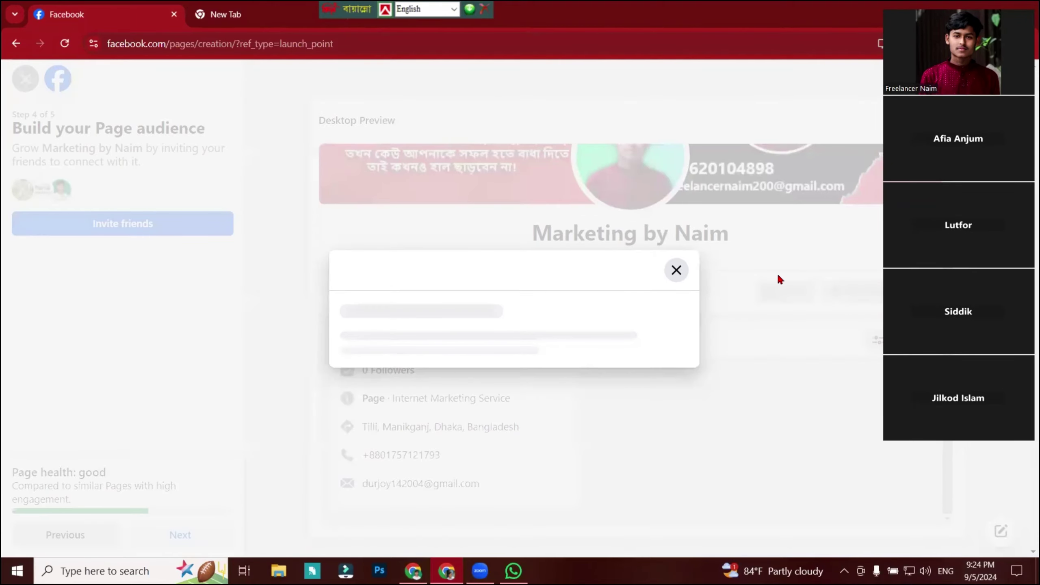
left_click(755, 272)
left_click(756, 347)
left_click(756, 309)
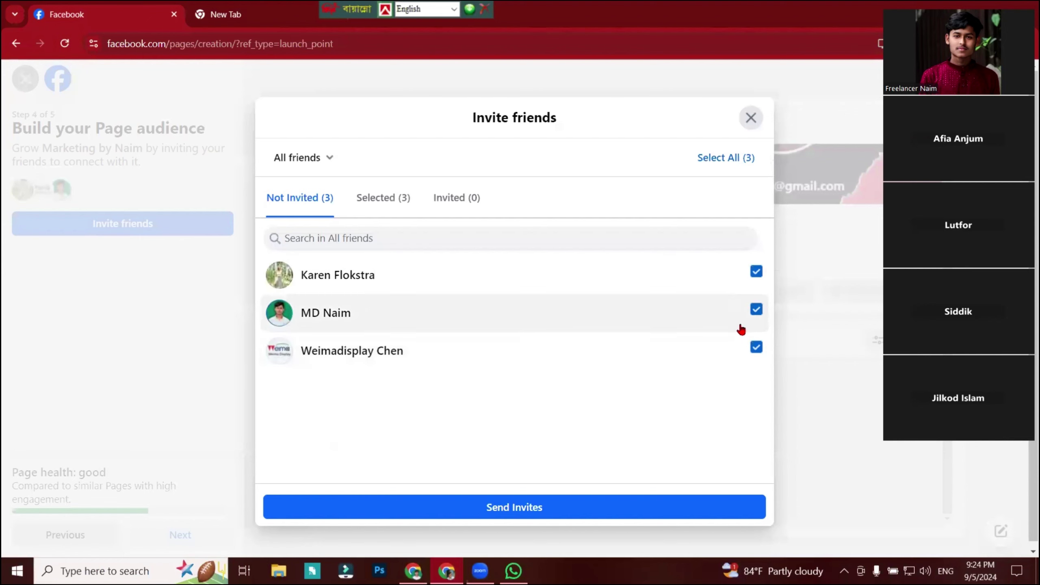
left_click(444, 514)
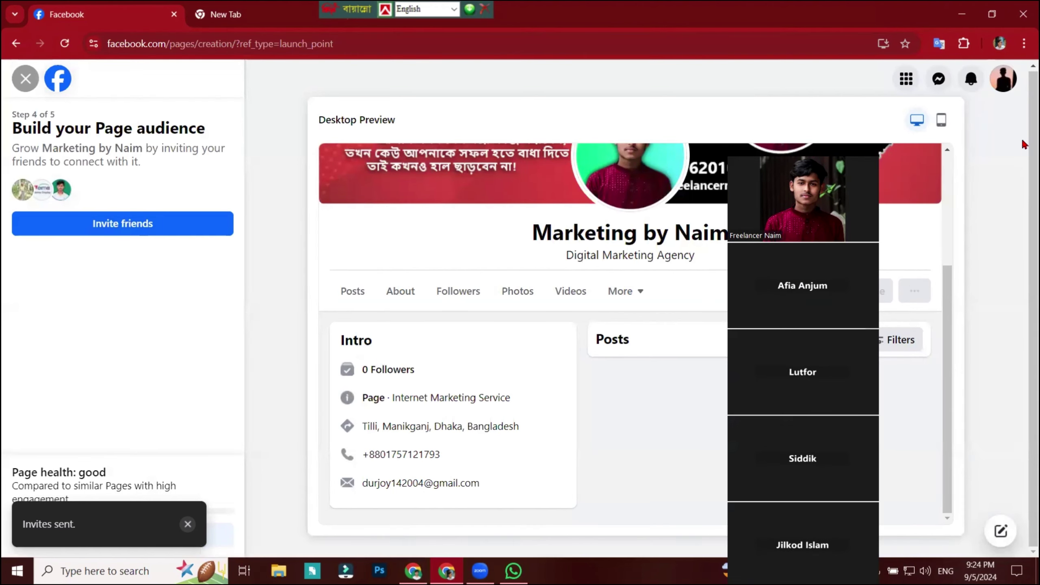
left_click(187, 539)
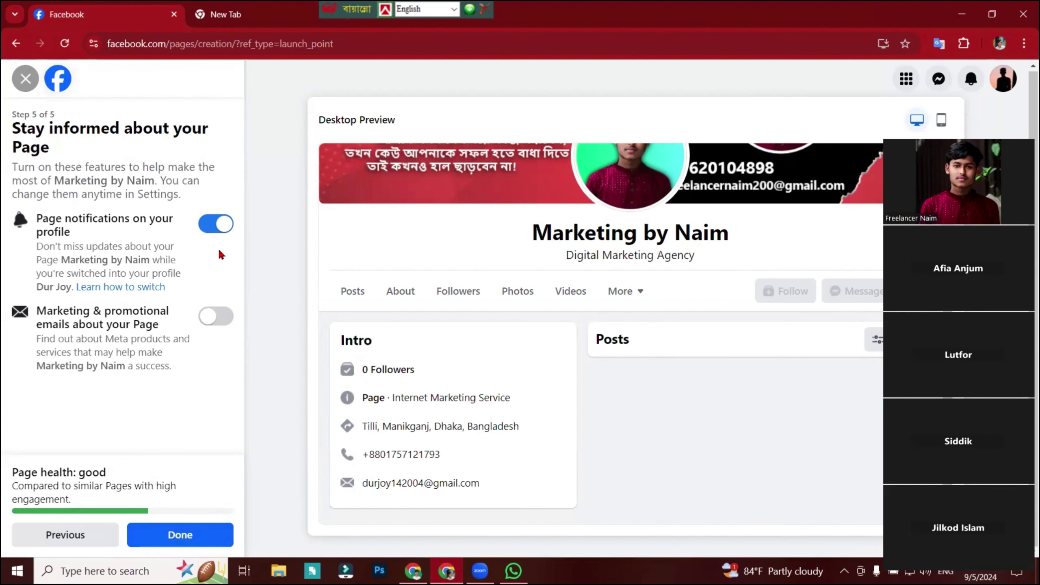
Leave Page notifications on the profile and Marketing & promotional emails both switched on, then finish with Done.
left_click(223, 233)
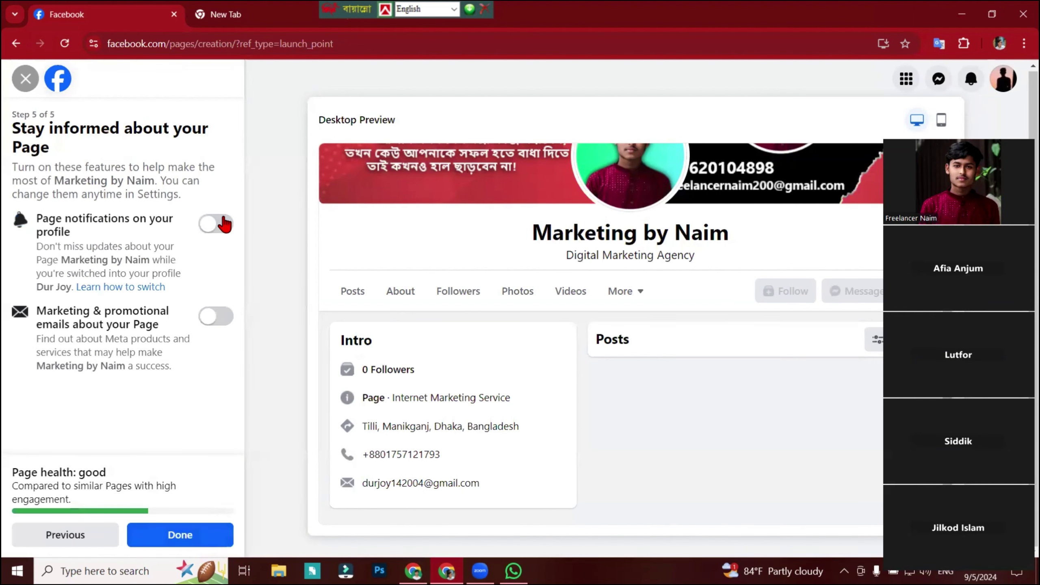
left_click(221, 228)
left_click(218, 227)
left_click(970, 81)
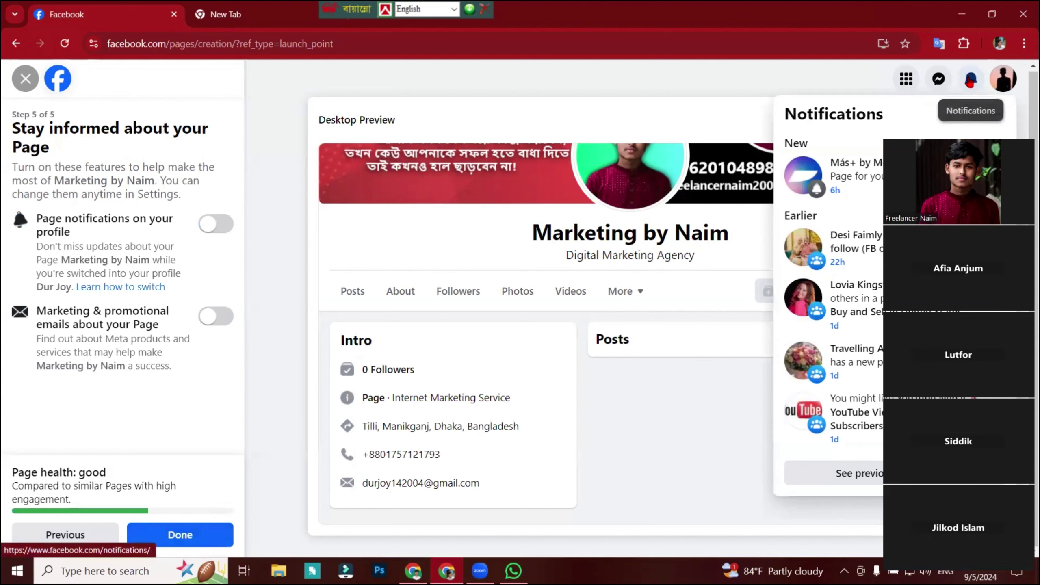
left_click(970, 81)
left_click(215, 224)
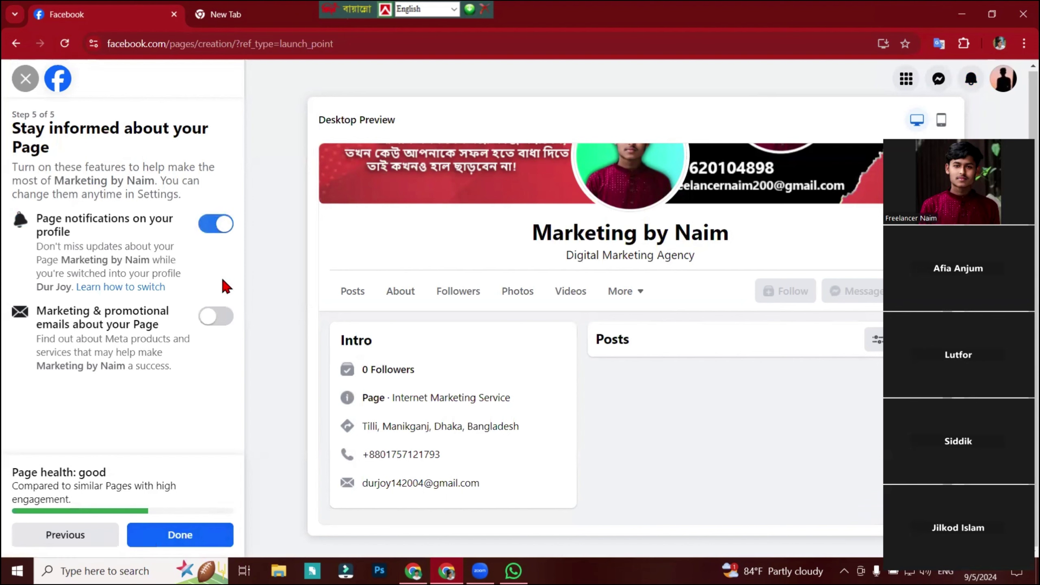
left_click(215, 316)
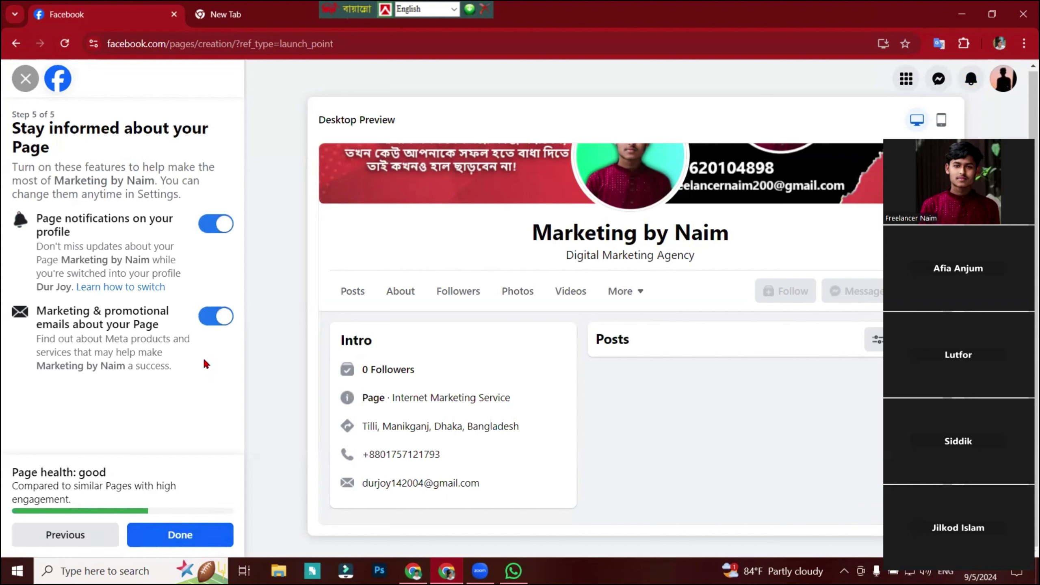
left_click(198, 537)
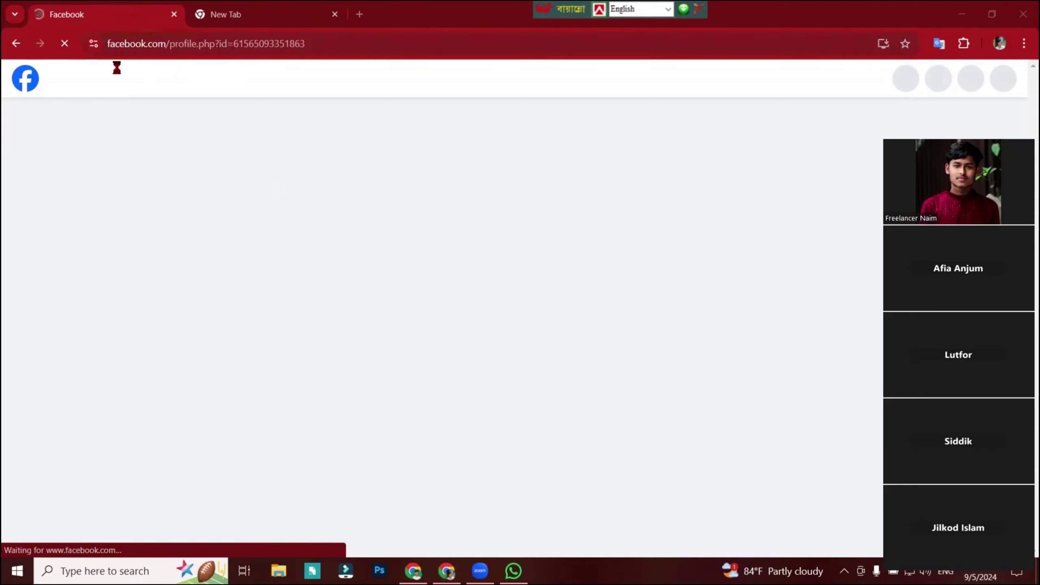
Cancel the screen capture of the Page address and close the spare New Tab.
key("Print")
left_click_drag(83, 16, 474, 64)
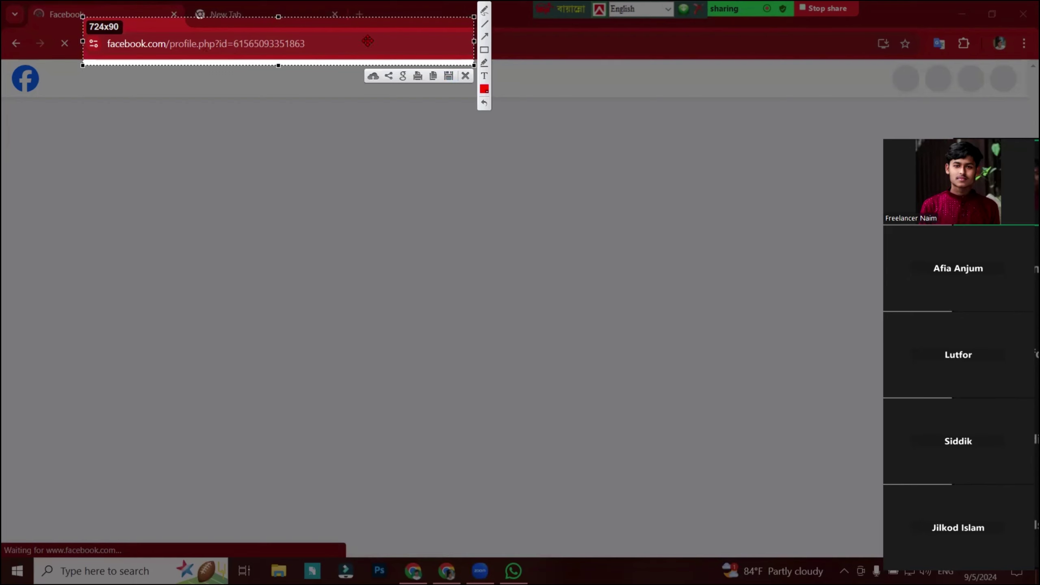
left_click(465, 76)
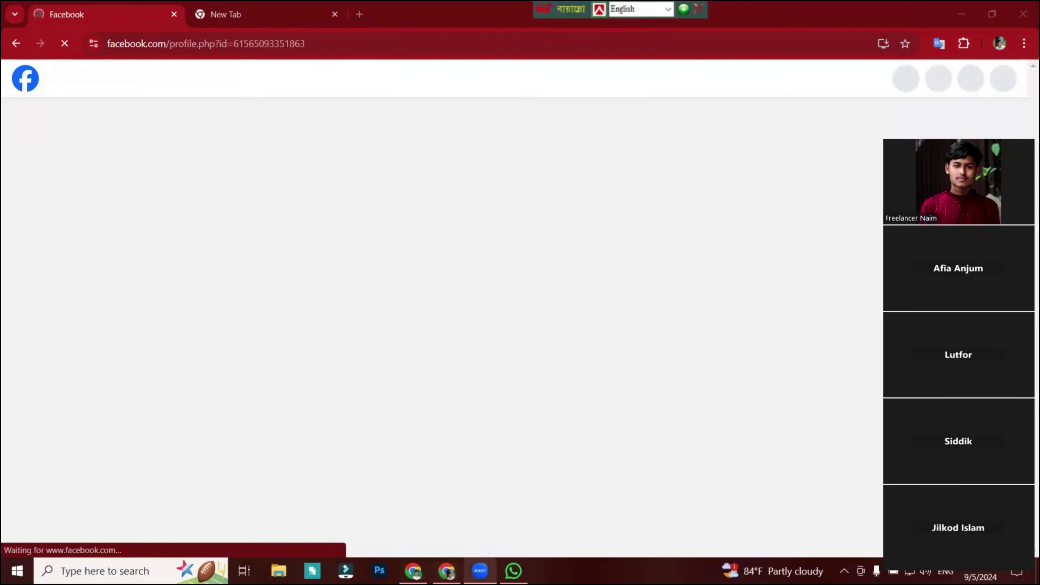
left_click(223, 20)
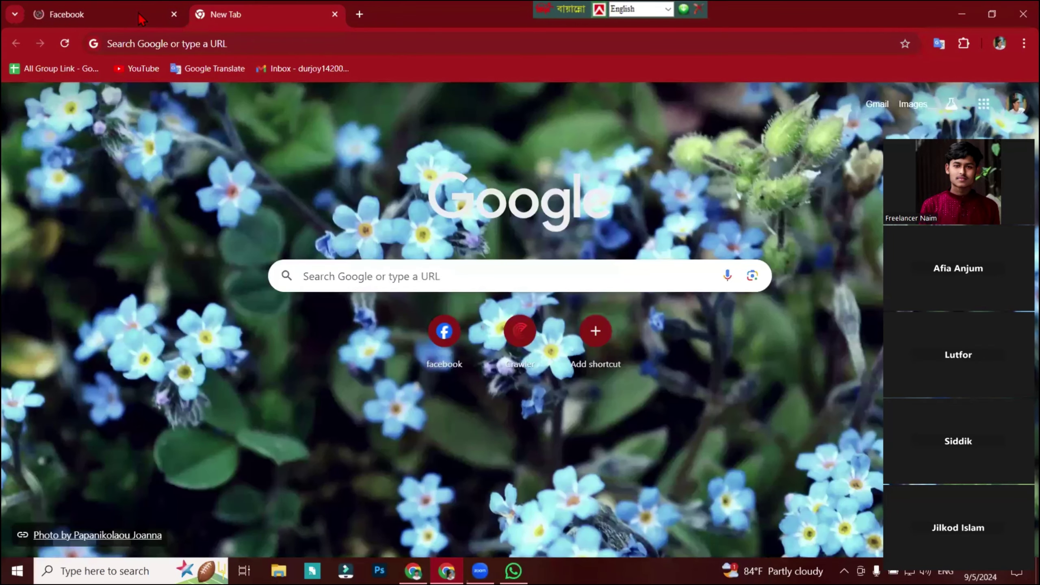
left_click(334, 14)
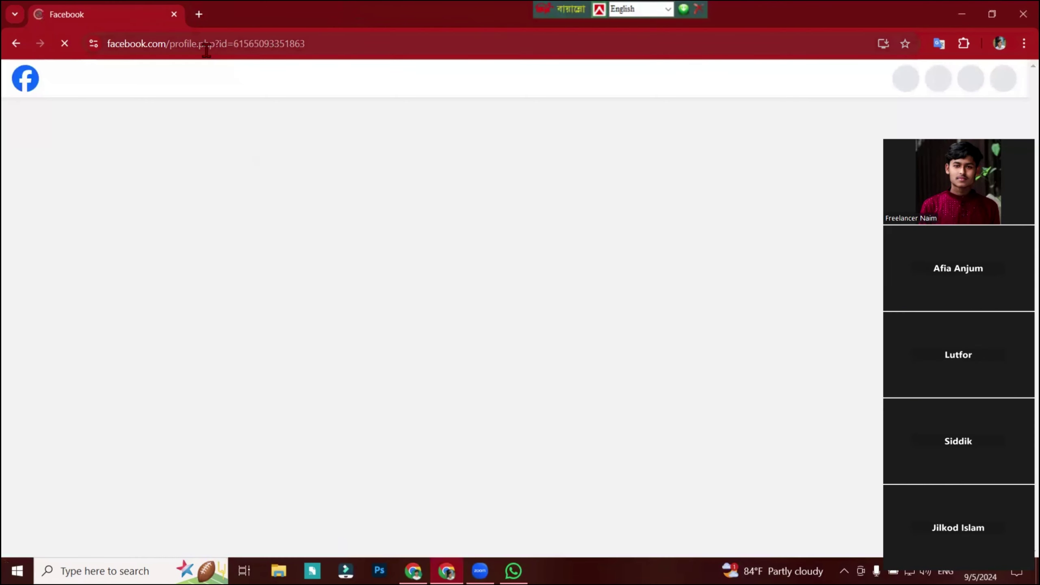
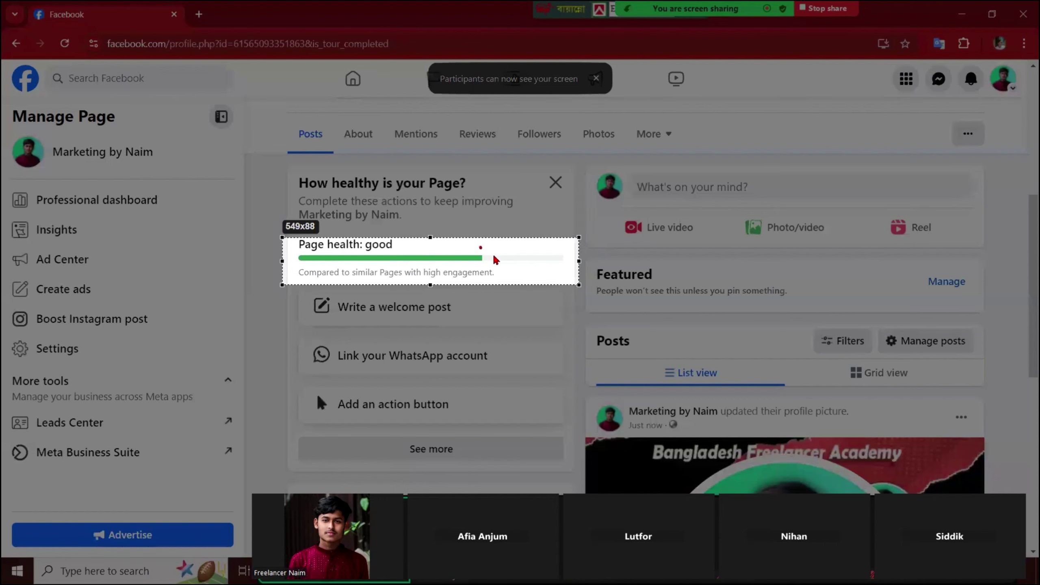
Dismiss the screenshot overlay and begin adding an action button from the Page health checklist.
left_click(570, 295)
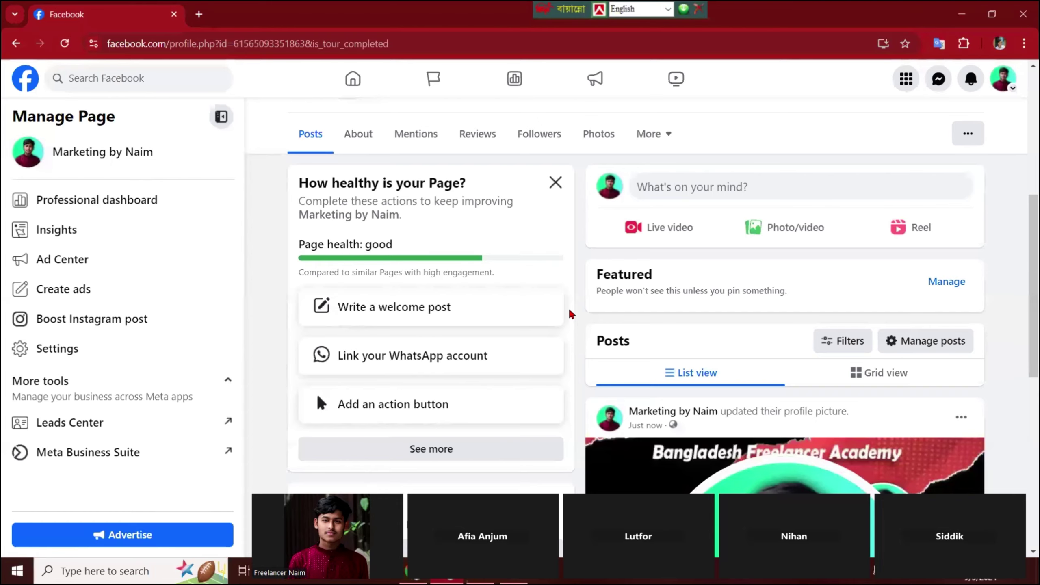
scroll(572, 328, "down", 2)
left_click(437, 350)
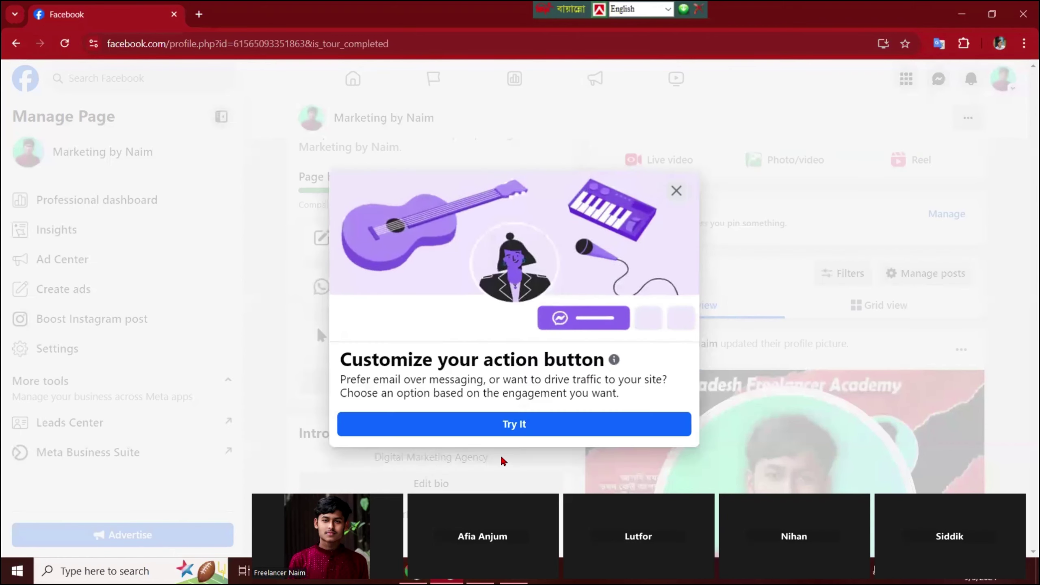
Browse the action button options down to Send message, then view the cover photo in the photo viewer and start a new tab.
left_click(558, 433)
scroll(466, 444, "down", 3)
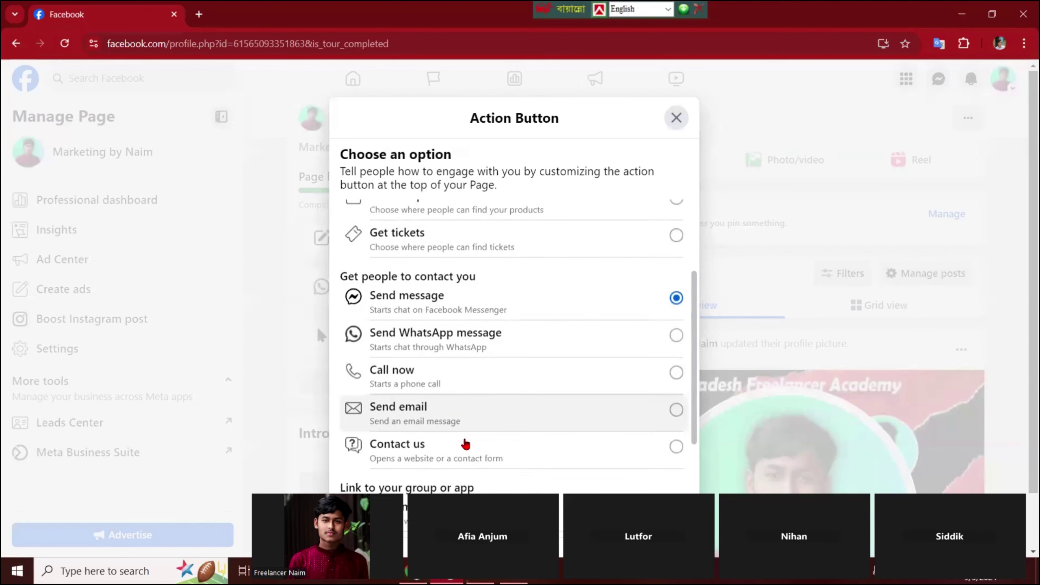
scroll(465, 444, "down", 1)
scroll(448, 393, "up", 1)
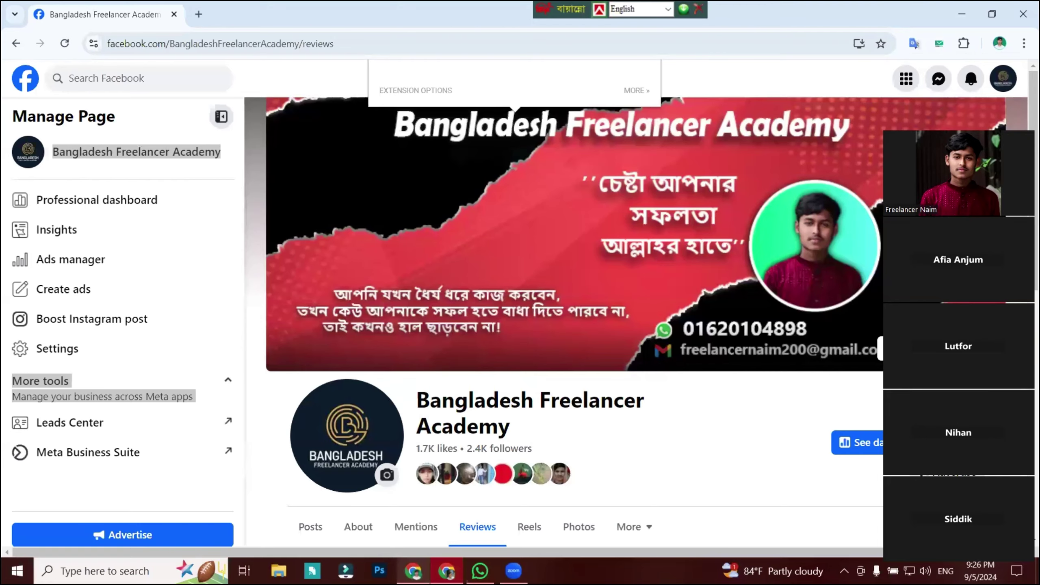
scroll(806, 300, "down", 2)
scroll(805, 300, "down", 3)
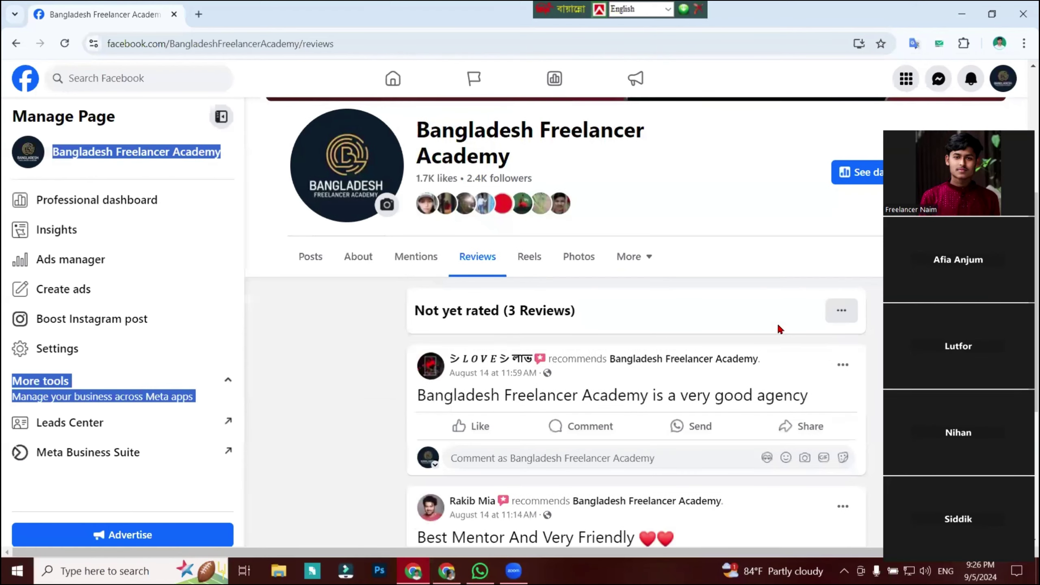
scroll(506, 232, "up", 5)
left_click(506, 233)
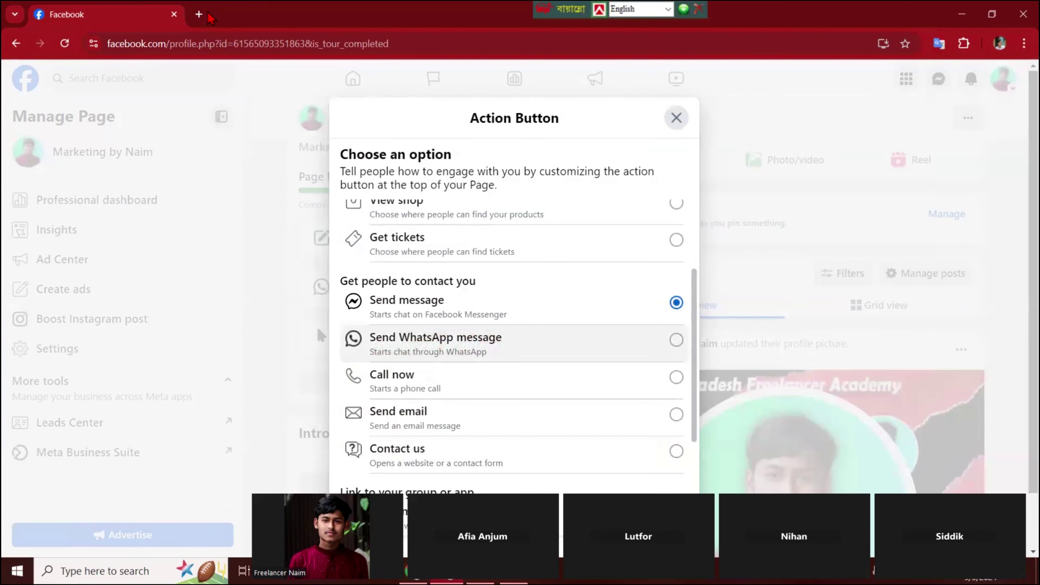
left_click(201, 14)
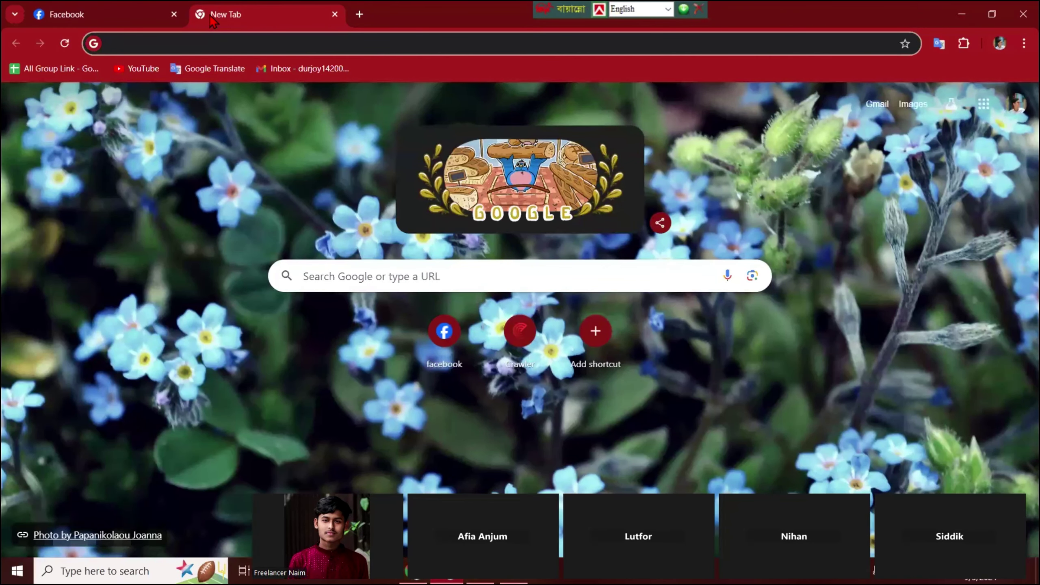
Begin entering a facebook.com/bagl… address in the new tab, then close that tab.
type("ww")
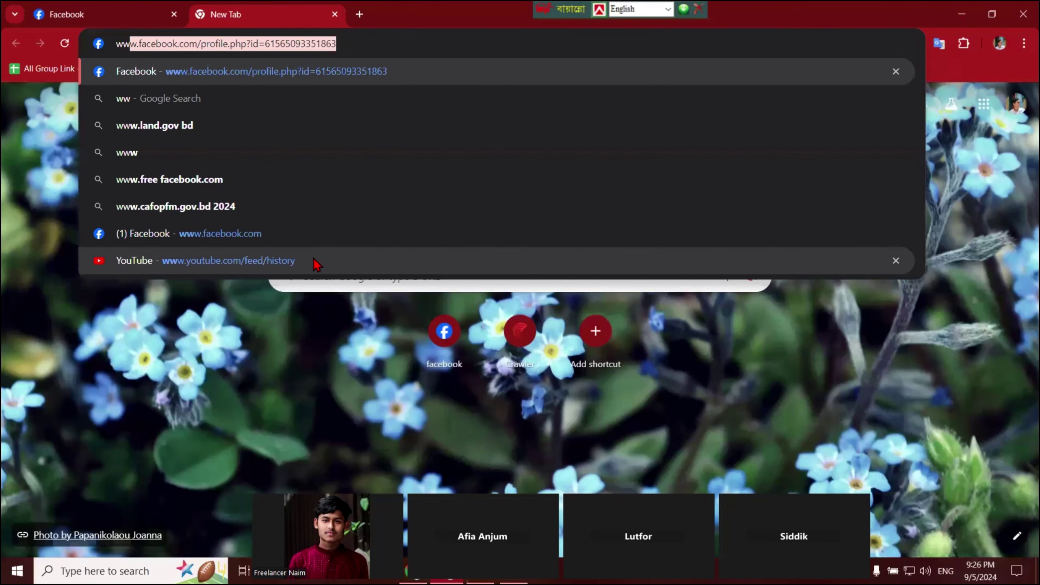
type("w.fac")
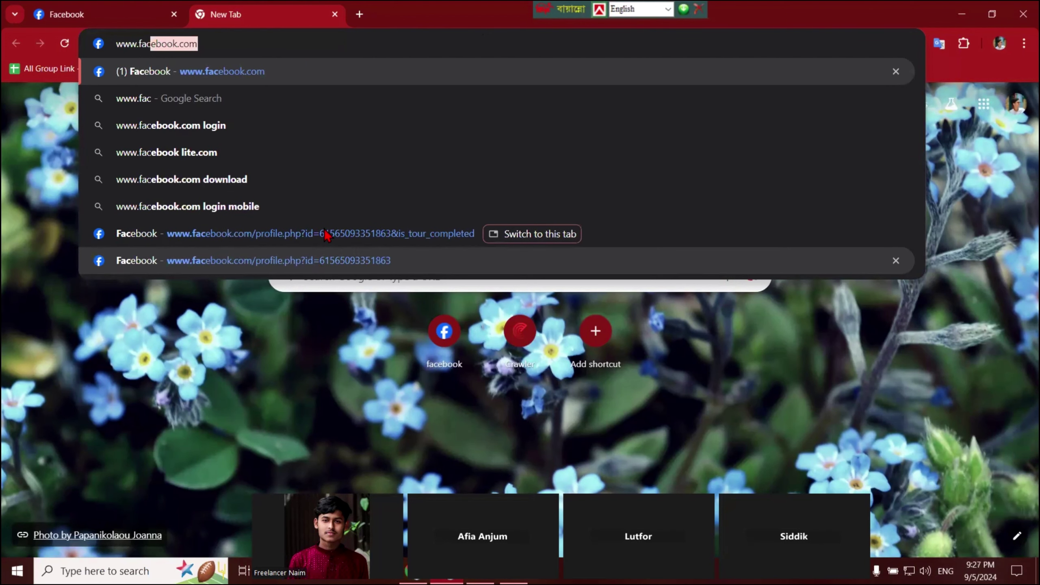
key("Right")
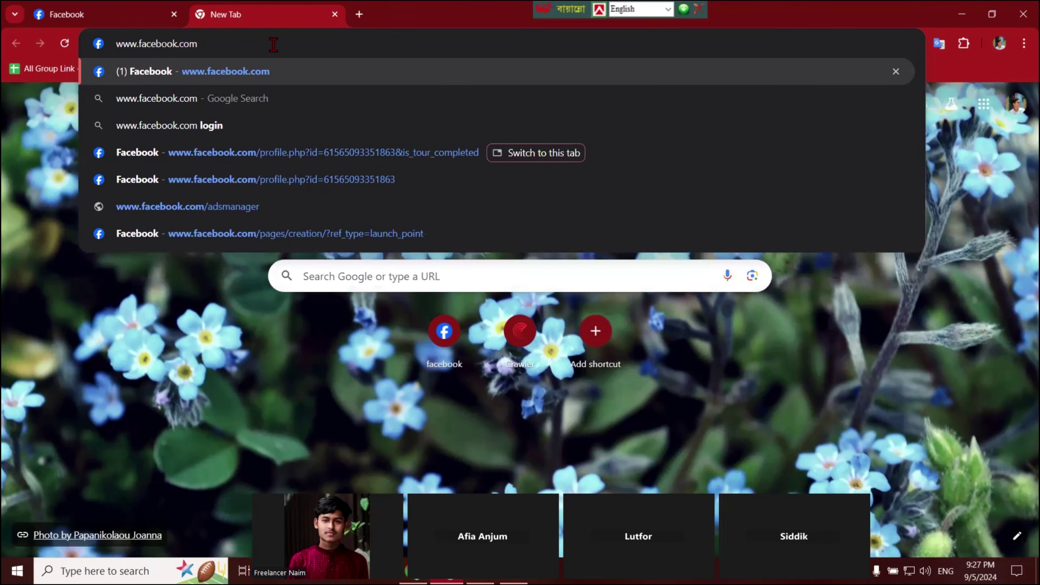
type("/")
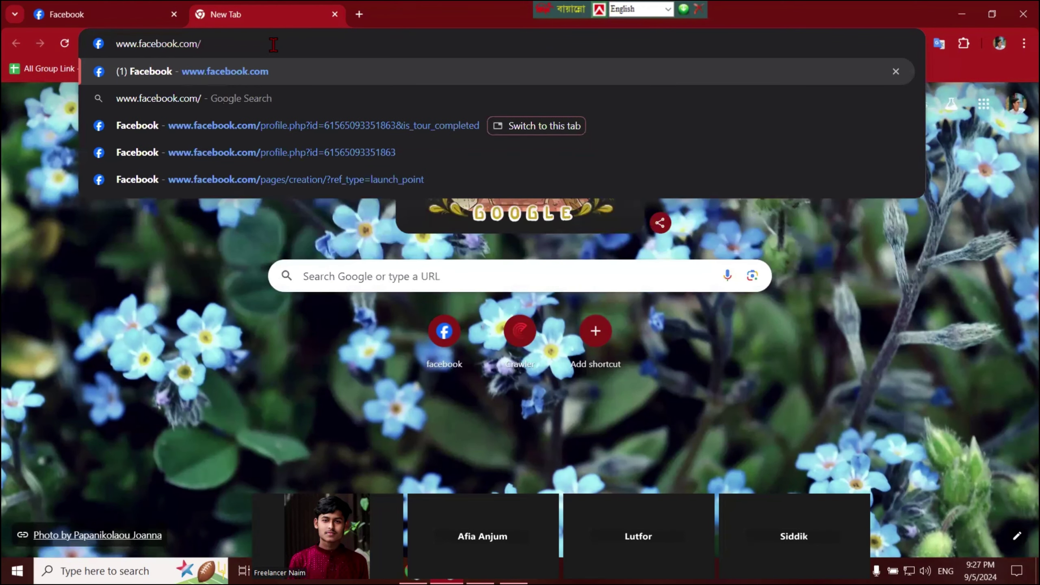
type("ba")
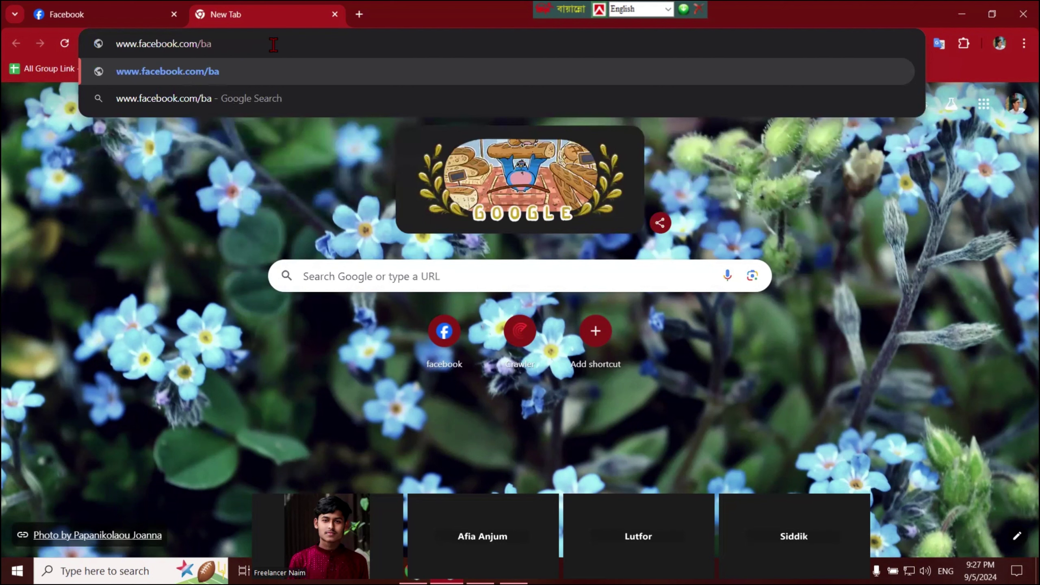
type("gl")
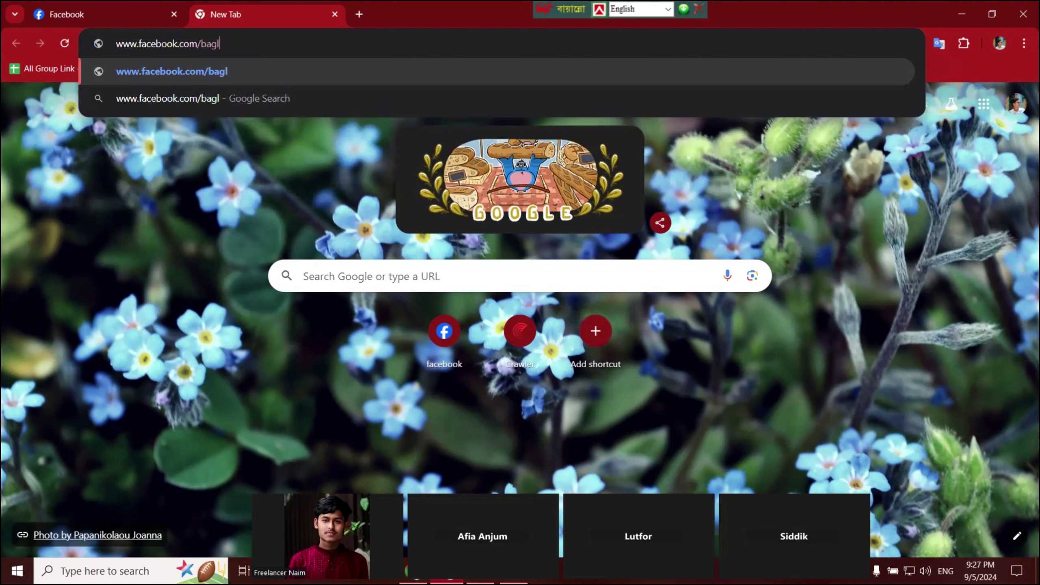
key("ctrl+w")
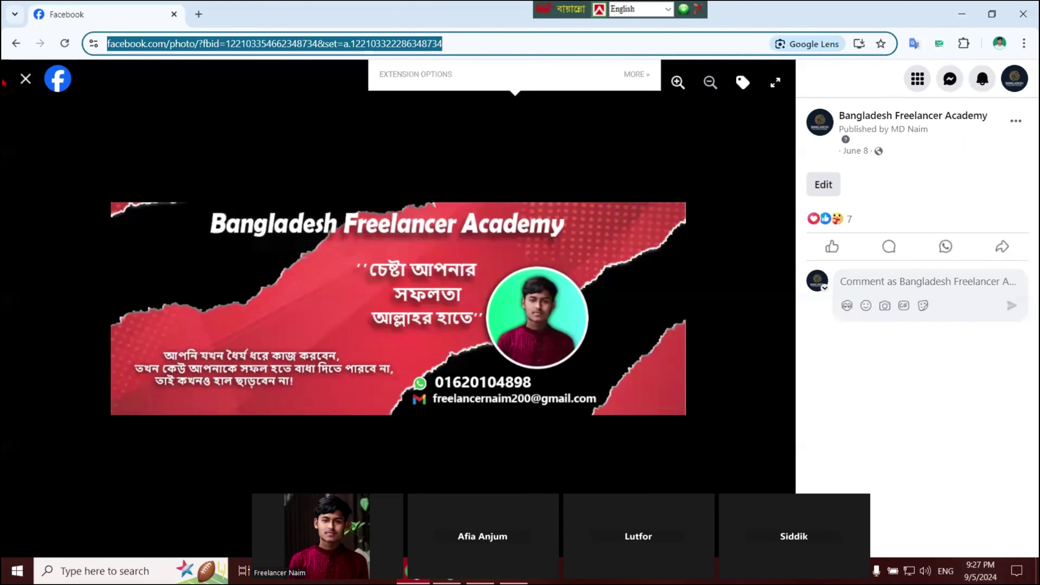
Copy the Bangladesh Freelancer Academy page address and load it in a new tab.
left_click(25, 79)
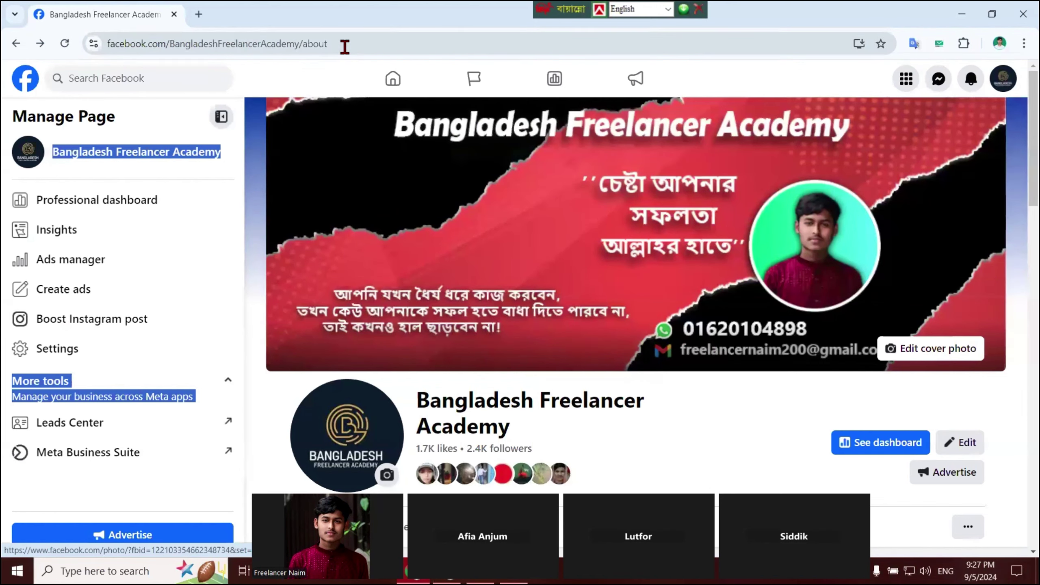
left_click(345, 44)
key("ctrl+c")
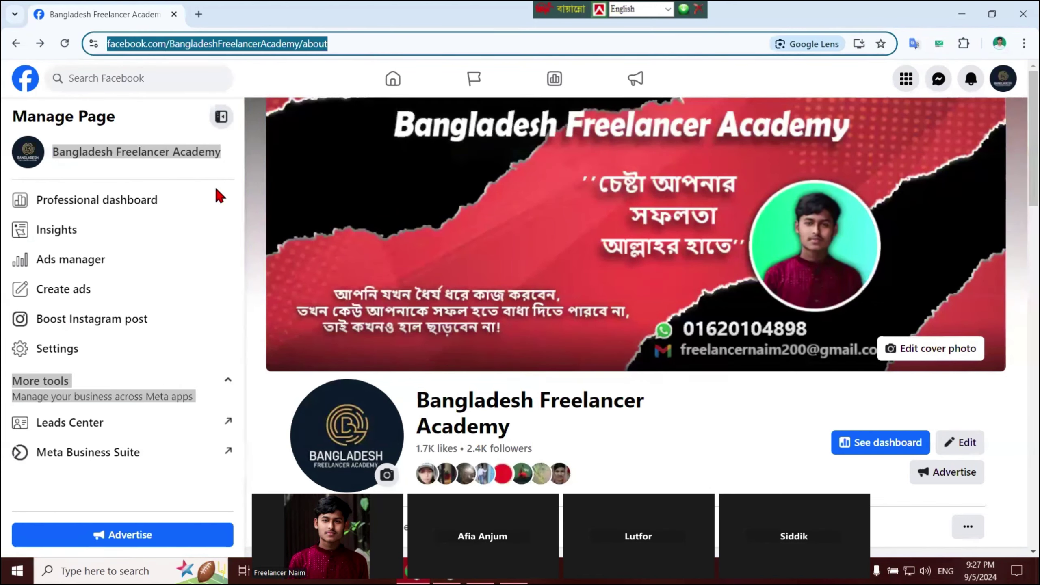
key("ctrl+t")
key("ctrl+v")
key("Return")
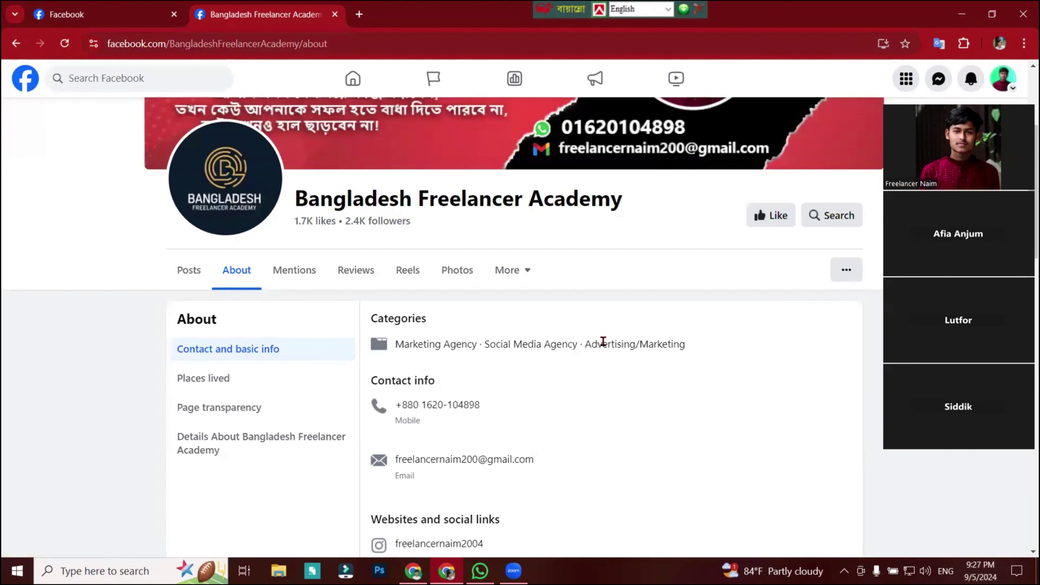
Browse the page's Posts, then switch to the personal profile account.
left_click(193, 271)
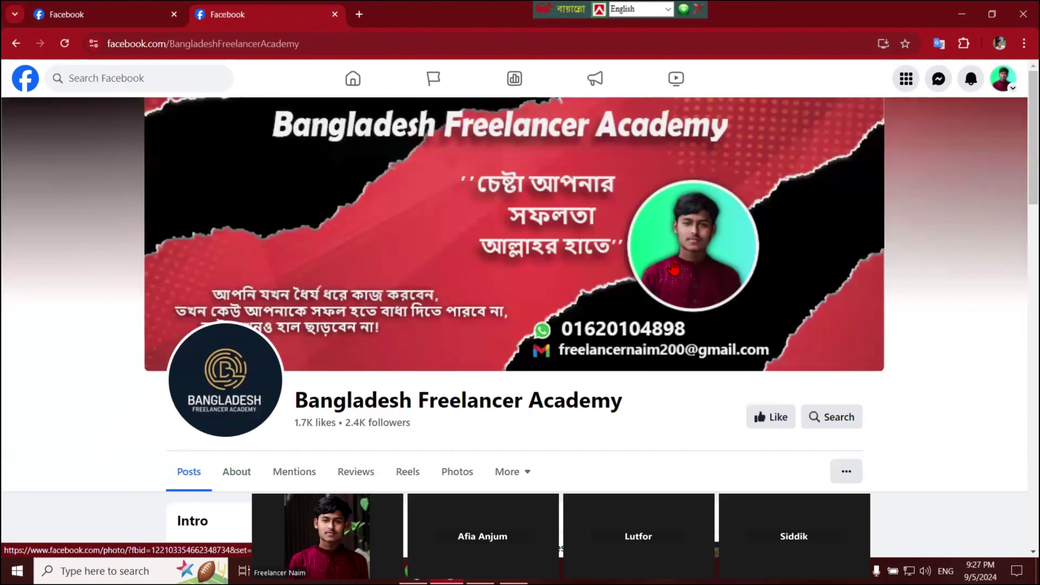
scroll(676, 266, "down", 3)
scroll(674, 261, "down", 5)
scroll(674, 260, "up", 3)
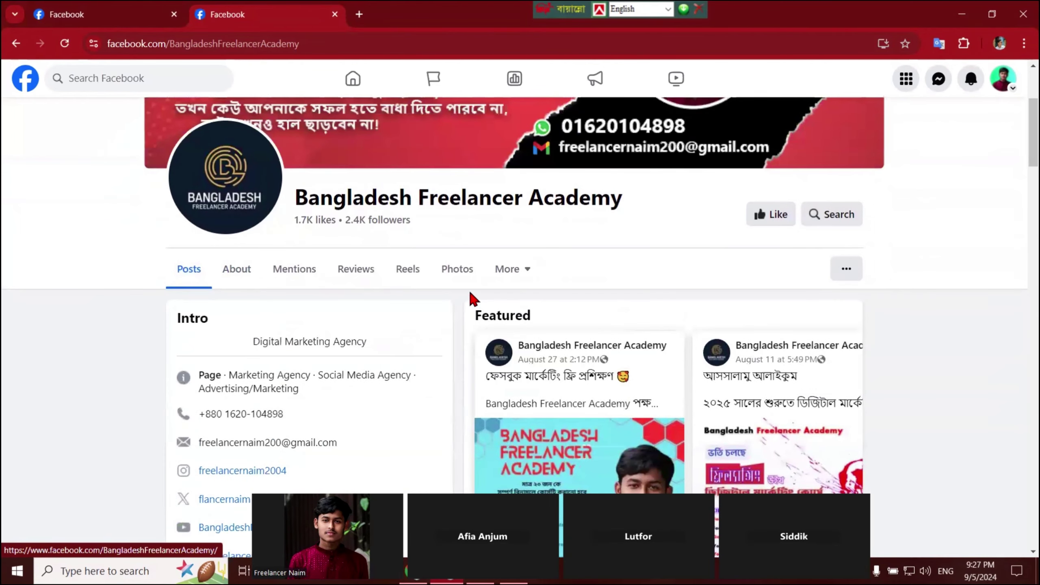
scroll(471, 295, "down", 10)
scroll(640, 285, "up", 10)
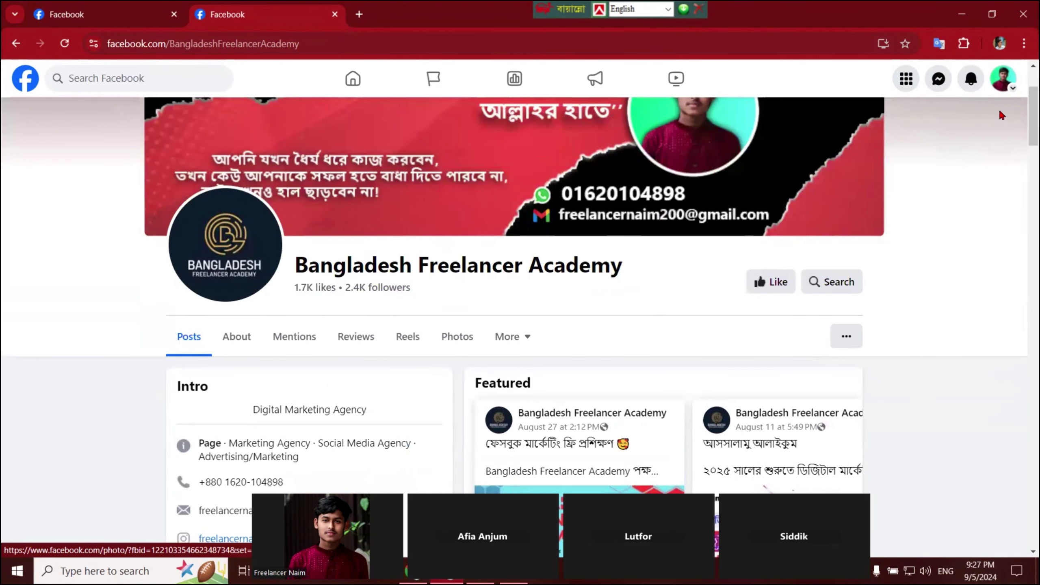
left_click(1010, 91)
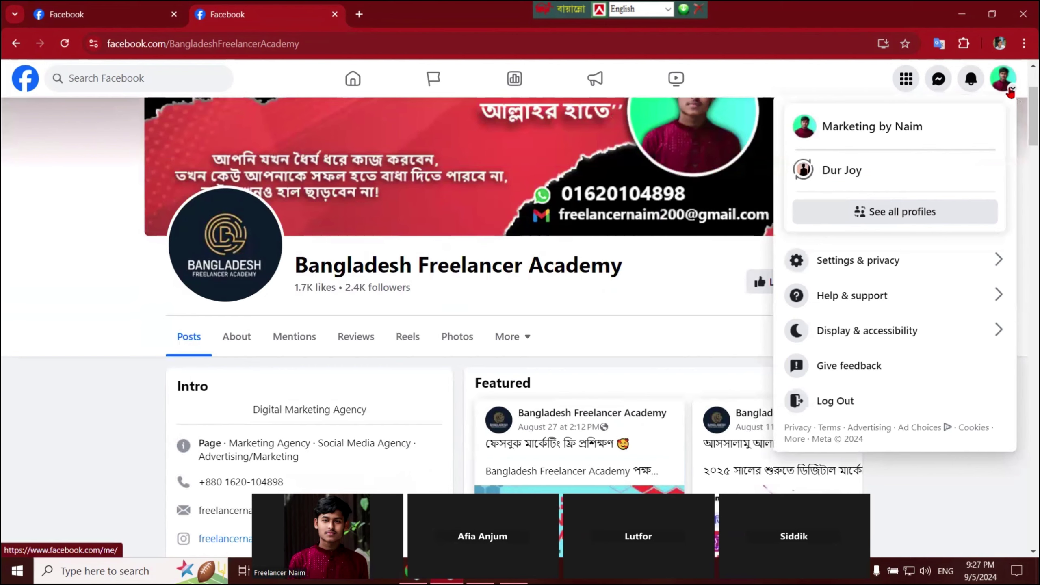
left_click(797, 173)
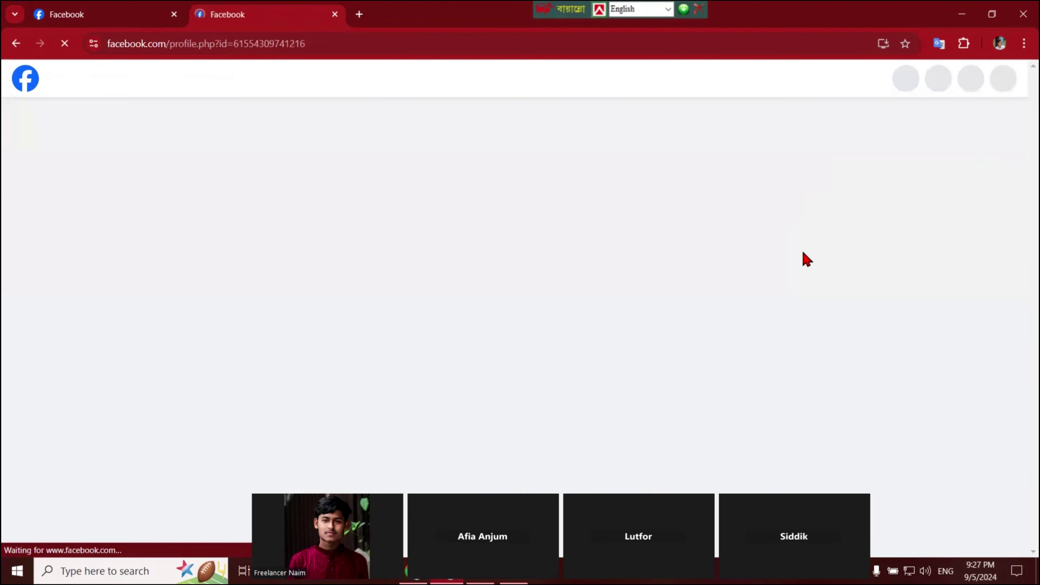
Load the Bangladesh Freelancer Academy About page as the personal profile.
left_click(353, 52)
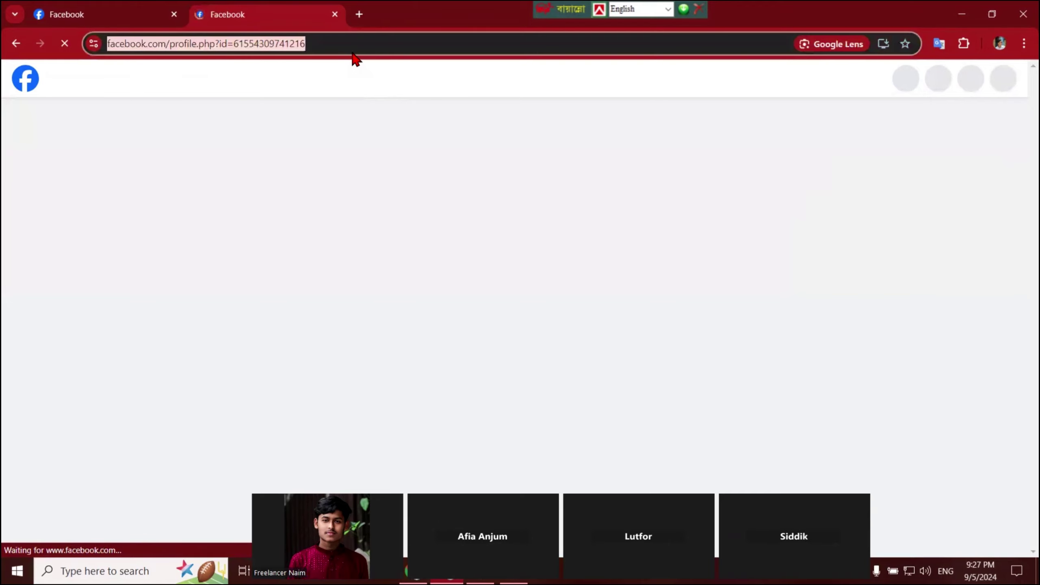
type("https://www.facebook.com/BangladeshFreelancerAcademy/about")
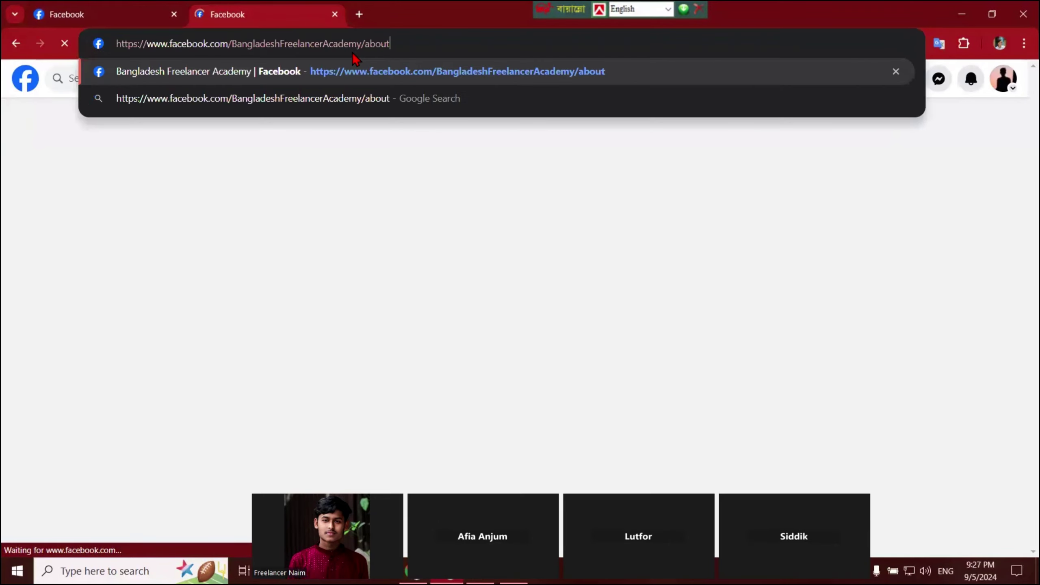
left_click(373, 75)
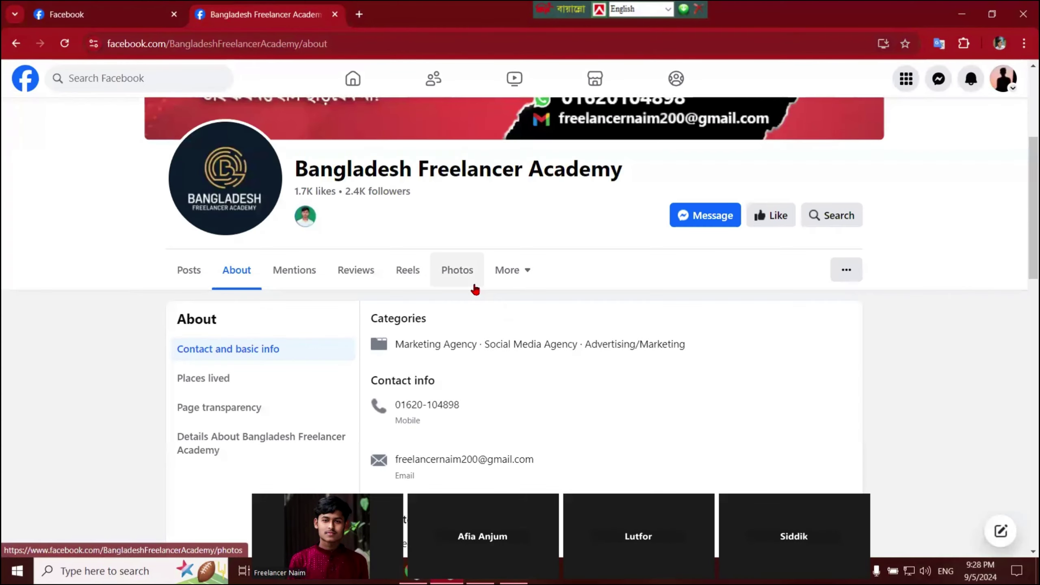
Capture a screenshot of the page's Message button and close the capture tool.
key("Print")
left_click_drag(643, 167, 783, 261)
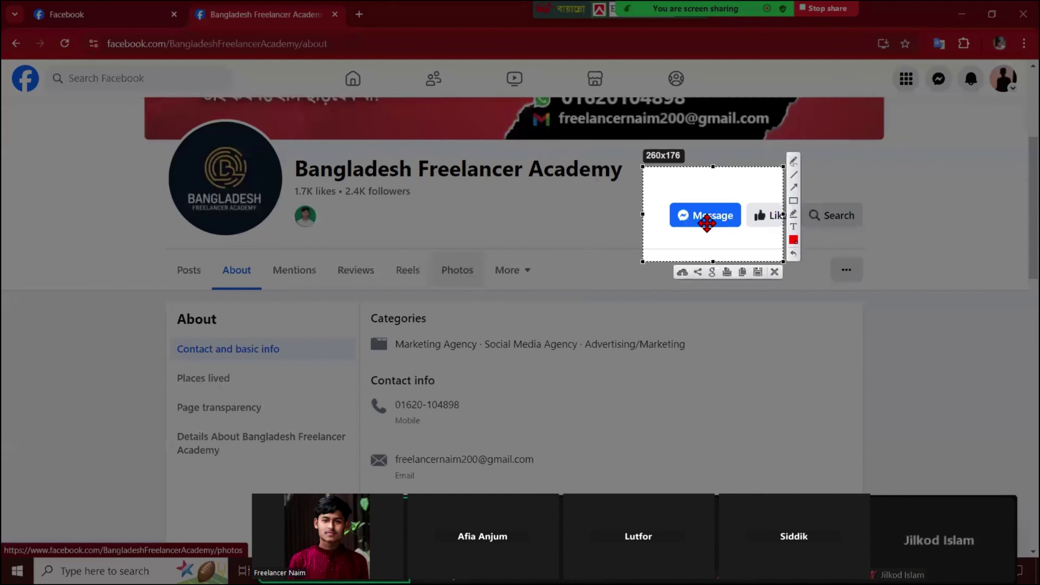
left_click(775, 273)
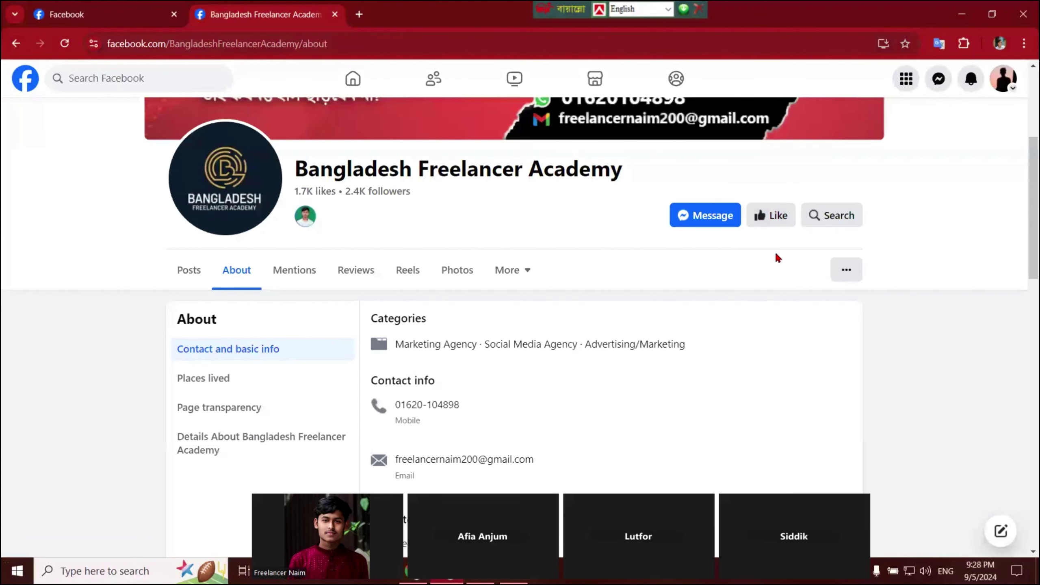
Switch back to the Marketing by Naim profile from the account menu.
left_click(83, 13)
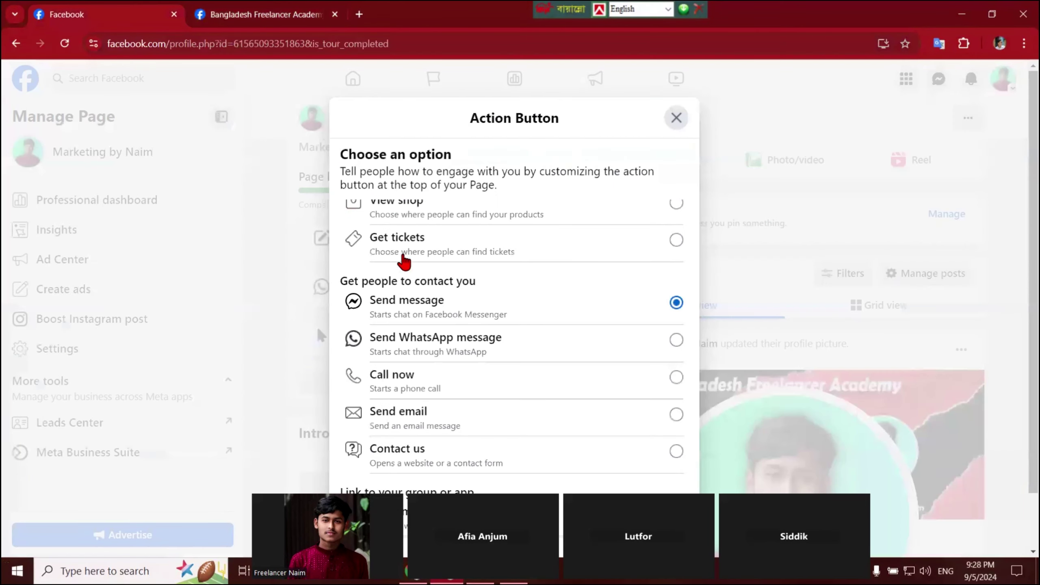
scroll(699, 284, "down", 2)
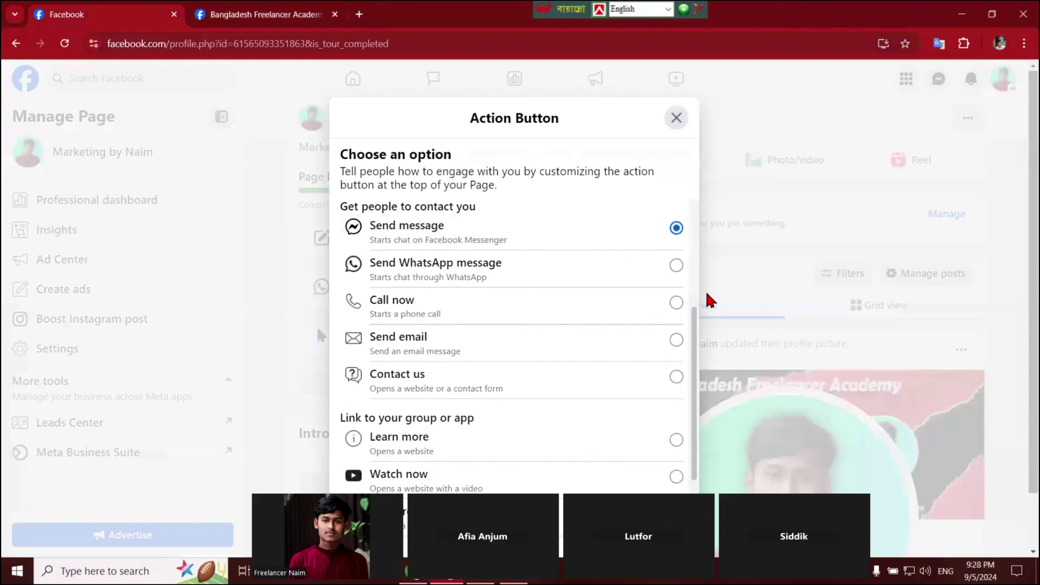
scroll(502, 282, "up", 2)
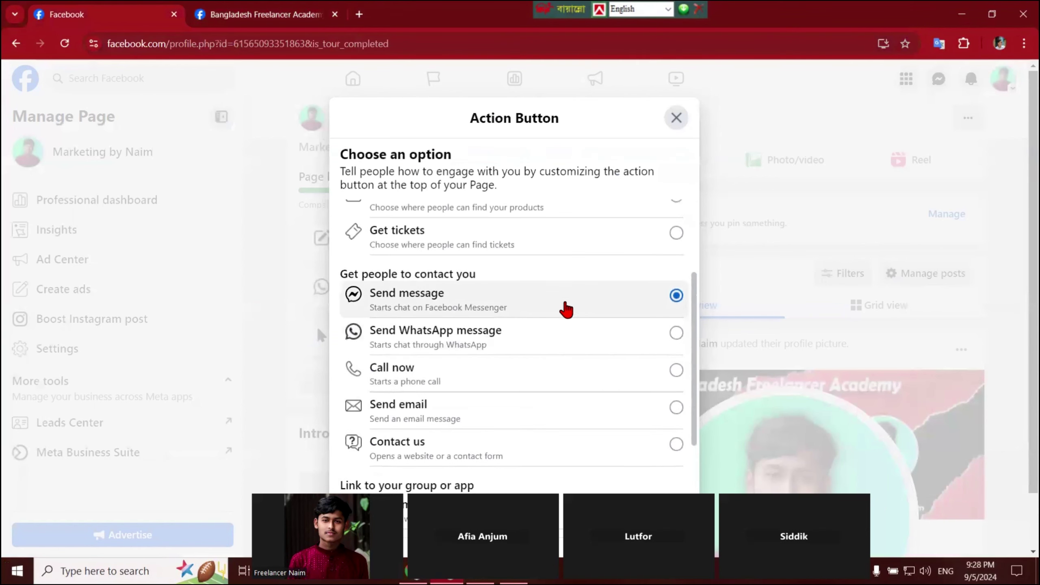
scroll(521, 349, "down", 2)
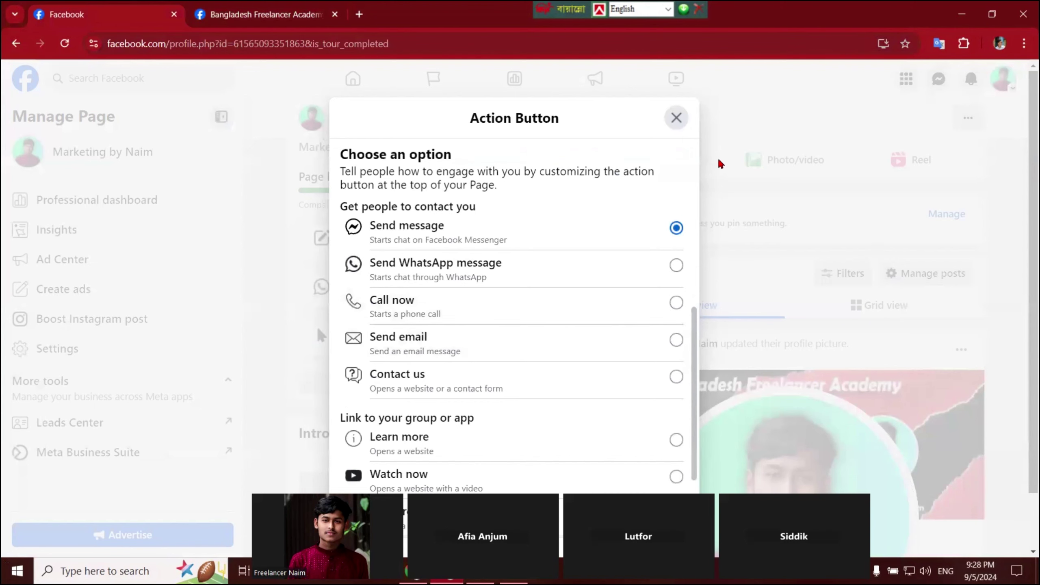
key("ctrl+Tab")
left_click(1003, 79)
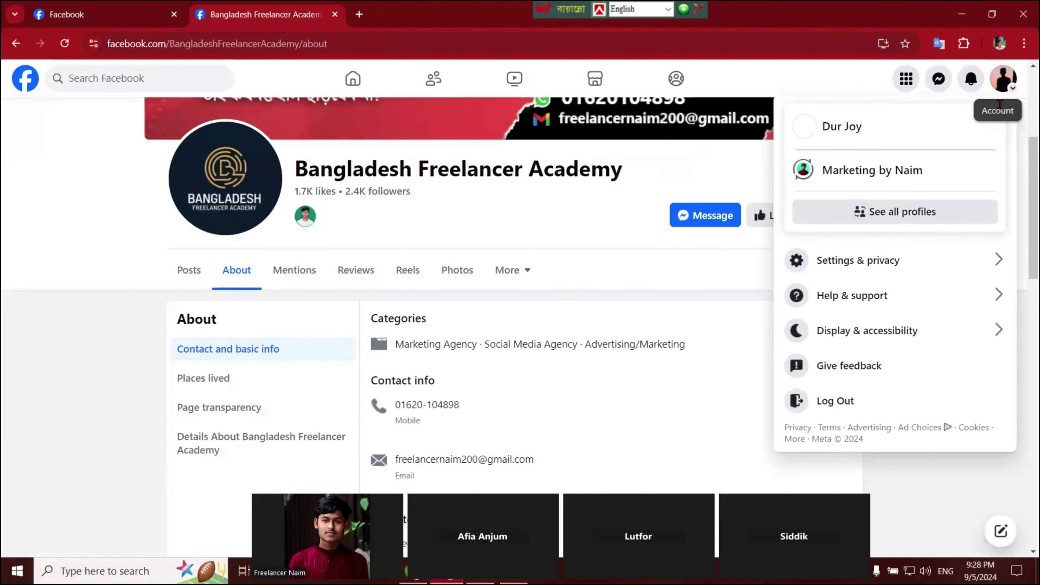
left_click(801, 169)
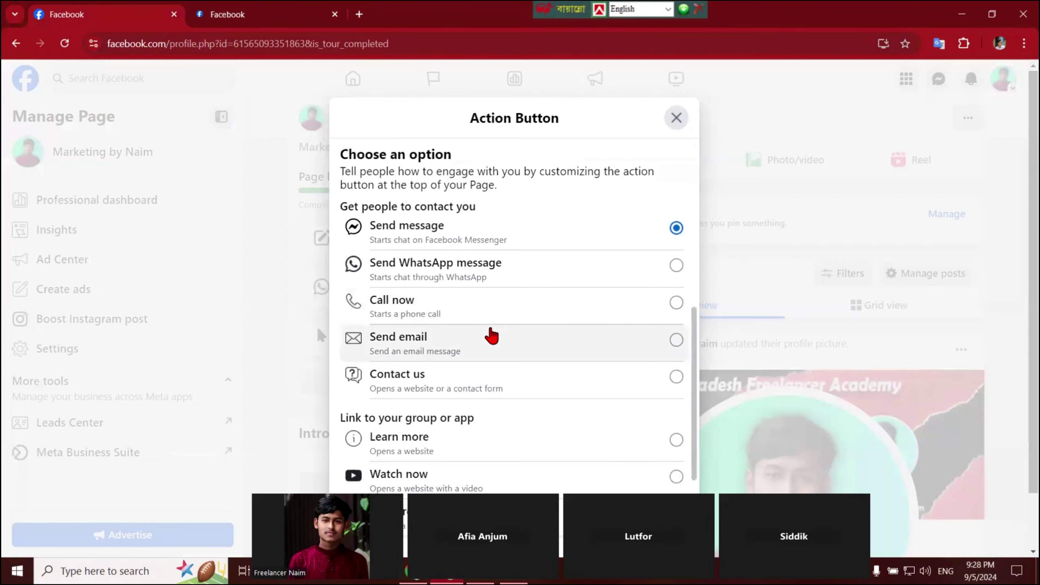
Choose Send message as the Page's action button and save it.
scroll(655, 324, "down", 3)
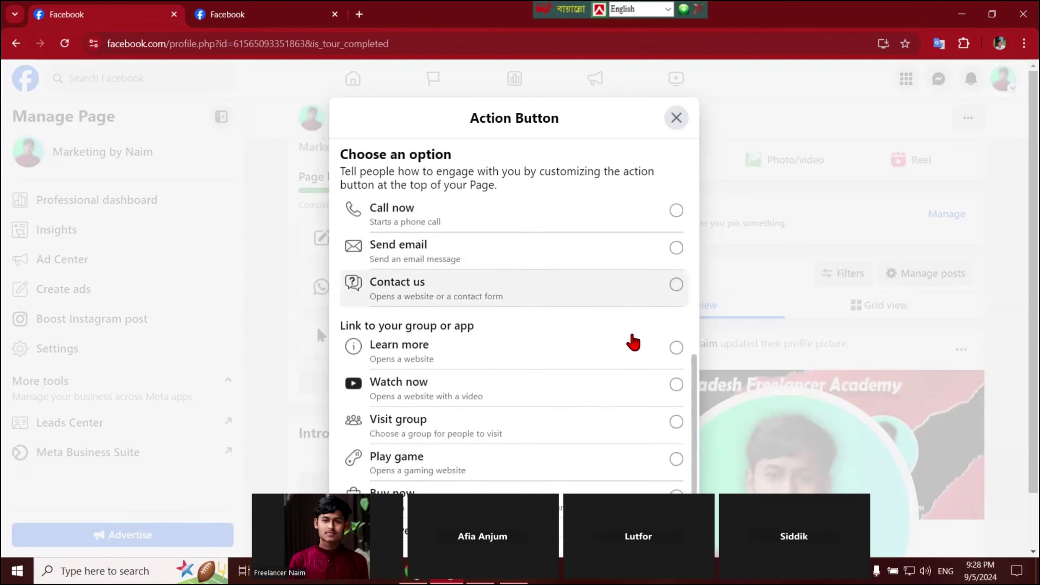
triple_click(585, 130)
left_click(792, 300)
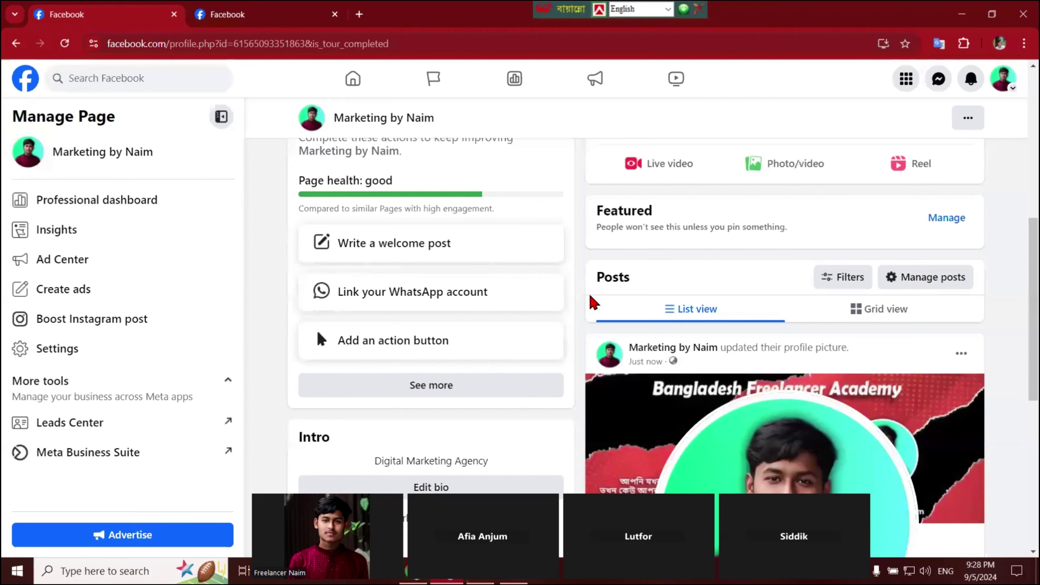
scroll(593, 301, "down", 2)
left_click(397, 271)
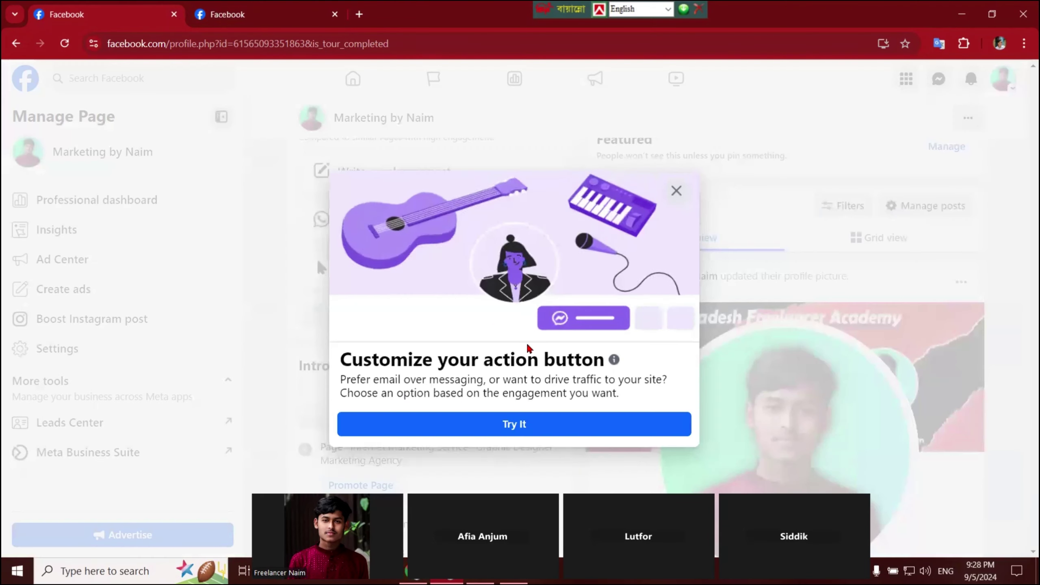
left_click(529, 430)
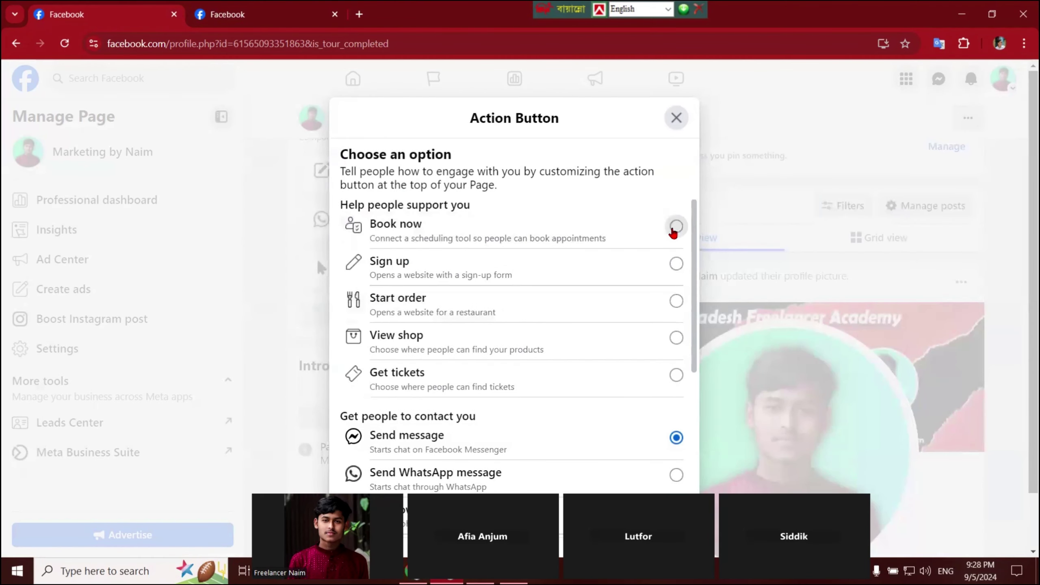
left_click(677, 226)
left_click(676, 437)
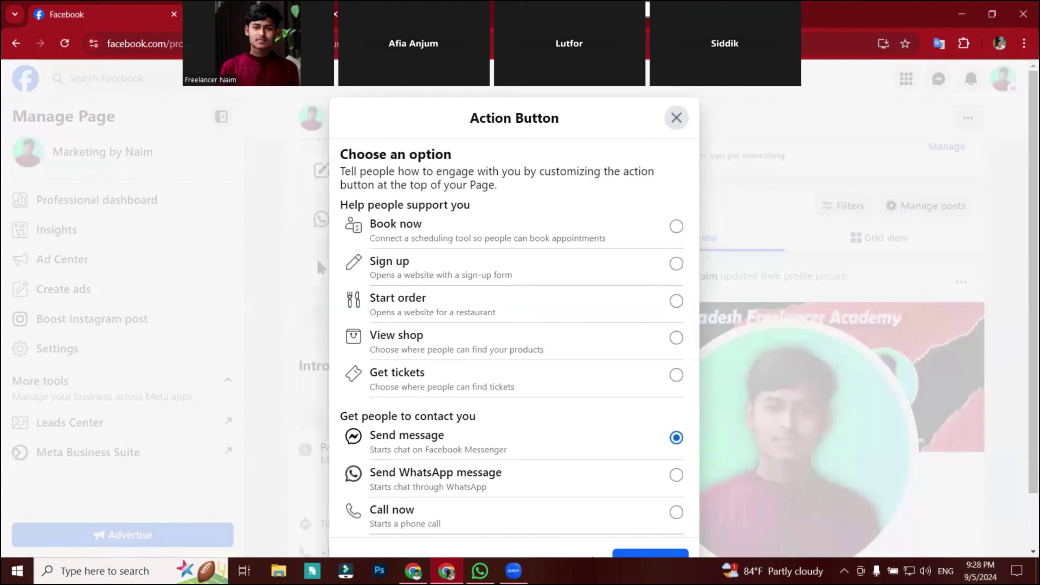
left_click(650, 553)
left_click(651, 435)
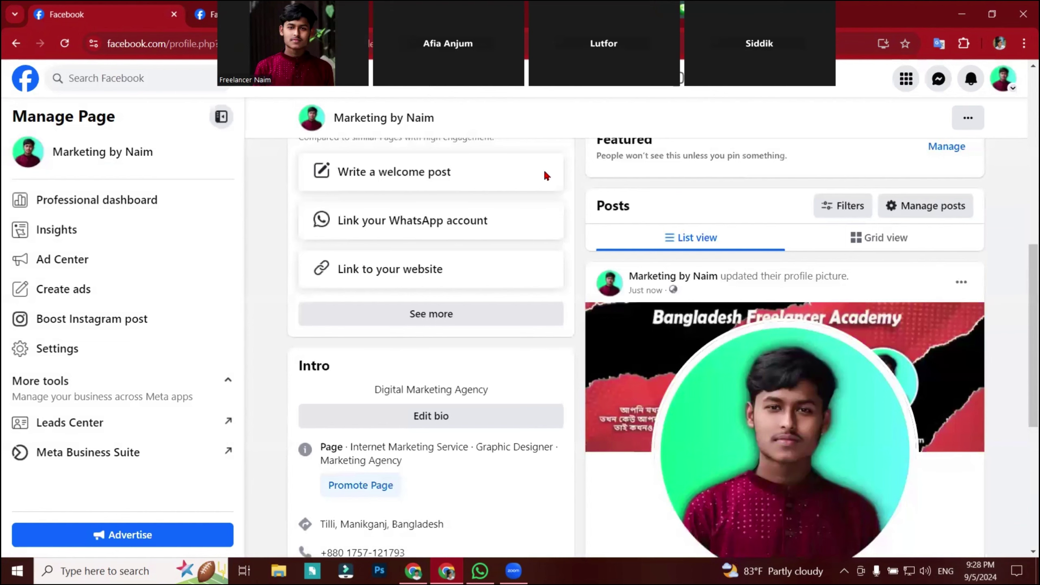
scroll(465, 341, "up", 3)
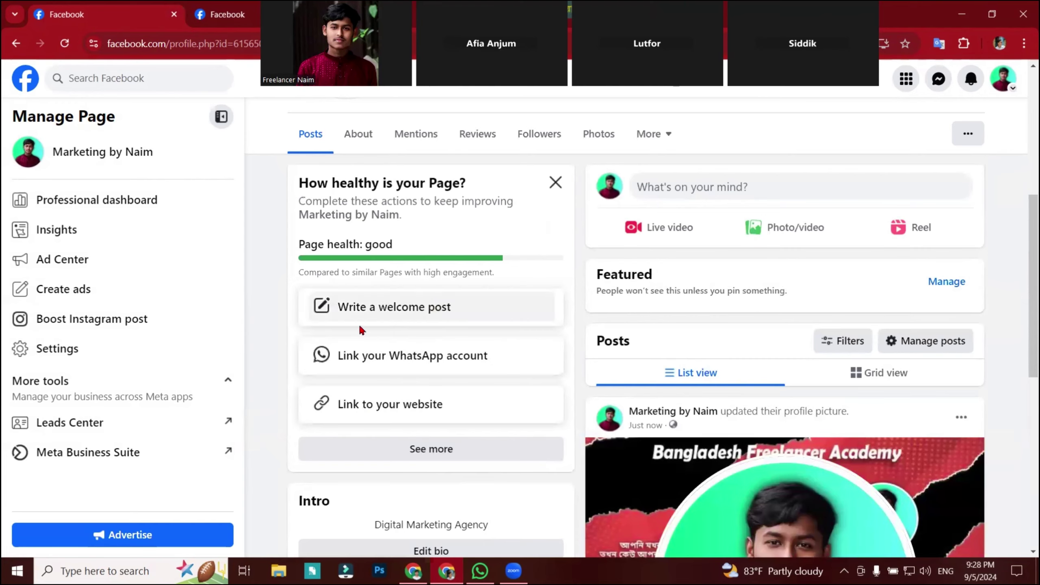
scroll(410, 381, "down", 7)
scroll(439, 405, "up", 3)
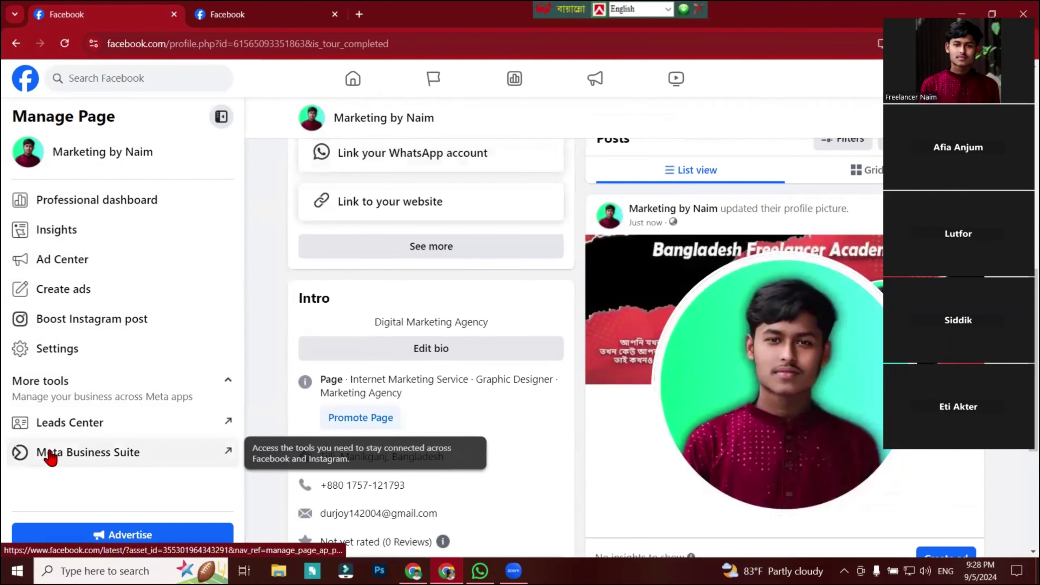
Screenshot the Meta Business Suite entry in the Manage Page sidebar.
key("Print")
left_click_drag(25, 417, 315, 472)
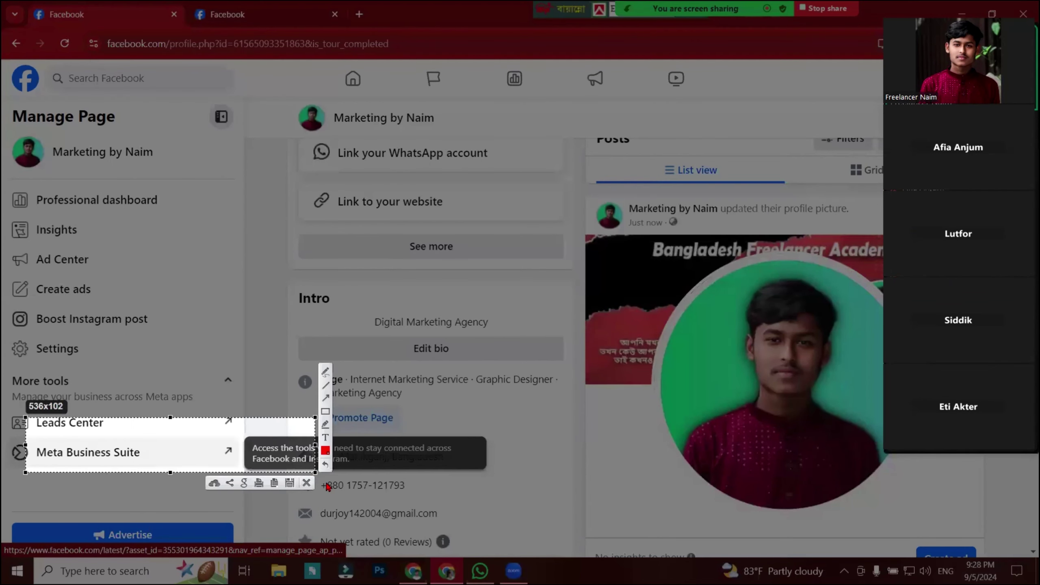
left_click(305, 485)
Launch Meta Business Suite in a new tab, then return to the Marketing by Naim Page tab.
left_click(126, 451)
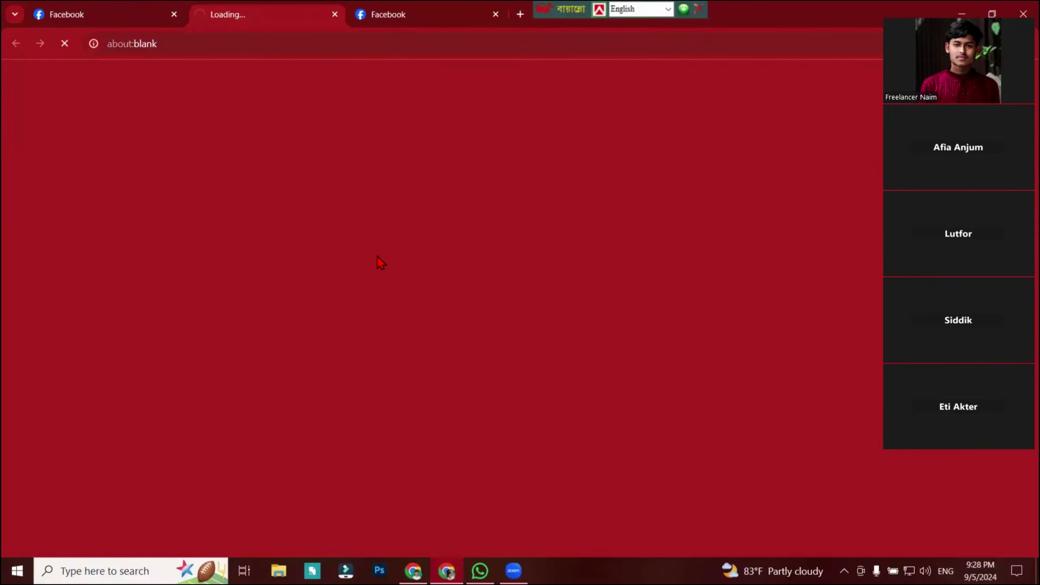
left_click(450, 20)
left_click_drag(547, 11, 615, 20)
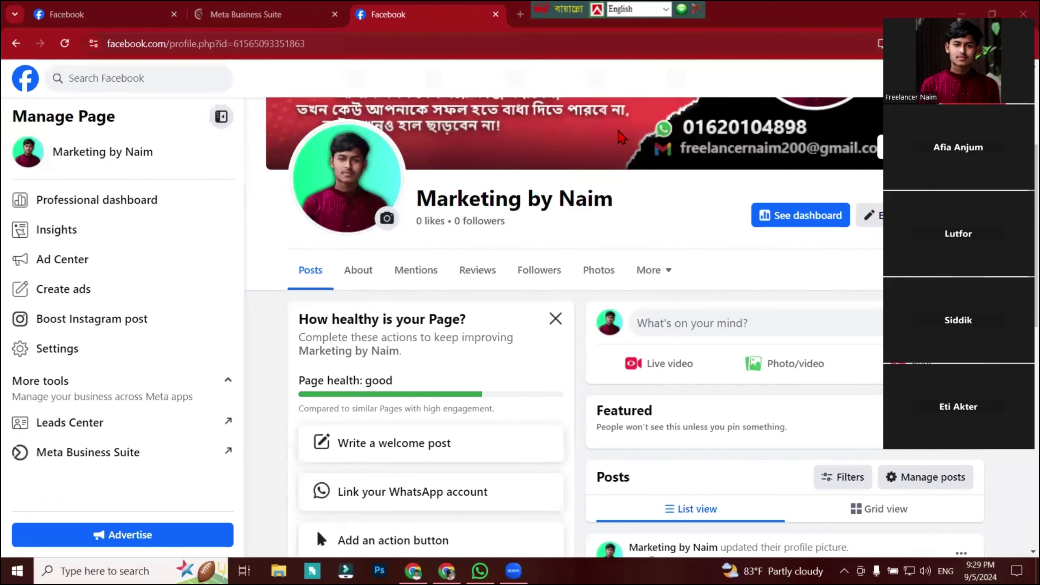
Allow Business Suite notifications and dismiss the welcome and friend-invite prompts.
left_click(250, 15)
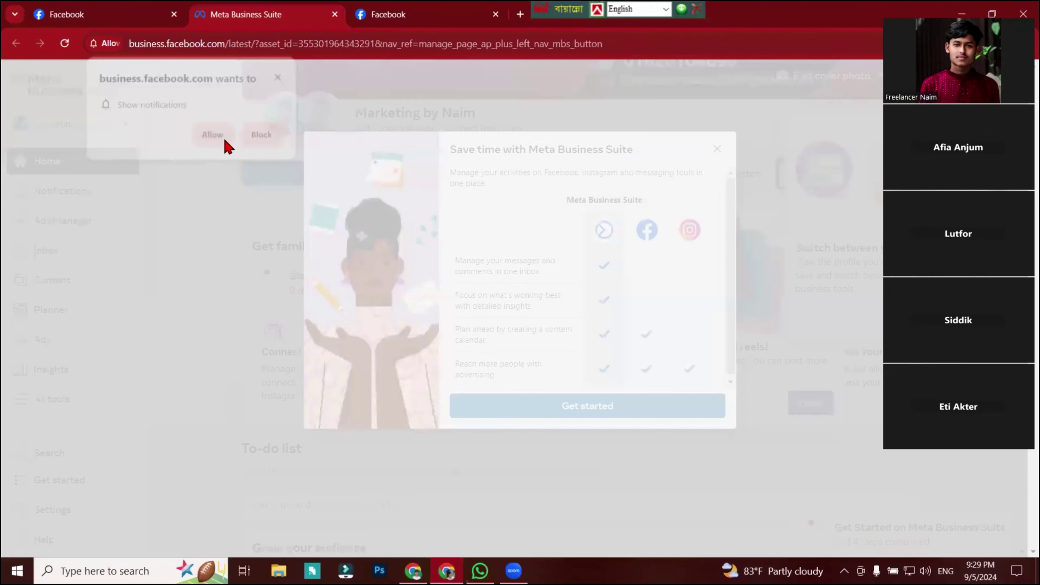
left_click(221, 135)
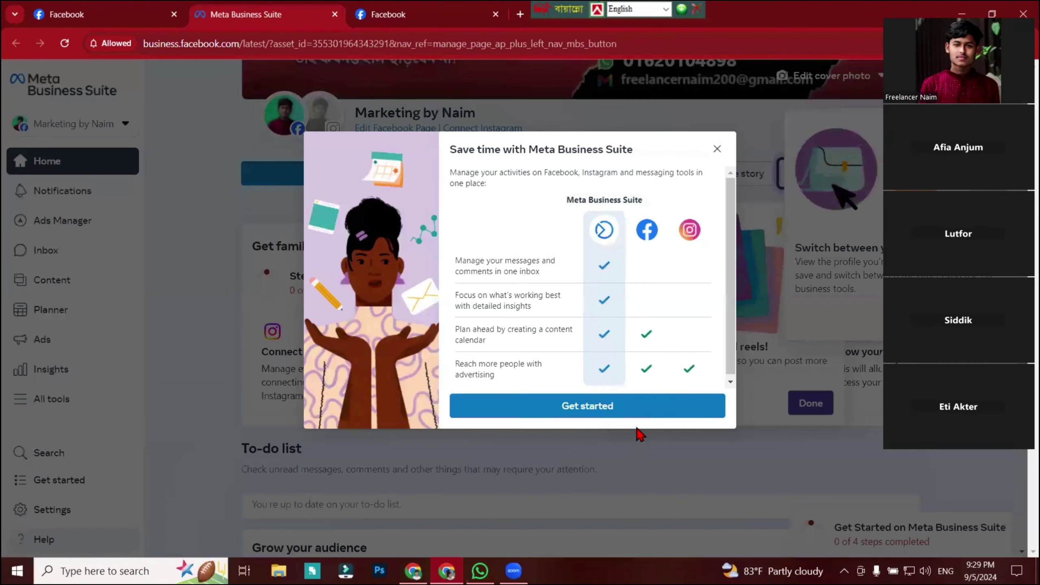
left_click(585, 410)
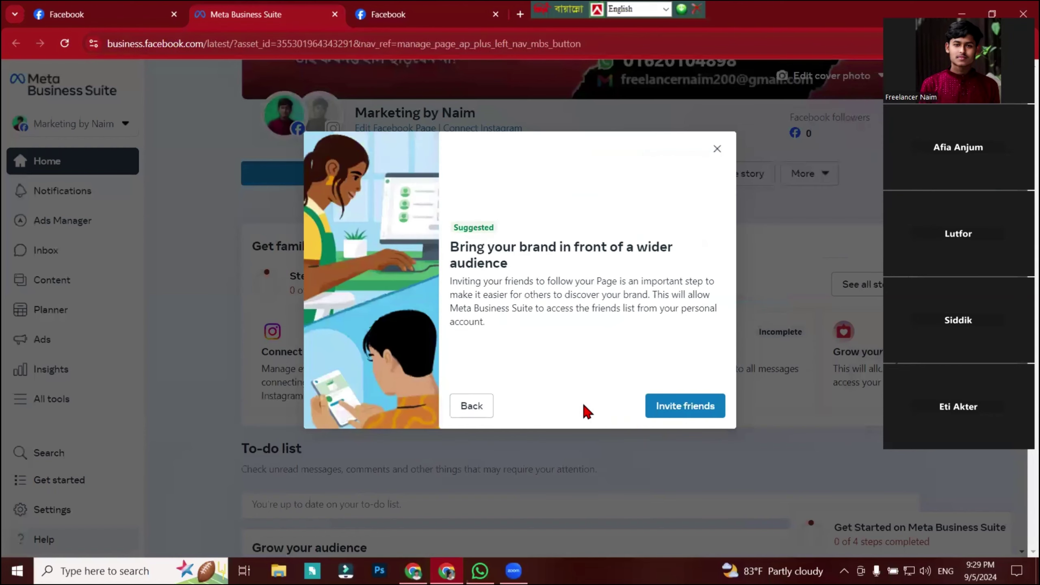
left_click(662, 413)
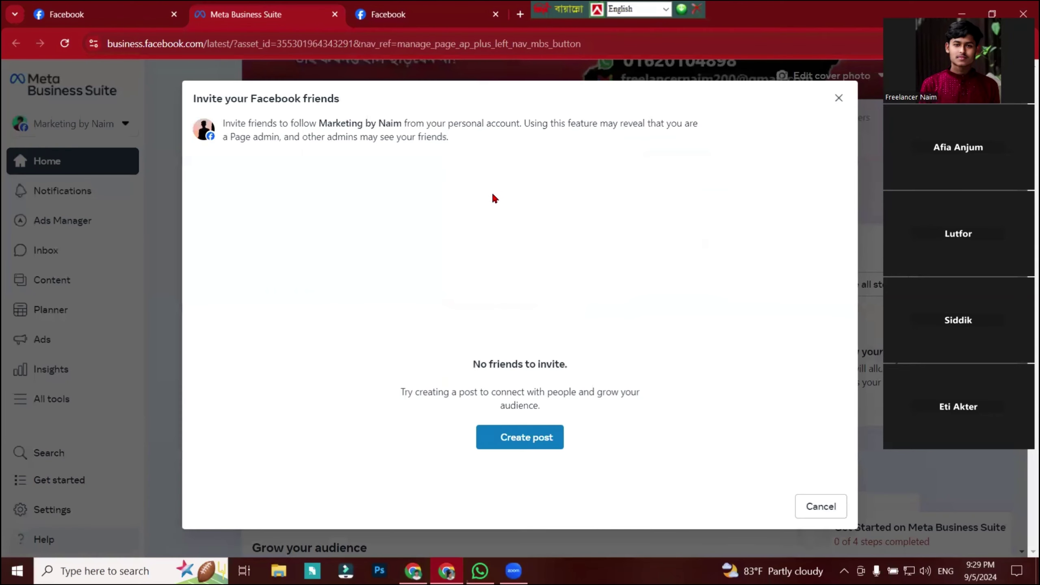
left_click(533, 447)
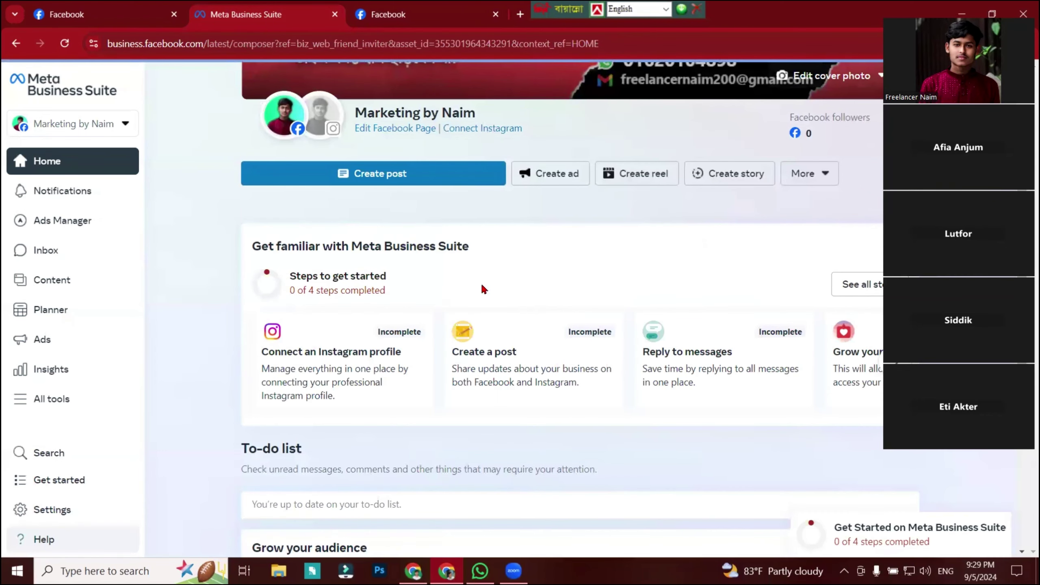
Start a new post in Business Suite, glance at the Page tab, and come back.
scroll(484, 289, "down", 2)
left_click(397, 108)
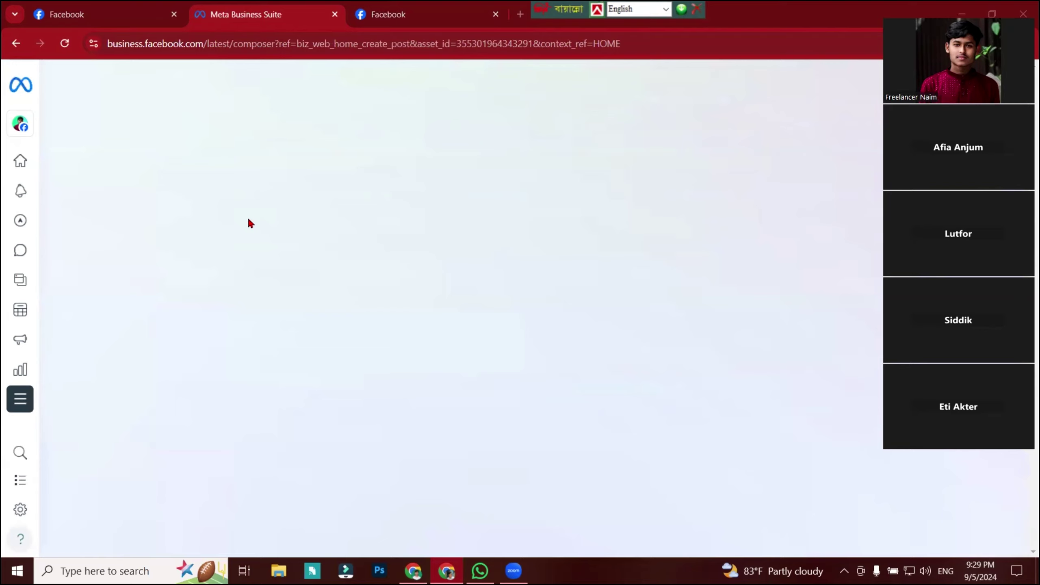
left_click(357, 16)
left_click(248, 16)
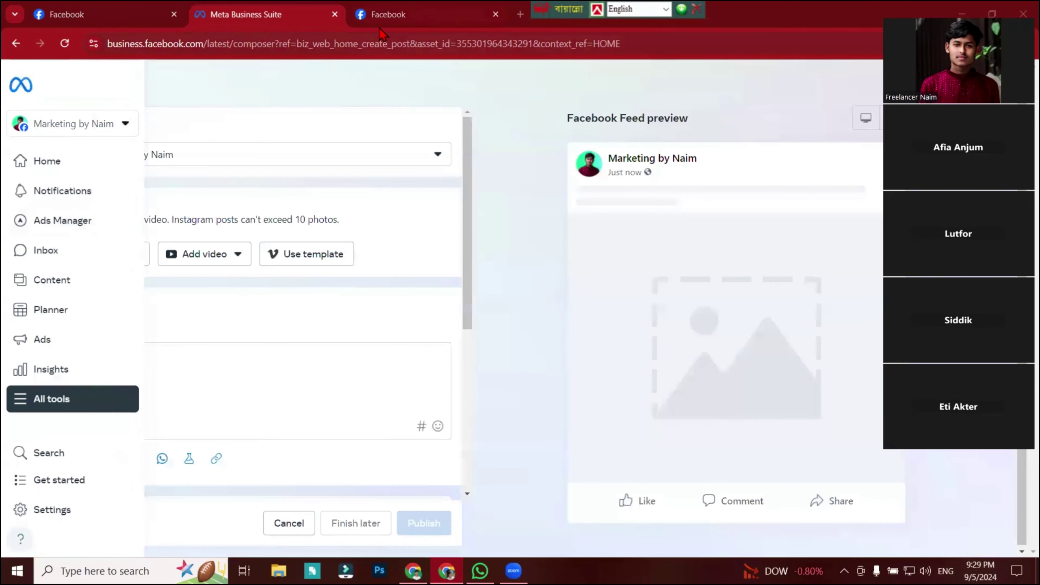
Start a photo post on the Page with the Digital Marketing image from Downloads.
left_click(393, 15)
scroll(499, 348, "down", 1)
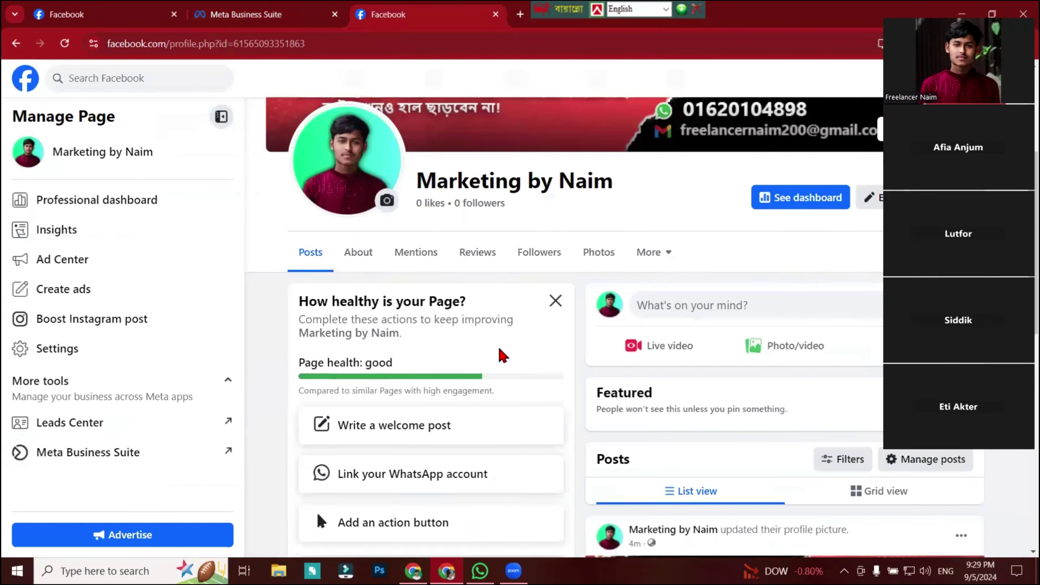
scroll(499, 348, "down", 4)
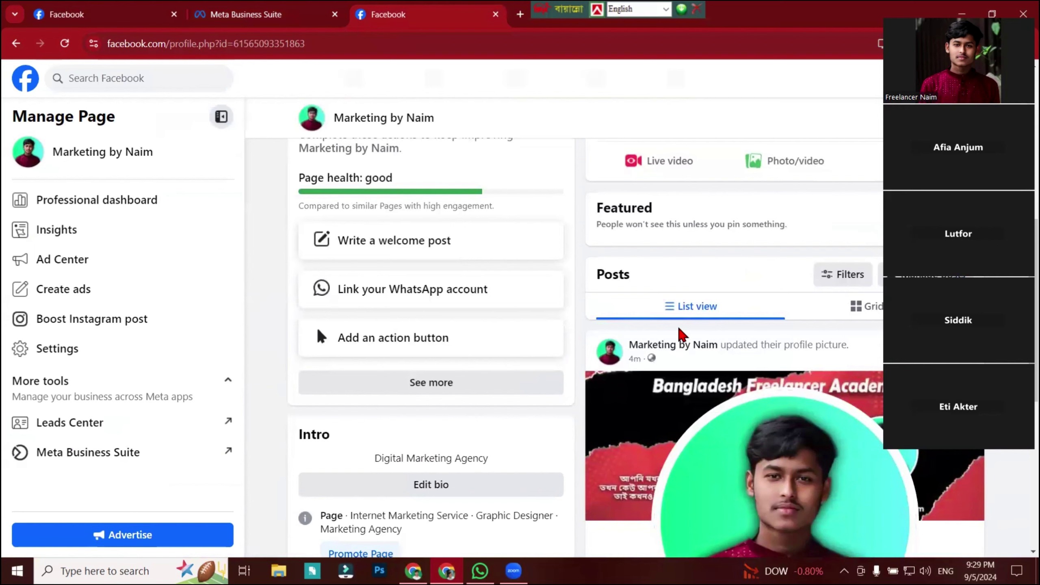
left_click(783, 160)
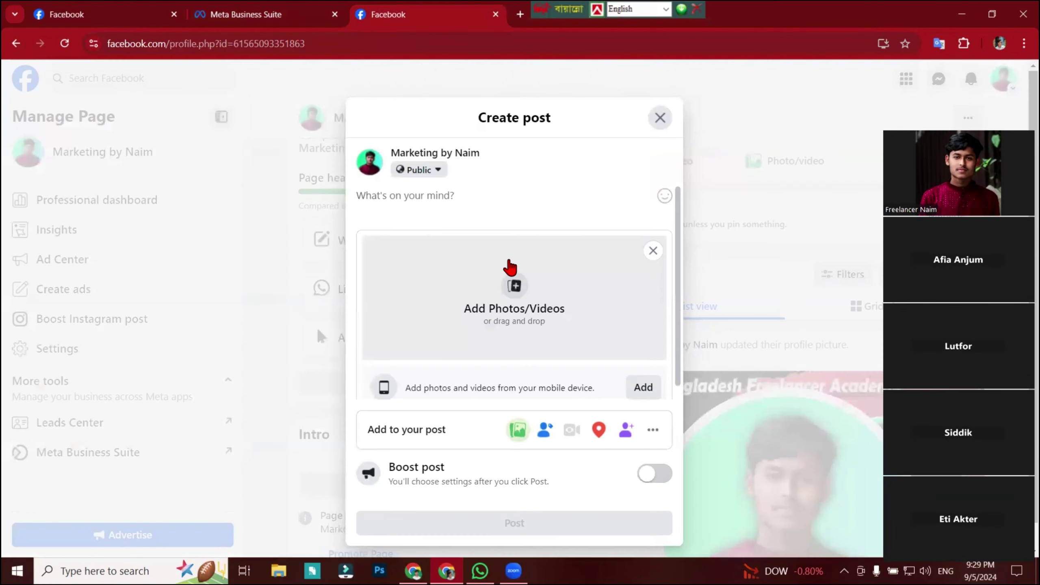
left_click(509, 266)
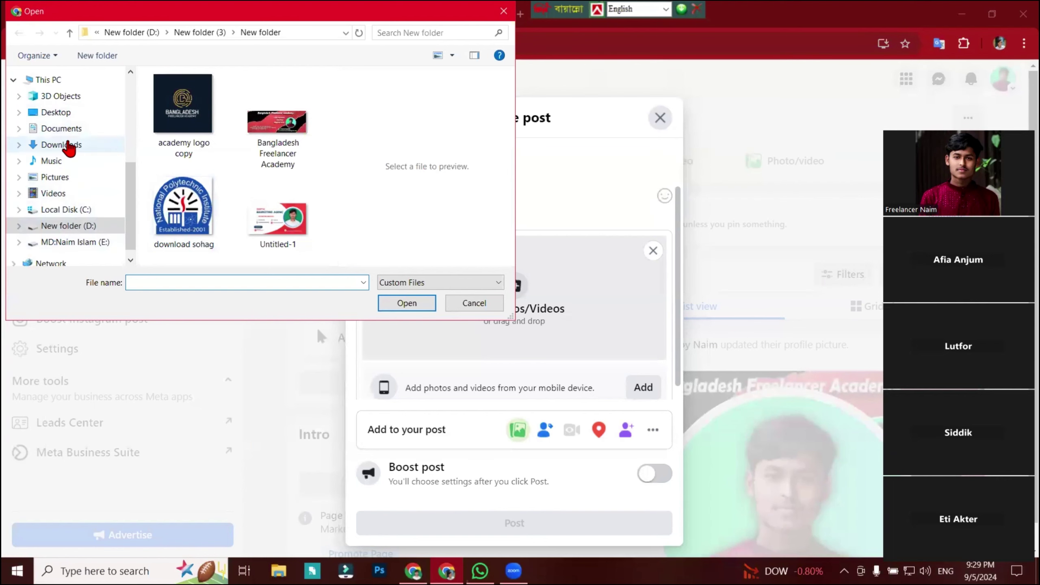
left_click(69, 146)
scroll(219, 204, "down", 3)
left_click(183, 217)
left_click(404, 306)
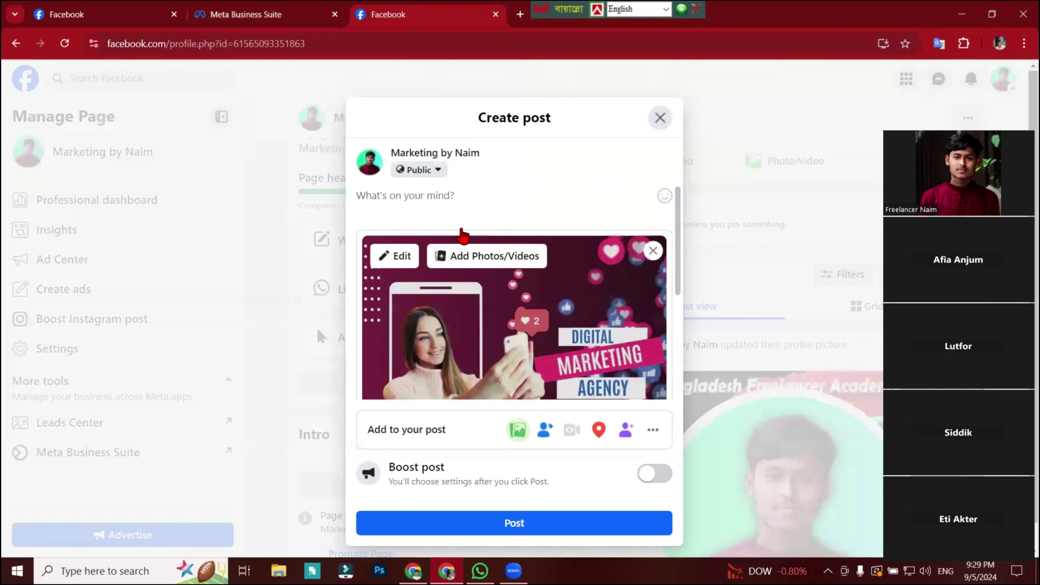
Write 'facebook Marketing' and add the #facebookpost hashtag from suggestions.
left_click(460, 199)
type("-")
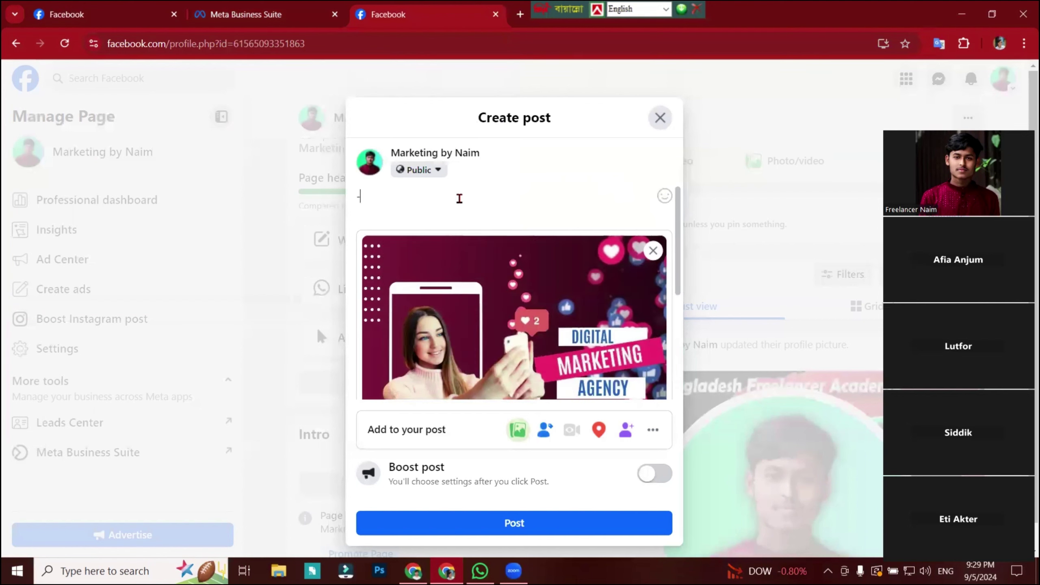
key("BackSpace")
type("facebook Marketin")
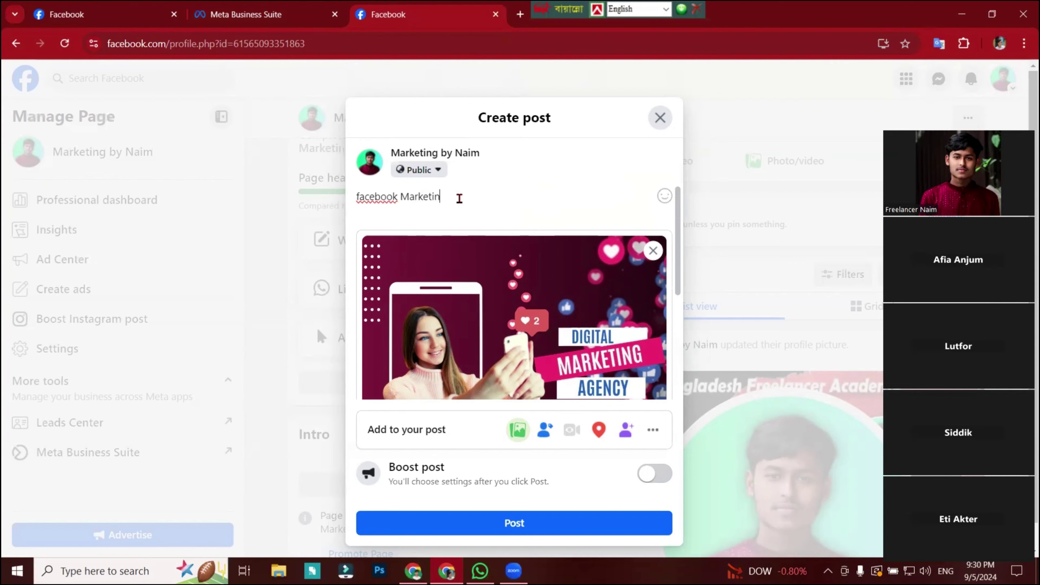
key("Return")
key("Return")
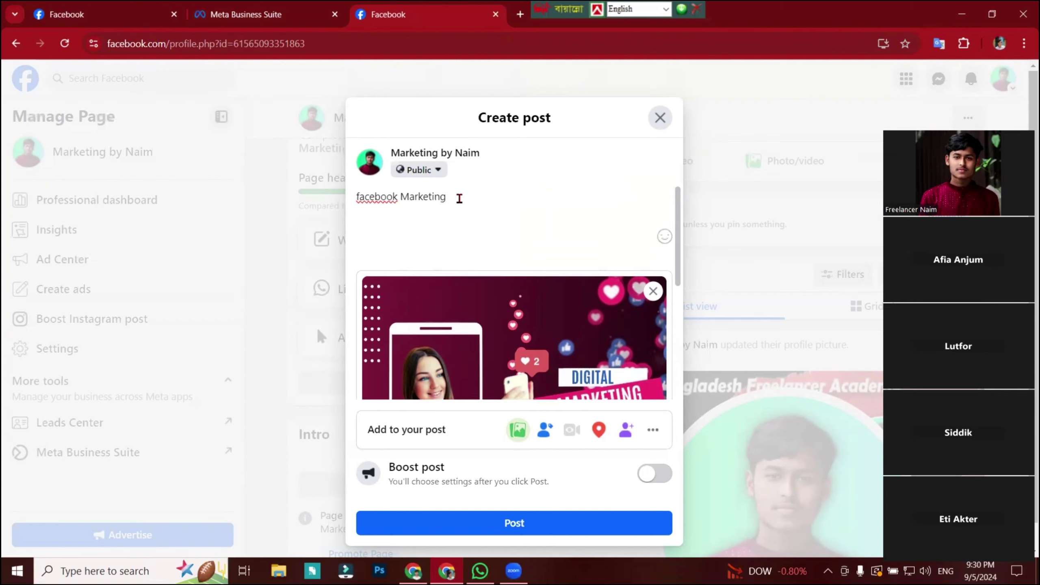
type("#free")
key("BackSpace")
key("BackSpace")
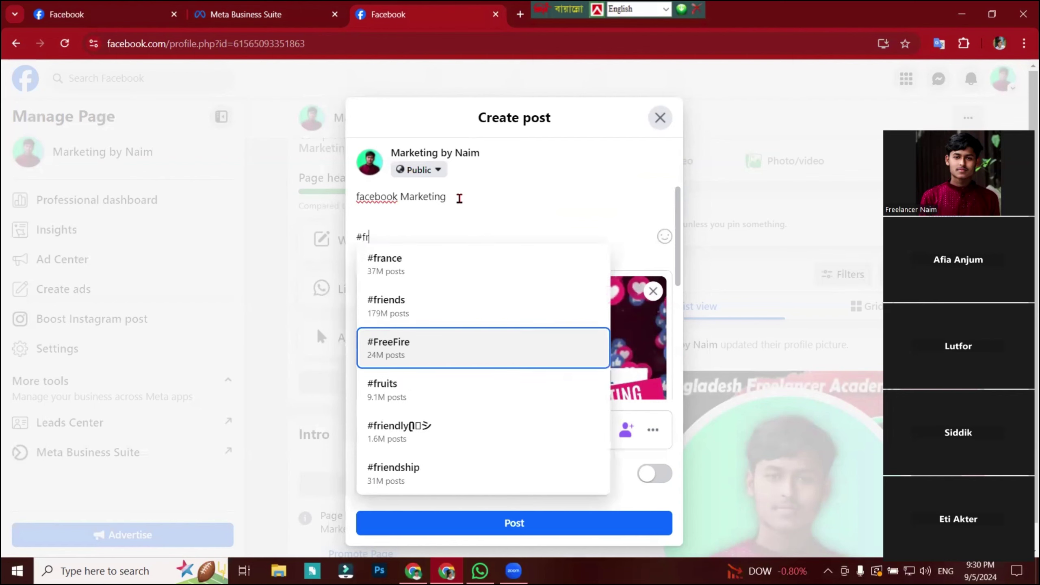
key("BackSpace")
type("a")
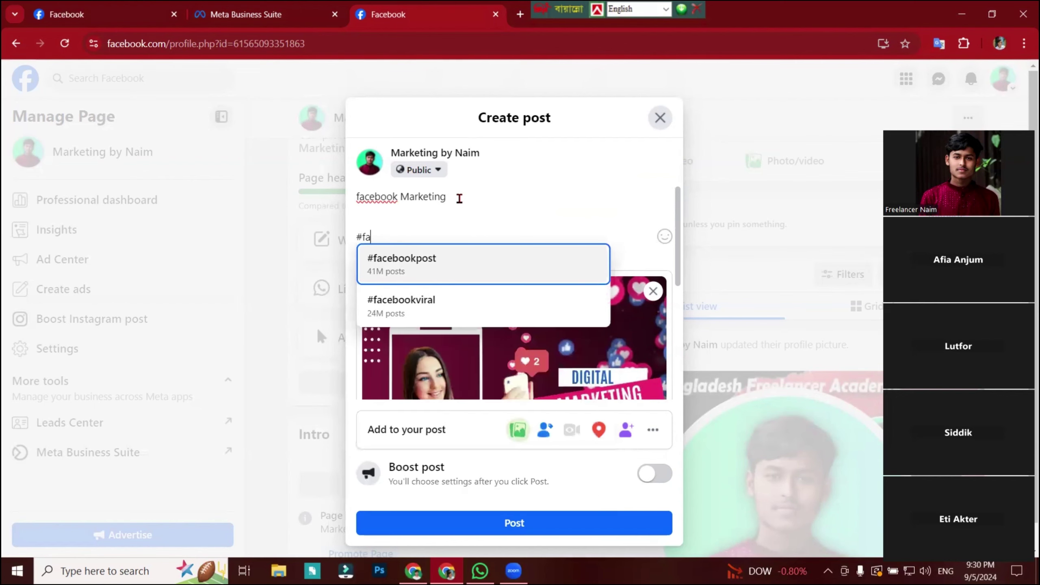
type("cebook")
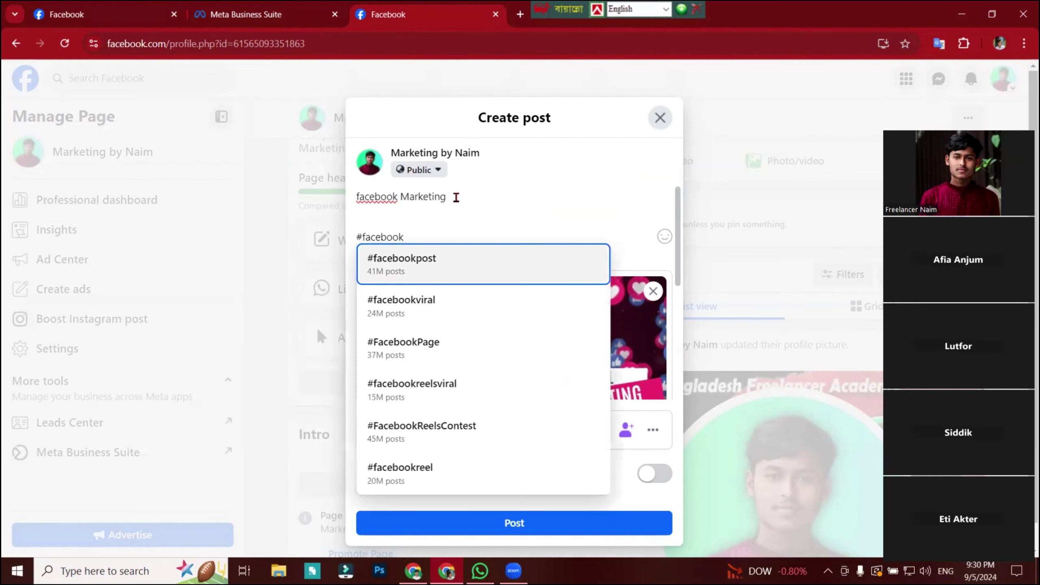
left_click(461, 279)
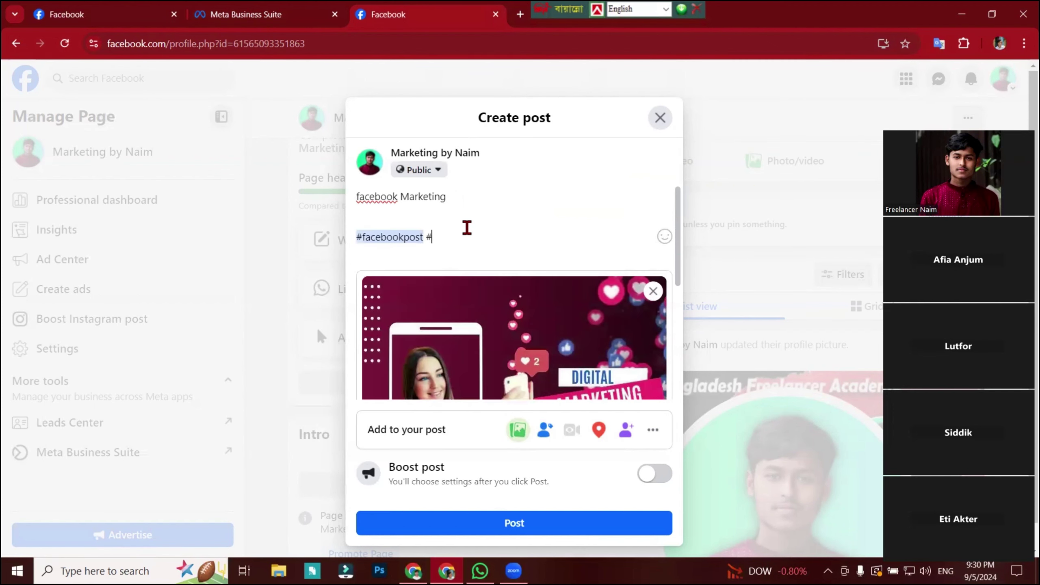
Add the #freelancernaim hashtag and publish the post.
type("#free")
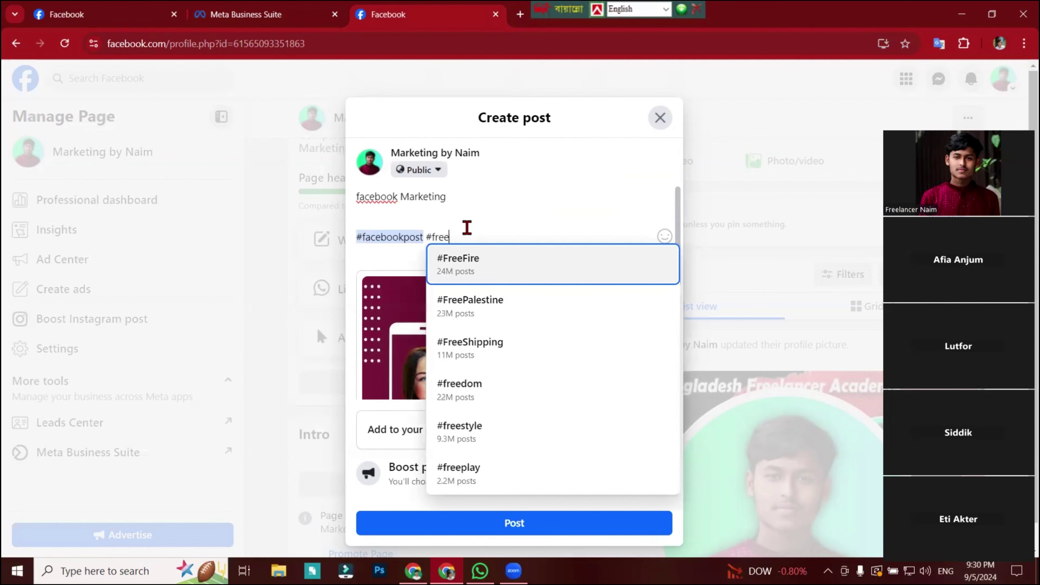
type("lancer")
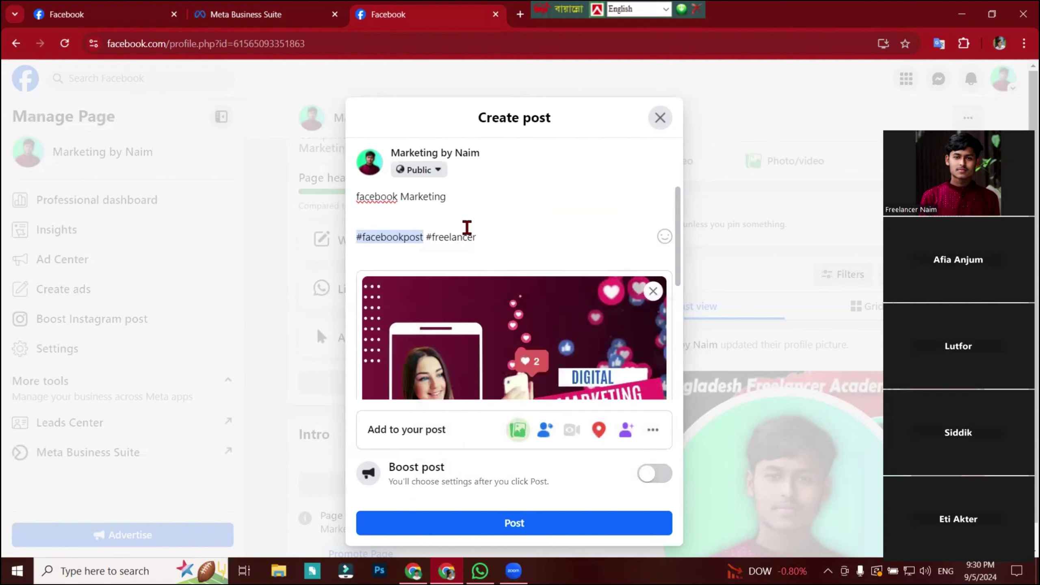
key("BackSpace")
type("naim")
left_click(550, 258)
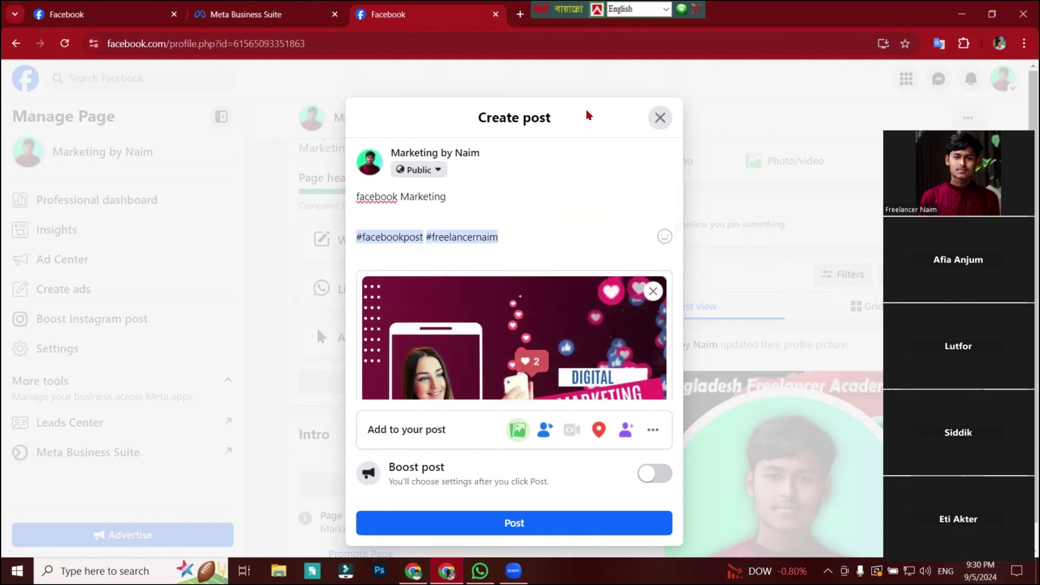
left_click(455, 527)
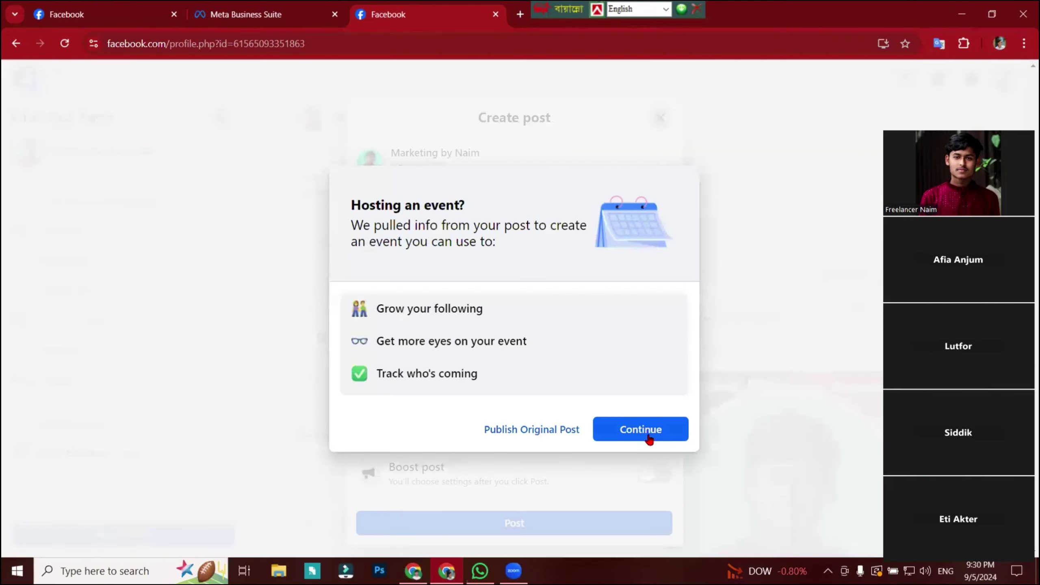
Open the suggested Facebook Marketing Event and review its editable details.
left_click(651, 433)
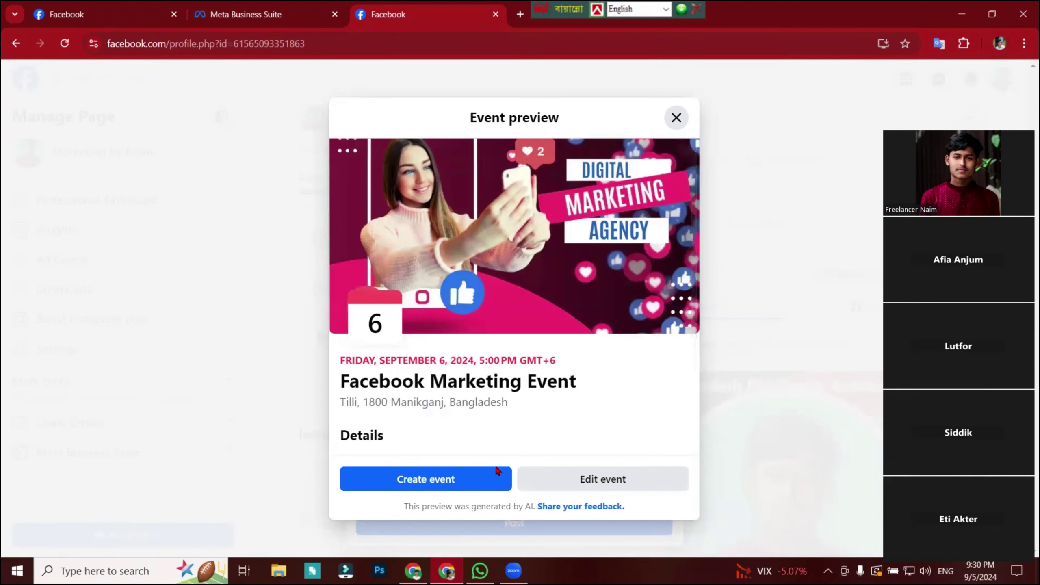
scroll(540, 458, "down", 3)
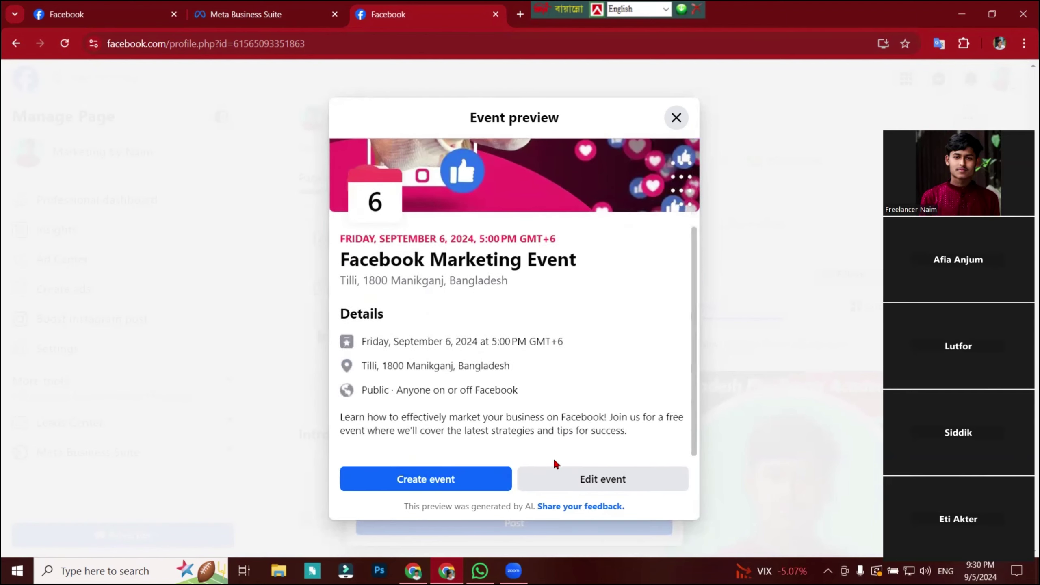
left_click(582, 479)
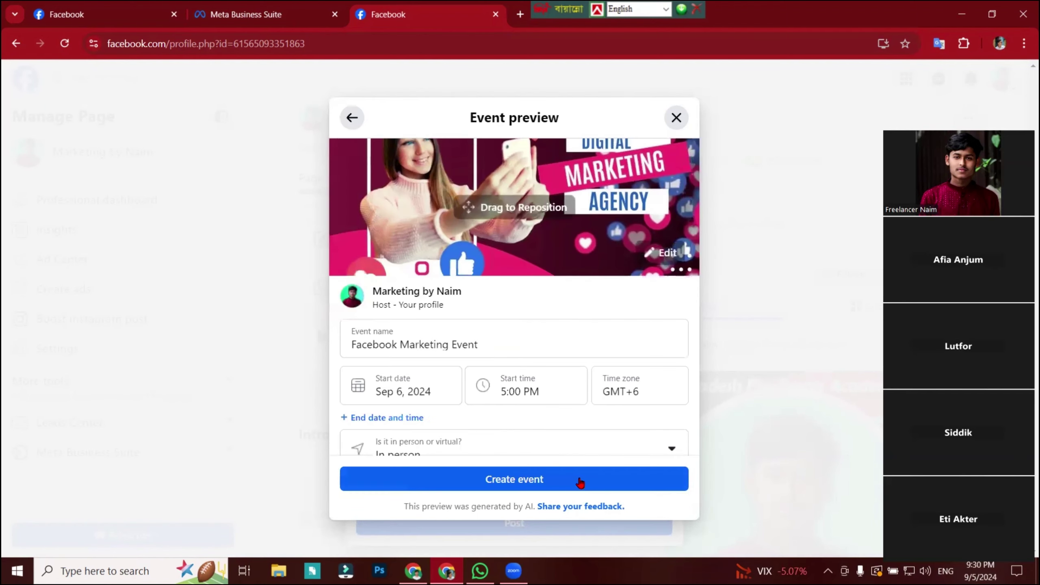
scroll(551, 437, "down", 5)
scroll(544, 426, "down", 2)
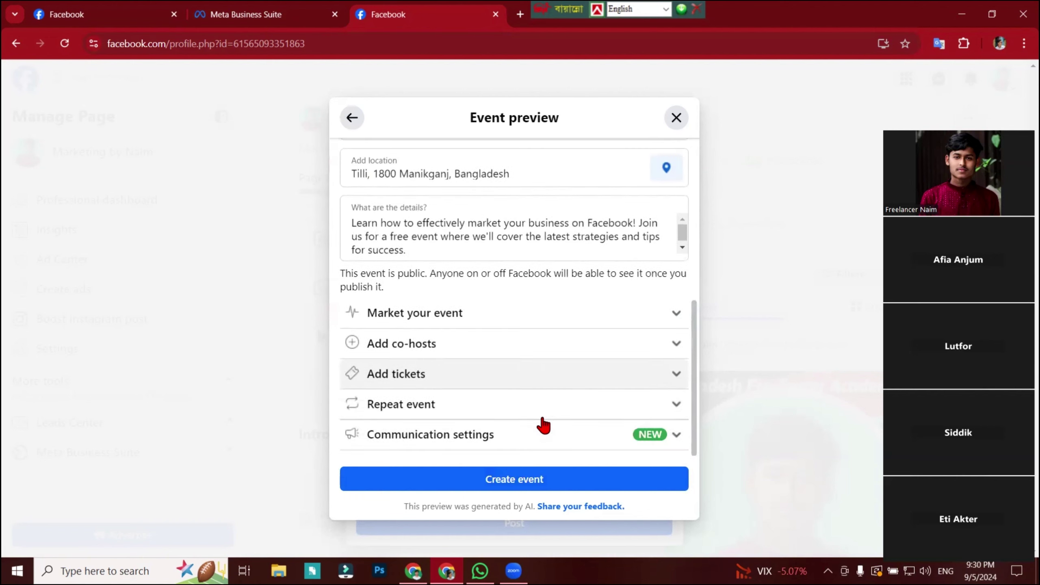
scroll(544, 426, "up", 8)
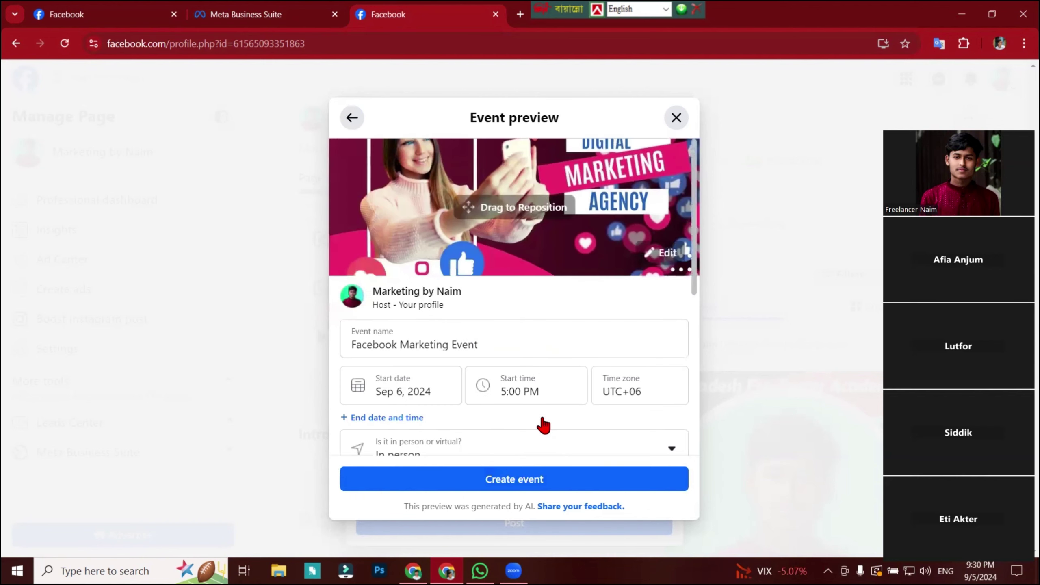
scroll(544, 426, "down", 5)
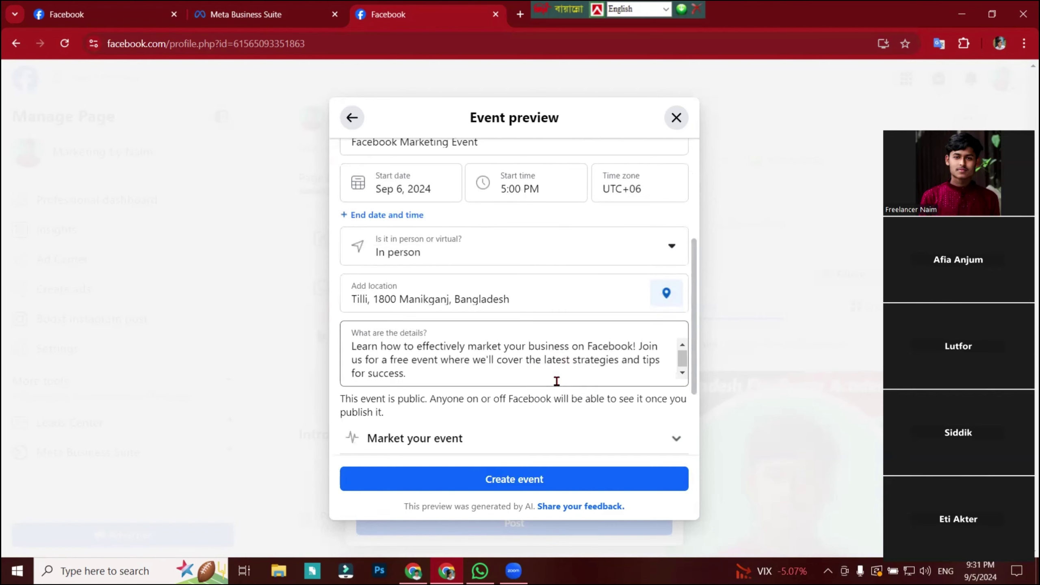
Expand Market your event, then close the preview and leave without saving.
left_click(640, 443)
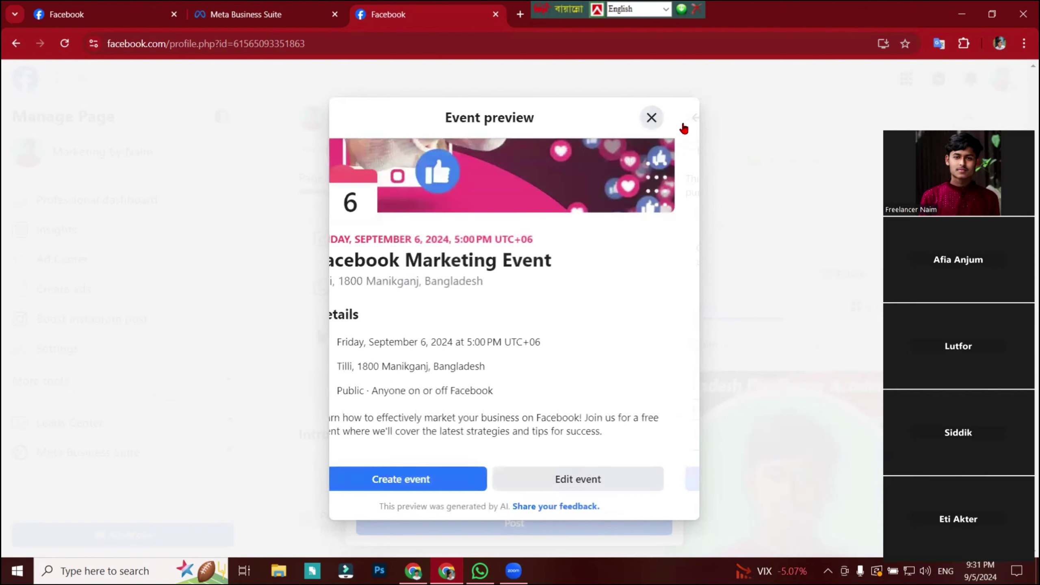
left_click(676, 117)
left_click(578, 128)
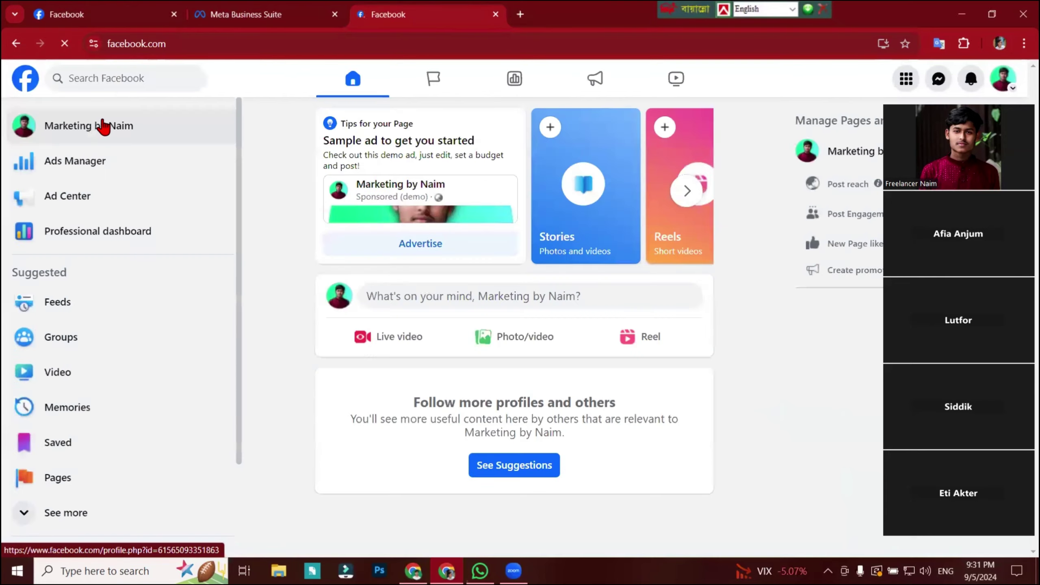
Start a new photo post on the page with the Digital Marketing image attached.
left_click(103, 131)
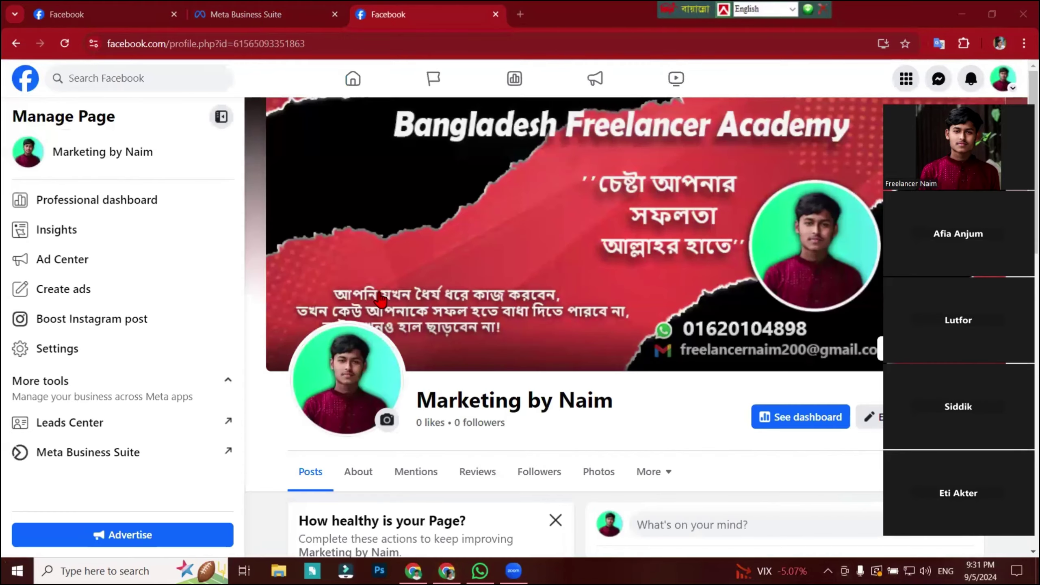
scroll(796, 307, "down", 5)
left_click(797, 305)
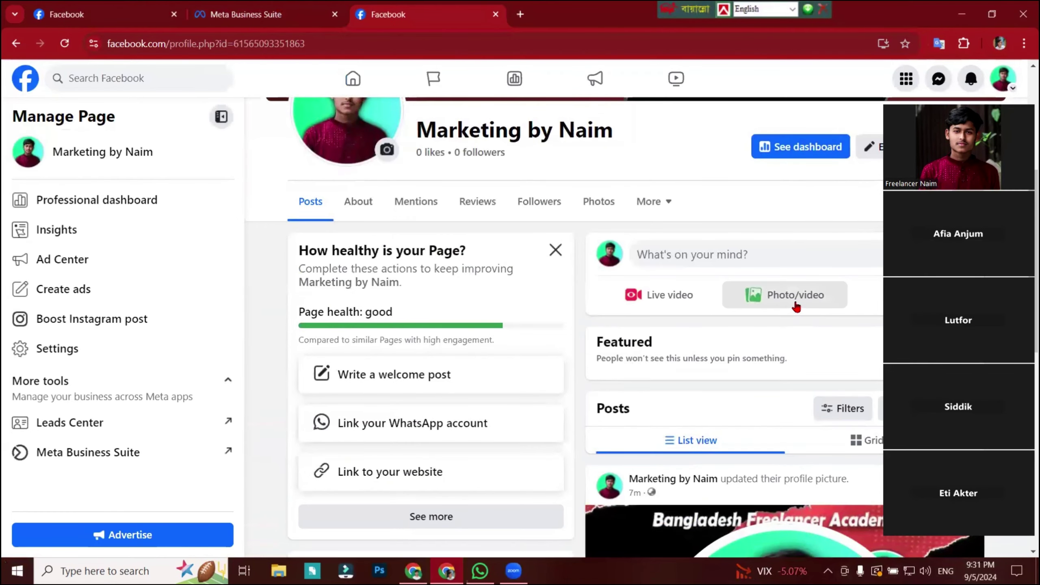
left_click(512, 288)
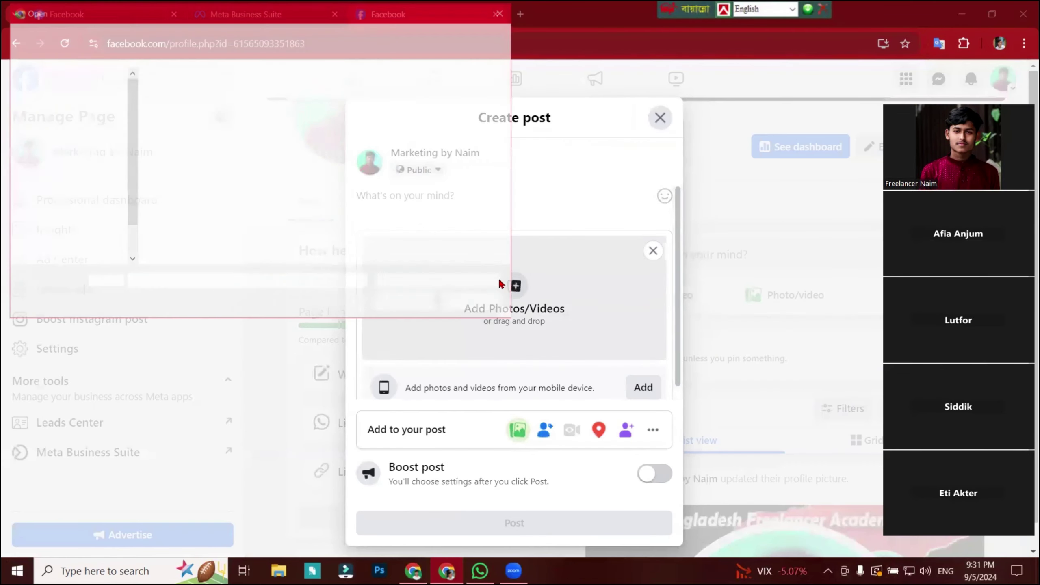
double_click(195, 164)
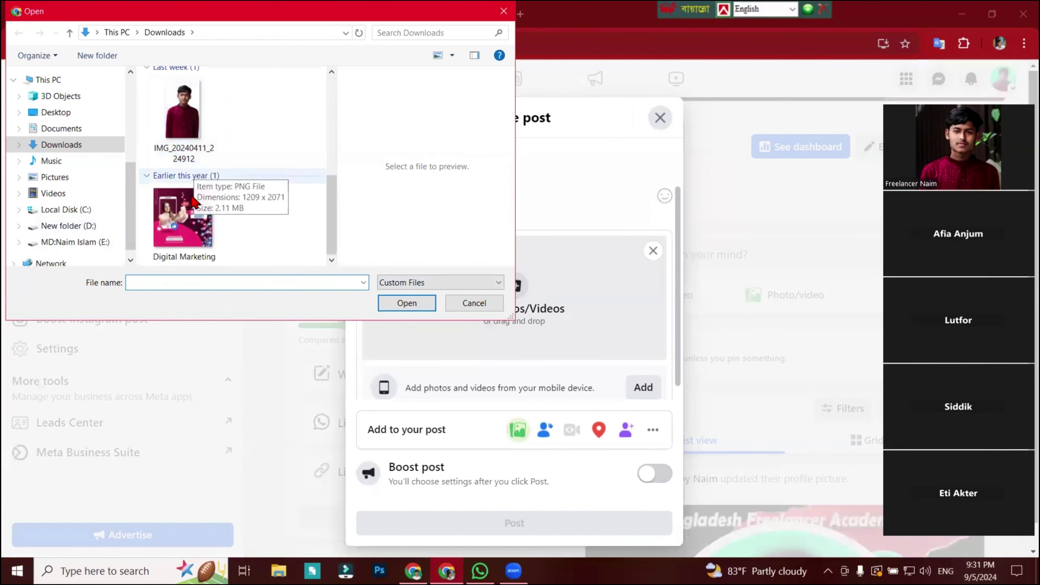
left_click(186, 221)
left_click(406, 303)
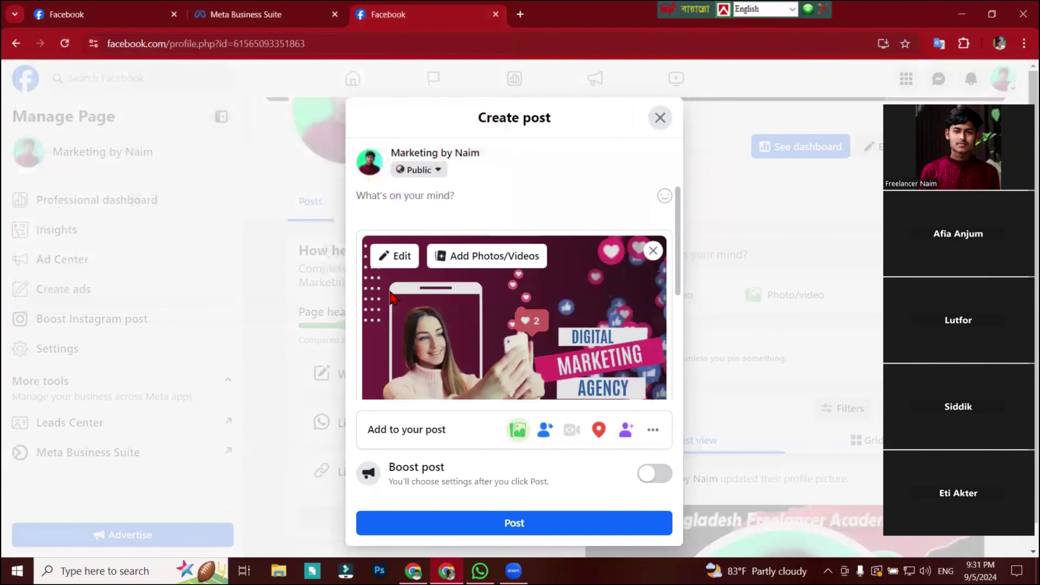
scroll(439, 252, "down", 2)
scroll(439, 252, "up", 2)
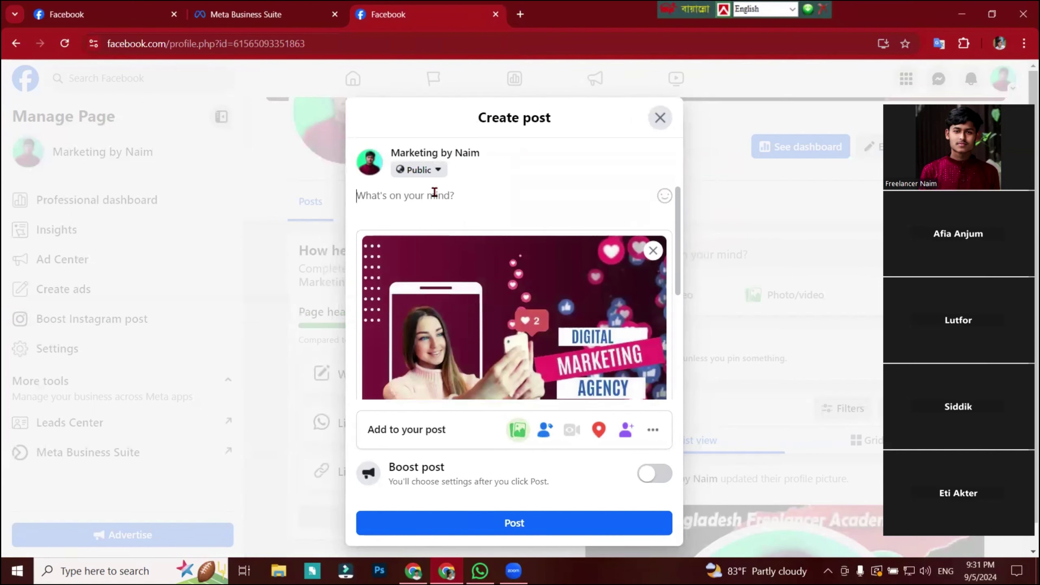
Caption the post 'Facebook Marketing' with #freelanceernaim and #facebookmarketing, and submit it.
type("Facebook")
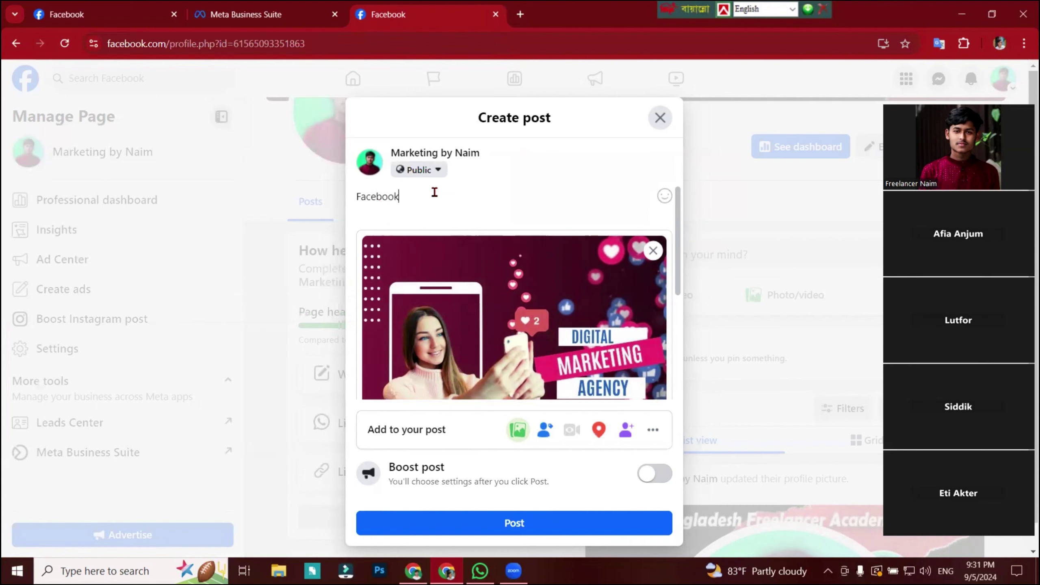
type(" Marketing")
key("Return")
key("Return")
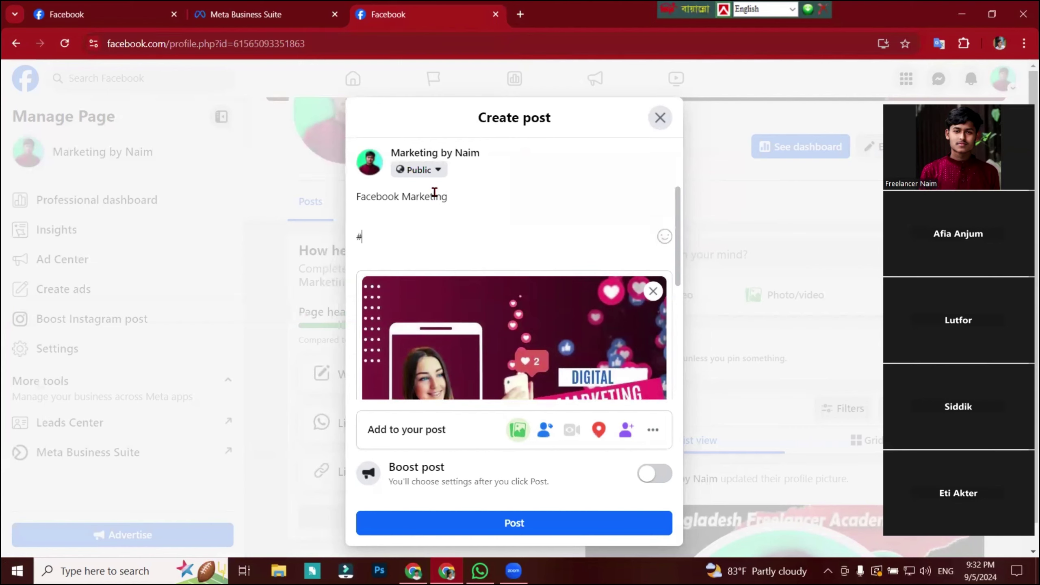
type("#fre")
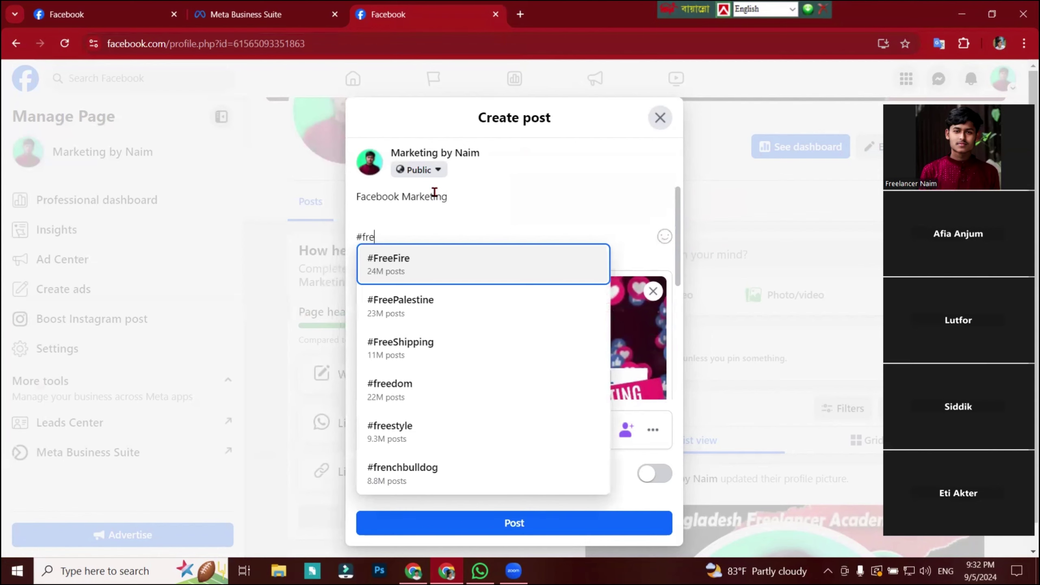
type("elanceer")
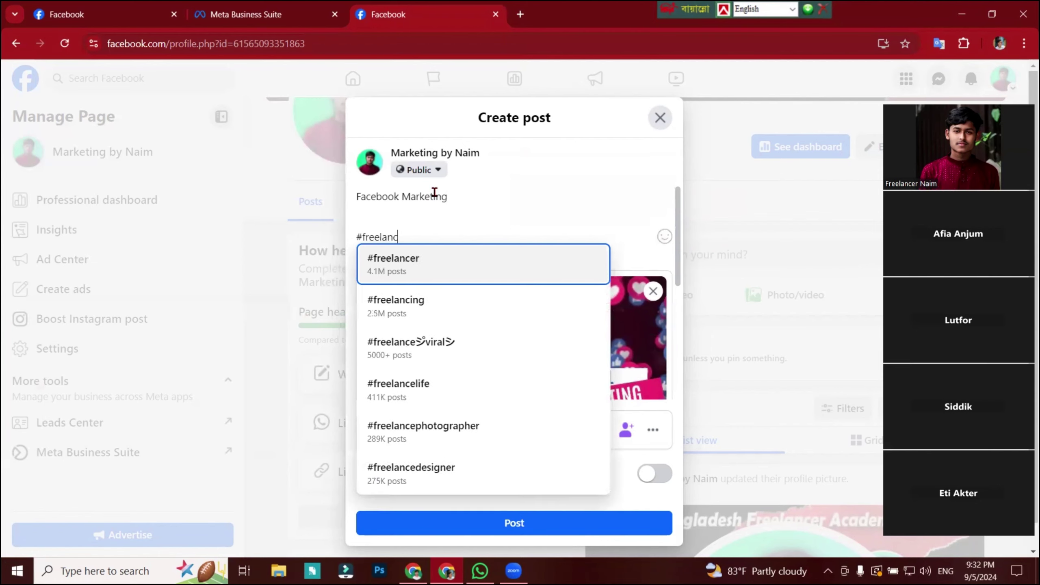
key("BackSpace")
type("na")
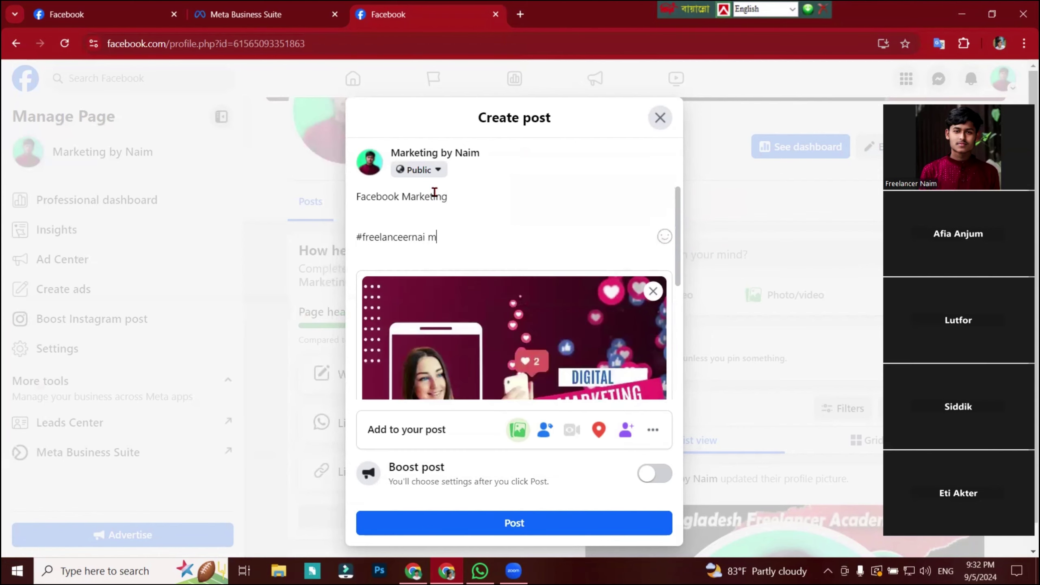
type("i")
key("BackSpace")
type("m #Facebook")
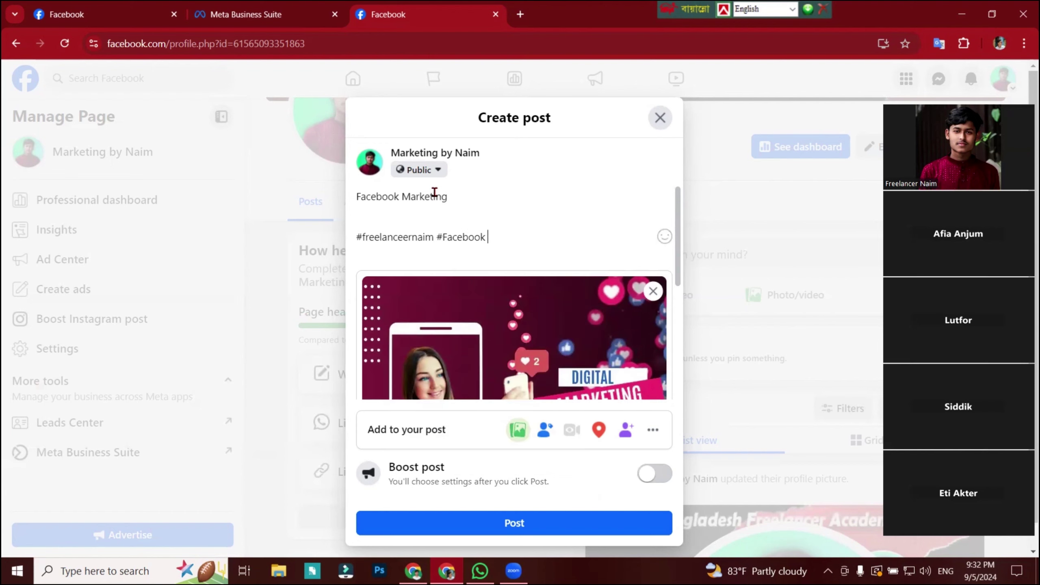
key("BackSpace")
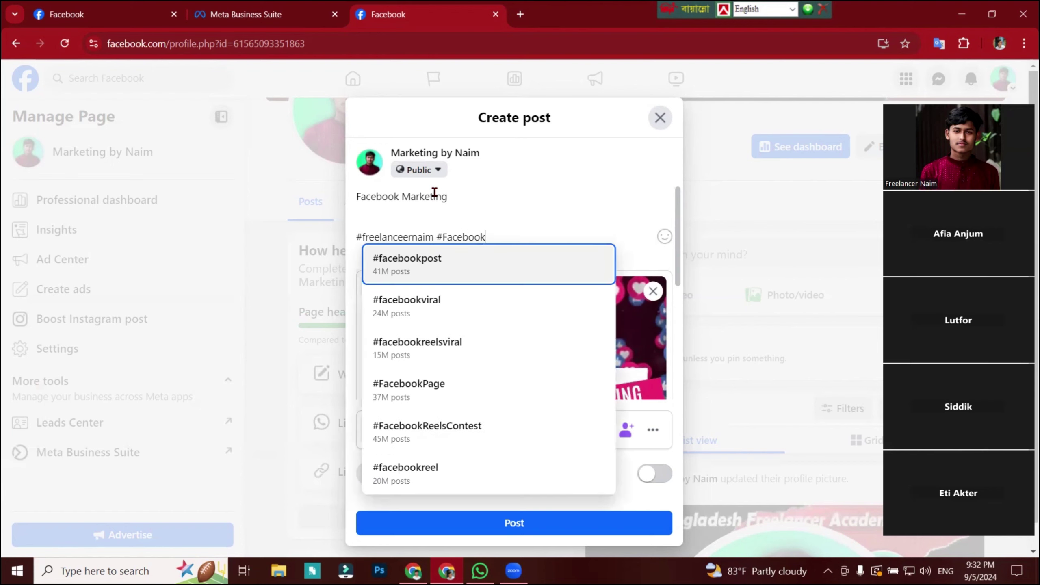
type("m")
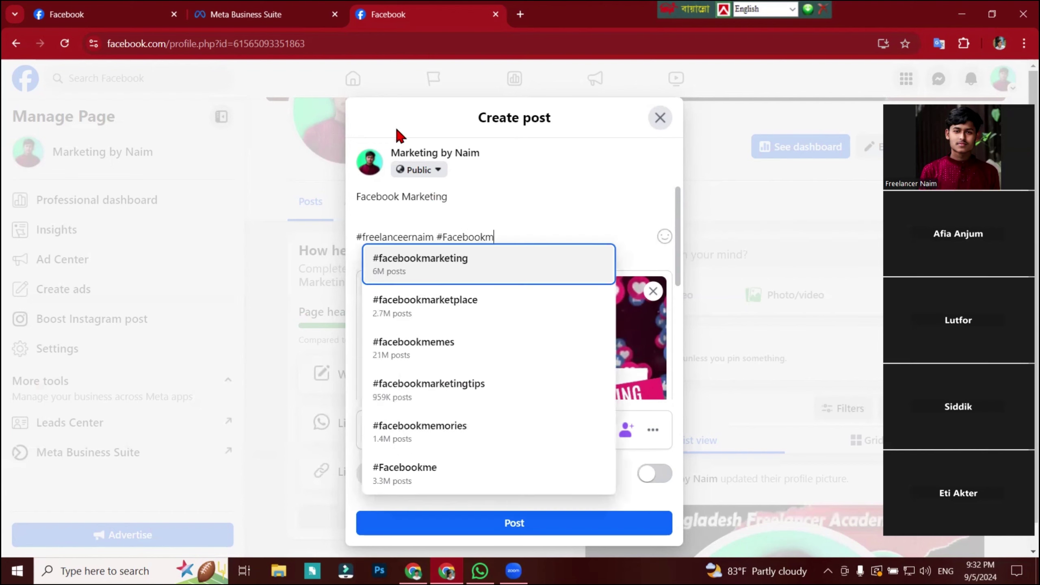
left_click(440, 266)
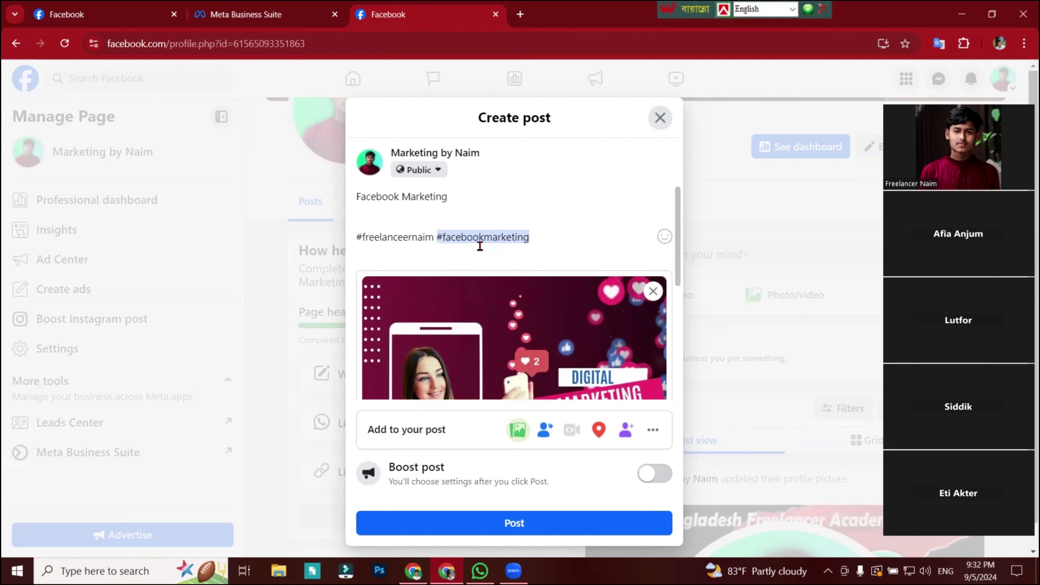
left_click(534, 534)
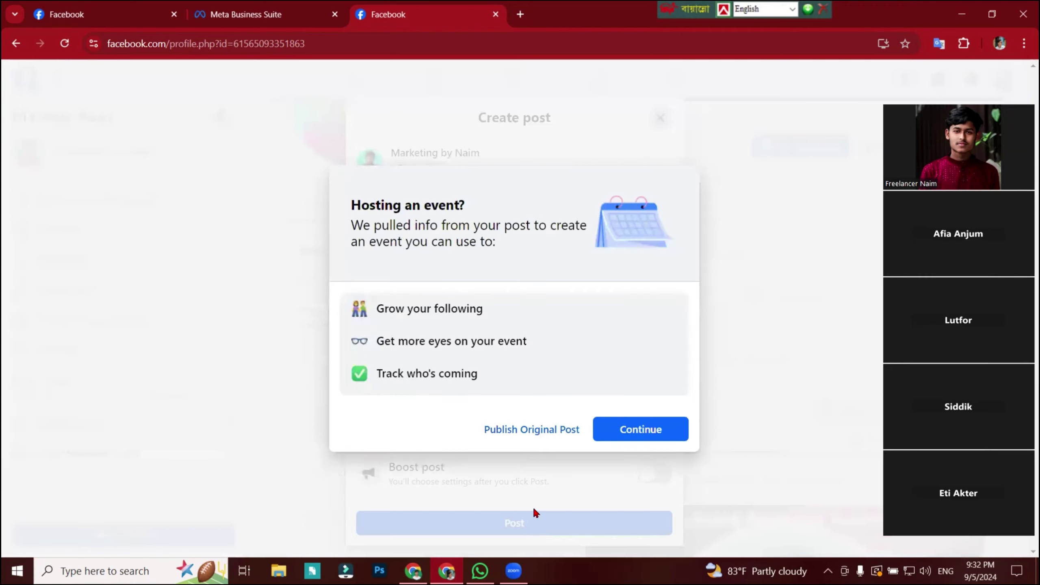
Publish the Facebook Marketing post as an original post without creating an event.
left_click(537, 433)
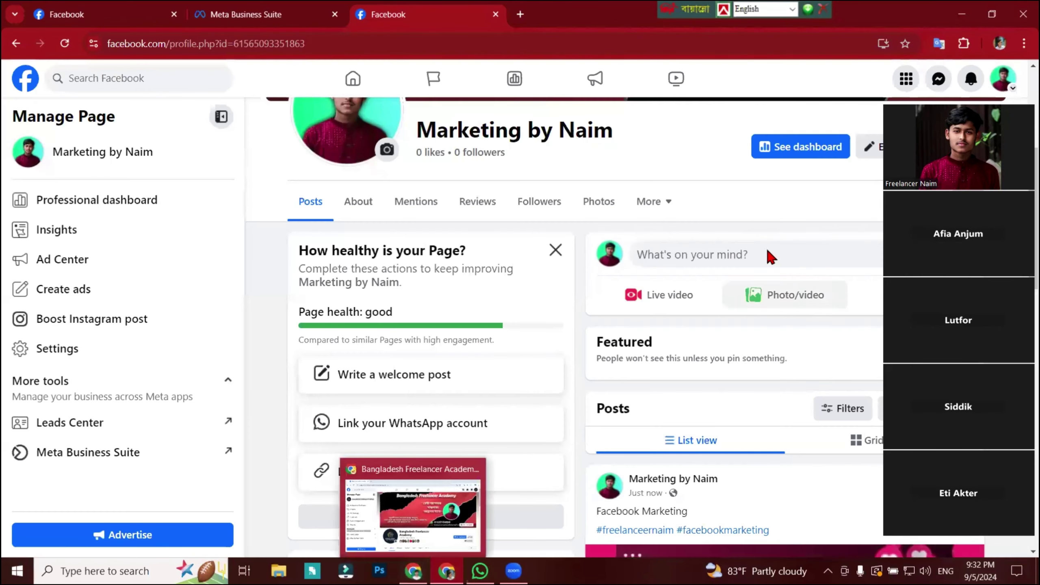
scroll(765, 255, "down", 2)
scroll(399, 295, "down", 5)
Switch to Meta Business Suite and go from Home to the Inbox Automations page.
left_click(246, 15)
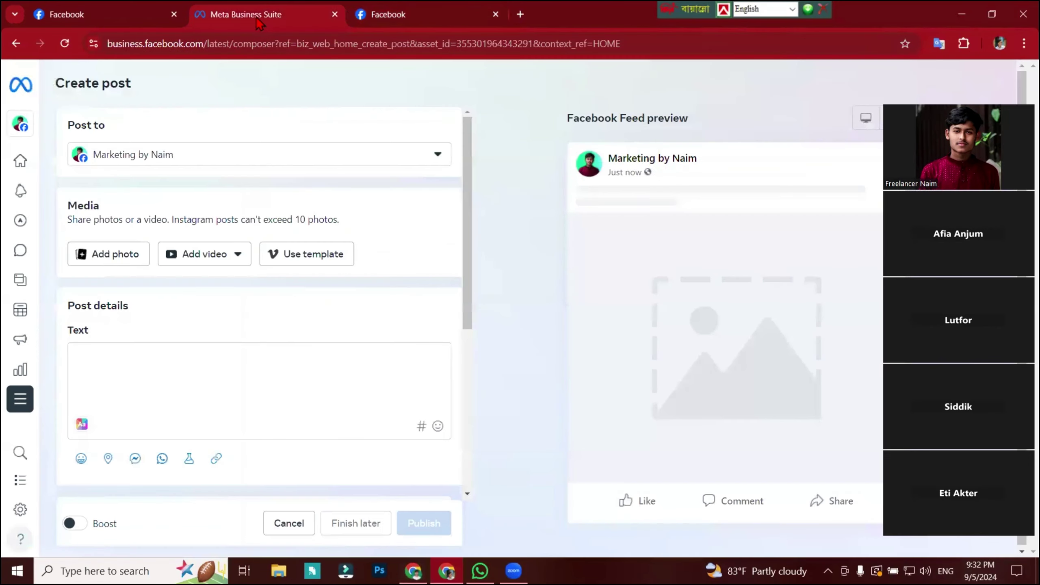
left_click(20, 161)
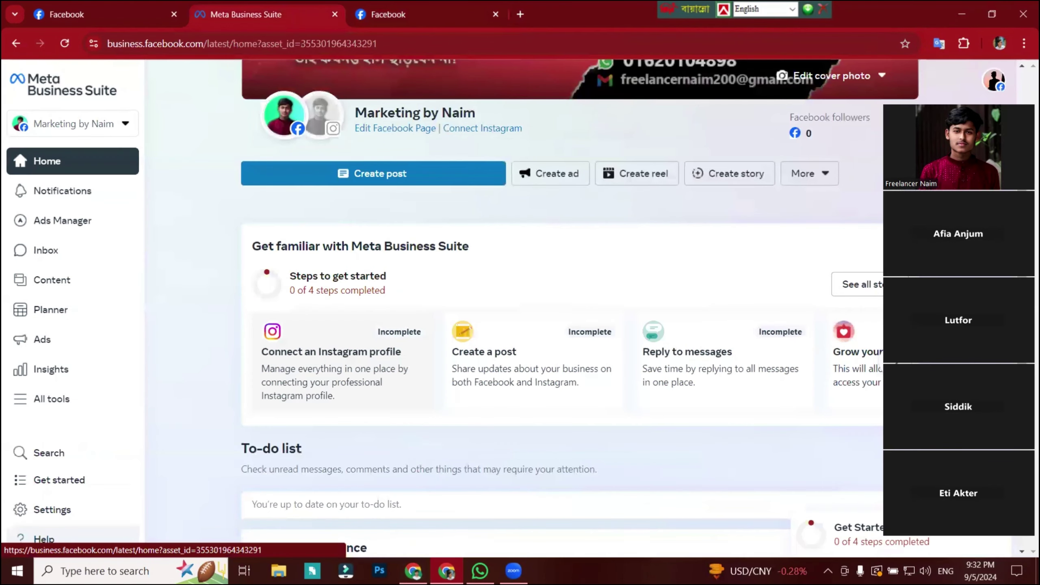
scroll(451, 267, "down", 6)
left_click(43, 251)
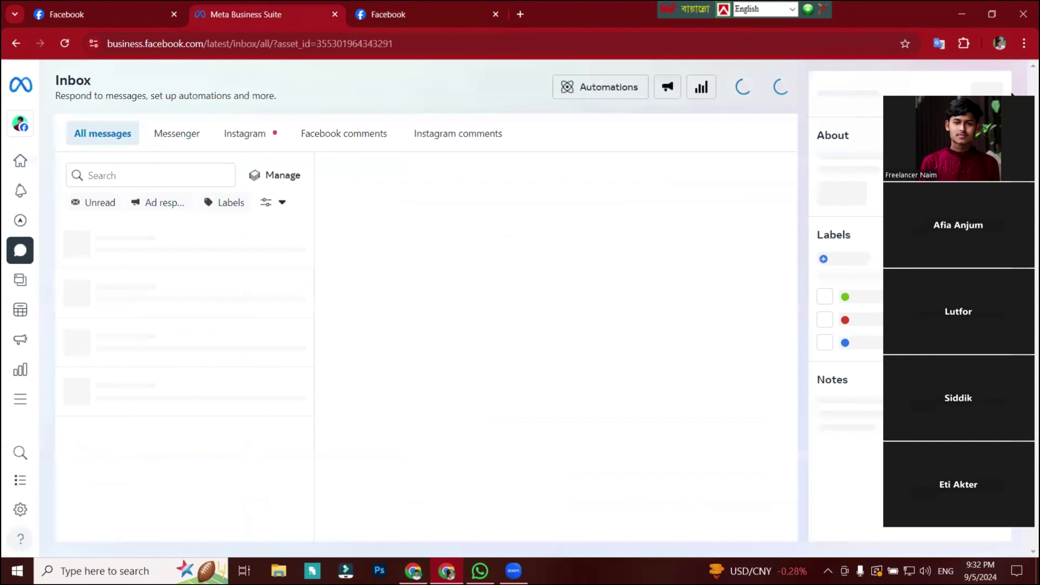
left_click(559, 87)
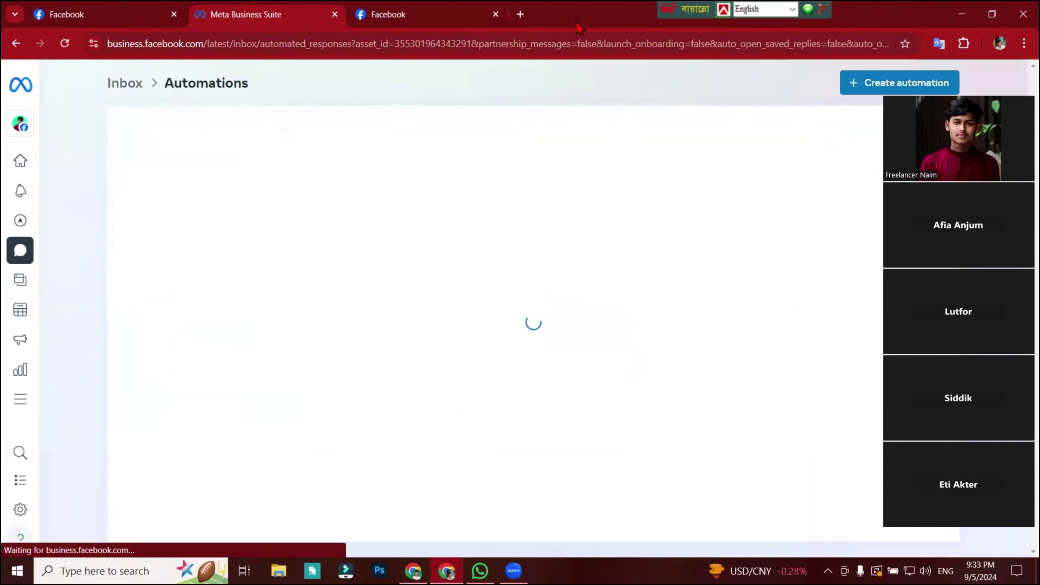
scroll(266, 404, "down", 3)
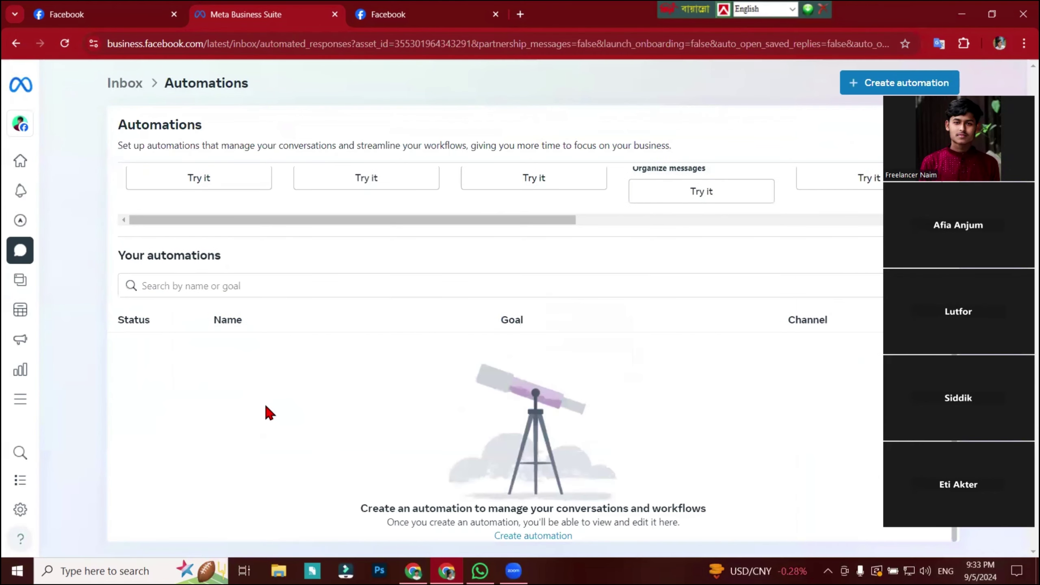
scroll(265, 405, "up", 3)
scroll(367, 334, "down", 1)
scroll(367, 334, "down", 1)
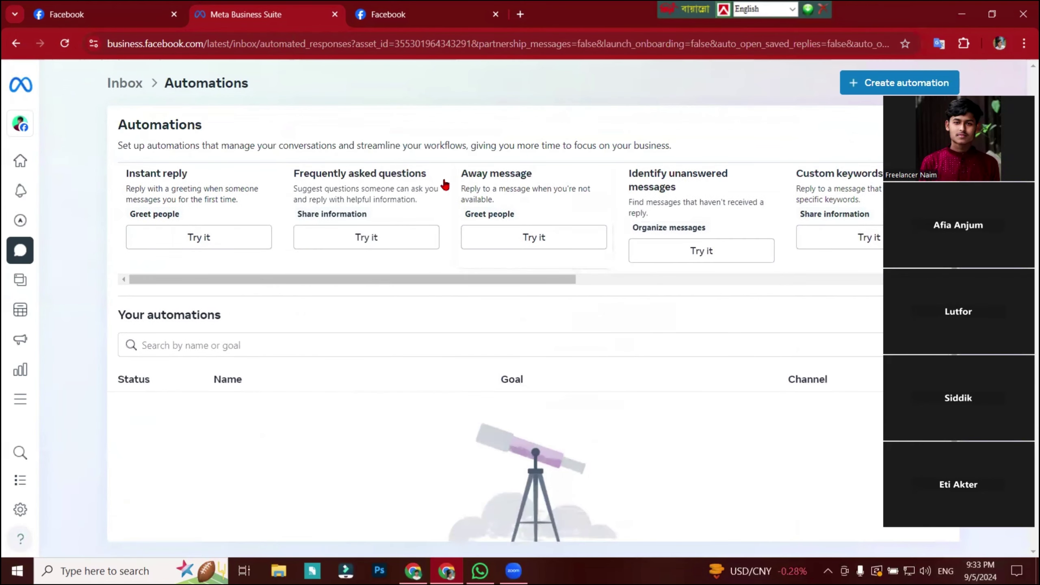
View the academy page's cover photo, then return to the About page.
left_click(404, 324)
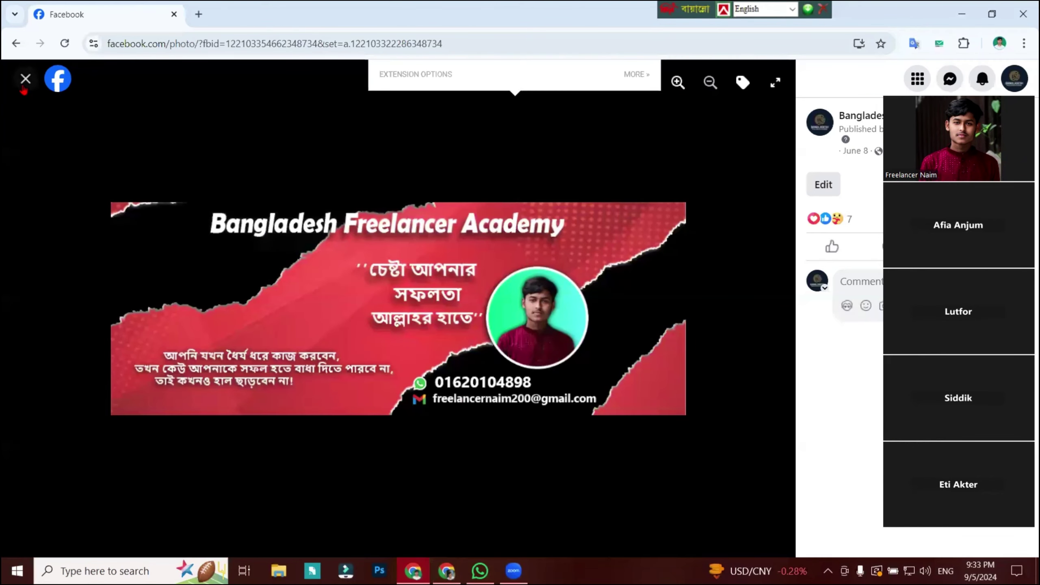
left_click(25, 79)
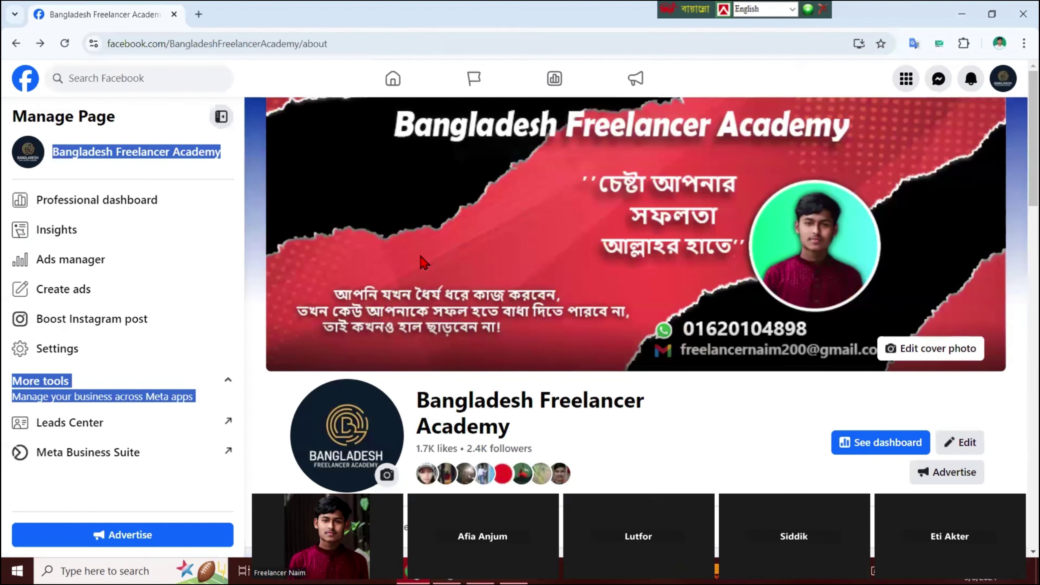
left_click(211, 183)
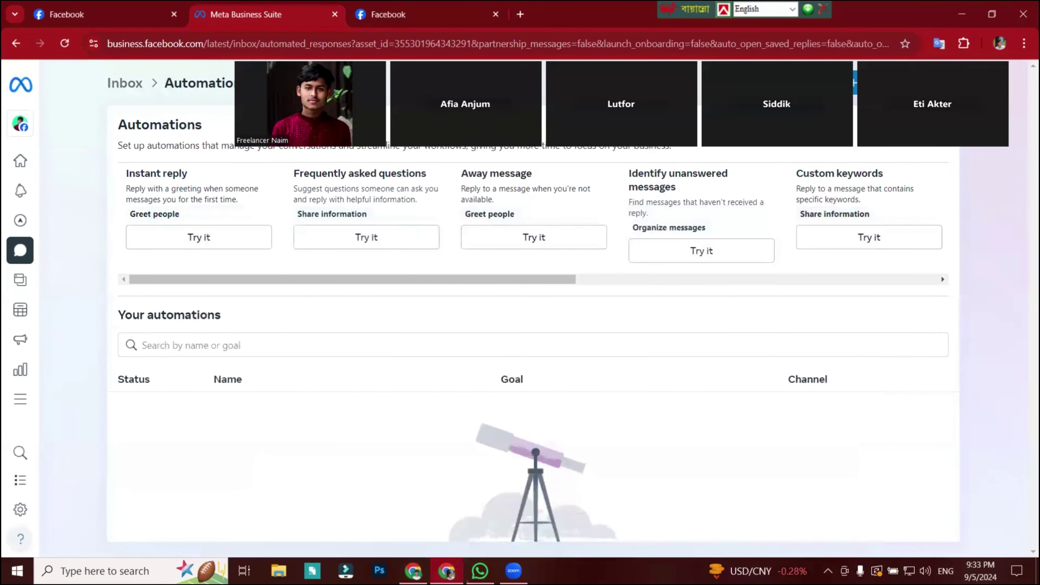
Open the Instant reply automation and select its default message to see the Bengali translation.
left_click(198, 372)
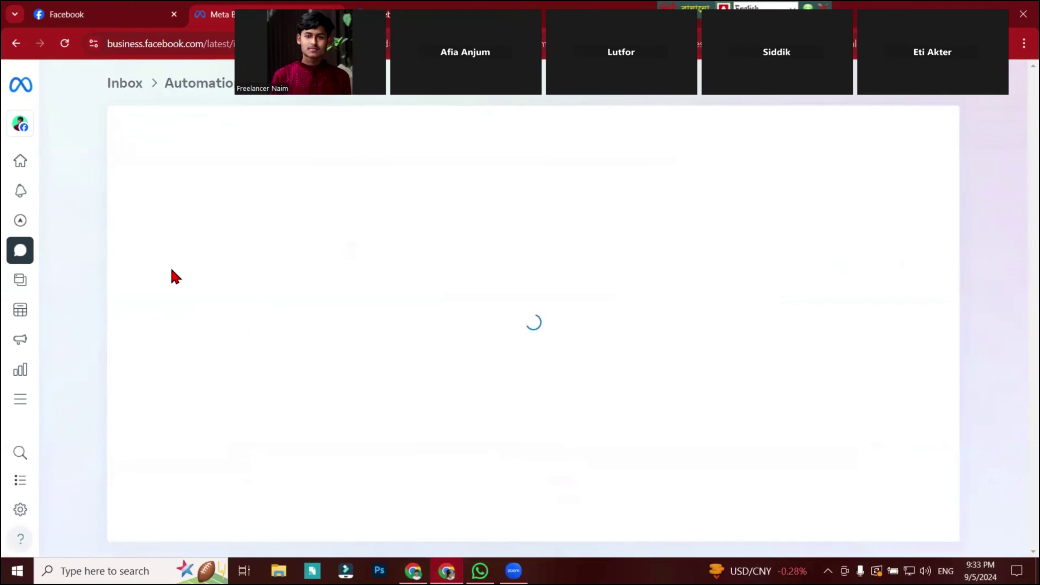
scroll(246, 369, "down", 2)
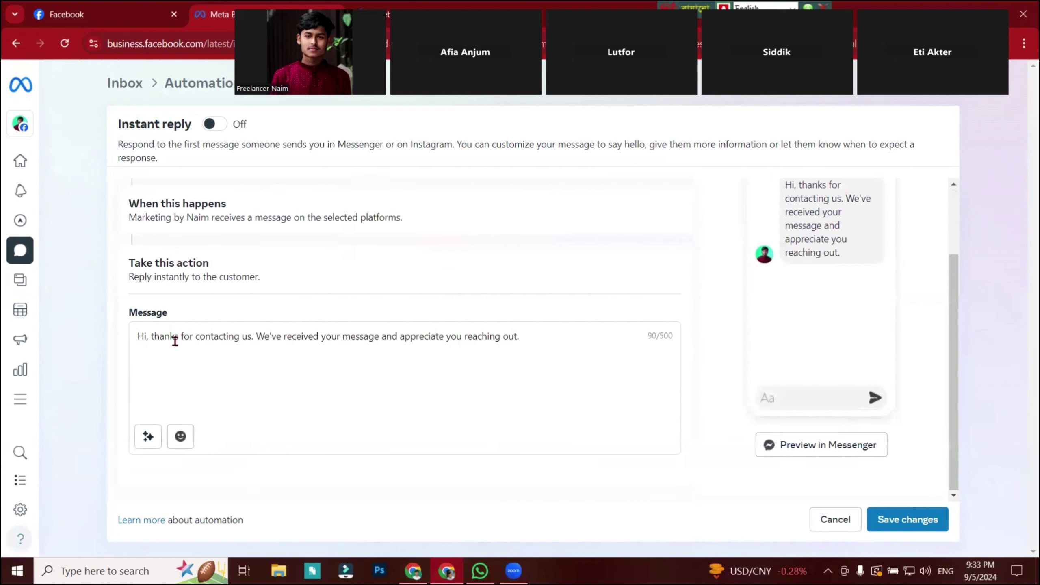
left_click_drag(575, 334, 136, 341)
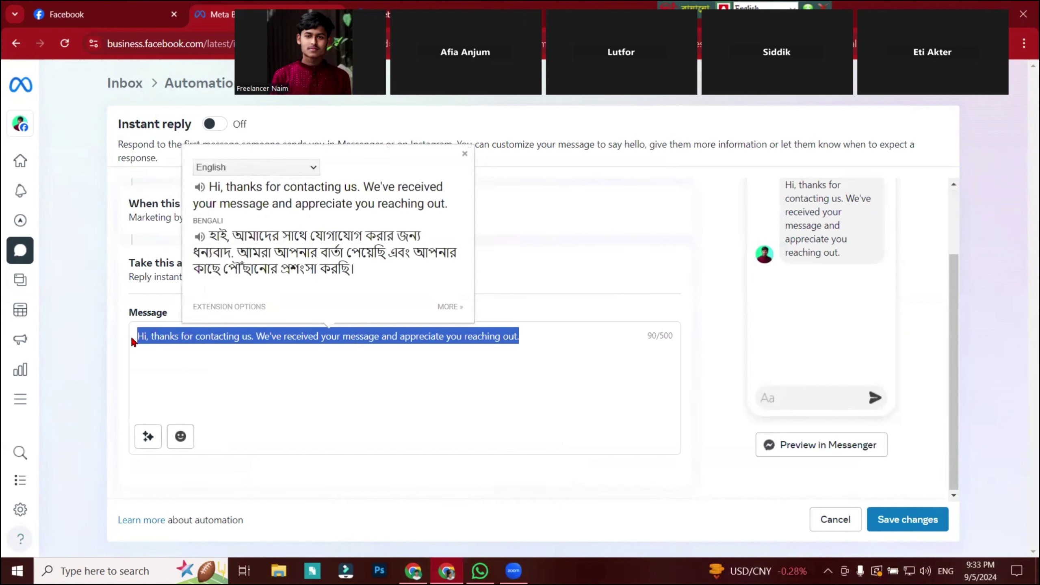
left_click(666, 351)
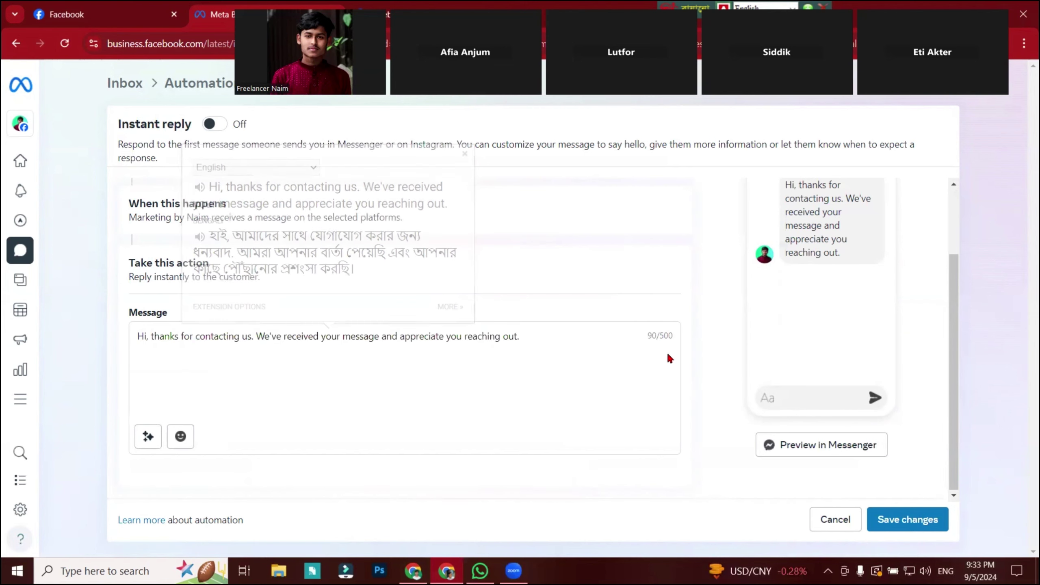
left_click_drag(527, 346, 111, 377)
left_click(357, 379)
scroll(357, 379, "up", 2)
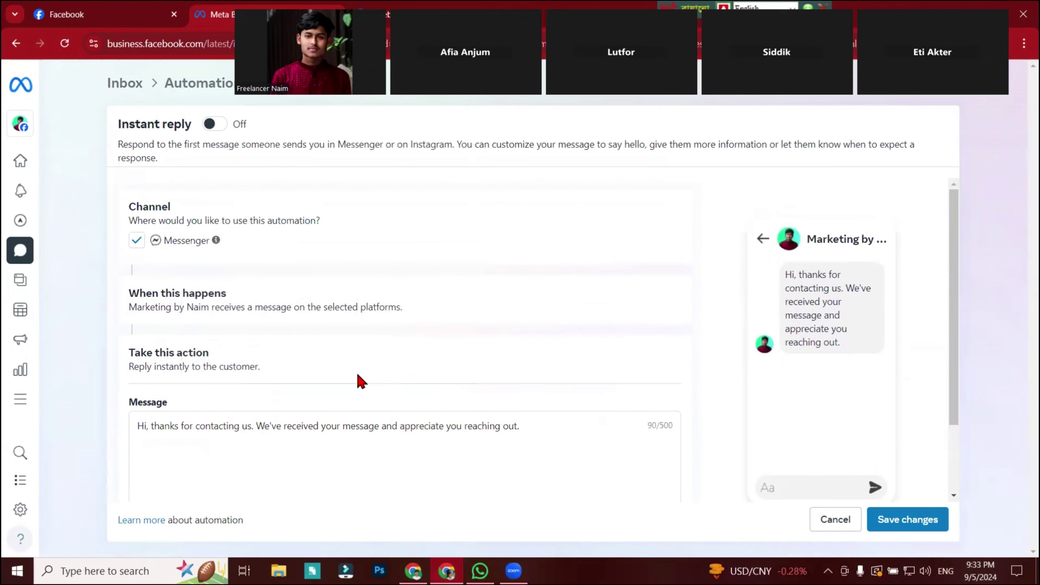
scroll(358, 379, "down", 2)
left_click_drag(523, 362, 4, 367)
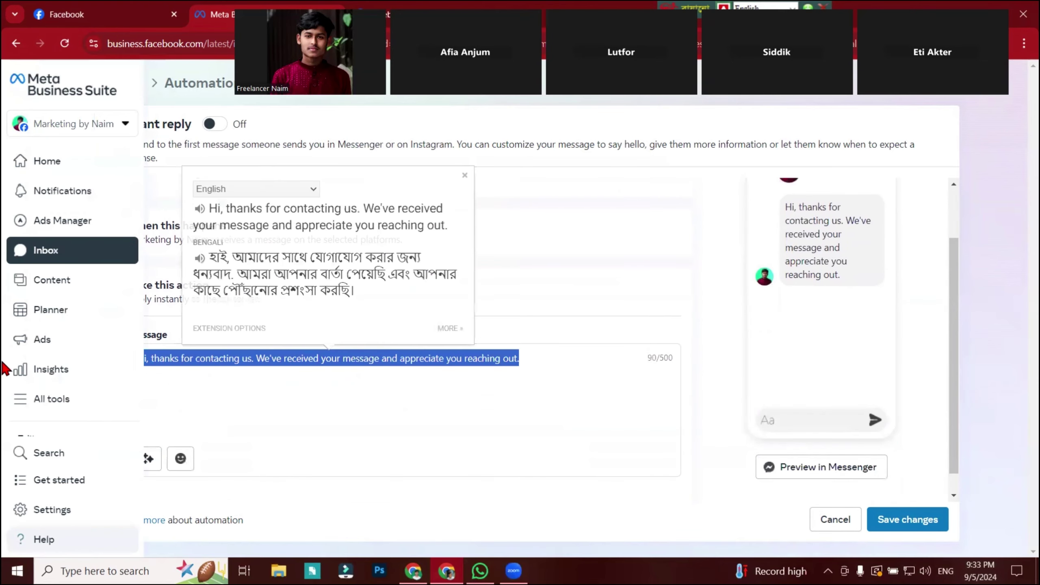
Check WhatsApp briefly, then return to the Inbox's All messages view.
left_click(480, 571)
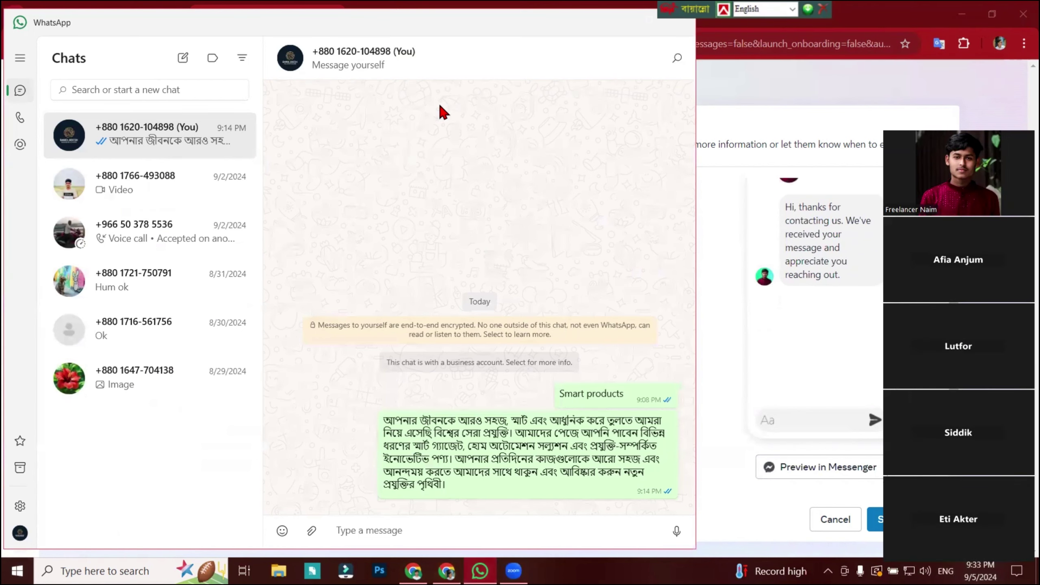
key("alt+Tab")
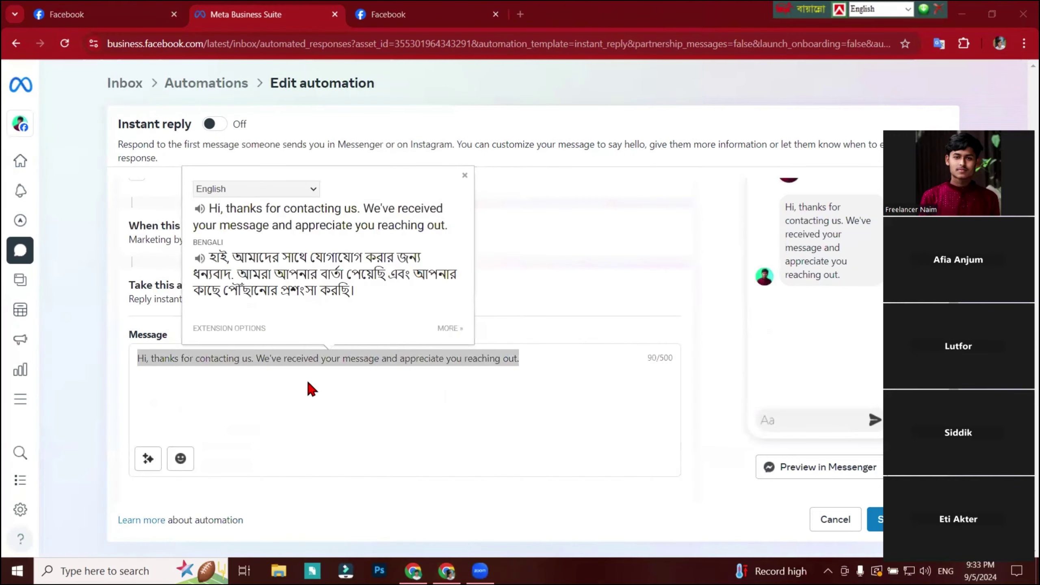
left_click(39, 251)
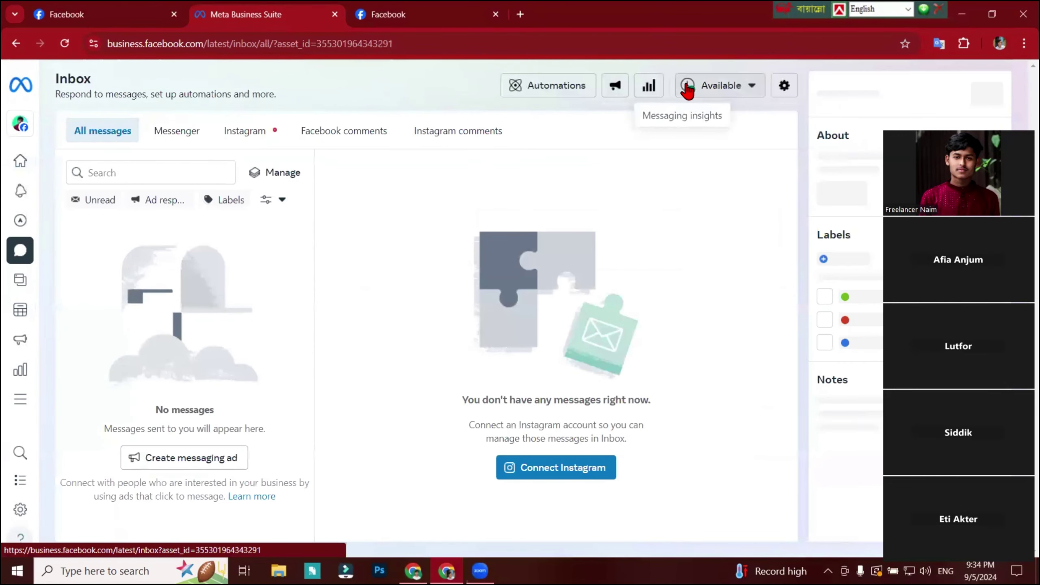
Open the Inbox automations page and look over the suggested automations.
left_click(530, 86)
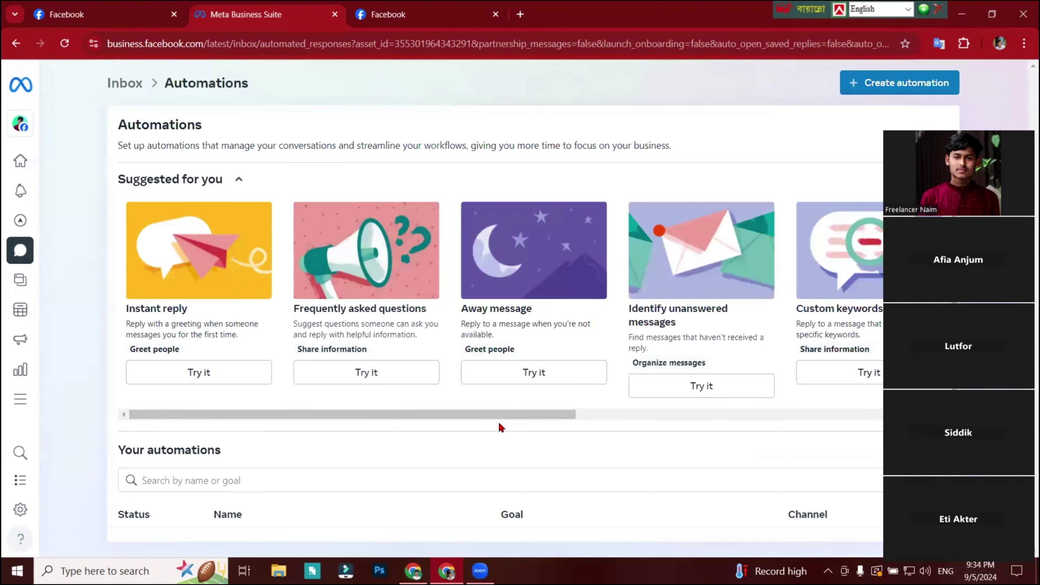
scroll(498, 421, "down", 5)
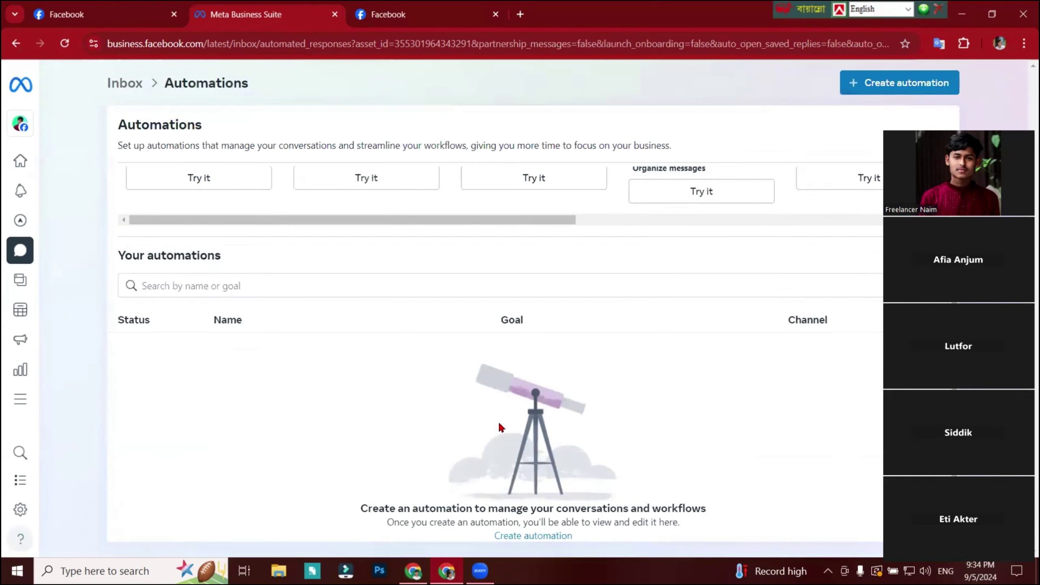
scroll(498, 421, "up", 5)
left_click_drag(416, 422, 496, 461)
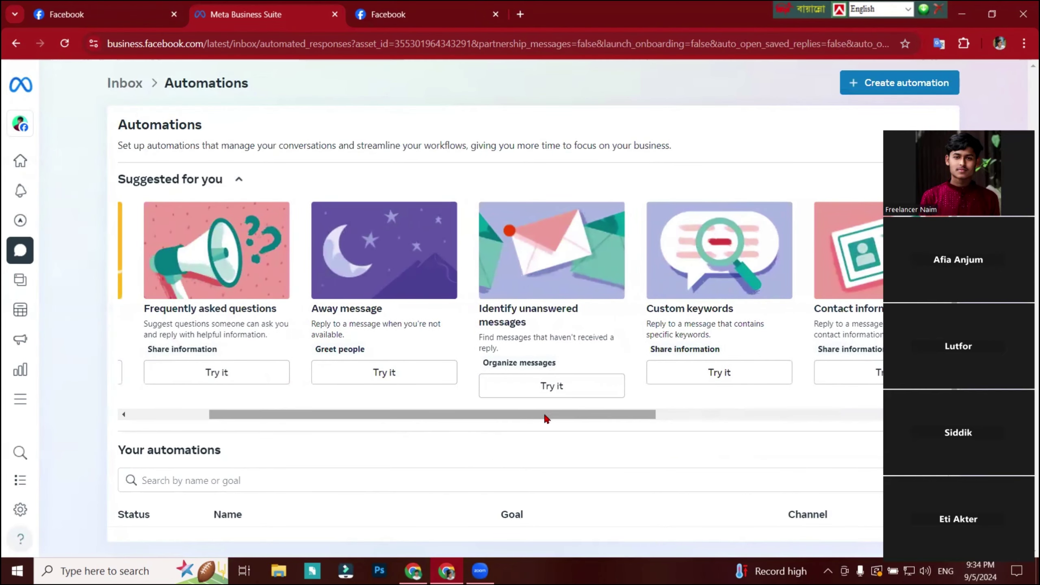
left_click_drag(545, 416, 379, 416)
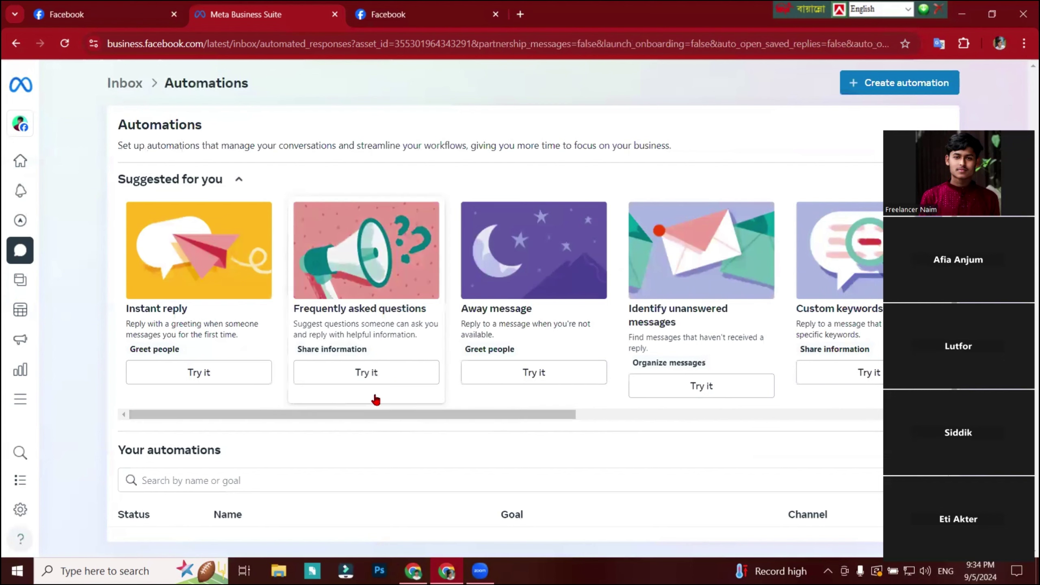
Start a Messenger FAQ automation with an empty Question #1, then open a new browser tab.
left_click(372, 379)
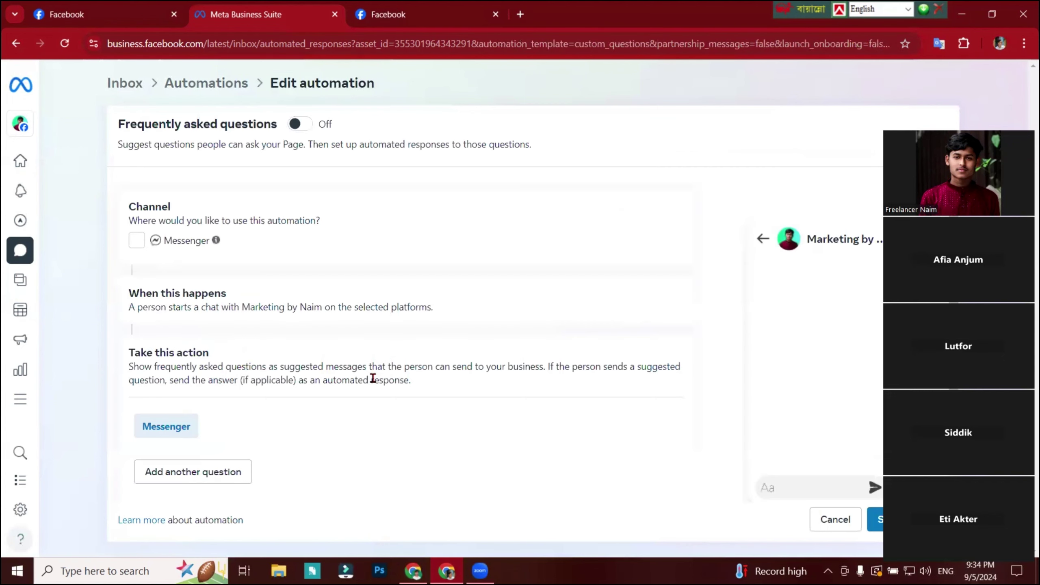
scroll(373, 379, "down", 1)
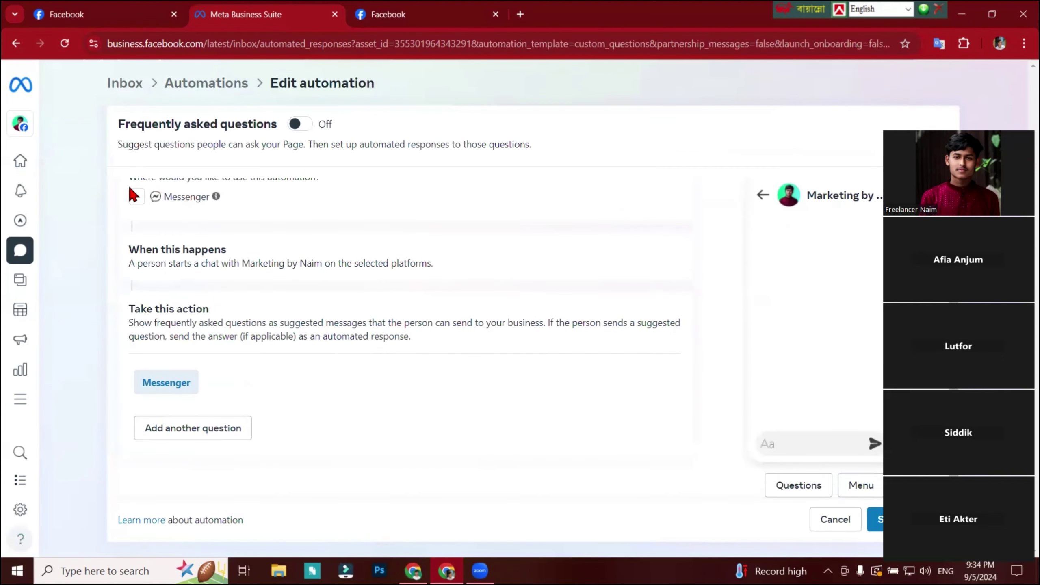
left_click(136, 197)
left_click(206, 433)
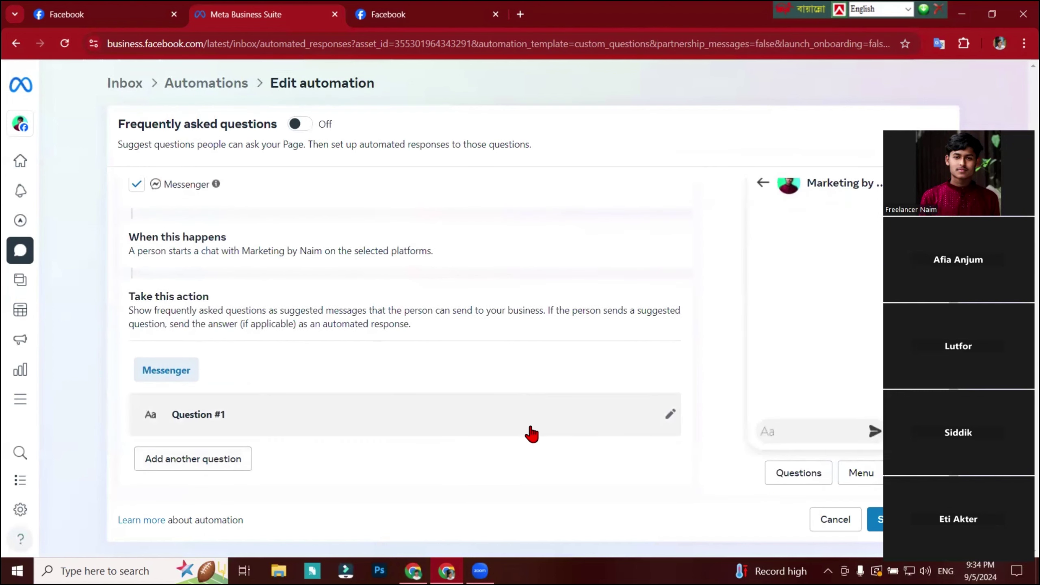
left_click(669, 415)
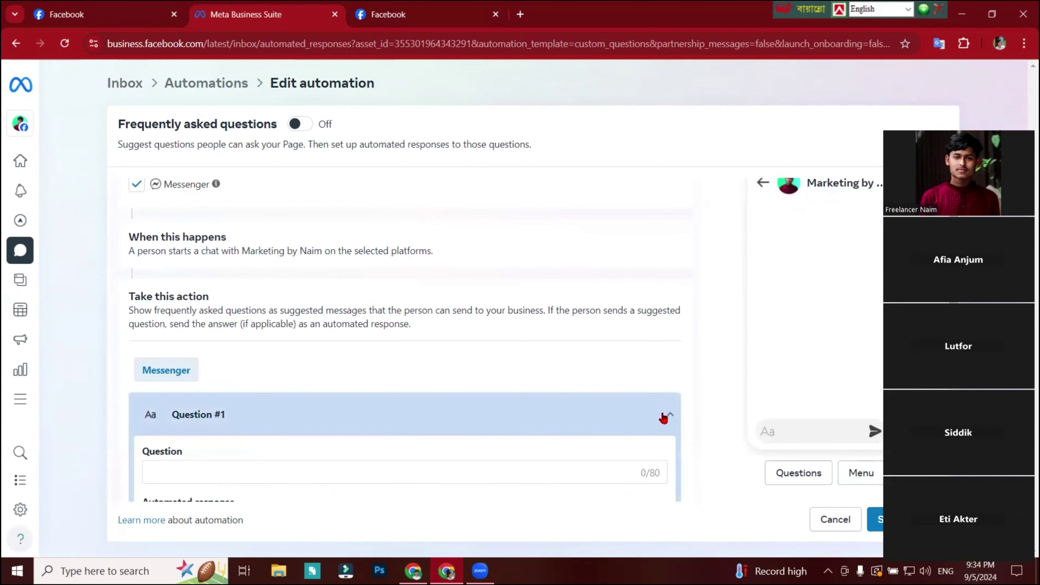
scroll(276, 332, "down", 5)
scroll(249, 290, "up", 3)
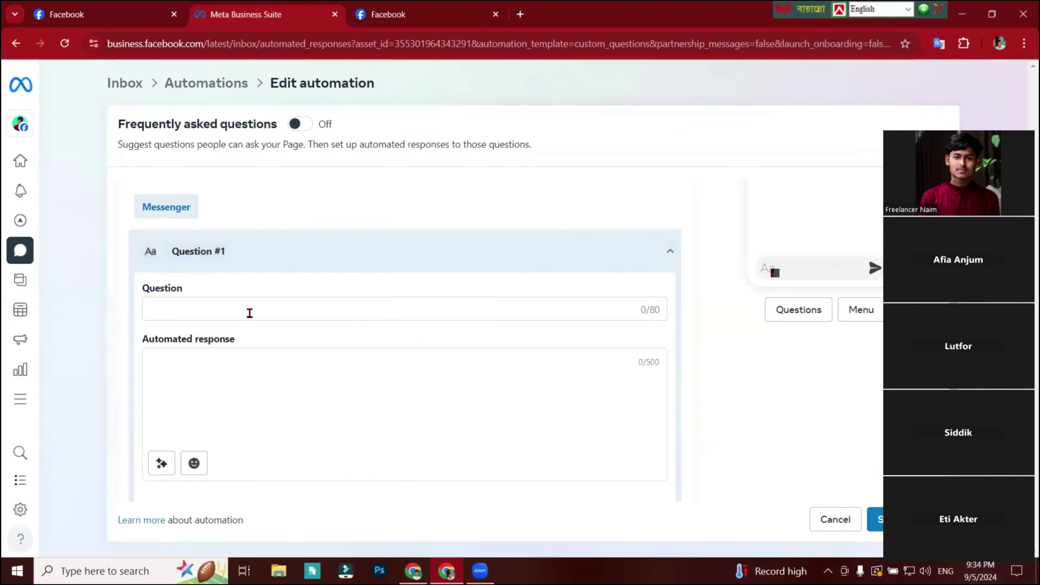
left_click(249, 313)
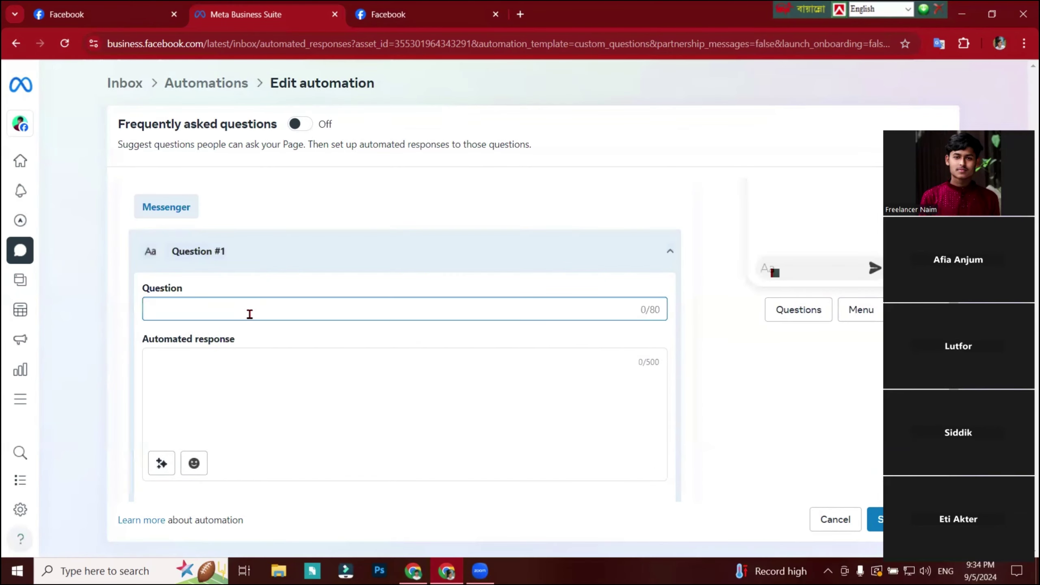
key("ctrl+Tab")
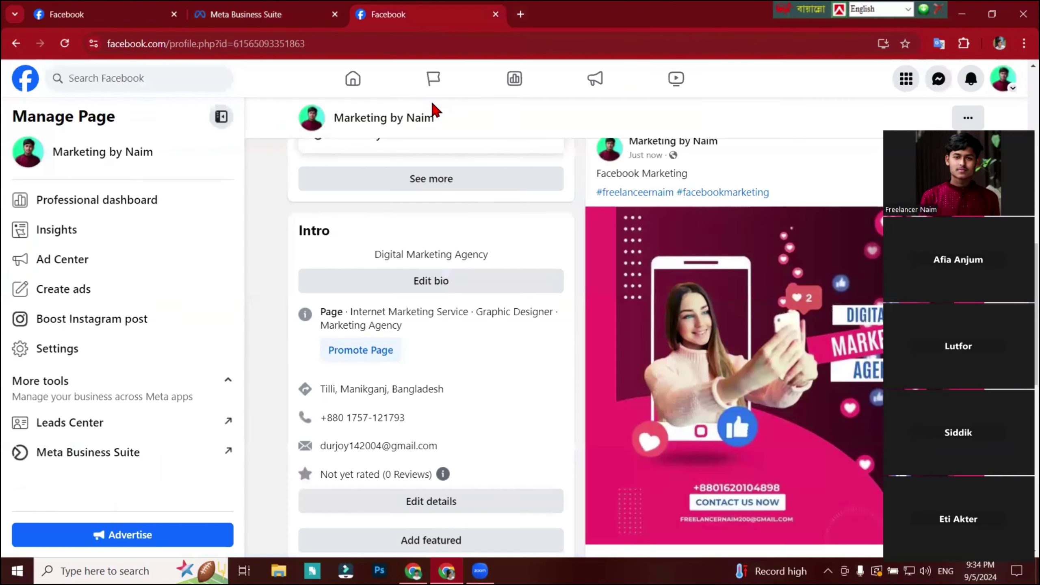
key("ctrl+t")
Search Google for 'what is digital marketing'.
left_click(404, 279)
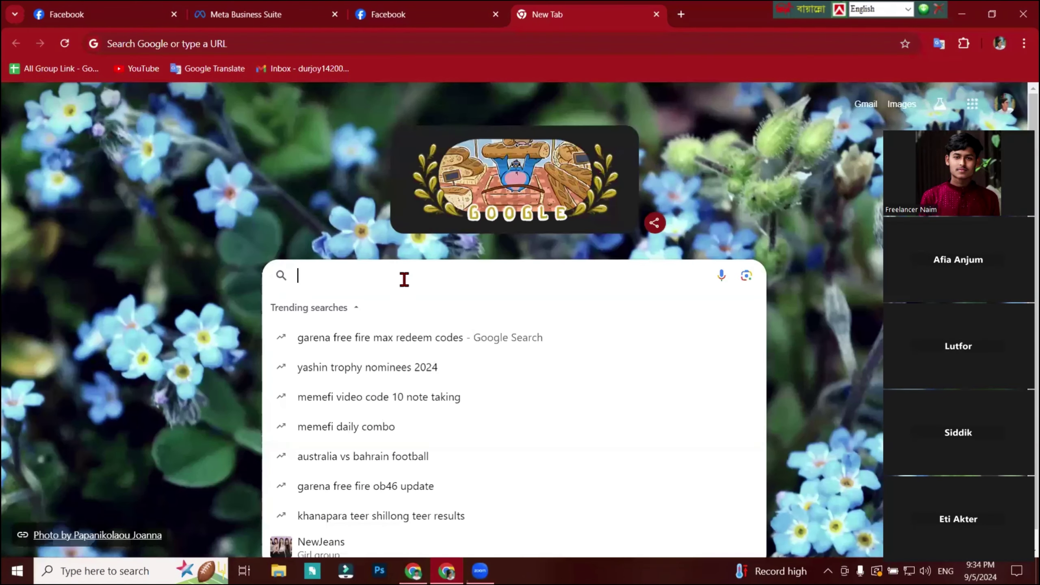
type("Digital mar")
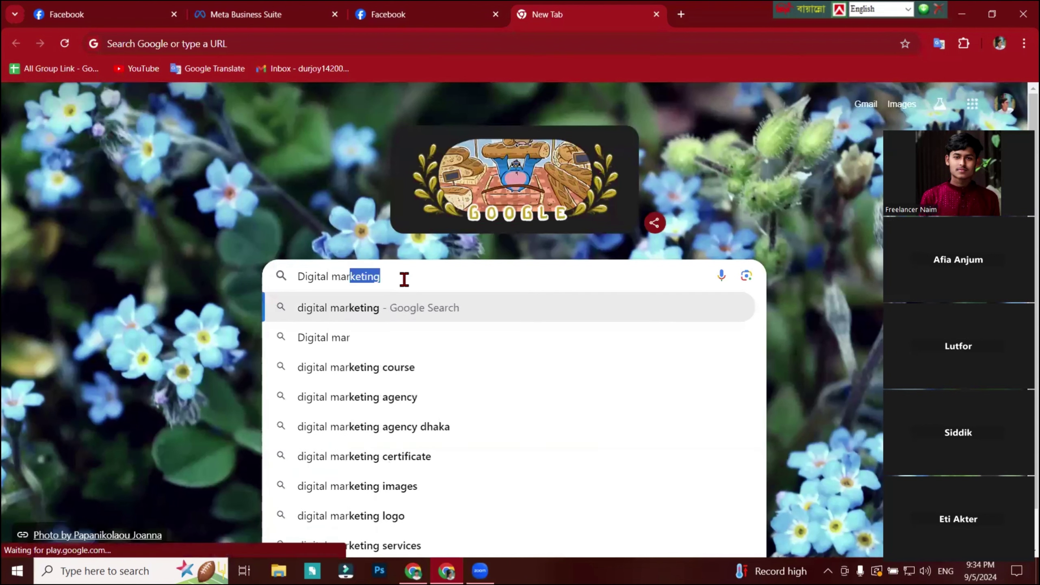
key("Right")
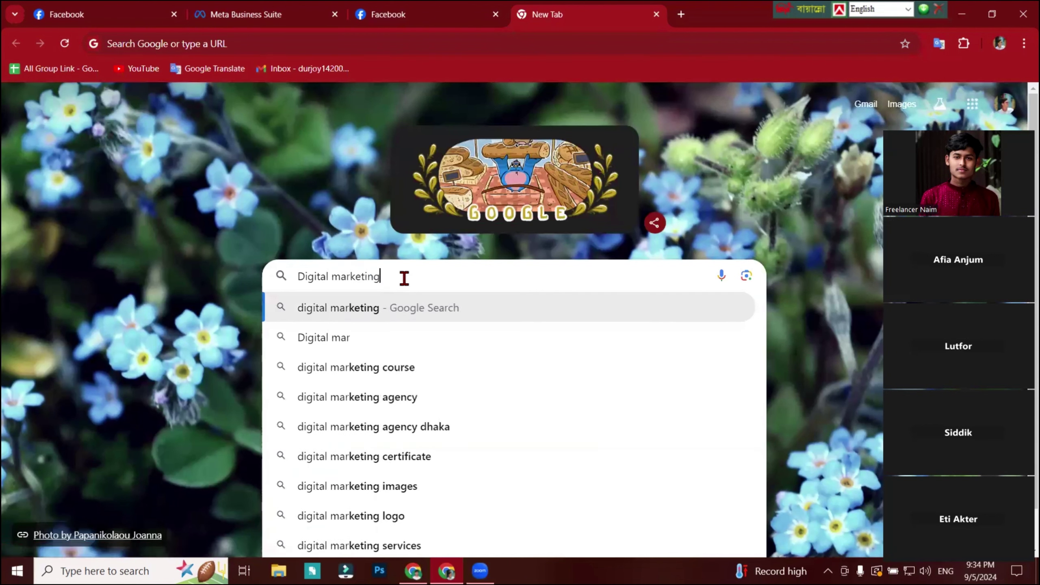
type("ki")
key("Return")
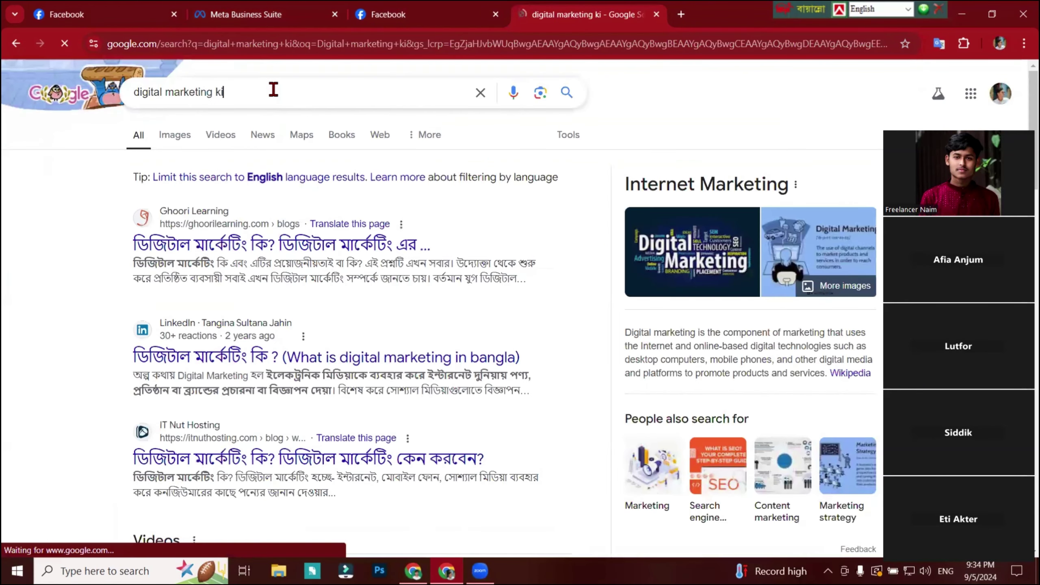
left_click(273, 90)
key("BackSpace")
key("BackSpace")
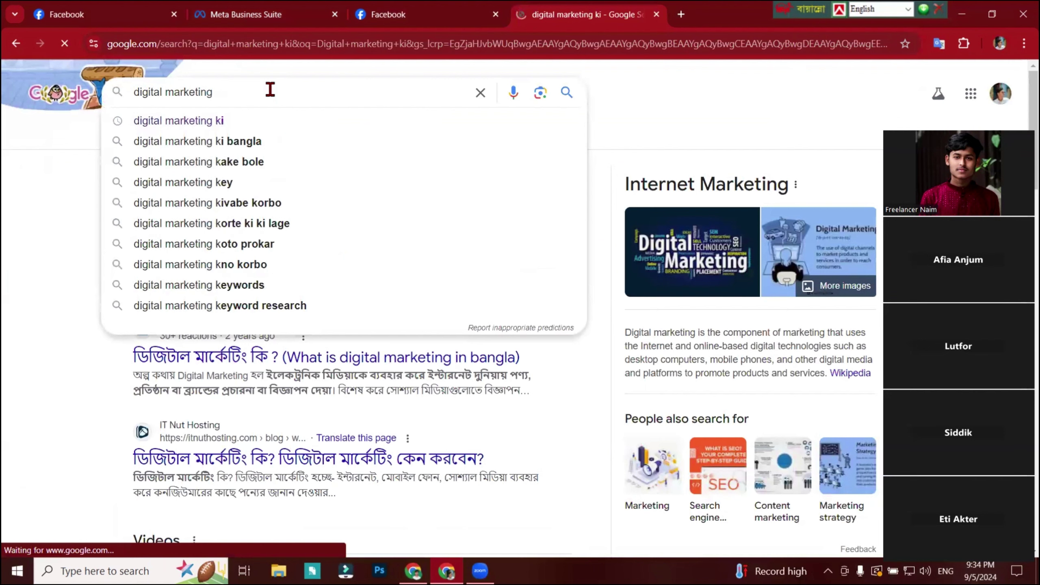
left_click(135, 91)
type("w")
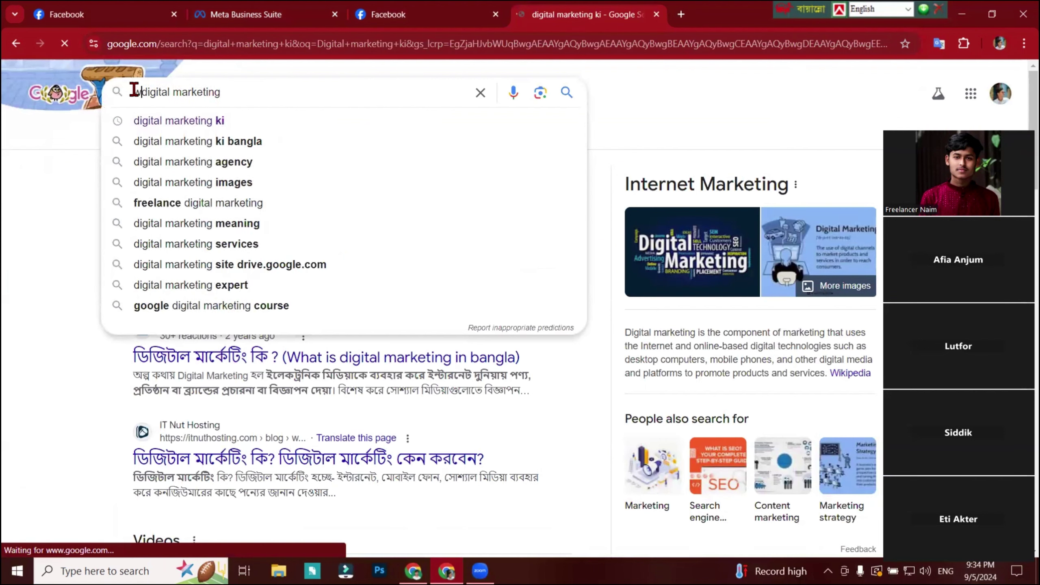
type("hat ")
type("is")
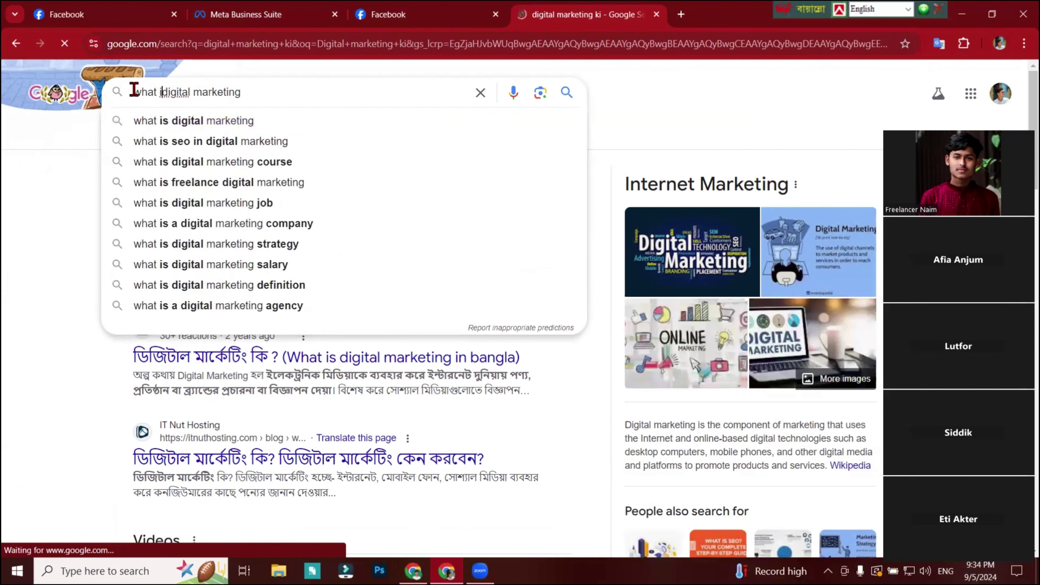
key("Return")
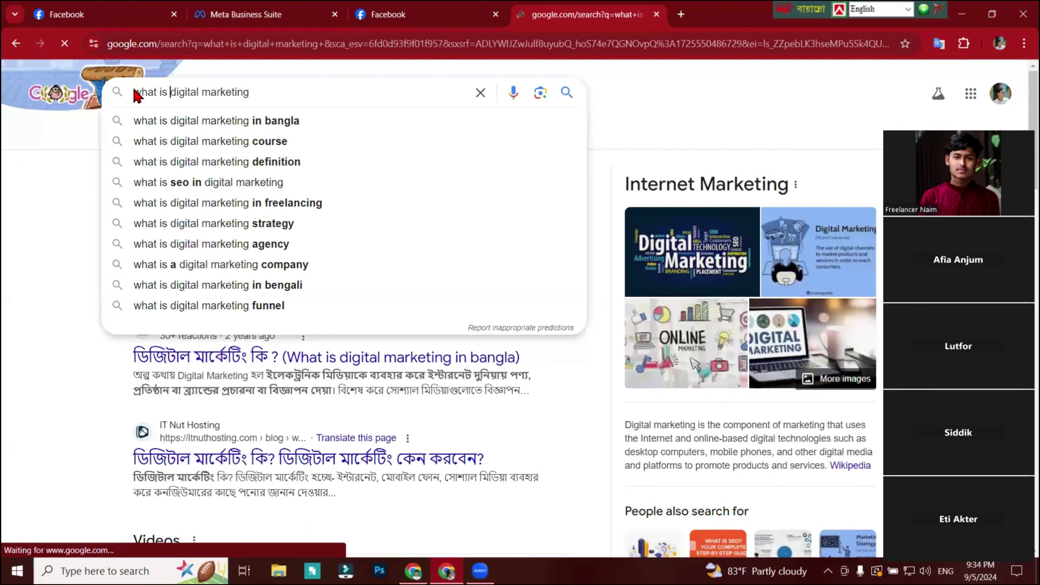
scroll(295, 258, "down", 5)
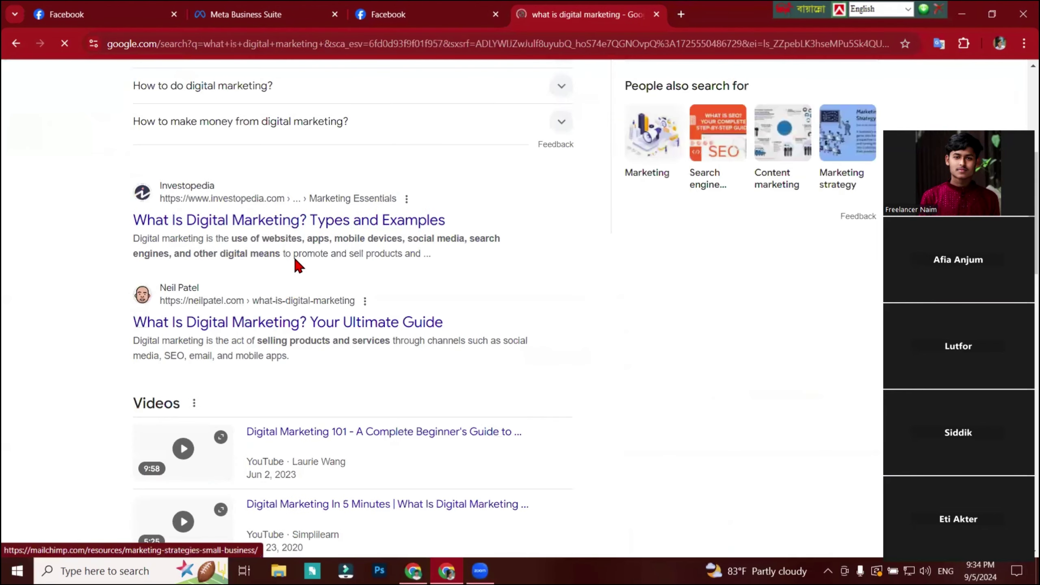
scroll(295, 258, "up", 5)
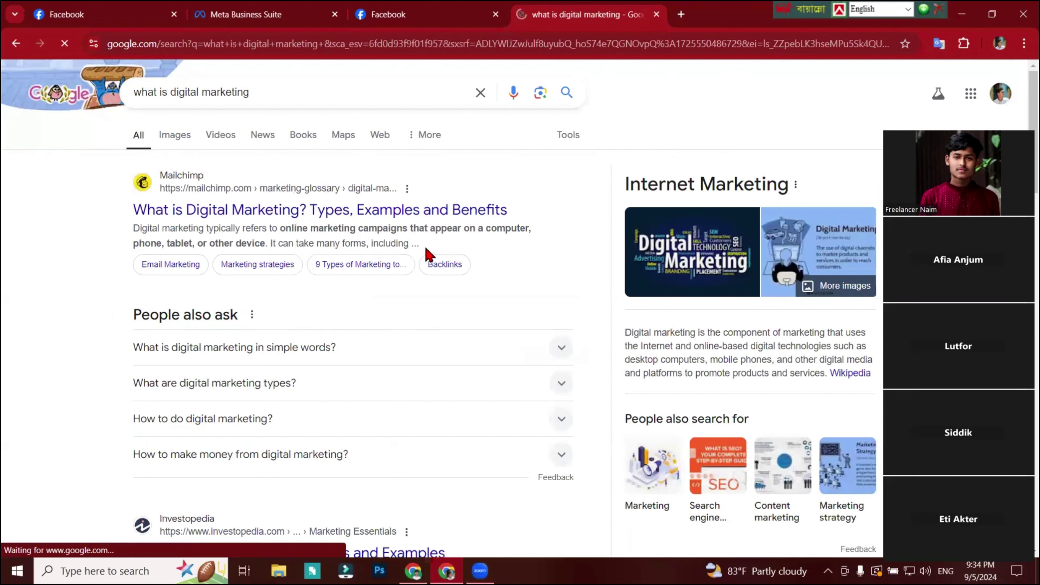
Take the opening definition paragraph from the Mailchimp article, then close its tab.
left_click(479, 217)
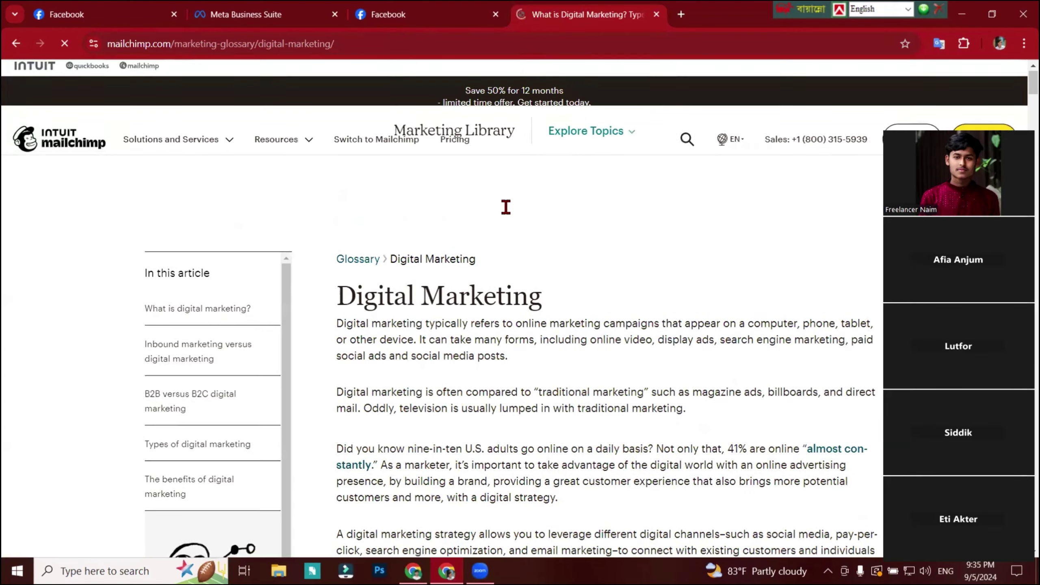
scroll(532, 363, "down", 5)
scroll(532, 360, "up", 3)
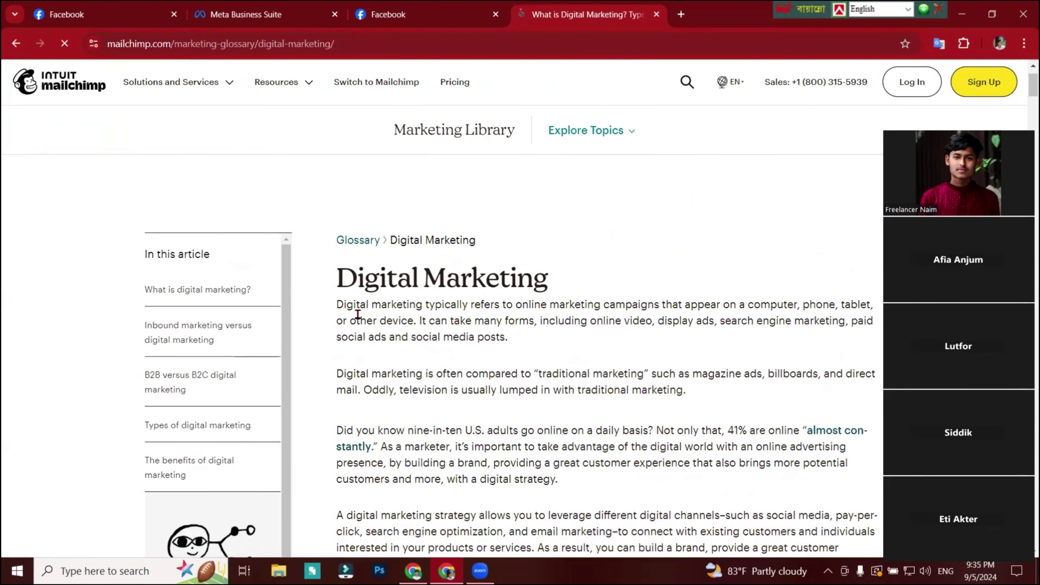
left_click_drag(336, 305, 509, 336)
key("ctrl+c")
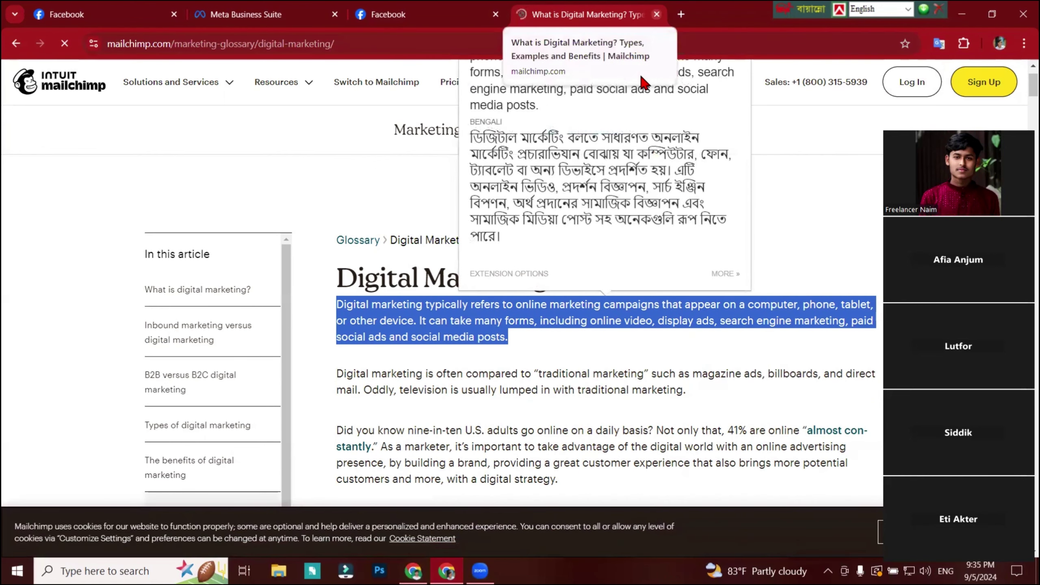
key("ctrl+w")
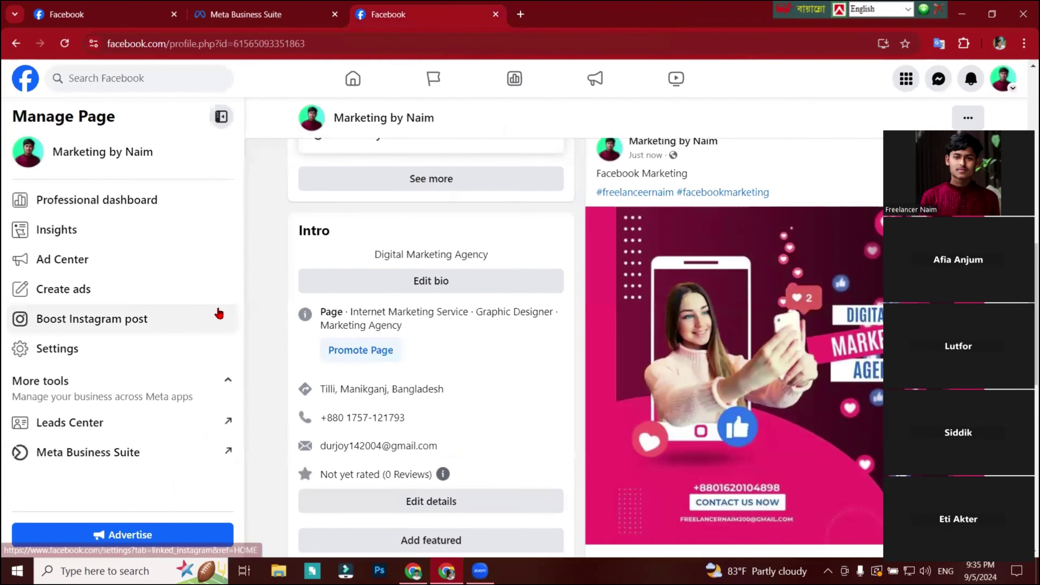
Paste the digital marketing definition as Question #1's automated response.
left_click(266, 15)
left_click(227, 363)
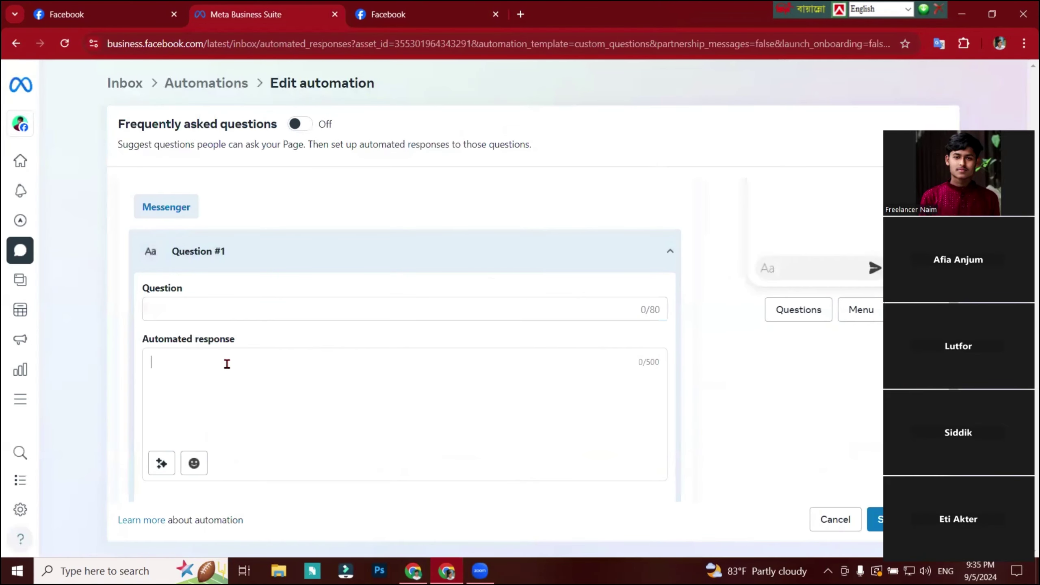
key("ctrl+v")
left_click(220, 309)
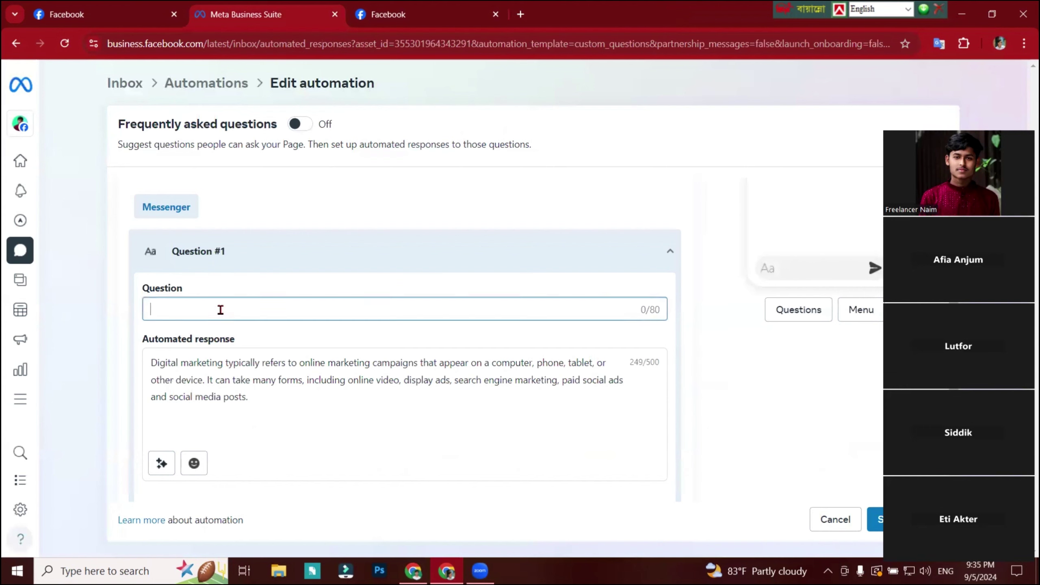
Copy the Facebook page's web address and bring up the Windows Start menu.
key("ctrl+Tab")
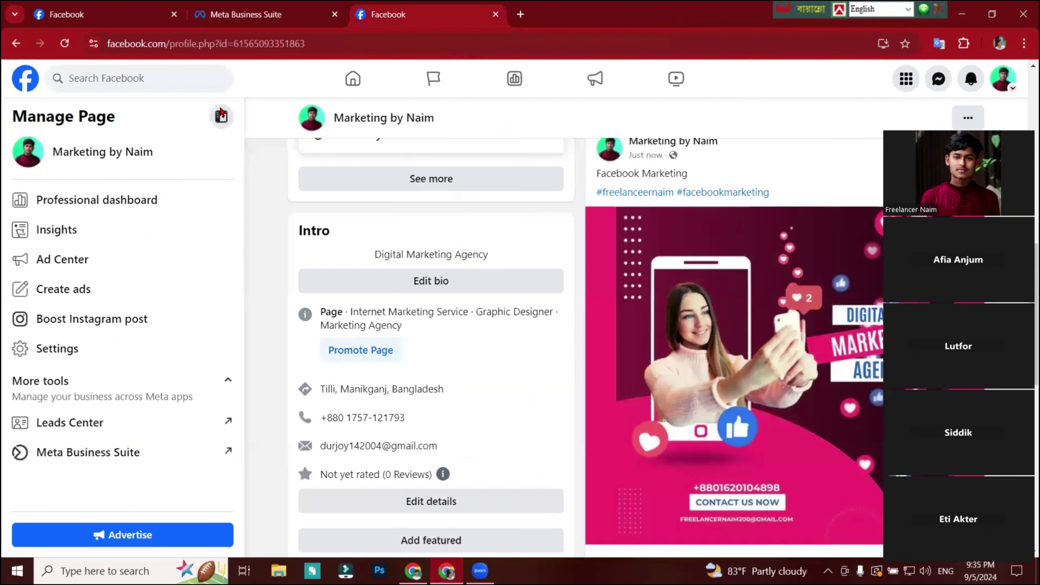
left_click(399, 137)
left_click(360, 43)
left_click(17, 571)
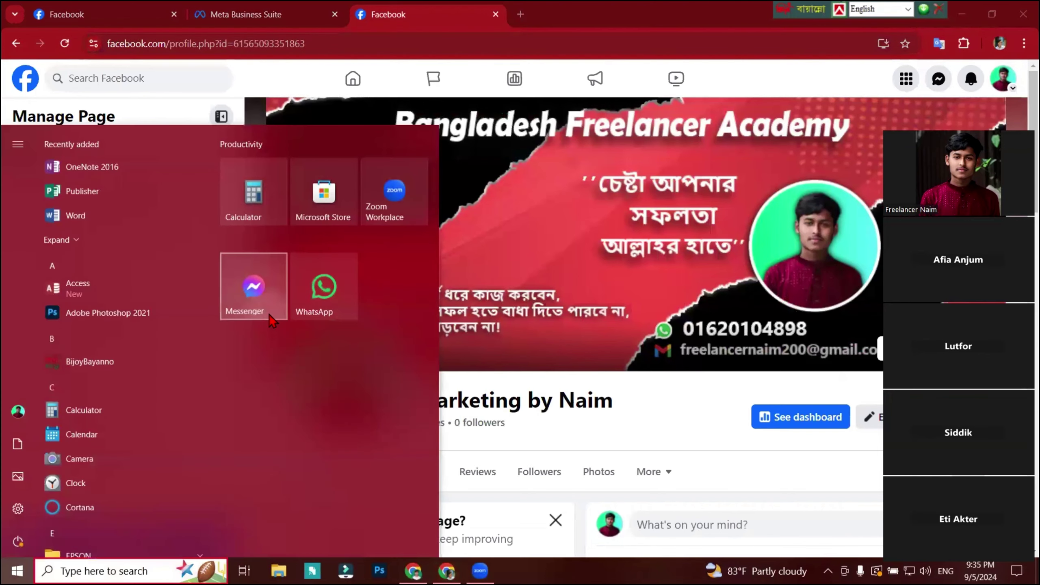
Send the Marketing by Naim page link to the 51 Batch (BFA) Messenger group, then close Messenger.
left_click(254, 287)
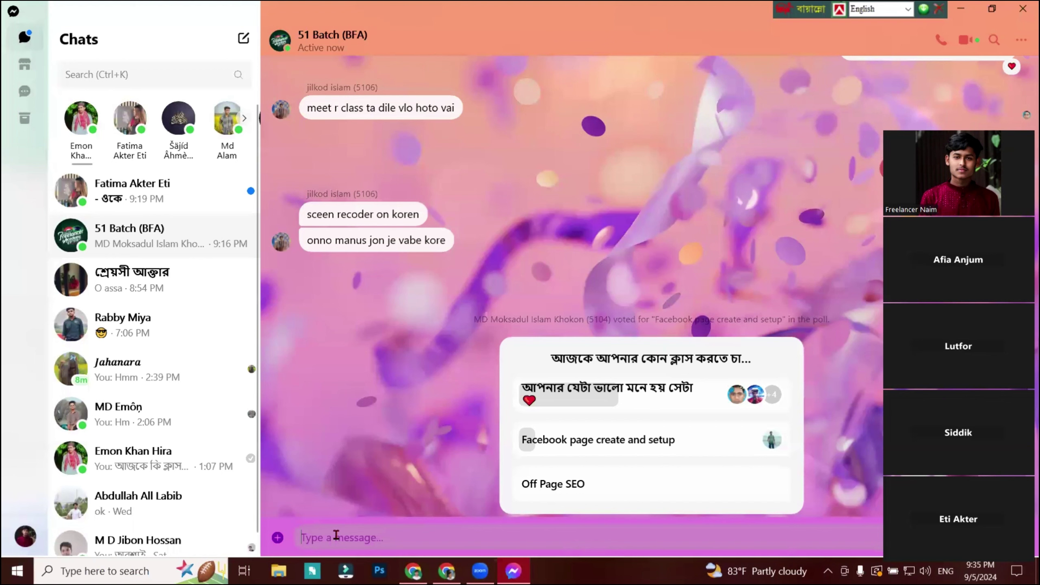
key("ctrl+v")
key("Return")
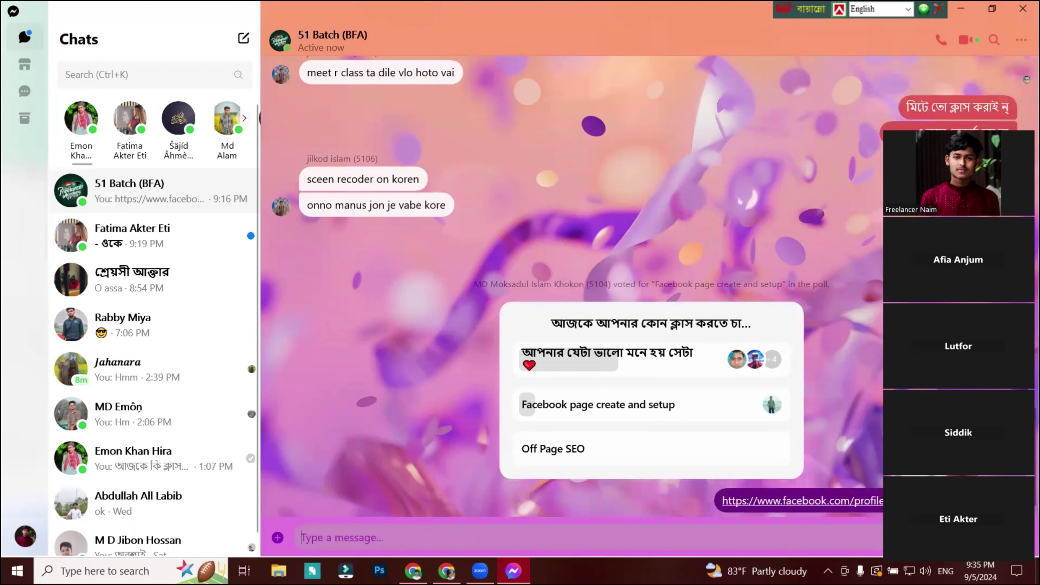
left_click_drag(977, 121, 128, 68)
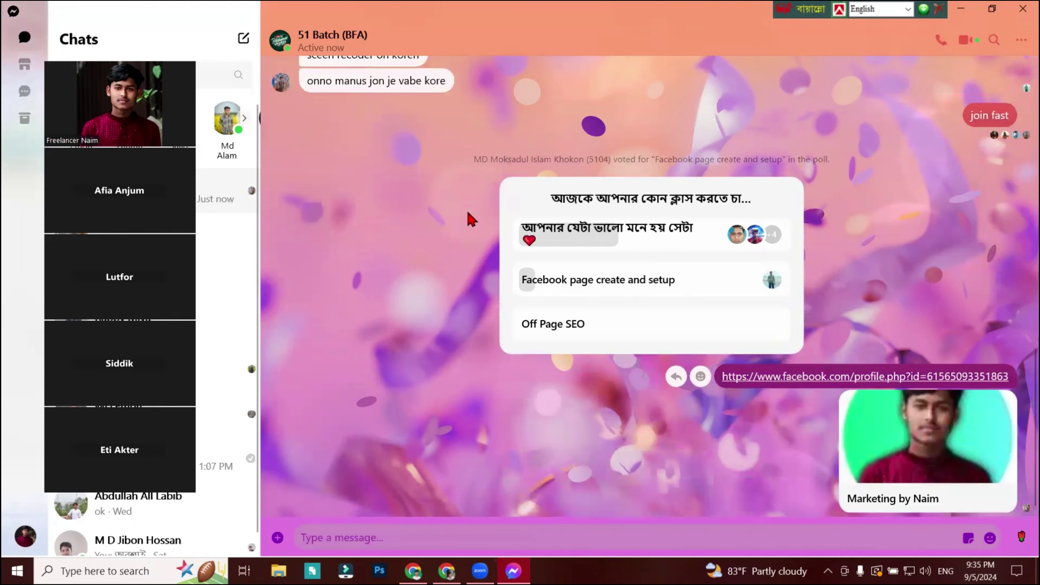
left_click(961, 9)
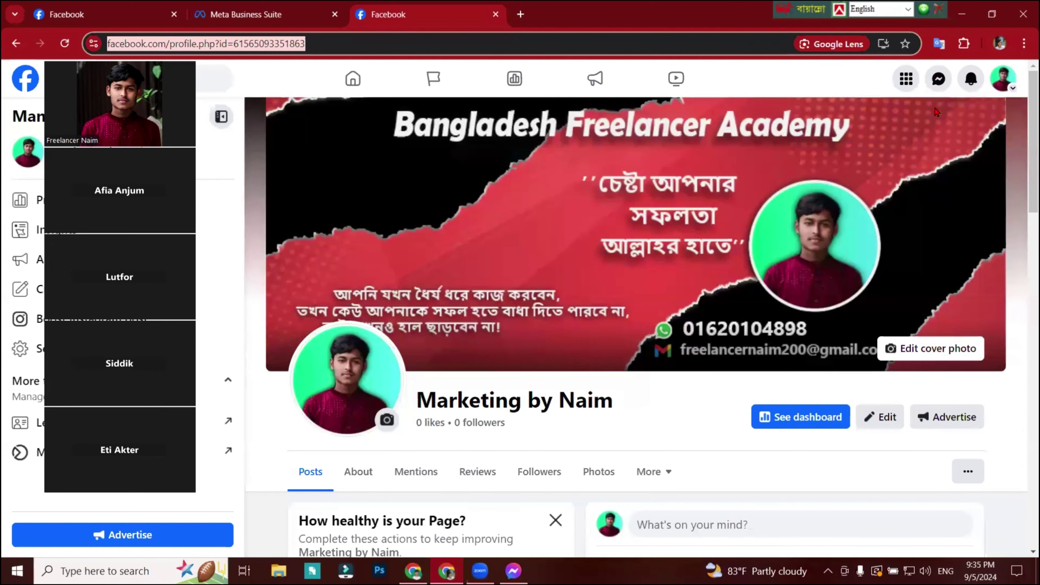
View the page's cover photo, then open the page's Business Suite inbox in a new tab.
left_click(933, 163)
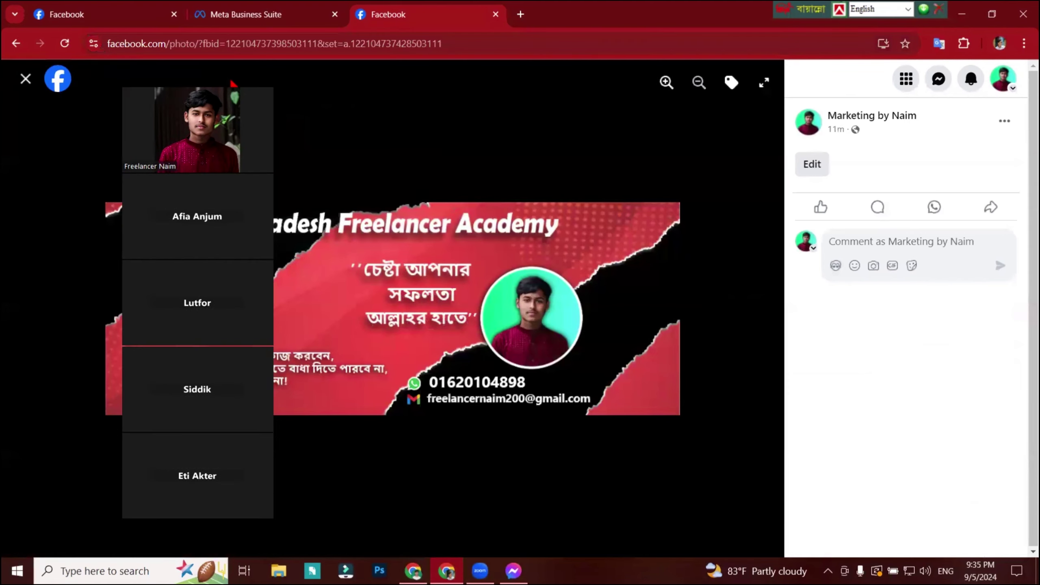
left_click(939, 80)
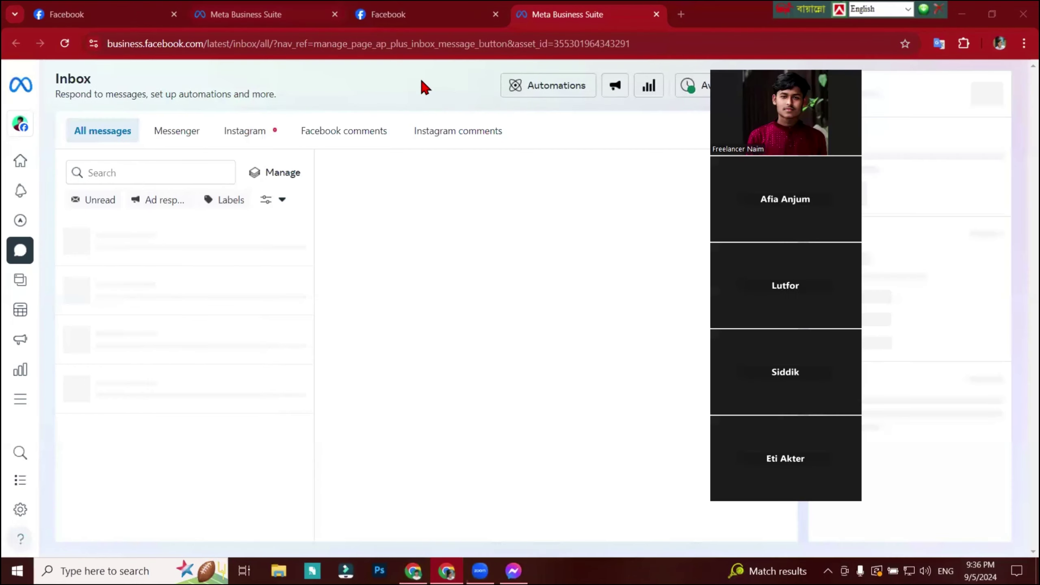
After briefly opening Messenger, move the newest inbox conversation to done and close its contact panel.
key("super")
left_click(269, 305)
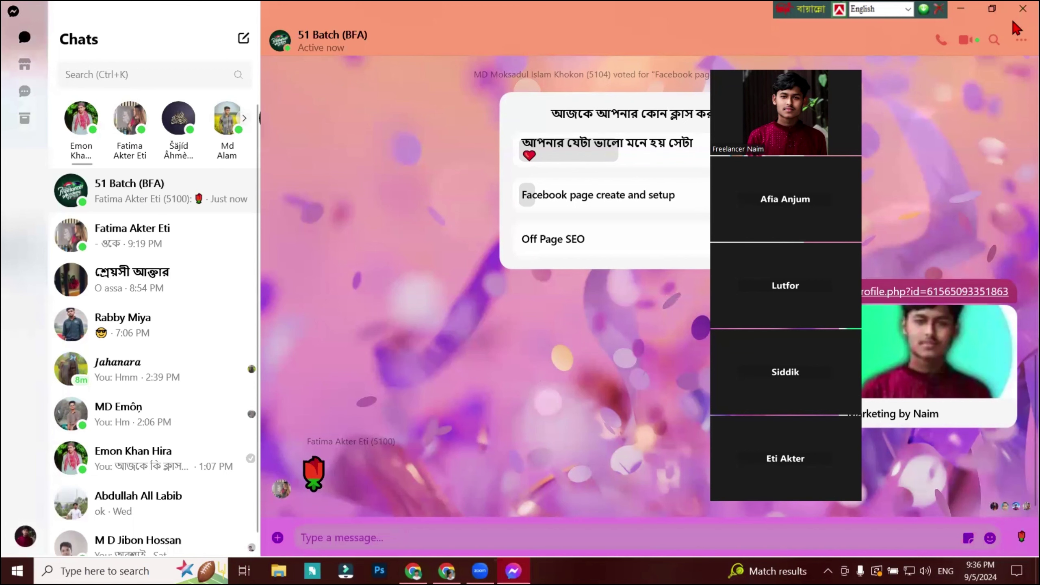
key("alt+F4")
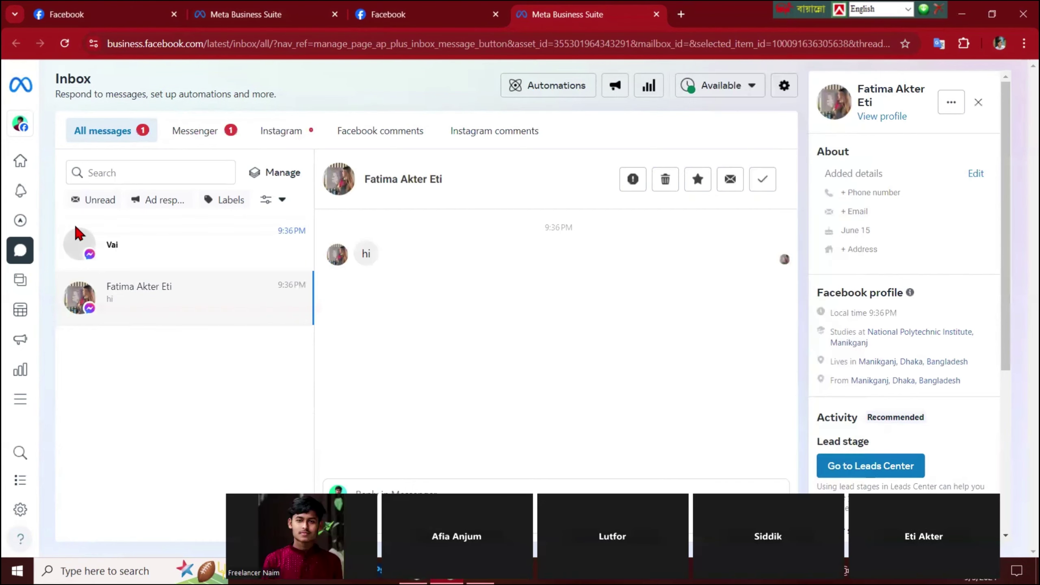
left_click(167, 251)
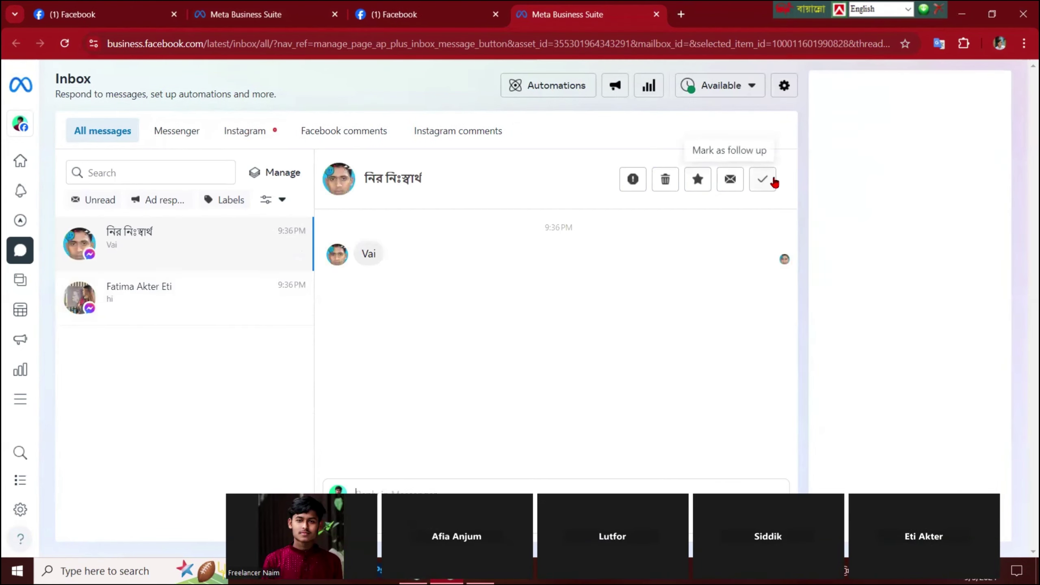
left_click(763, 179)
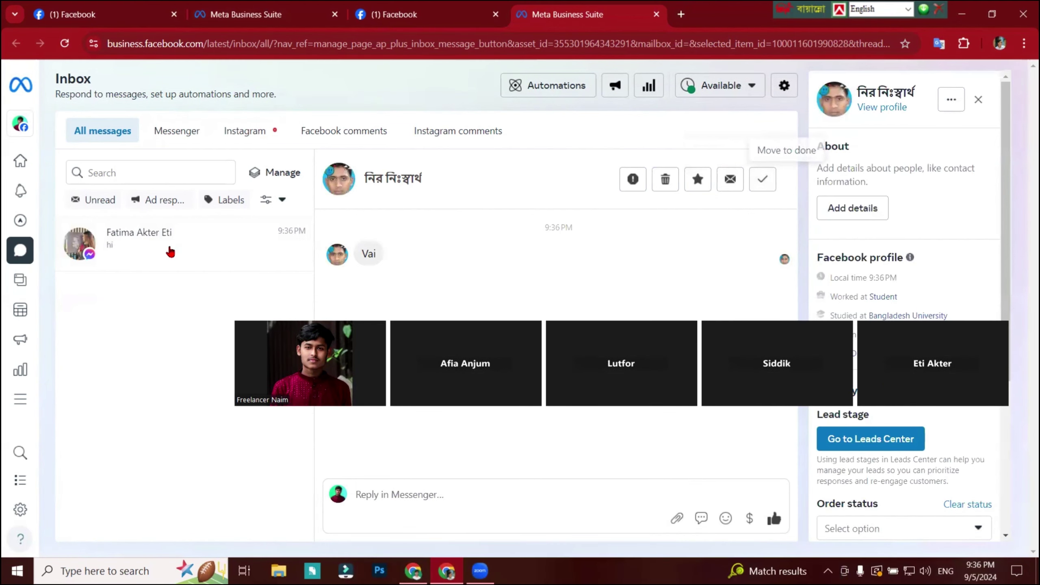
left_click(981, 104)
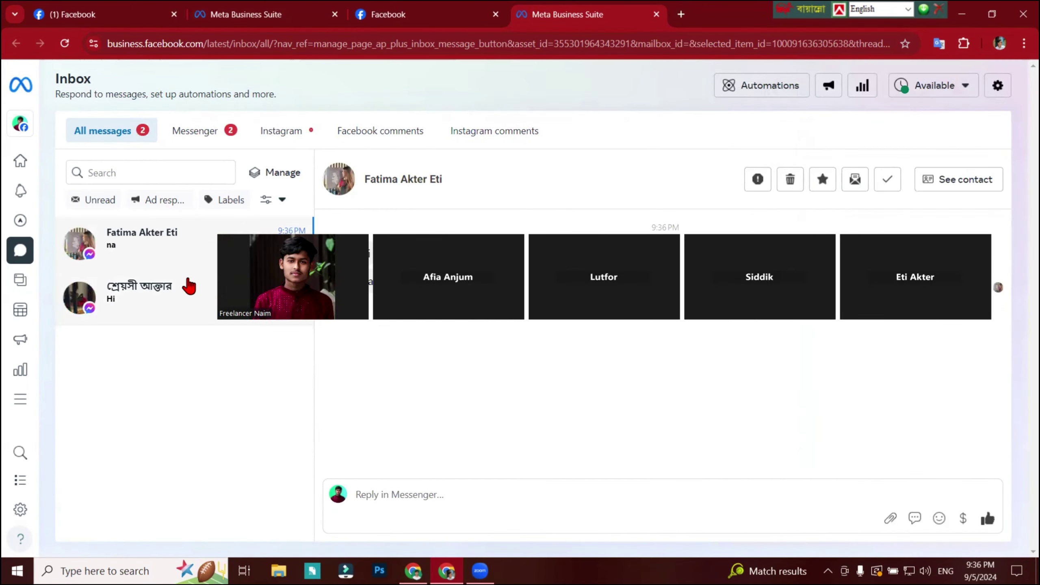
Enter 'What is Digital Marketing' as FAQ Question #1 and try to save the changes.
left_click(243, 26)
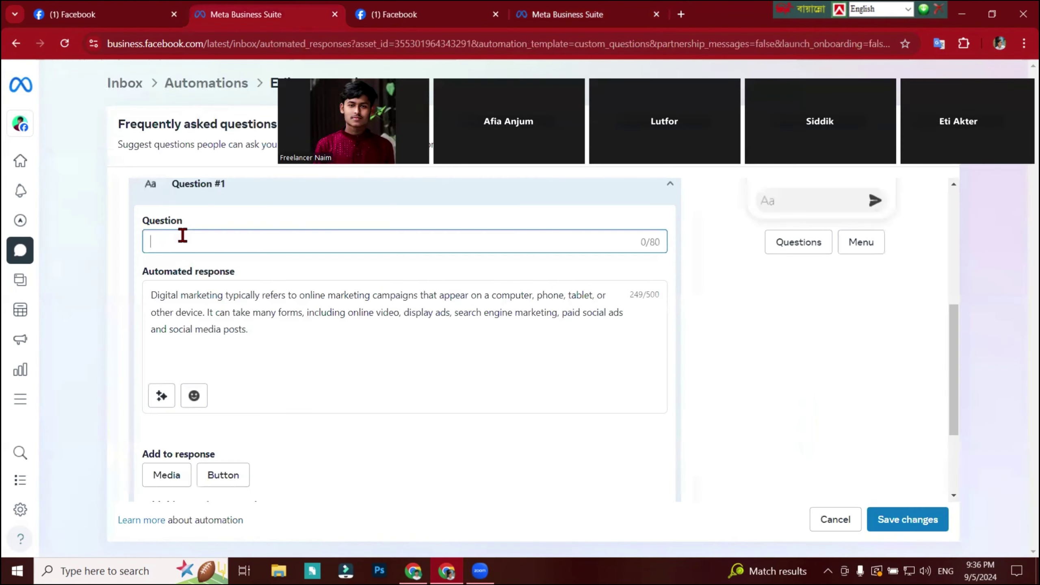
type("What")
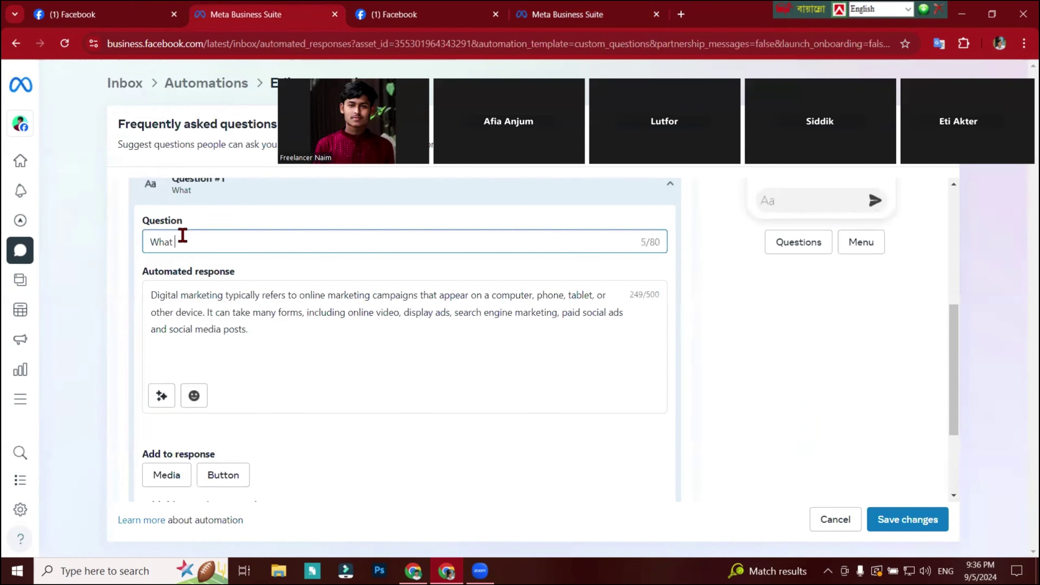
type("is Digital Marketi")
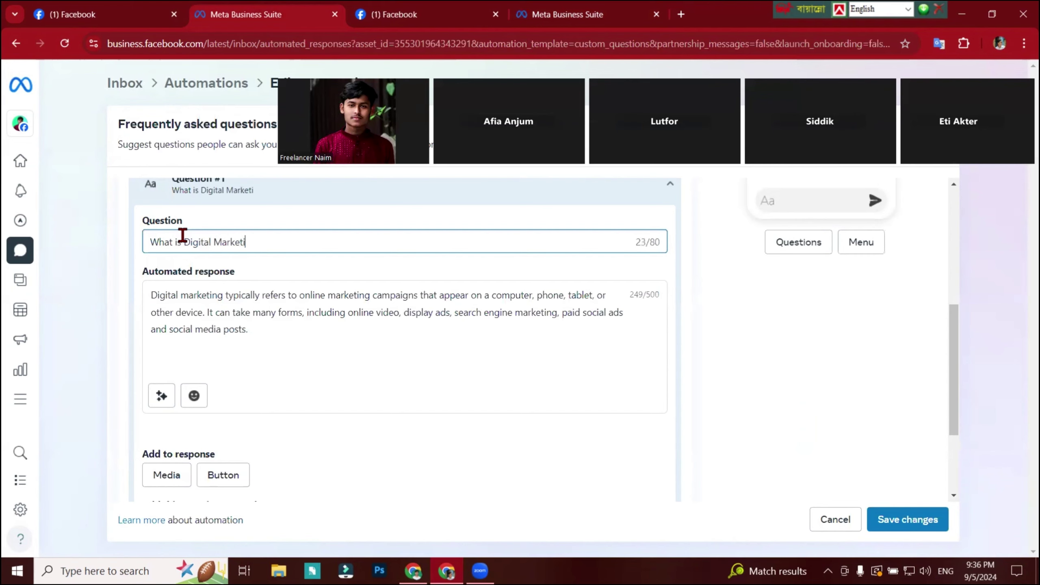
type("ng")
left_click(326, 389)
left_click(887, 519)
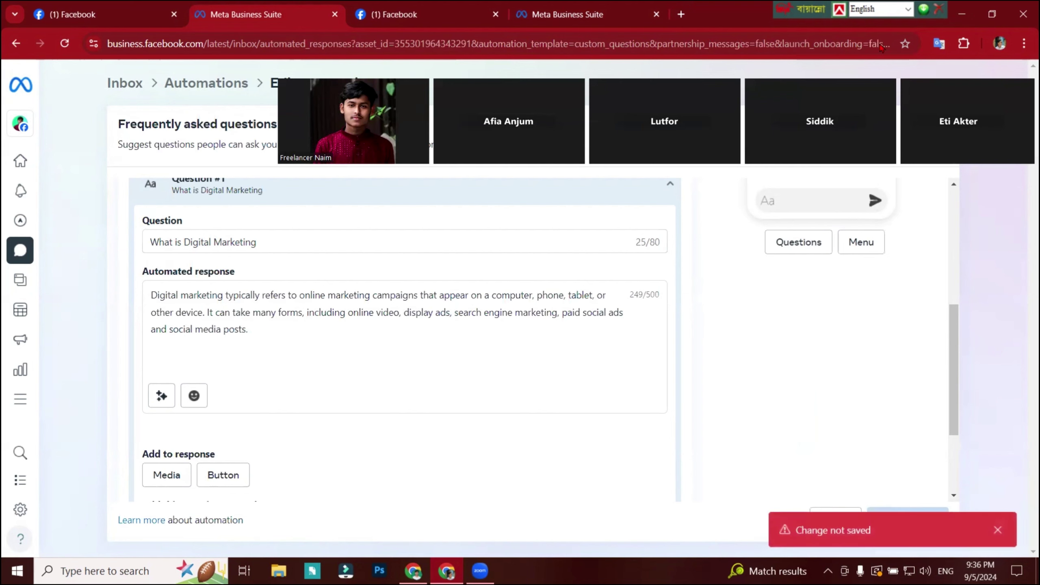
Turn the Frequently asked questions automation on and reload the automation, Facebook and inbox pages.
scroll(376, 332, "up", 5)
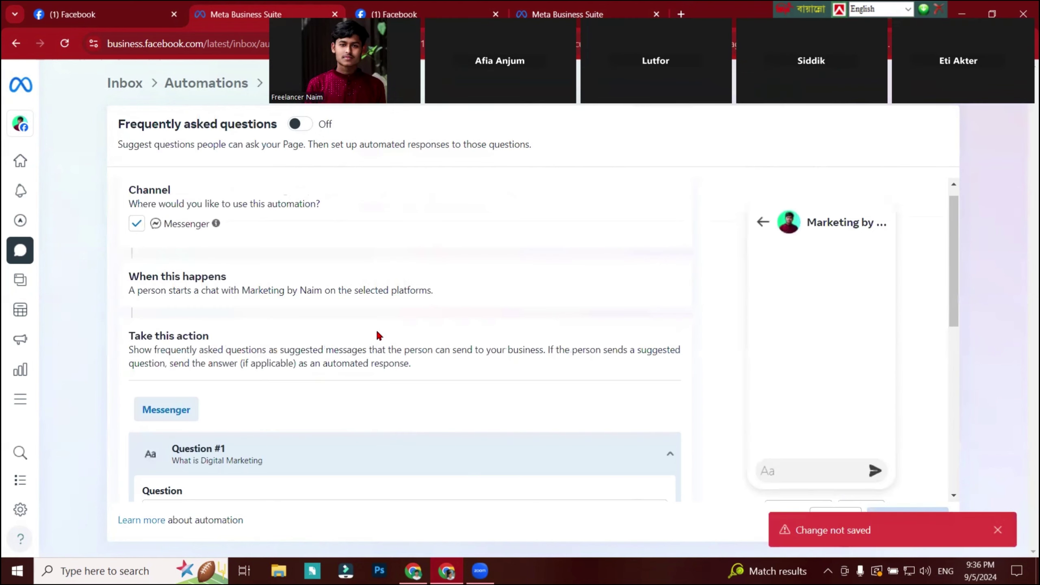
left_click(305, 125)
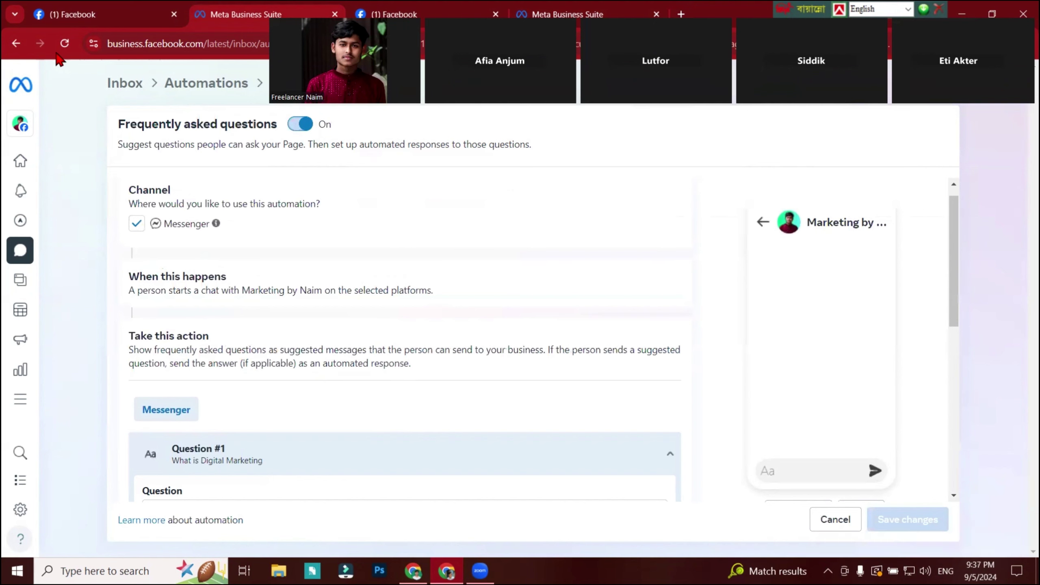
left_click(64, 43)
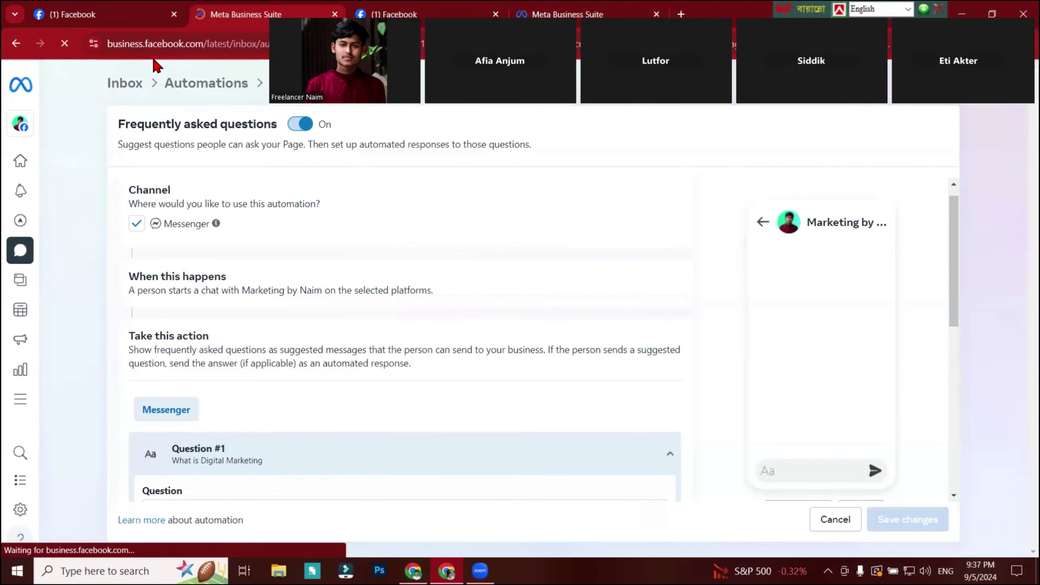
left_click(406, 22)
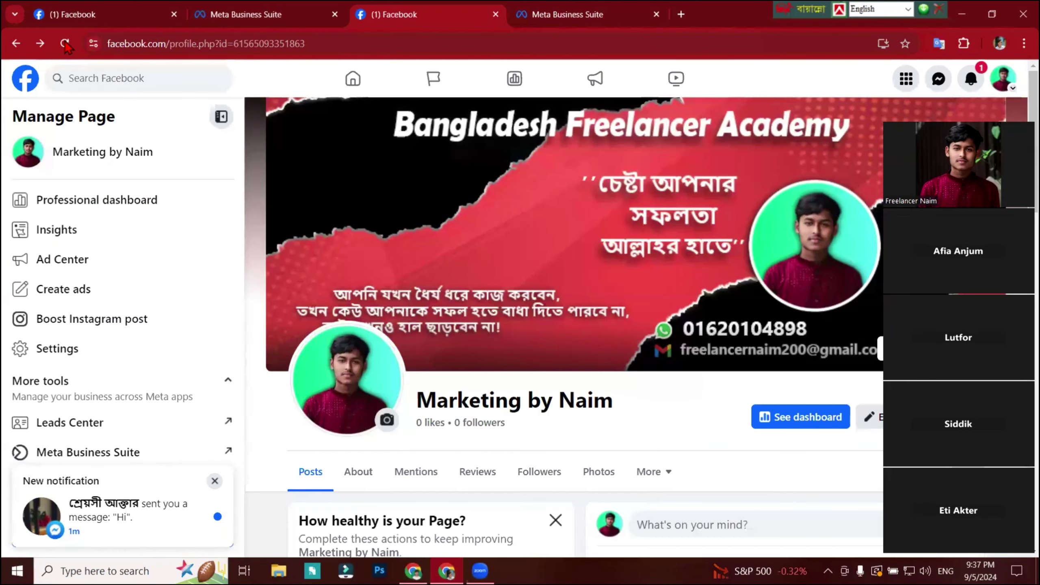
left_click(65, 43)
left_click(561, 8)
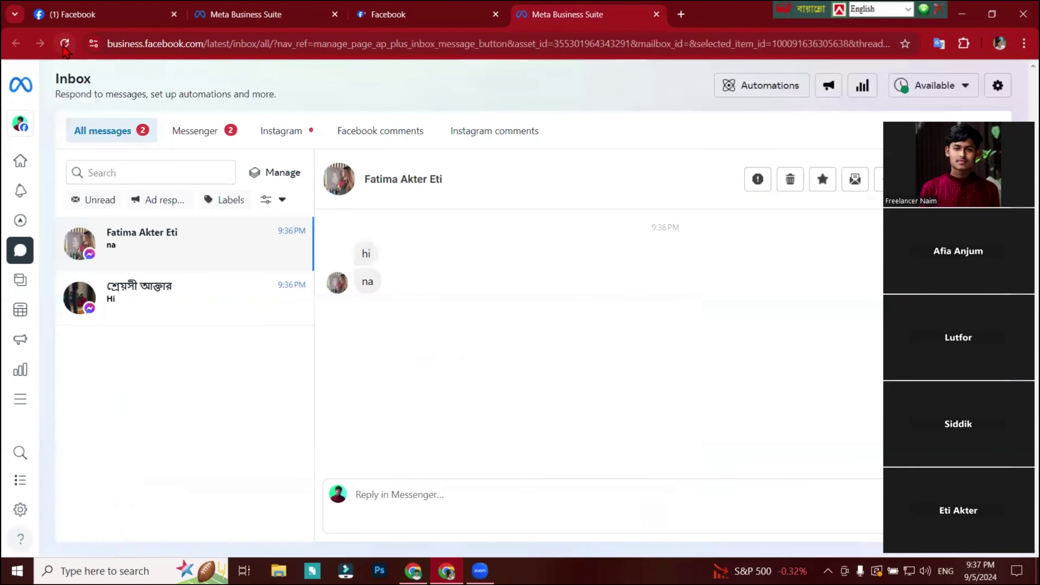
left_click(64, 43)
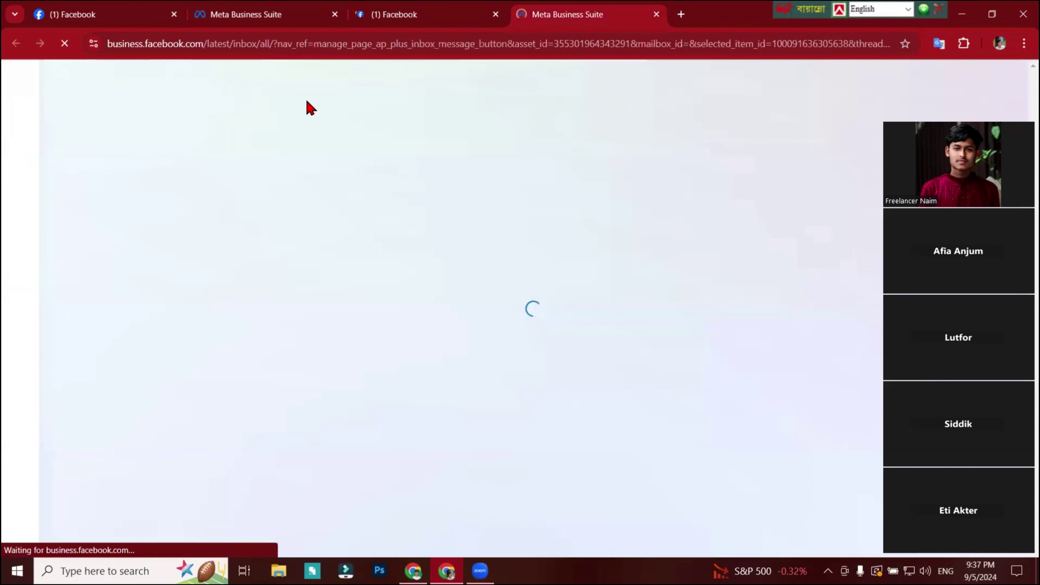
Check the page address, return to the inbox and open the newest visitor's conversation.
left_click(245, 14)
scroll(416, 346, "up", 2)
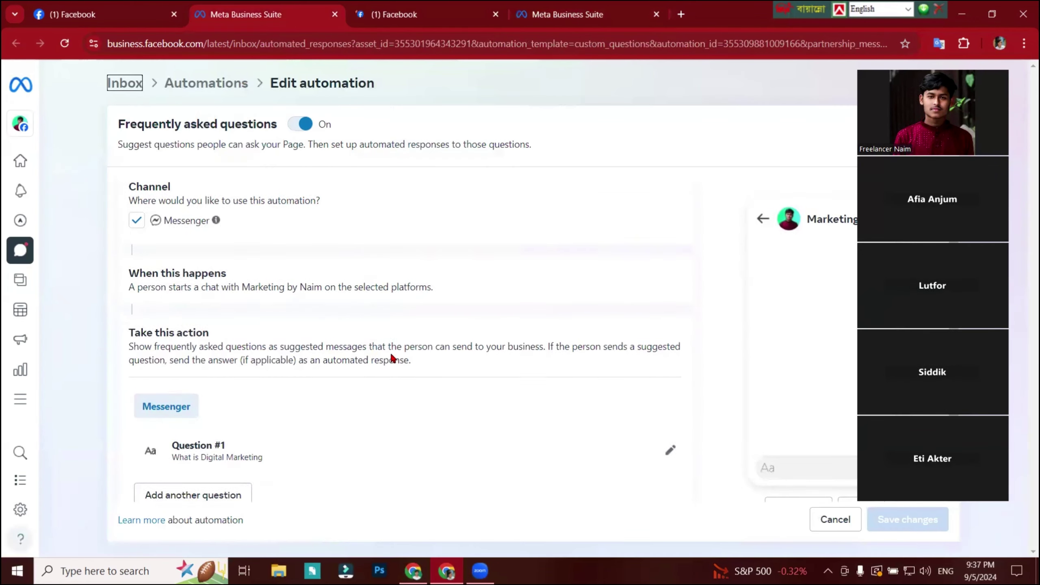
left_click(91, 14)
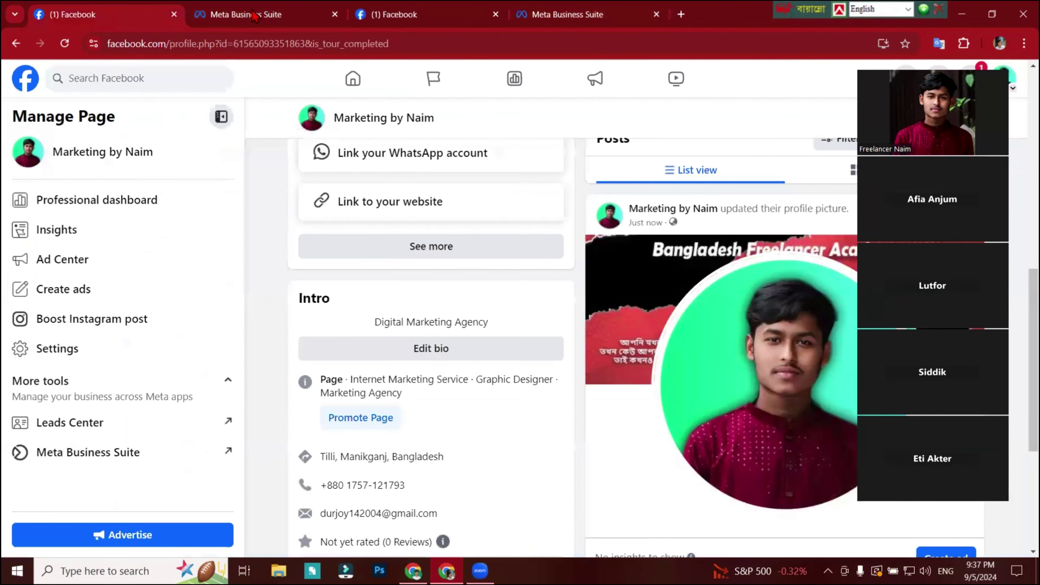
left_click(246, 14)
left_click(256, 45)
key("shift+Return")
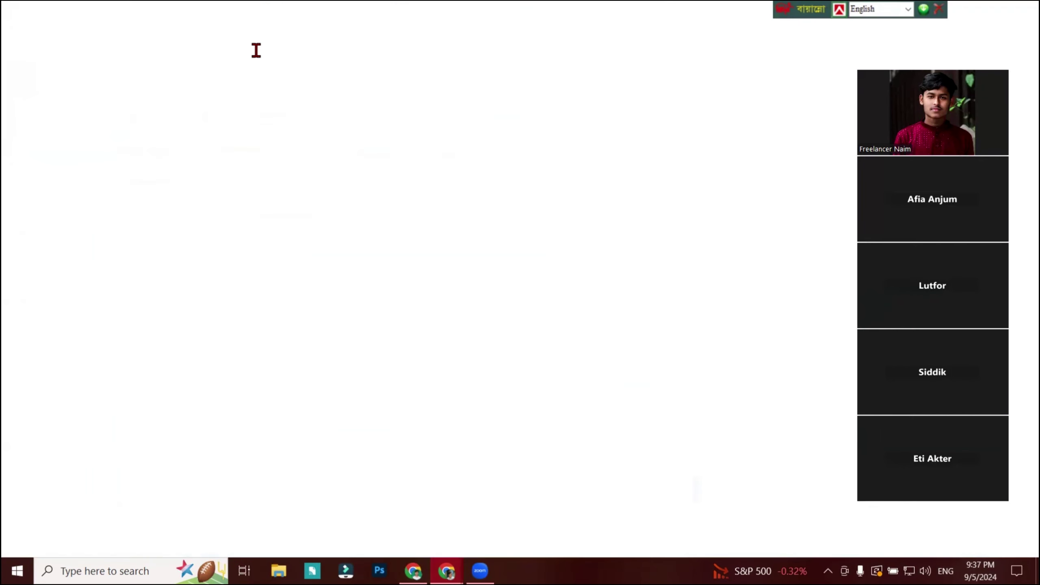
left_click(1022, 13)
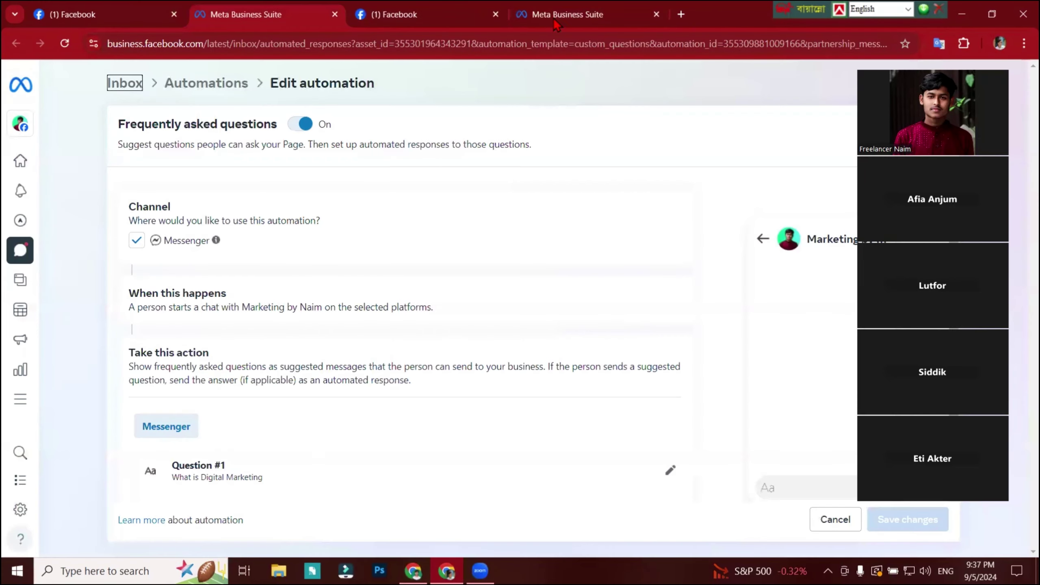
left_click(123, 81)
left_click(213, 246)
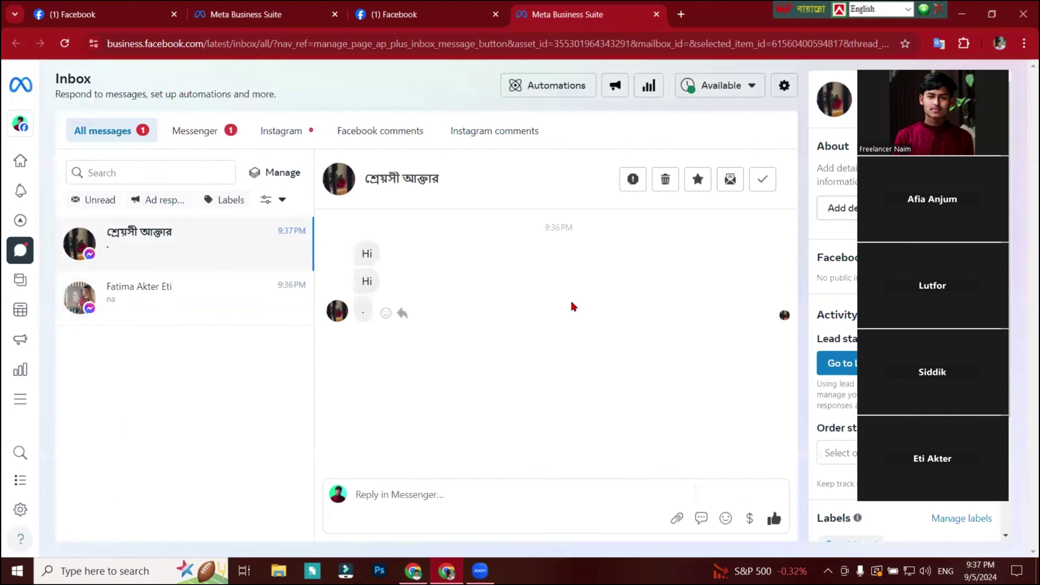
Open the Facebook new-message notification and review both visitors' conversations in the inbox.
left_click(407, 15)
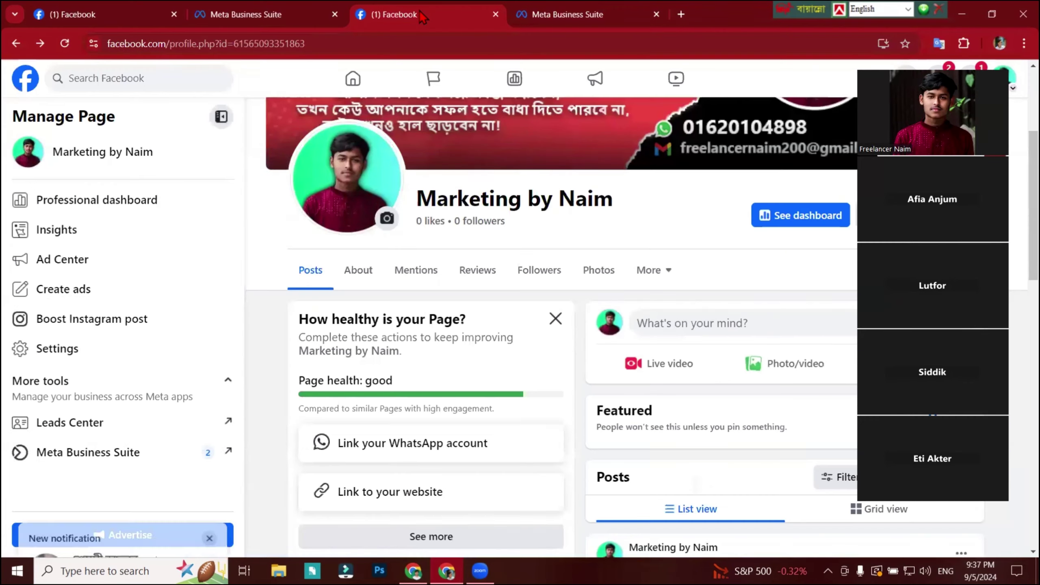
left_click(287, 14)
left_click(406, 15)
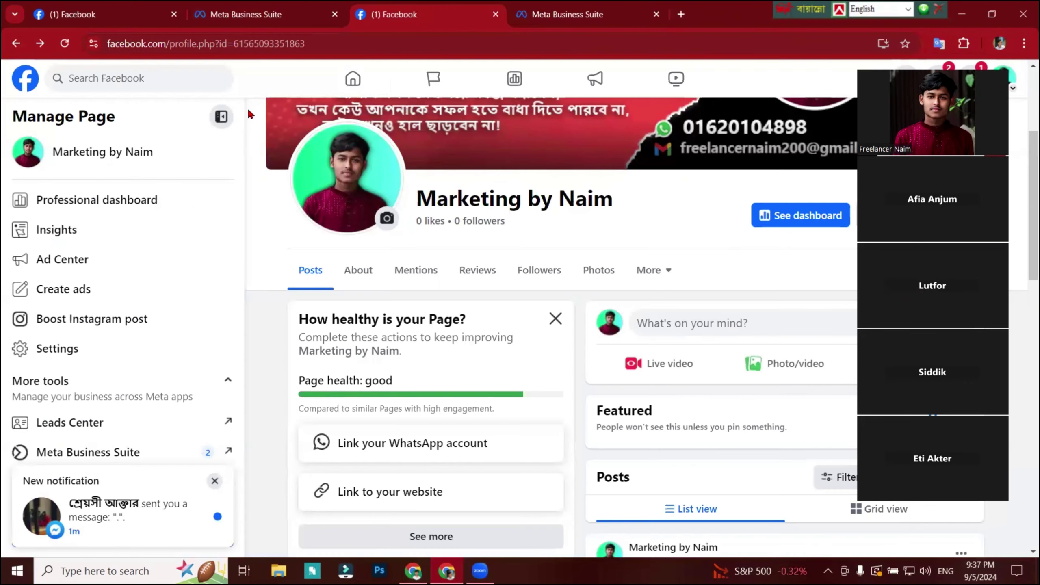
scroll(101, 467, "down", 3)
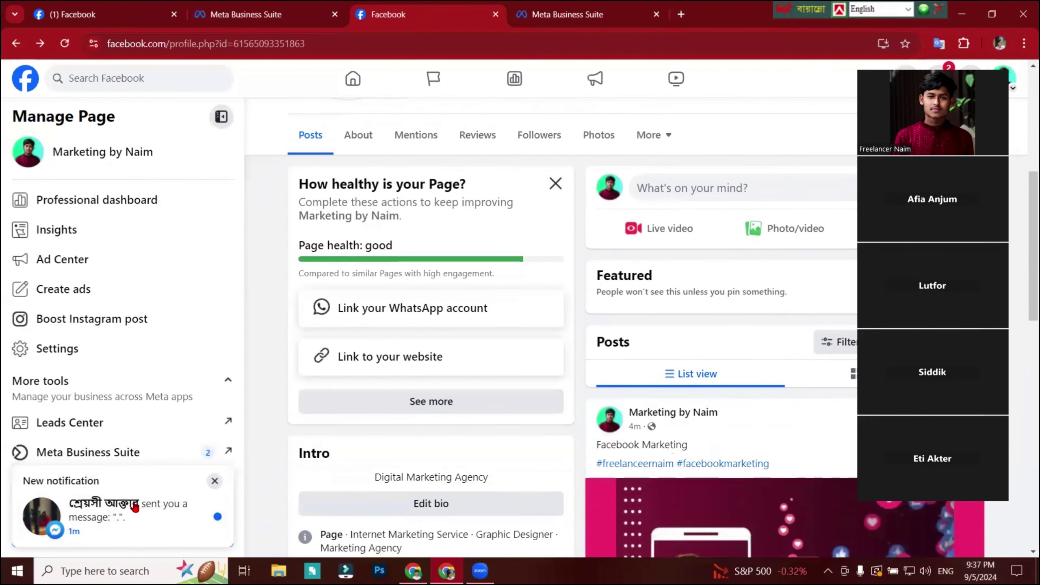
left_click(170, 511)
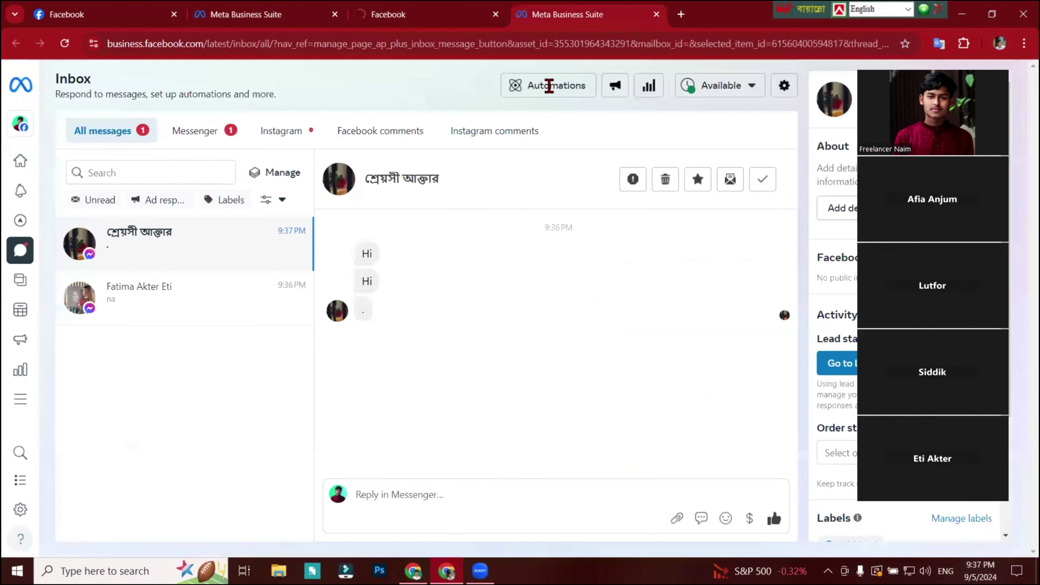
left_click(225, 290)
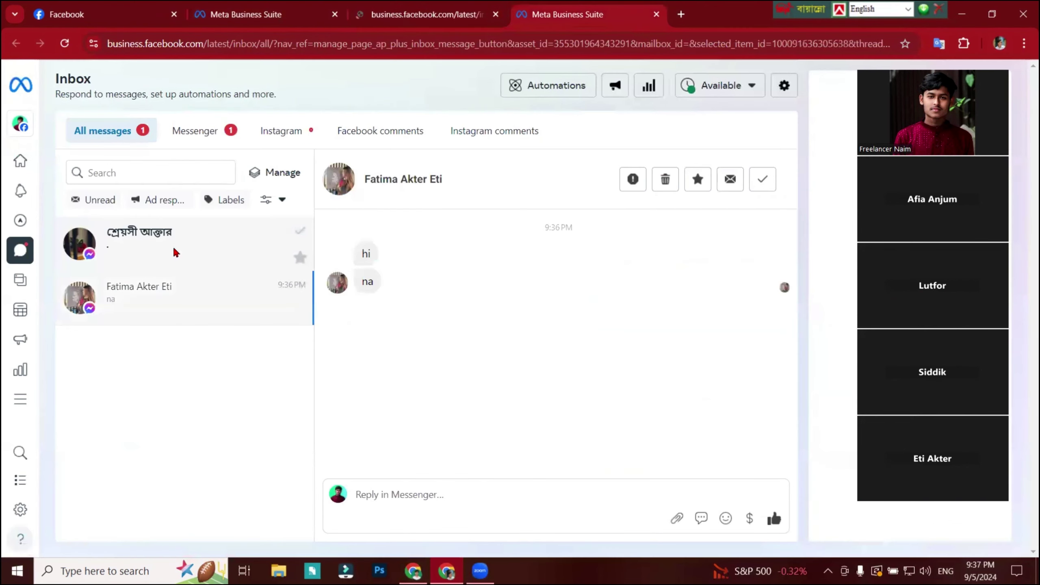
left_click(176, 248)
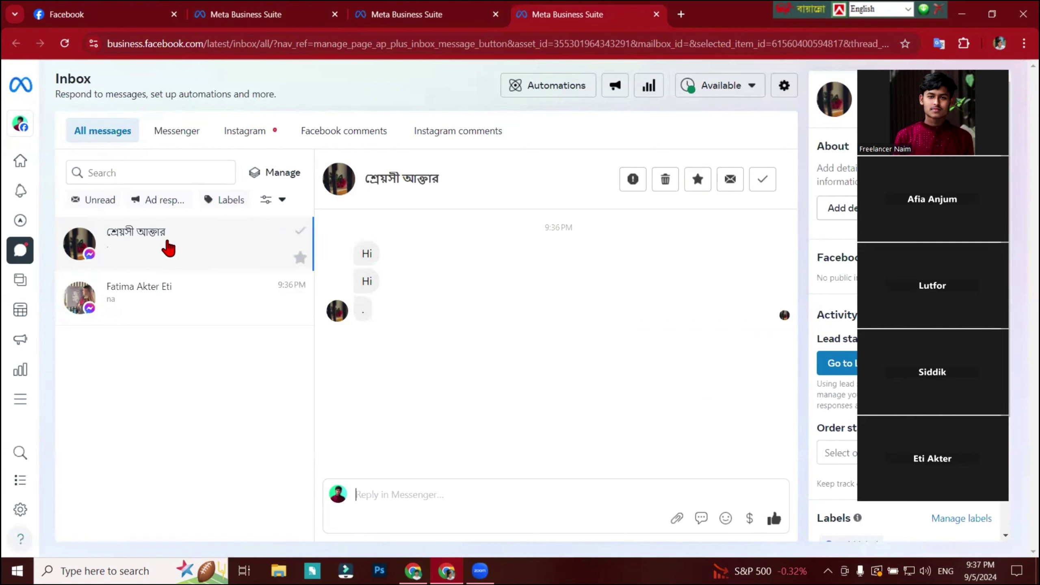
Close every Meta Business Suite tab, leaving only the Marketing by Naim Facebook page.
left_click(1017, 570)
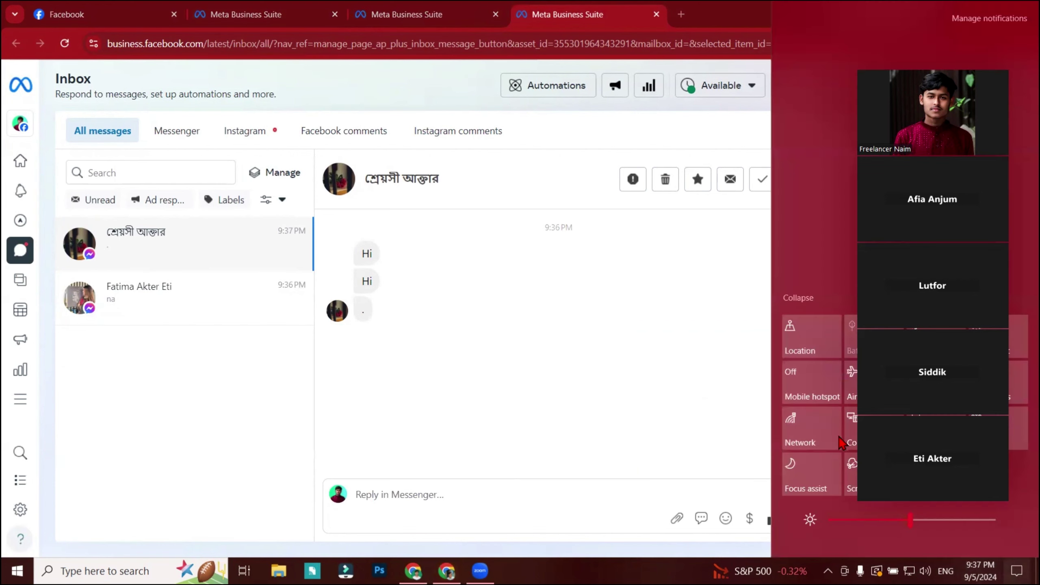
left_click(732, 381)
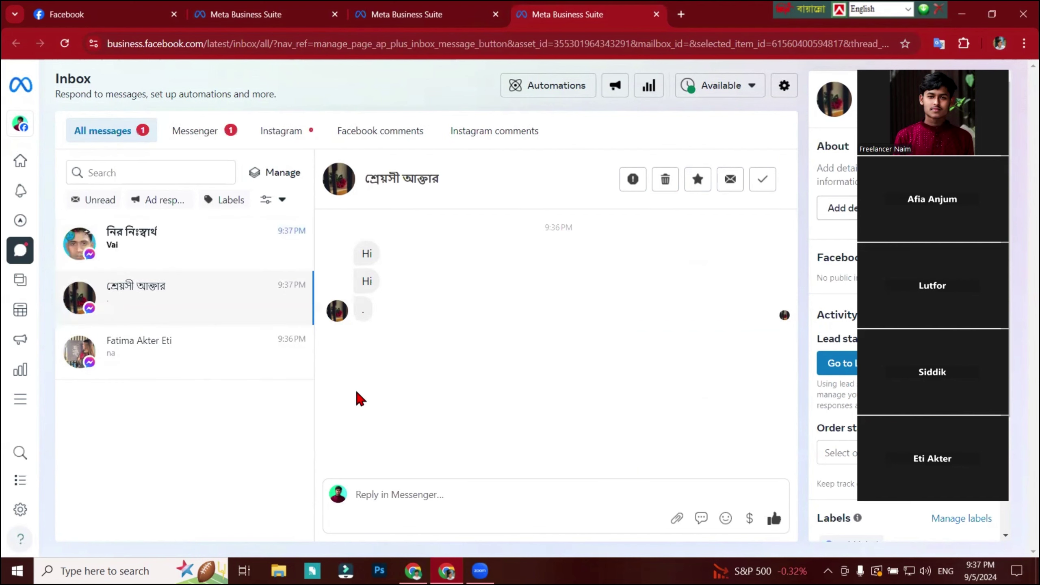
left_click(447, 13)
left_click(334, 15)
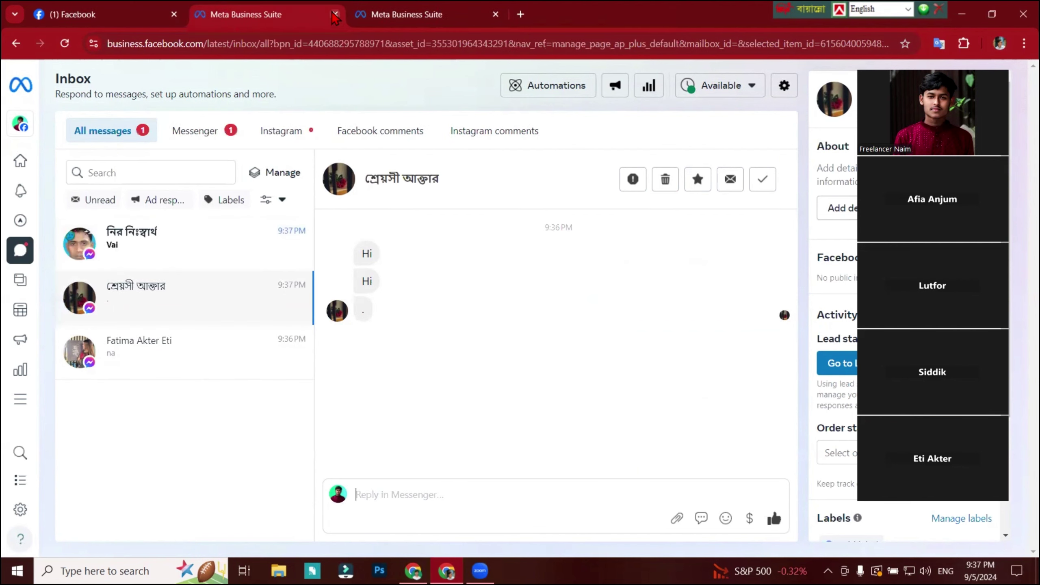
left_click(335, 15)
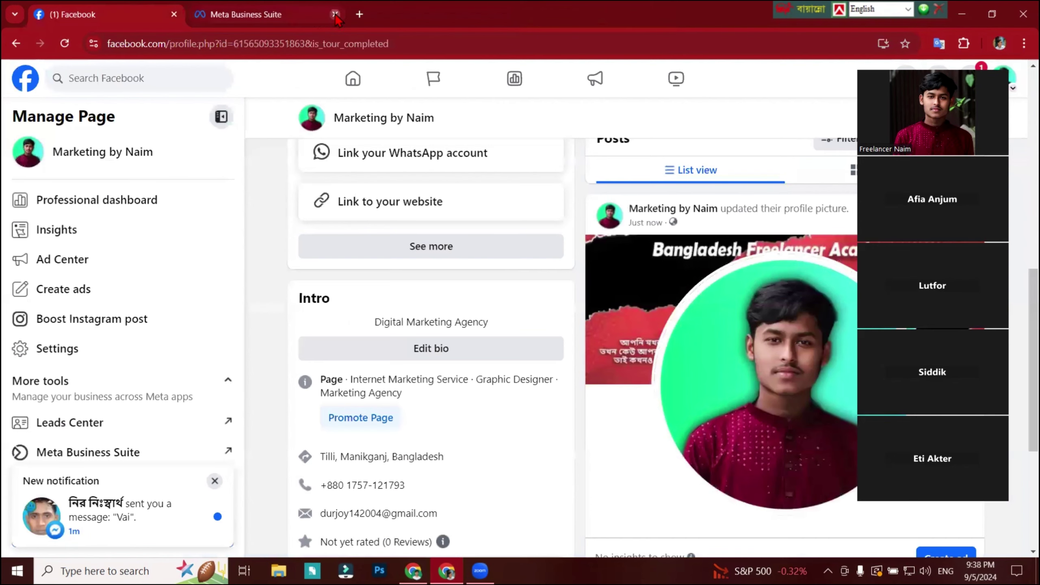
left_click(335, 14)
scroll(102, 426, "down", 5)
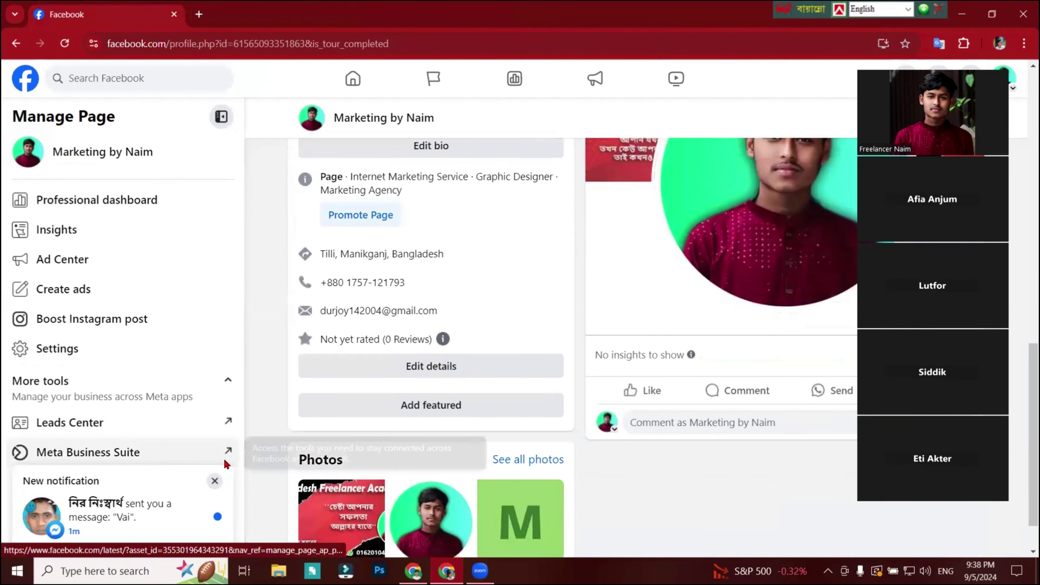
Reopen Meta Business Suite from the Facebook page sidebar and go to its Inbox.
left_click(94, 453)
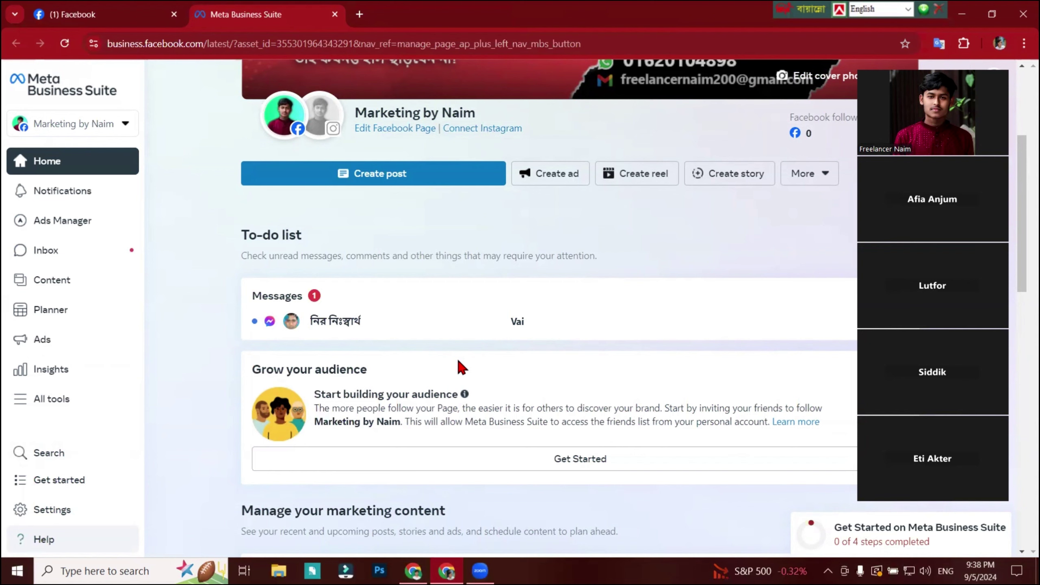
scroll(462, 368, "down", 2)
scroll(456, 320, "up", 3)
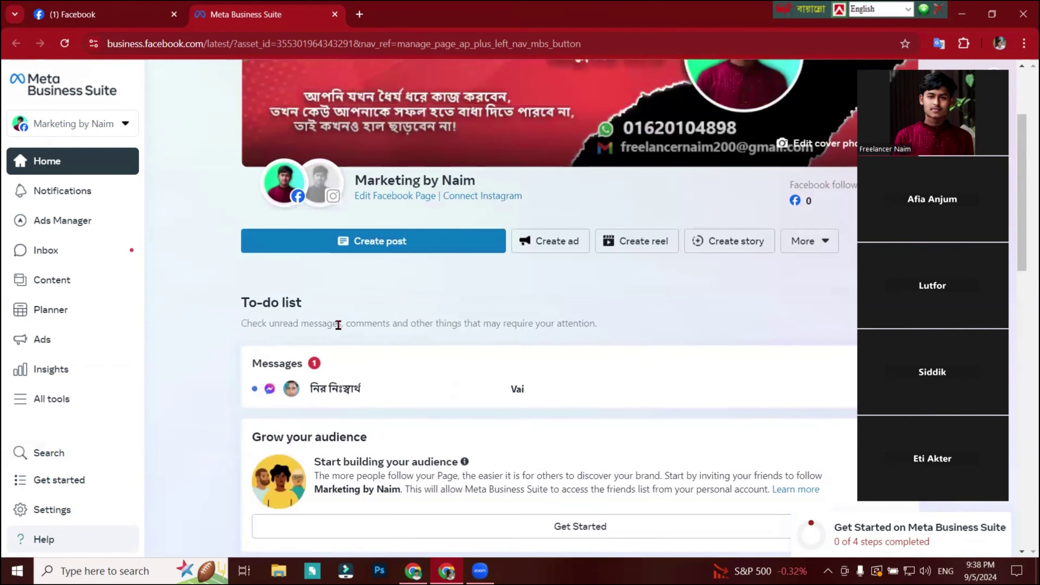
scroll(339, 325, "down", 3)
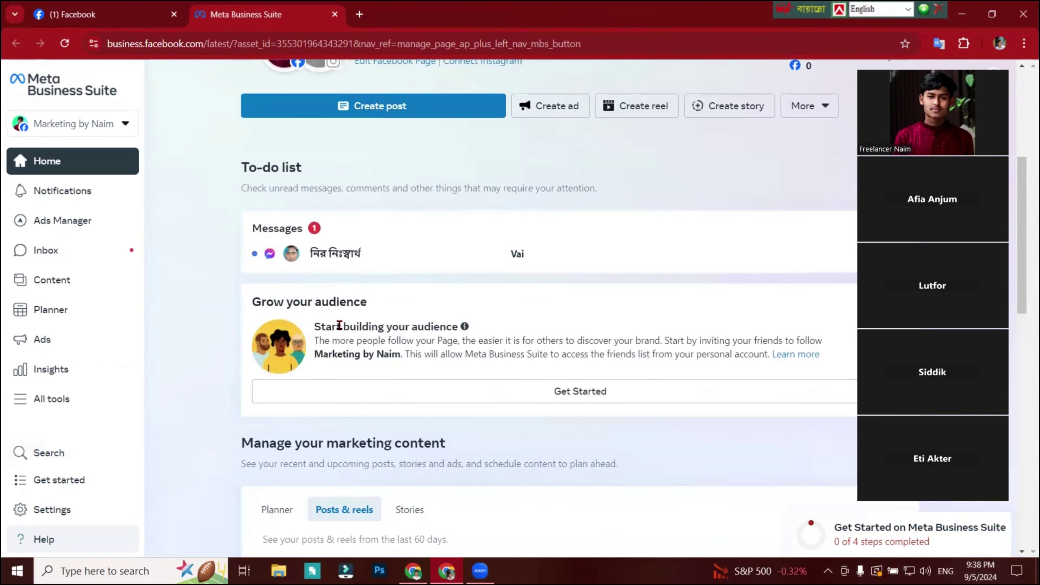
left_click(83, 252)
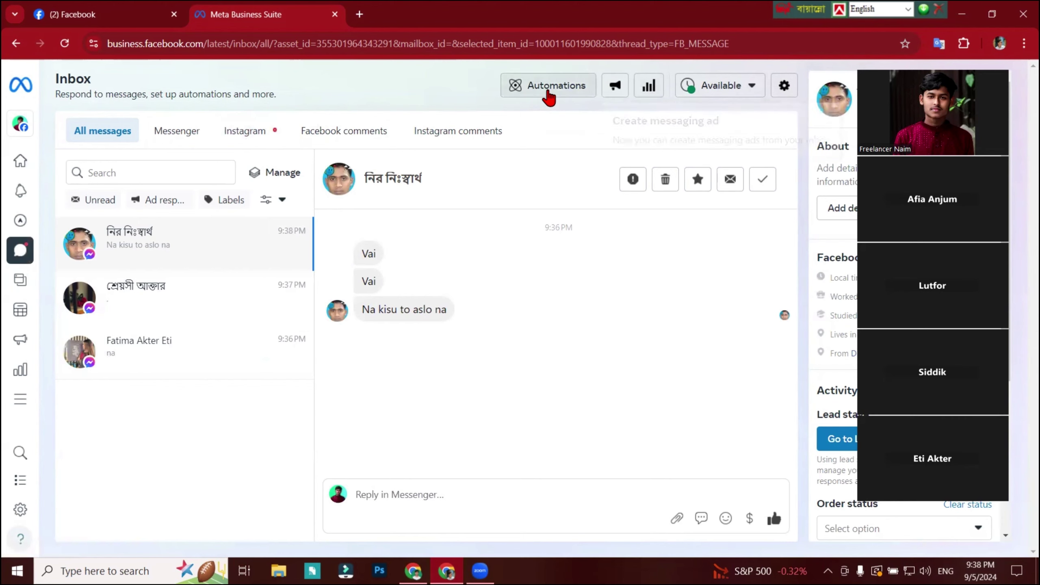
Go to Automations and edit the Frequently asked questions automation to reveal Question #2.
left_click(549, 91)
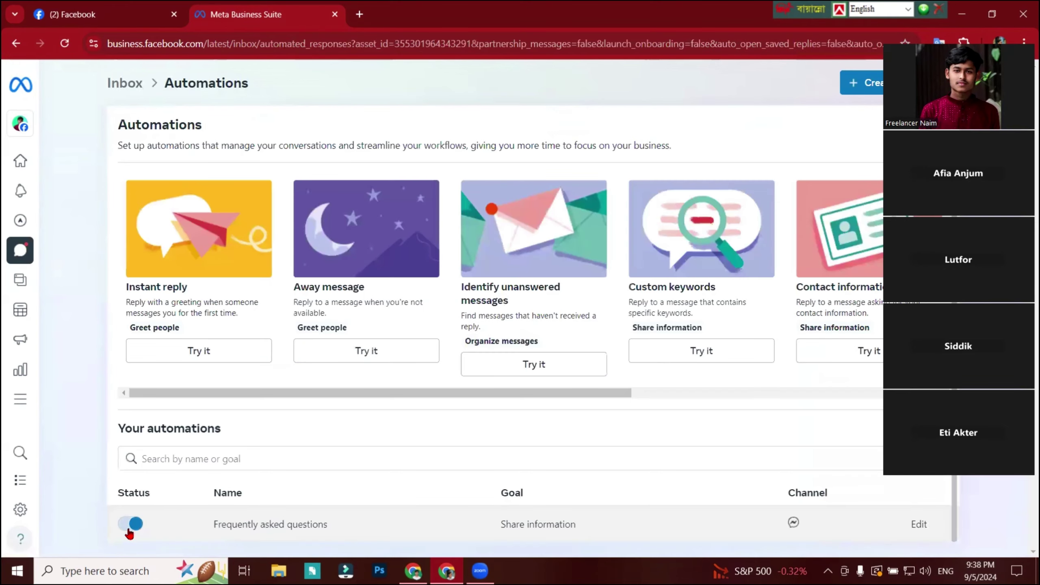
left_click(917, 525)
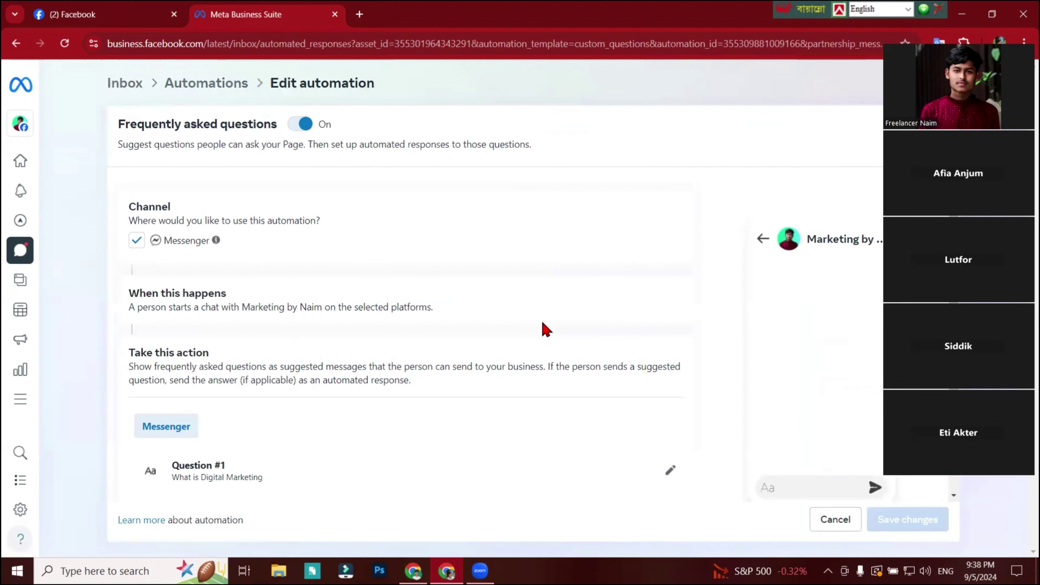
scroll(541, 324, "down", 2)
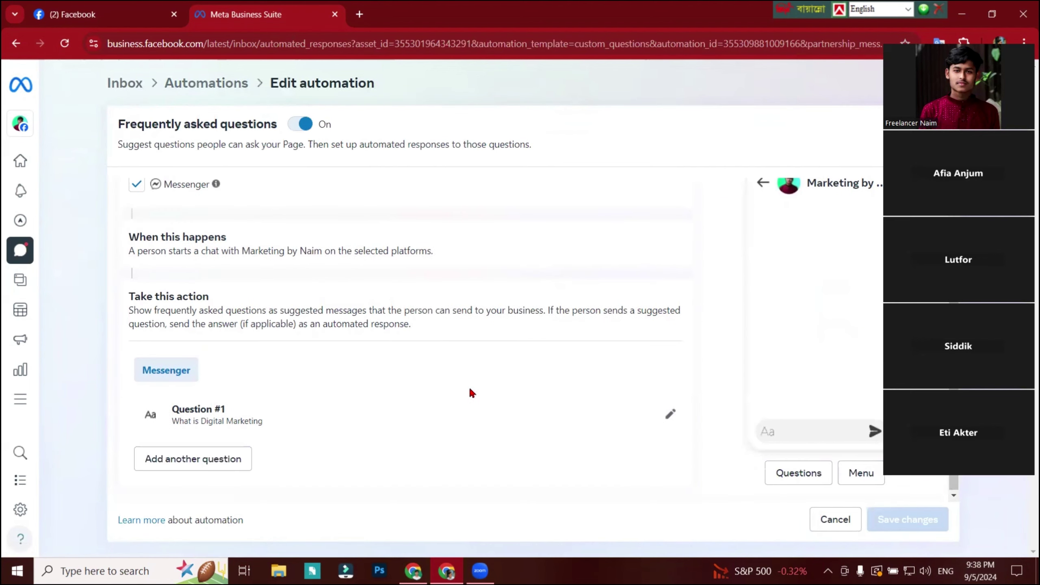
scroll(451, 385, "up", 2)
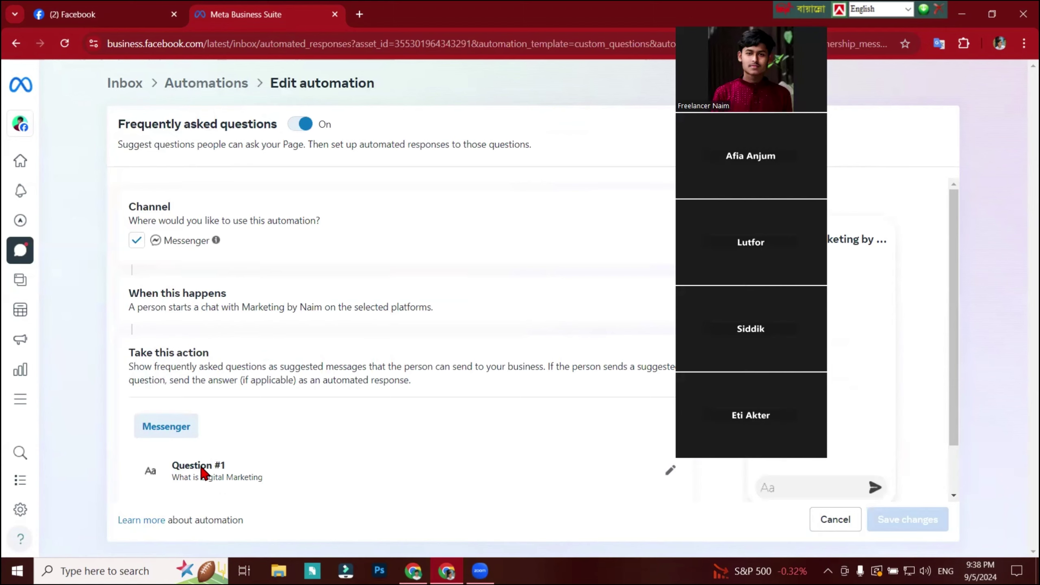
scroll(213, 468, "down", 4)
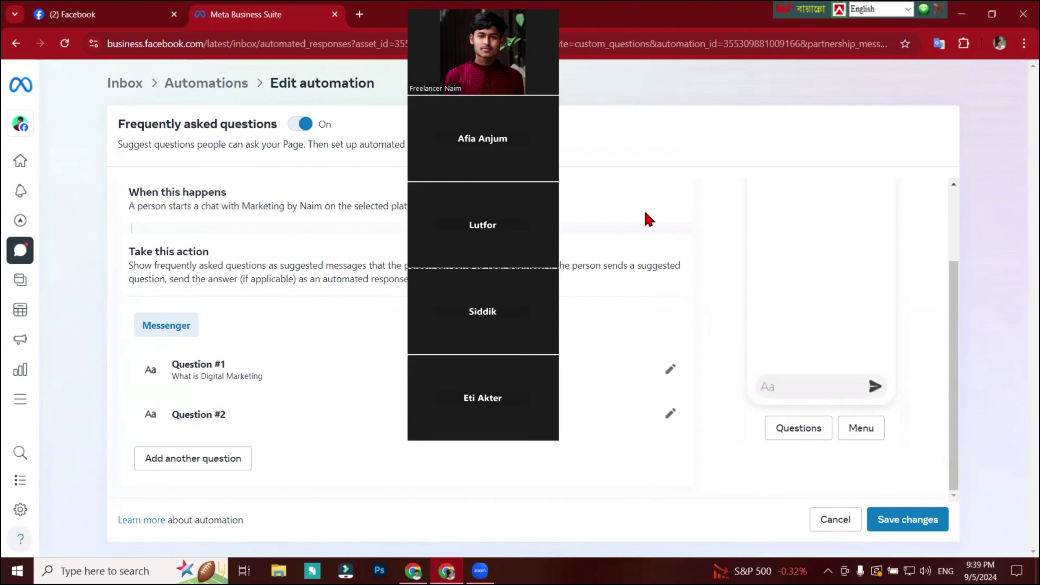
Expand FAQ Question #2 and select its empty Question field.
left_click(669, 413)
scroll(229, 325, "down", 5)
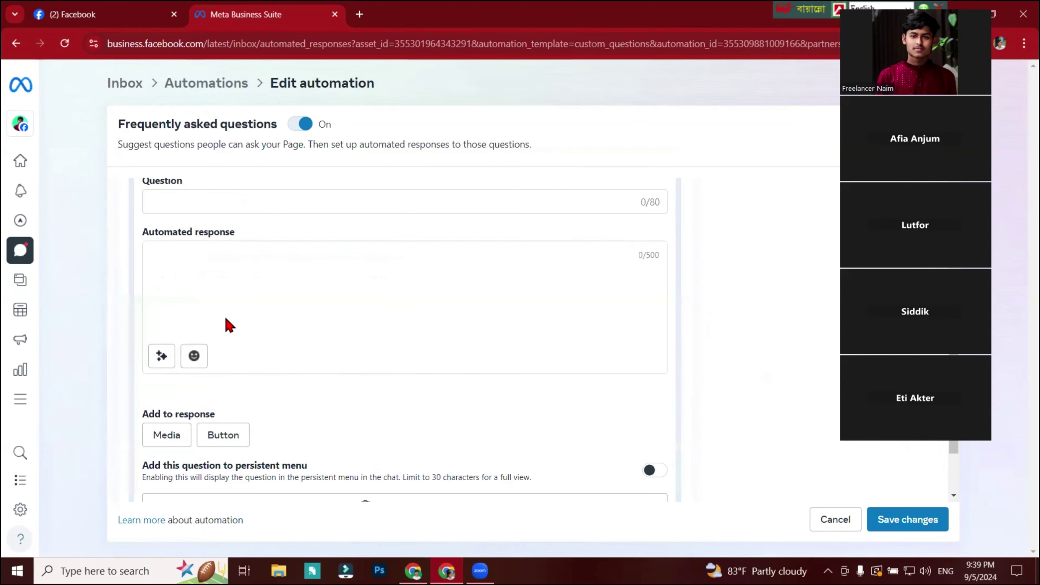
left_click(164, 205)
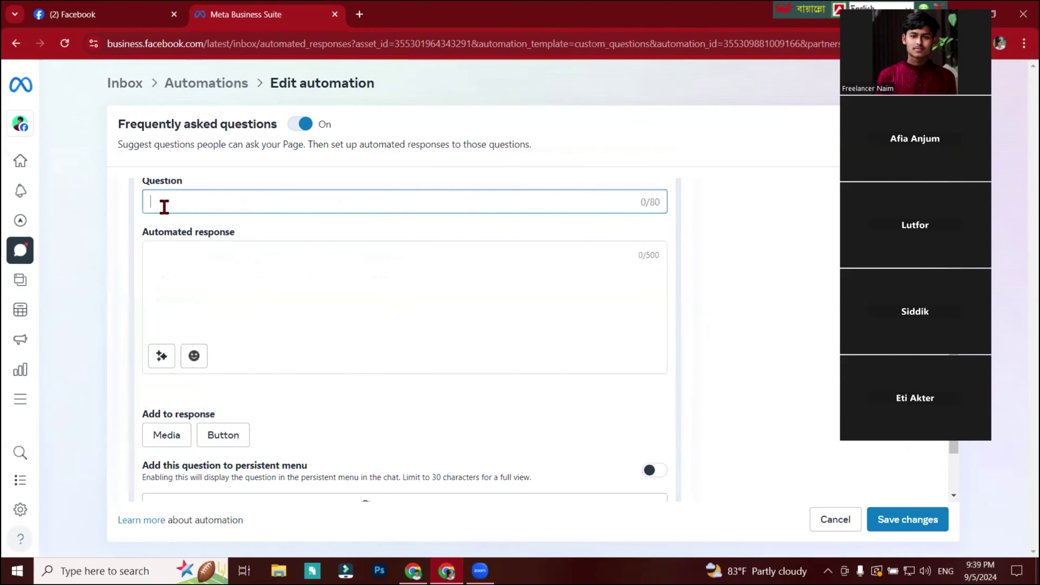
Glance at the Facebook page, then launch WhatsApp from the Start menu.
left_click(88, 12)
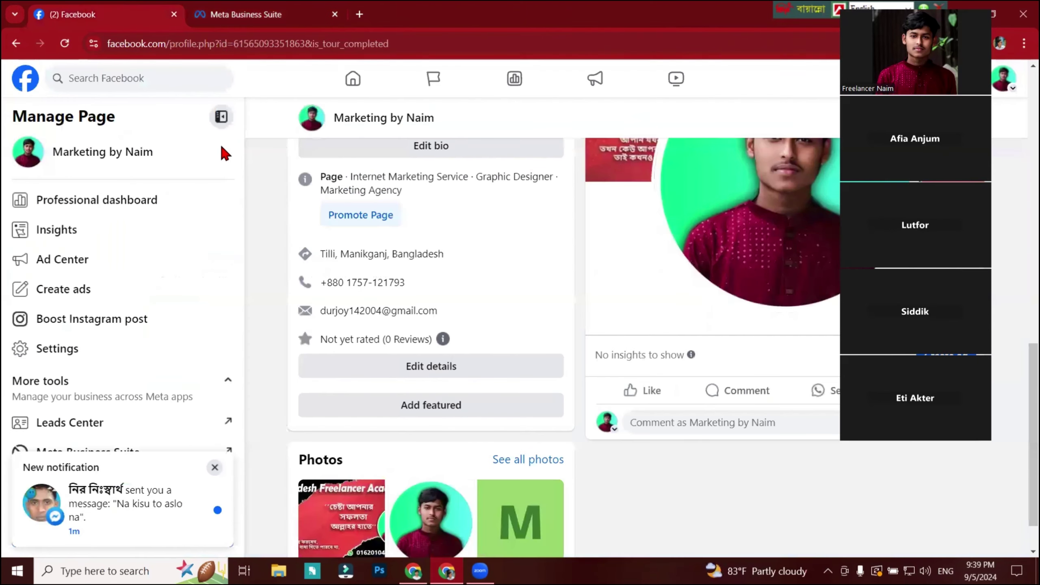
left_click(267, 13)
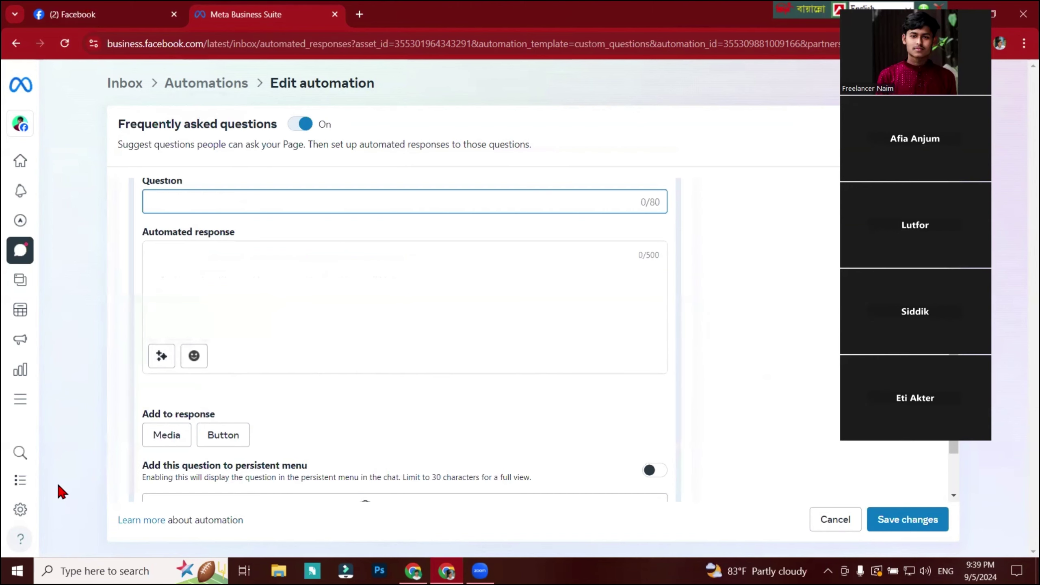
key("super")
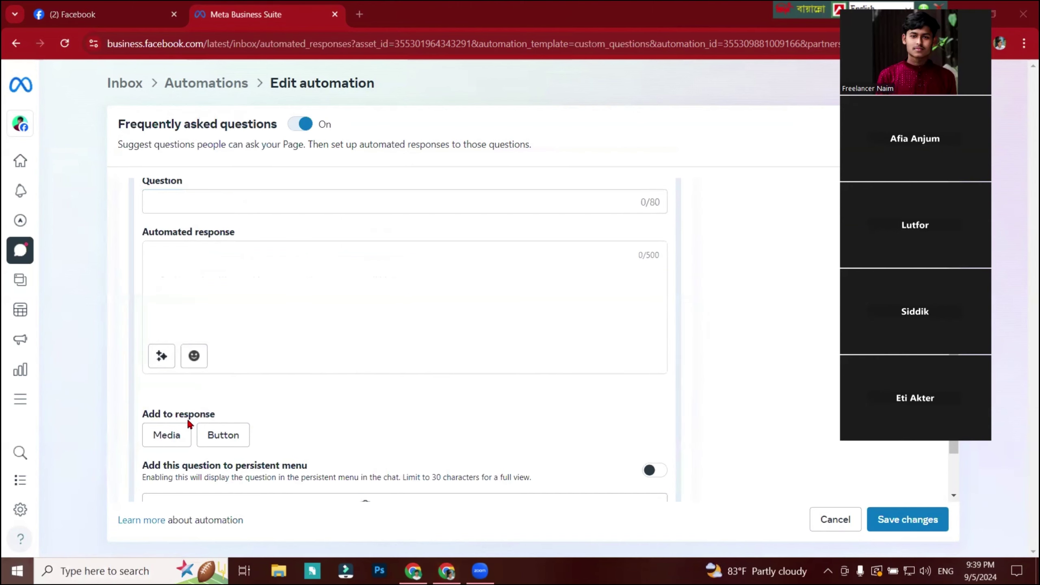
left_click(320, 303)
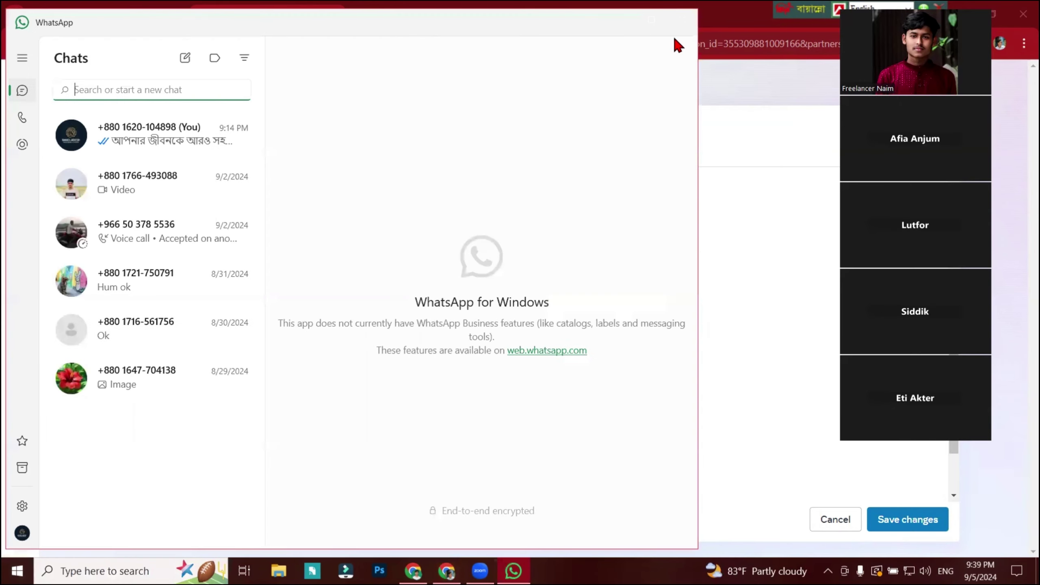
Open the (You) message-yourself chat in WhatsApp, then close WhatsApp.
left_click(130, 153)
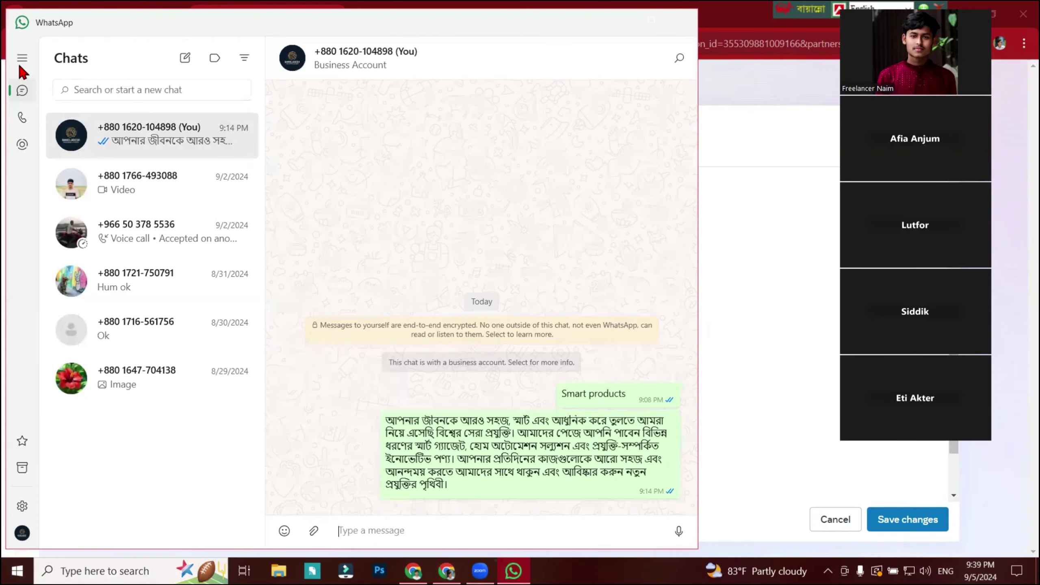
left_click(21, 61)
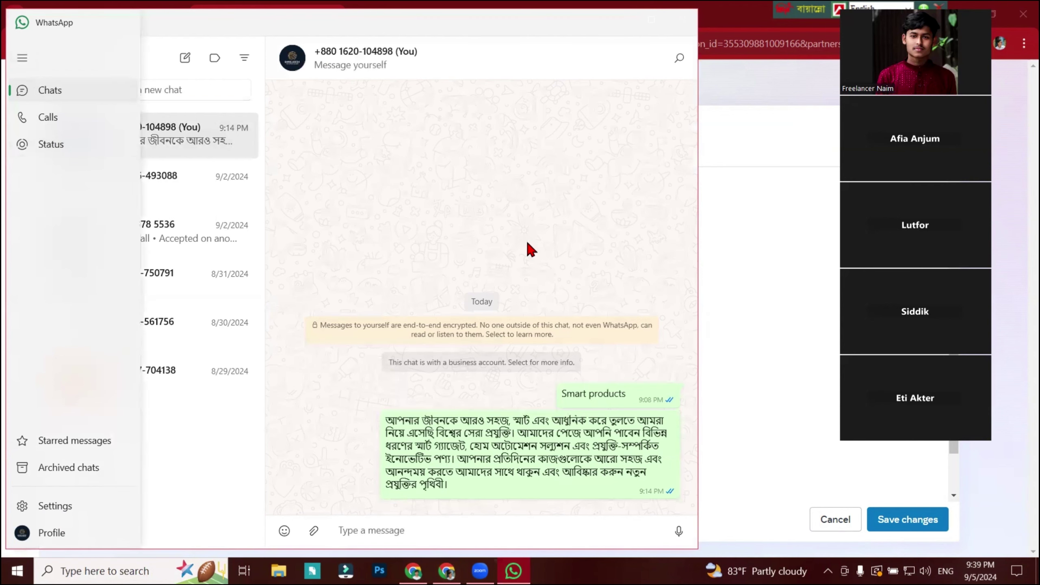
left_click(678, 21)
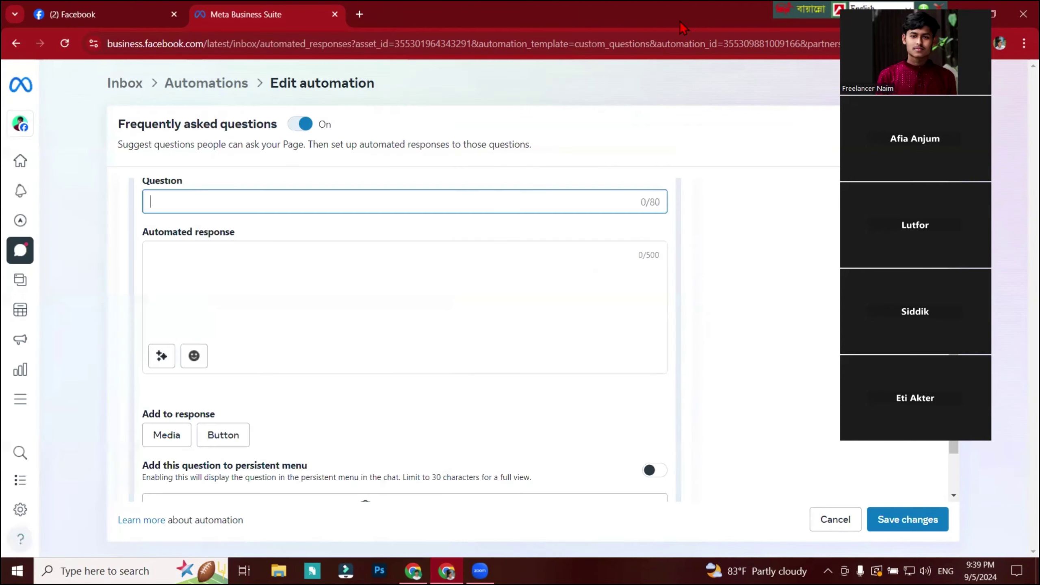
Toggle the FAQ automation off and back on, then go to the Page inbox.
left_click(306, 125)
left_click(307, 126)
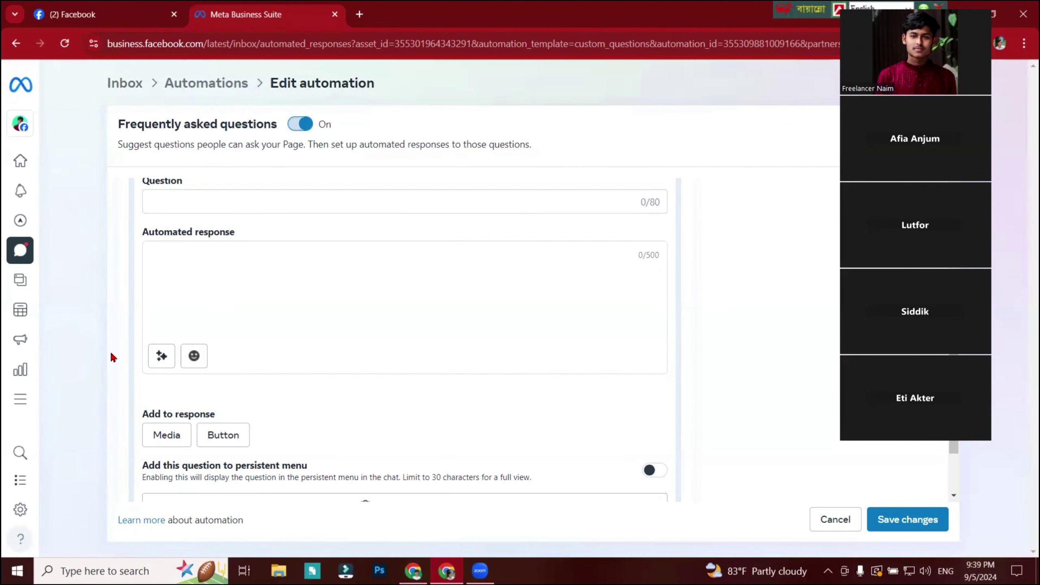
left_click(20, 249)
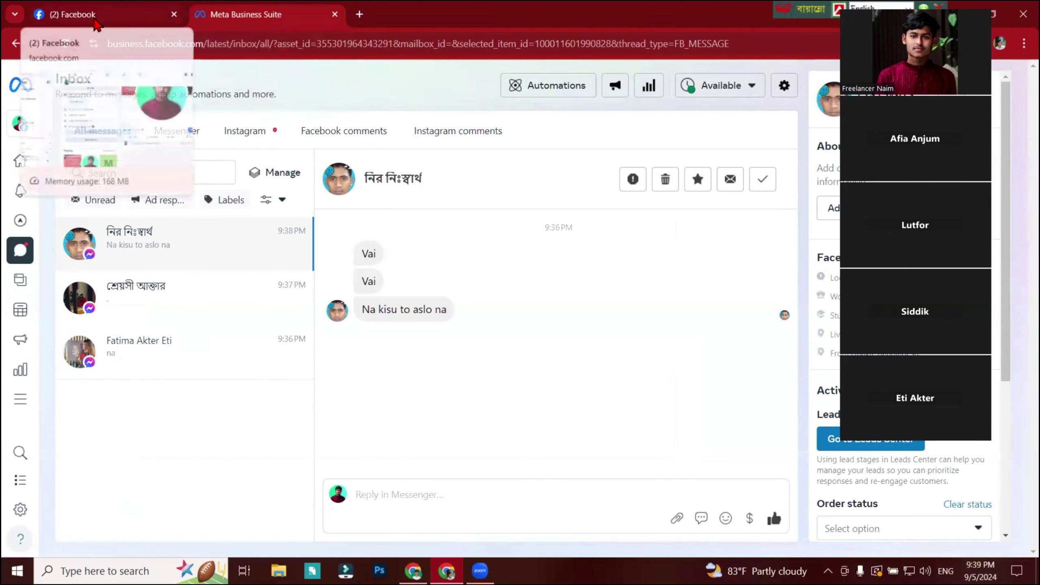
Copy the Marketing by Naim page address and open a new Chrome window from the desktop shortcut.
left_click(103, 14)
left_click(422, 43)
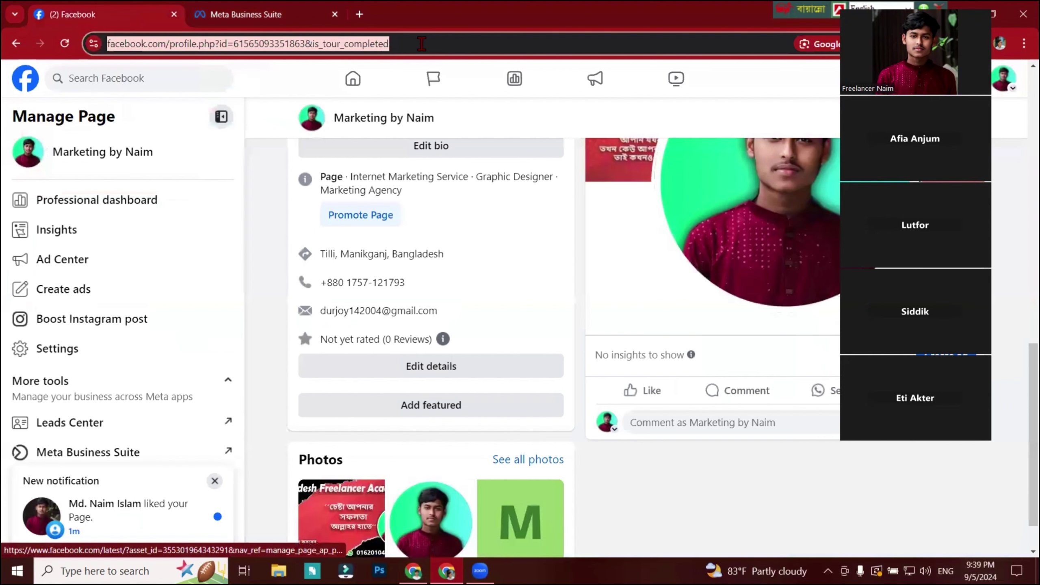
left_click(422, 43)
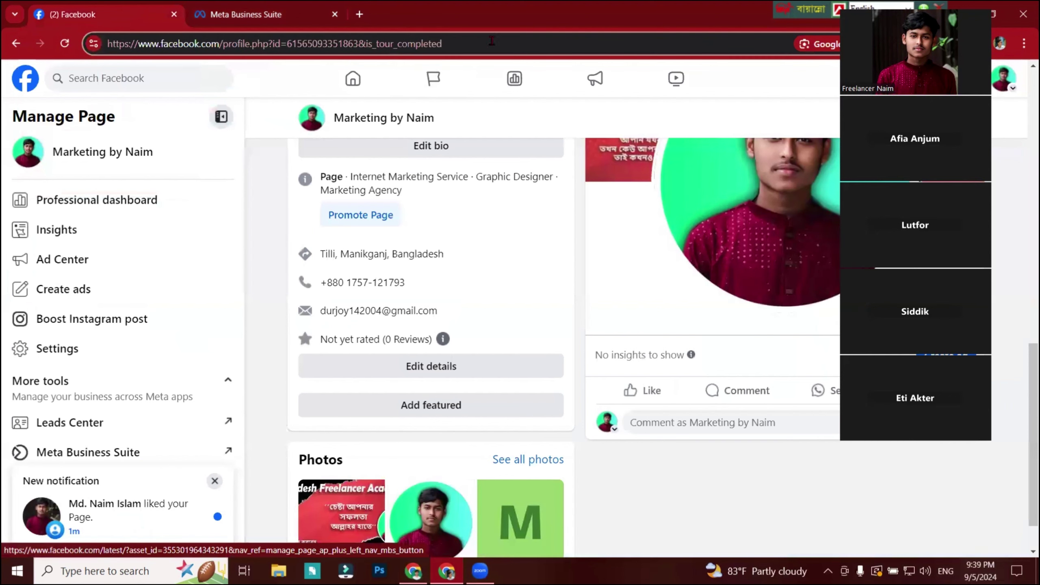
left_click_drag(487, 44, 74, 97)
key("ctrl+c")
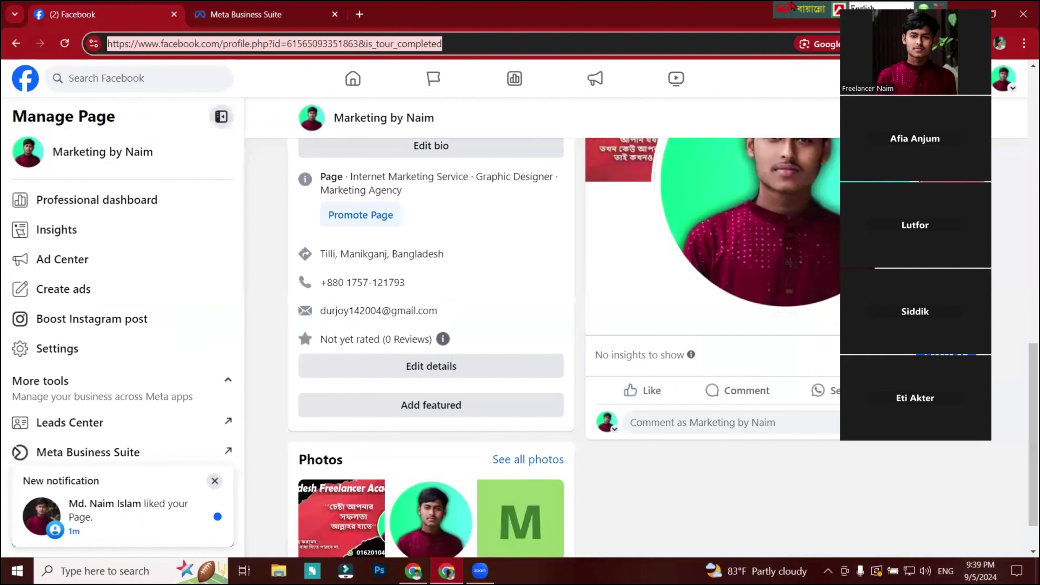
left_click_drag(901, 13, 858, 83)
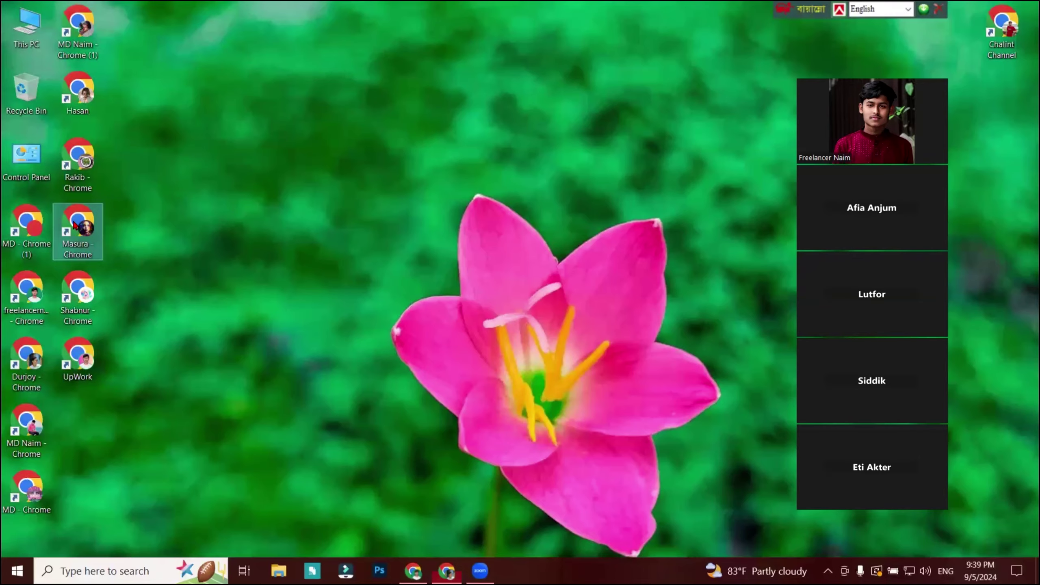
double_click(80, 230)
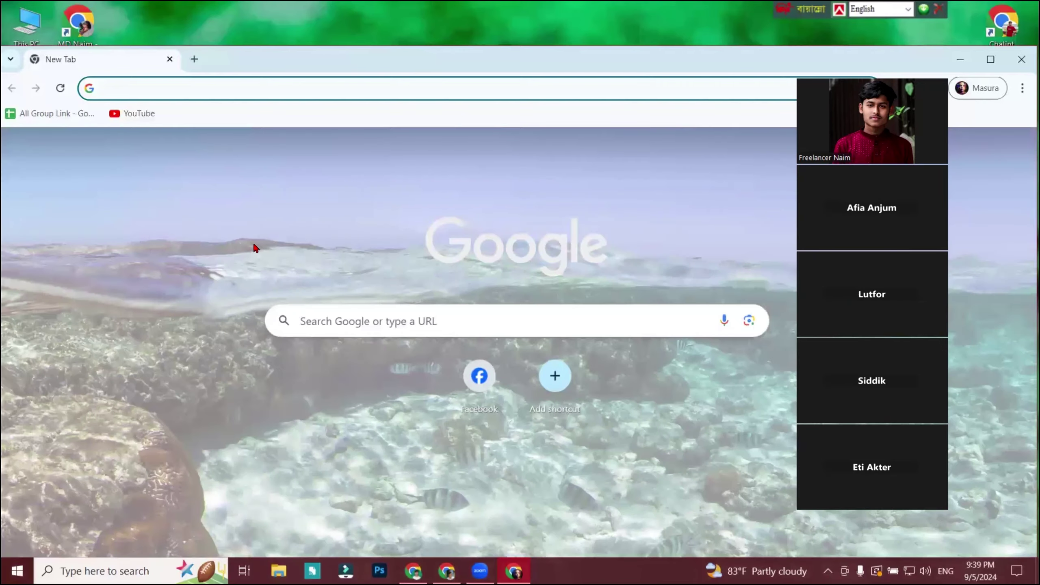
Load the pasted Marketing by Naim page address in the new Chrome window and maximize it.
key("ctrl+v")
key("Return")
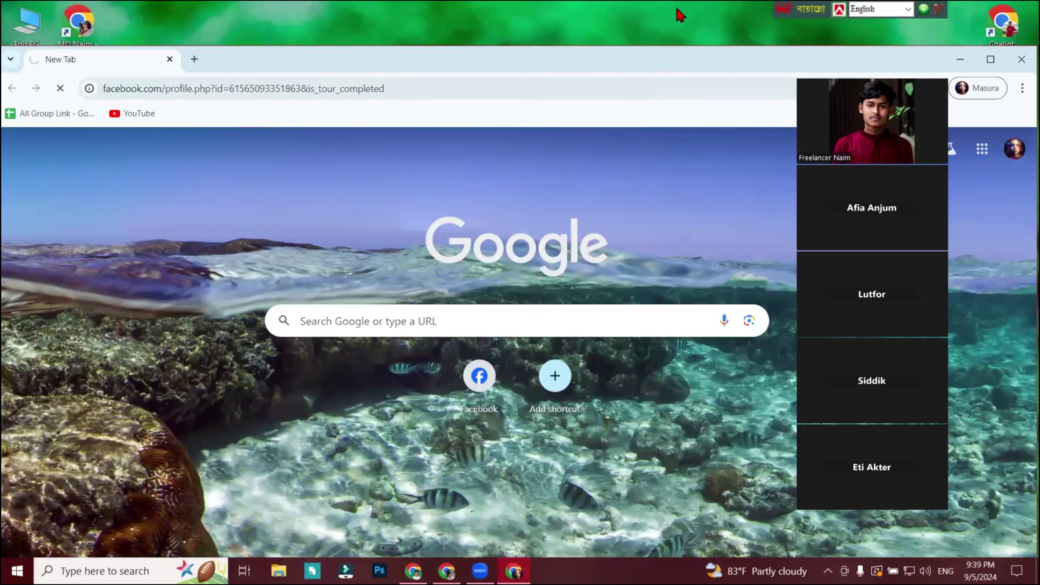
double_click(676, 48)
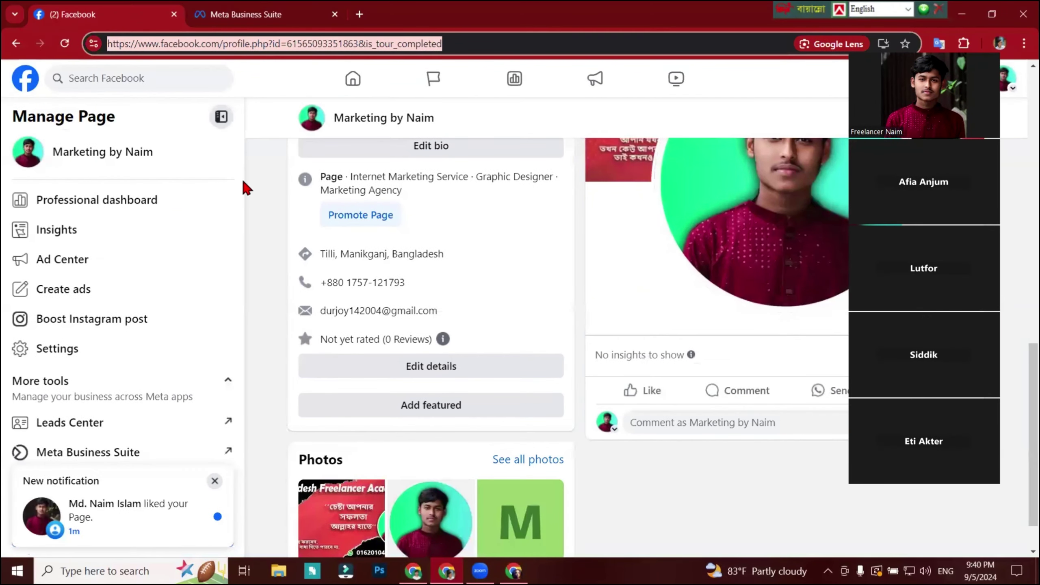
Check the Page owner's window and Business Suite inbox, then switch to the visitor's Chrome window.
left_click(456, 49)
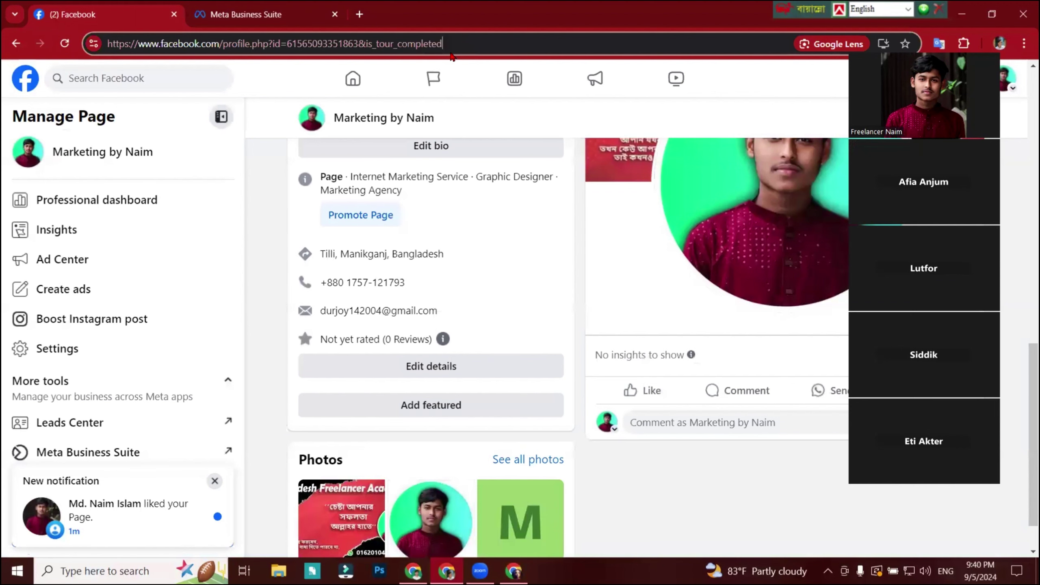
left_click_drag(455, 44, 587, 64)
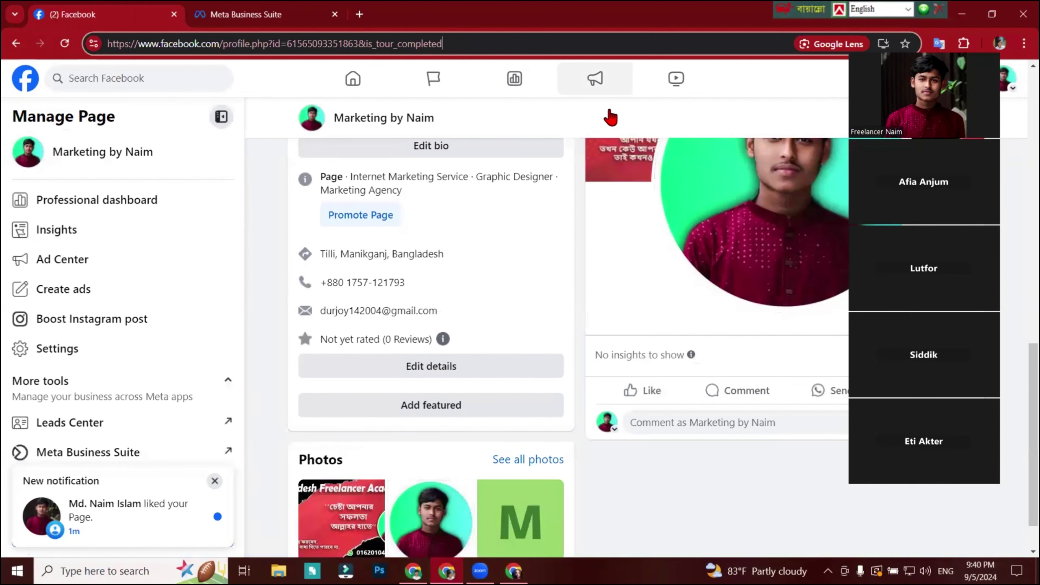
scroll(577, 529, "up", 10)
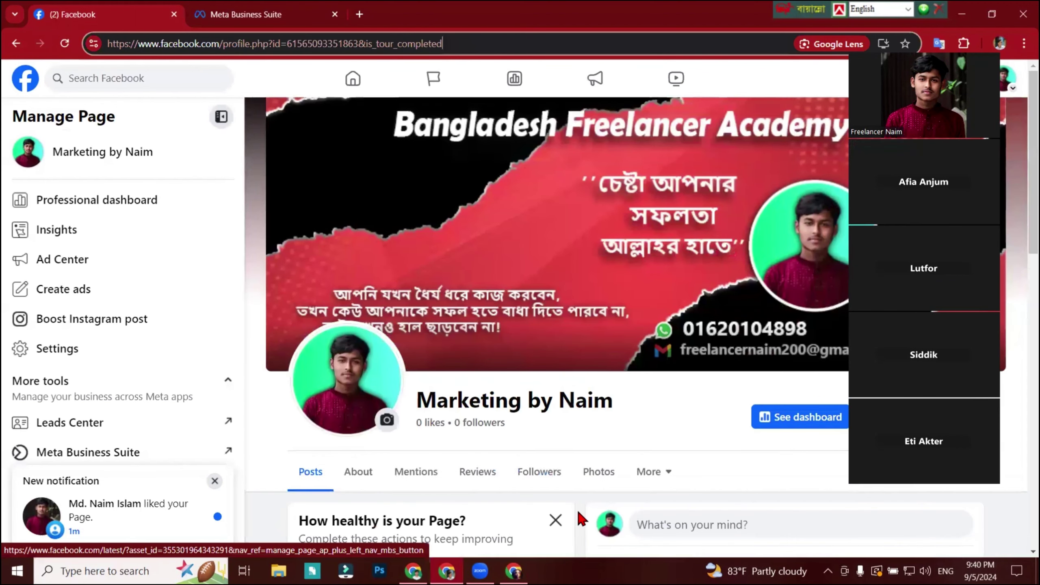
scroll(581, 518, "down", 1)
left_click_drag(620, 333, 414, 333)
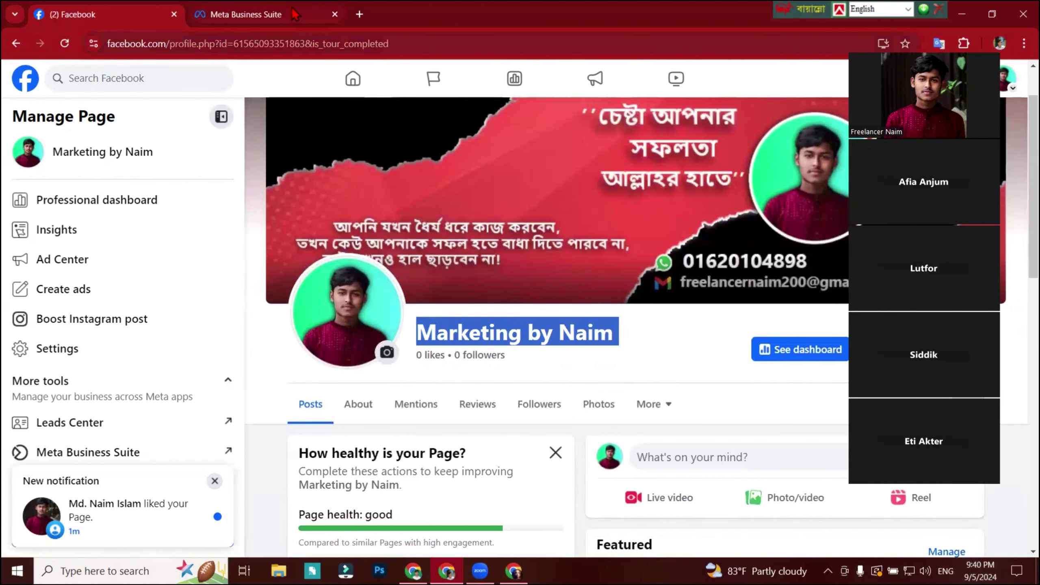
left_click(238, 13)
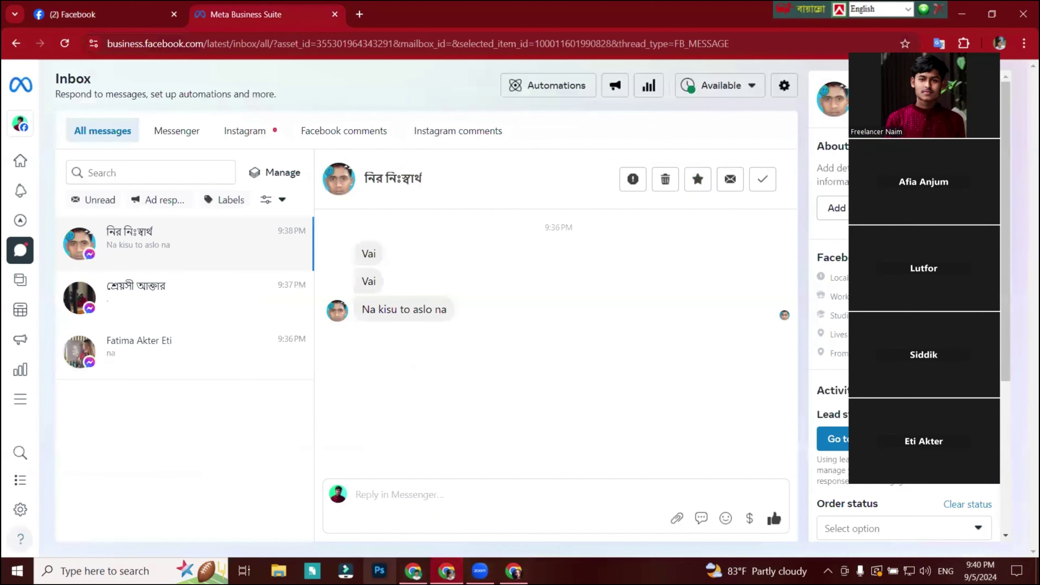
left_click(513, 571)
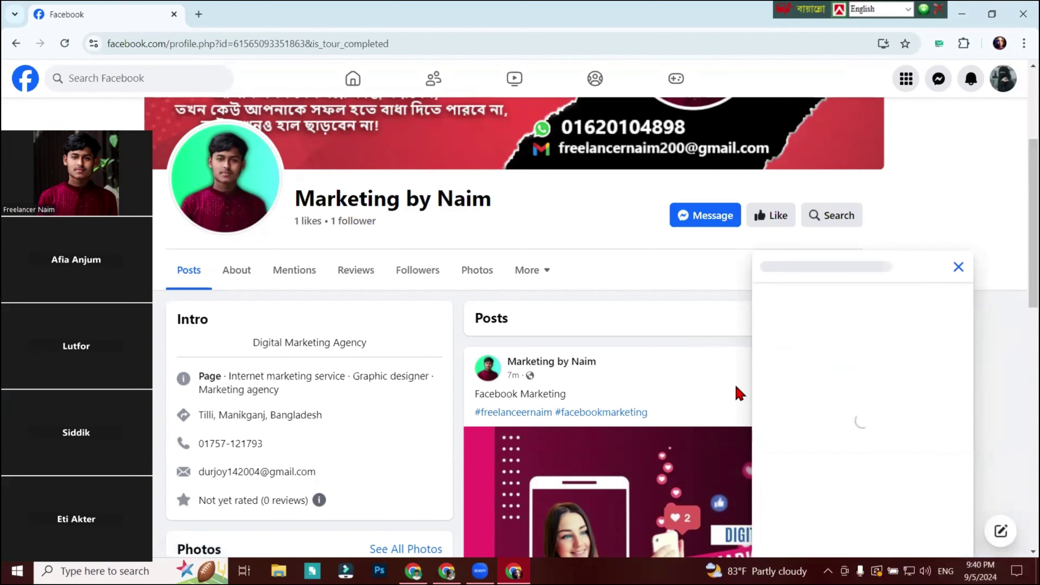
Review the Marketing by Naim chat and screen-capture the suggested 'What is Digital Marketing' question.
scroll(741, 391, "down", 5)
scroll(750, 403, "up", 3)
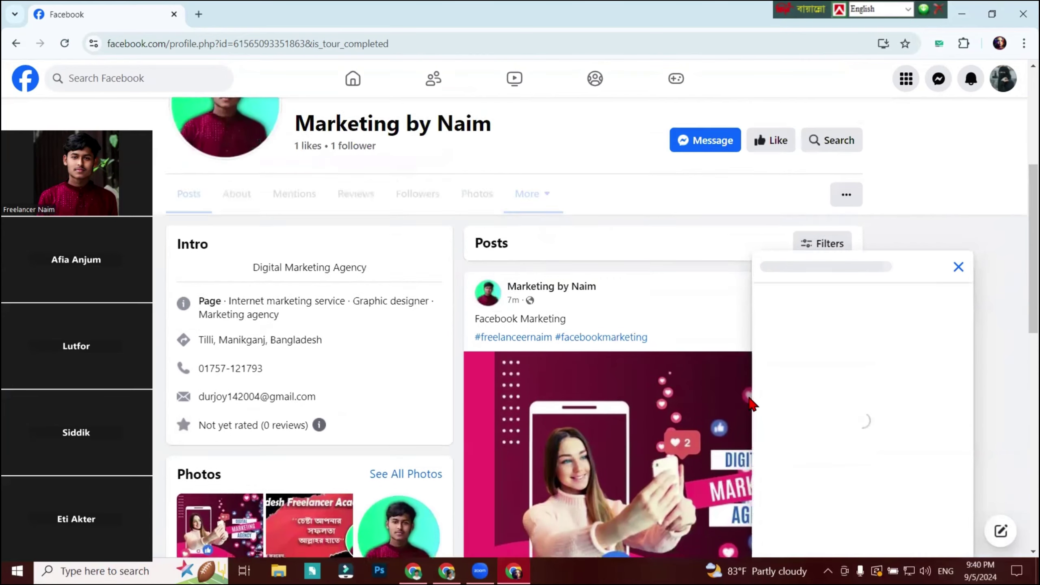
scroll(741, 408, "up", 5)
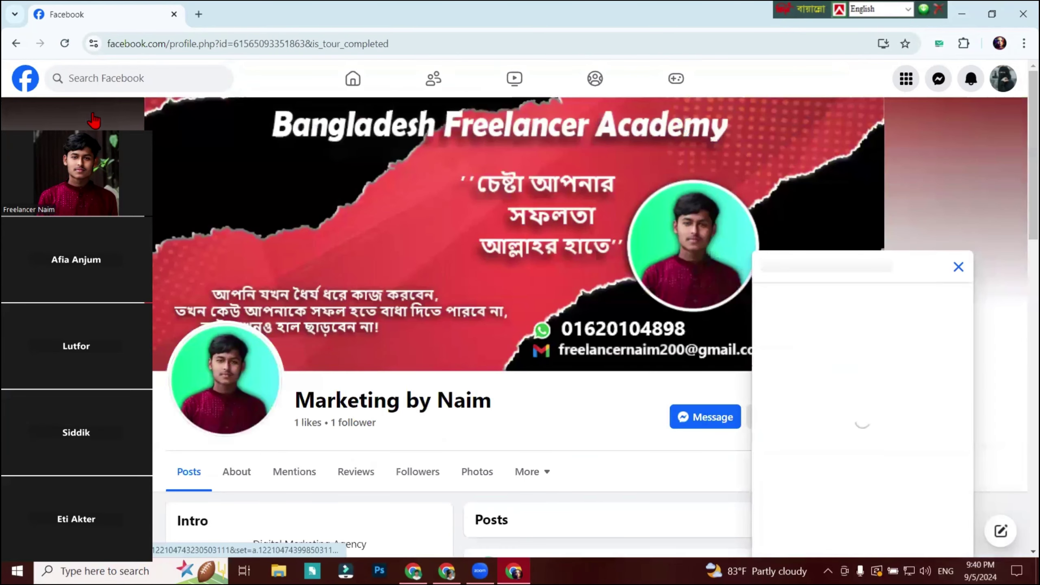
left_click_drag(136, 127, 290, 64)
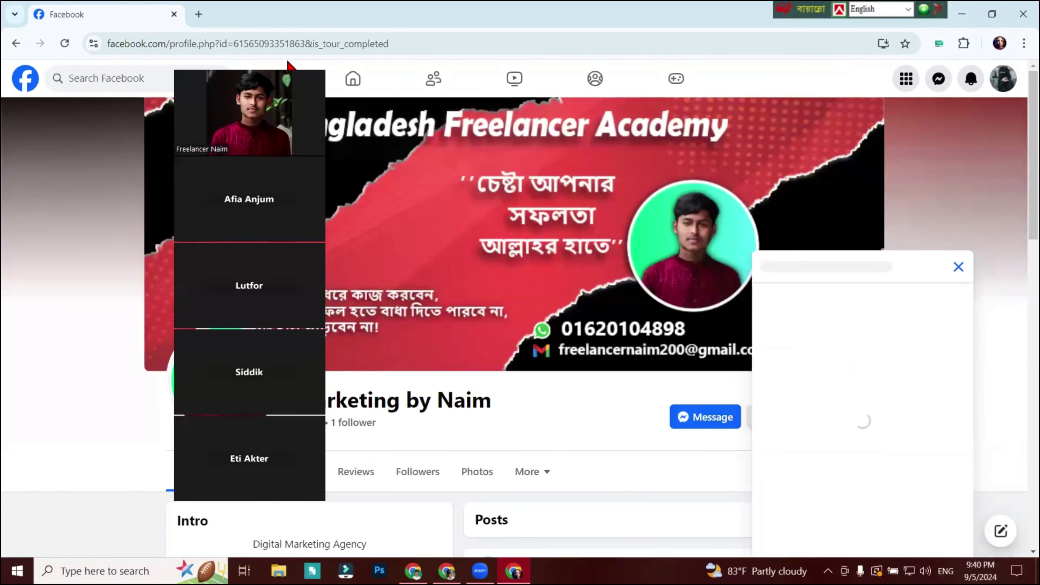
scroll(894, 349, "down", 5)
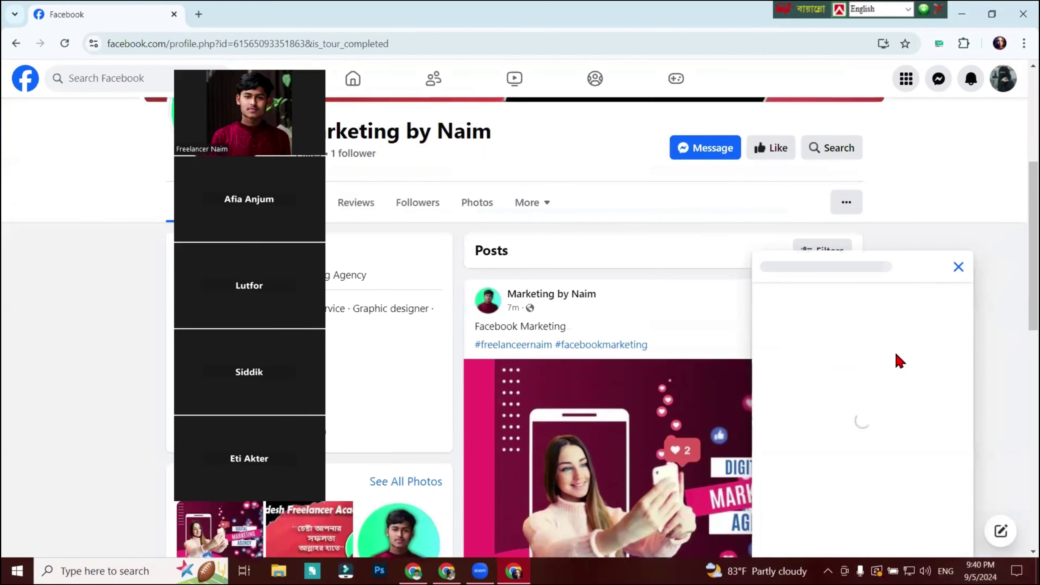
scroll(896, 360, "up", 5)
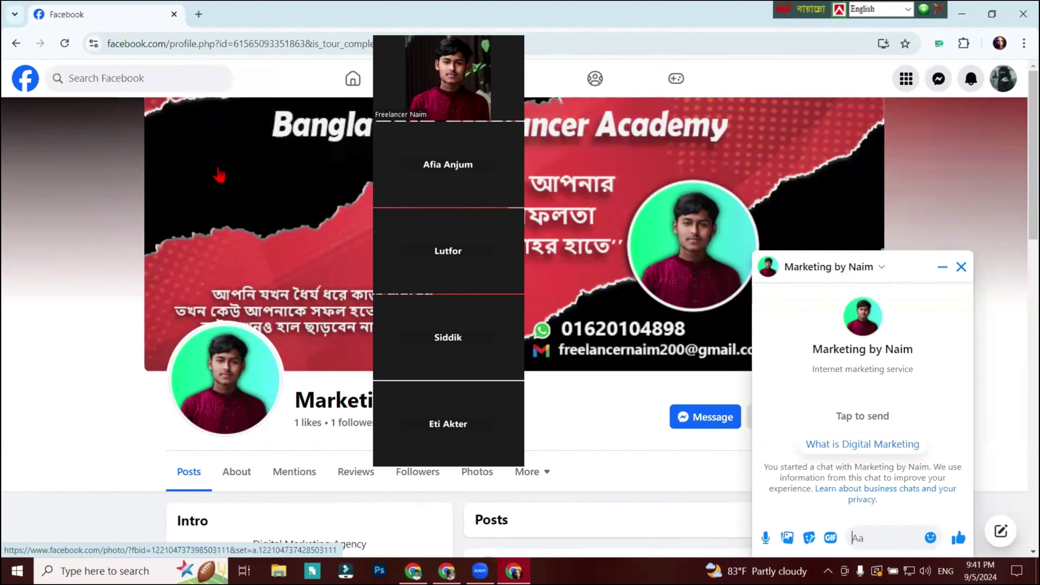
key("Print")
left_click_drag(791, 420, 942, 466)
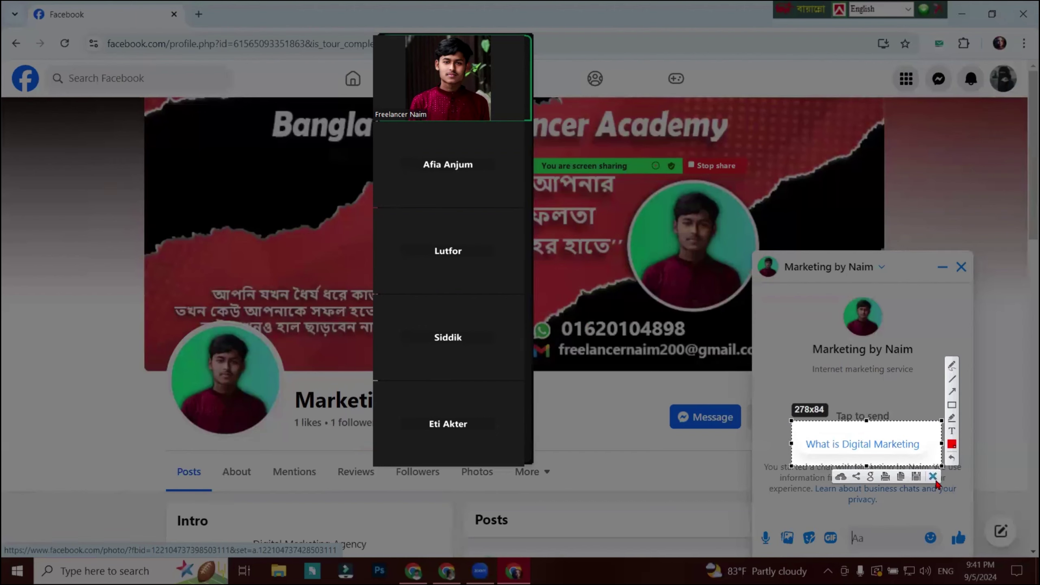
left_click(933, 476)
Send 'What is Digital Marketing' to the page, read the automated answer, then bring up Meta Business Suite.
left_click(892, 448)
scroll(895, 450, "down", 5)
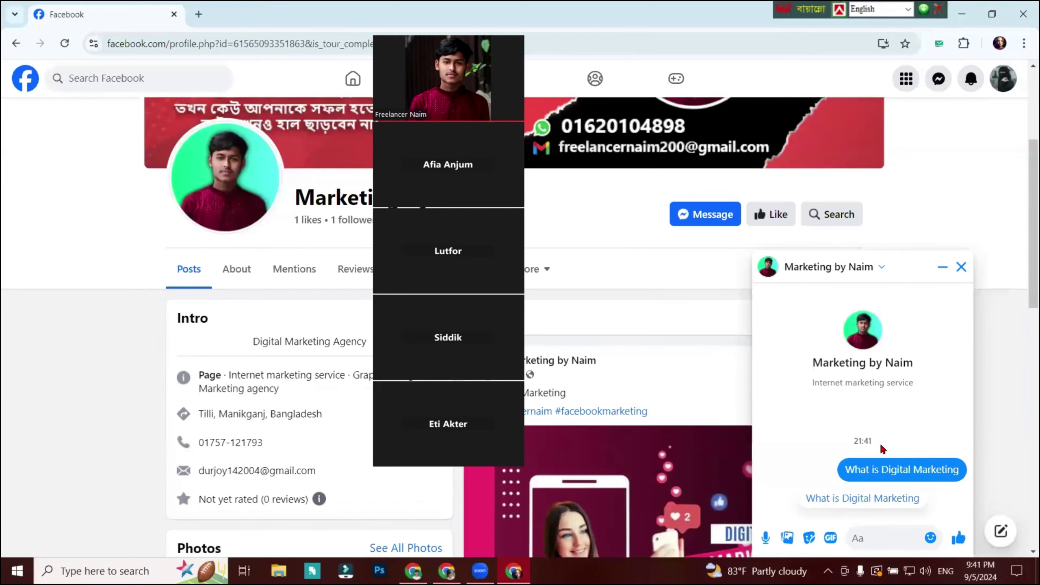
scroll(871, 443, "up", 5)
scroll(864, 439, "down", 1)
scroll(962, 293, "down", 1)
scroll(963, 293, "up", 2)
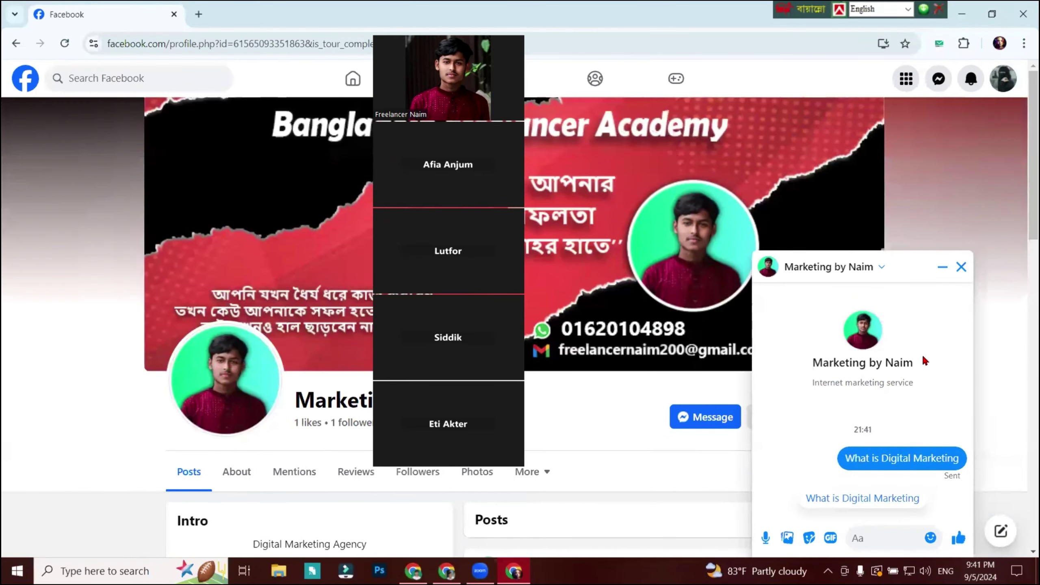
scroll(902, 375, "down", 5)
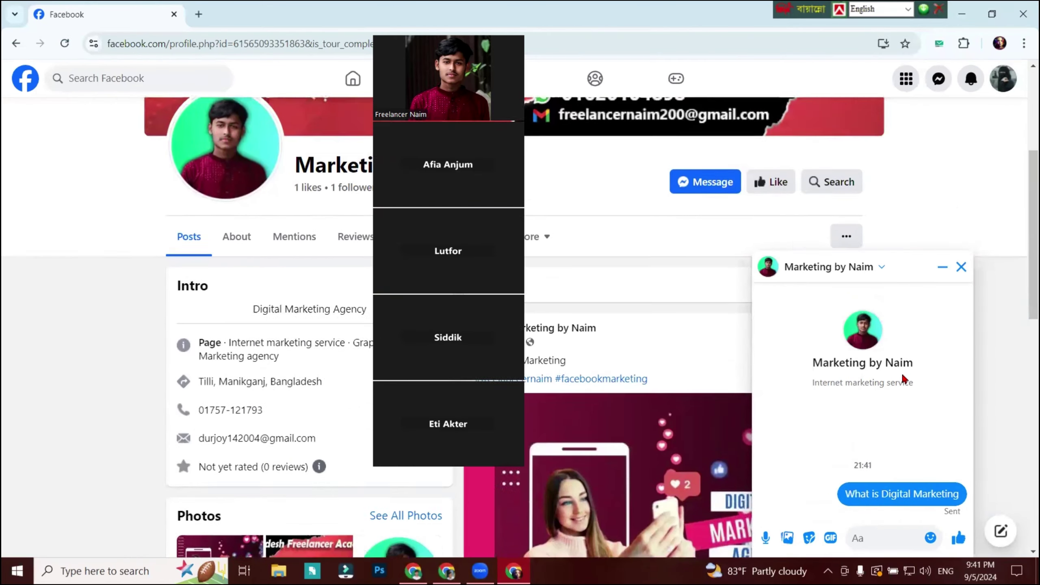
scroll(903, 378, "up", 5)
scroll(901, 372, "up", 3)
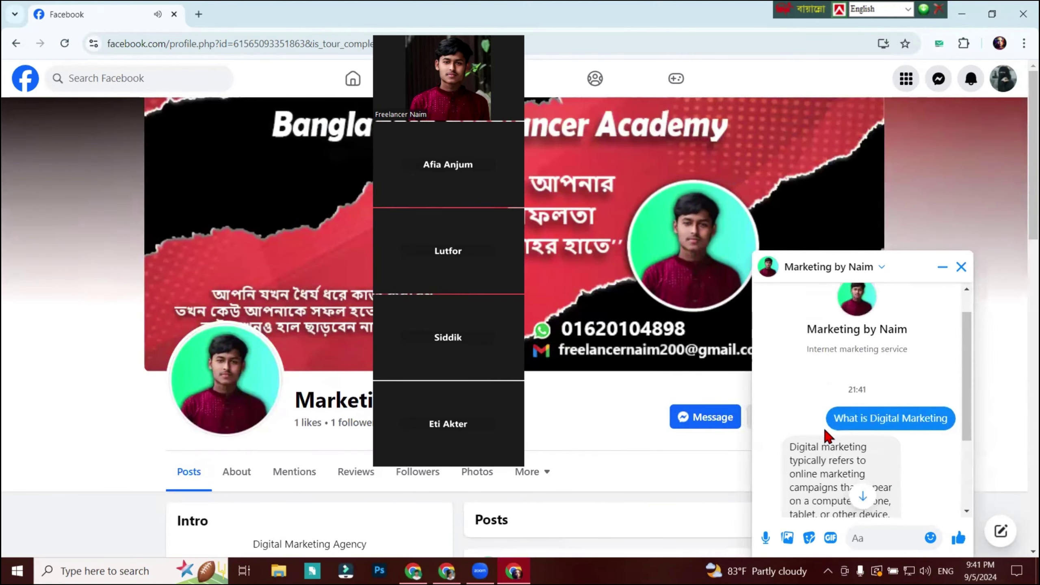
scroll(830, 437, "down", 1)
left_click(448, 512)
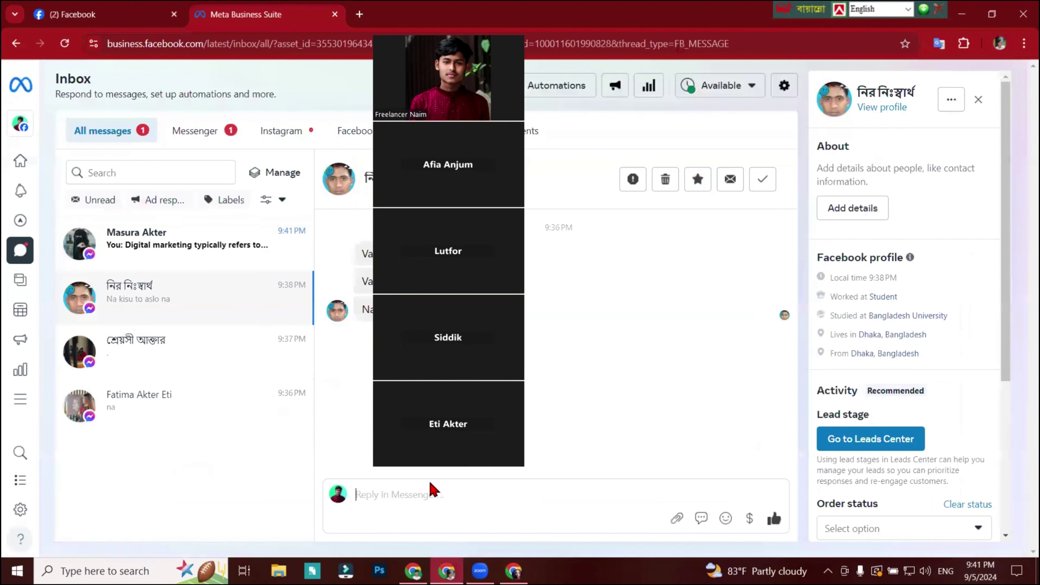
Open the newest conversation, show FAQ automation Question #1 and its response, then return to the visitor's Facebook window.
left_click(167, 254)
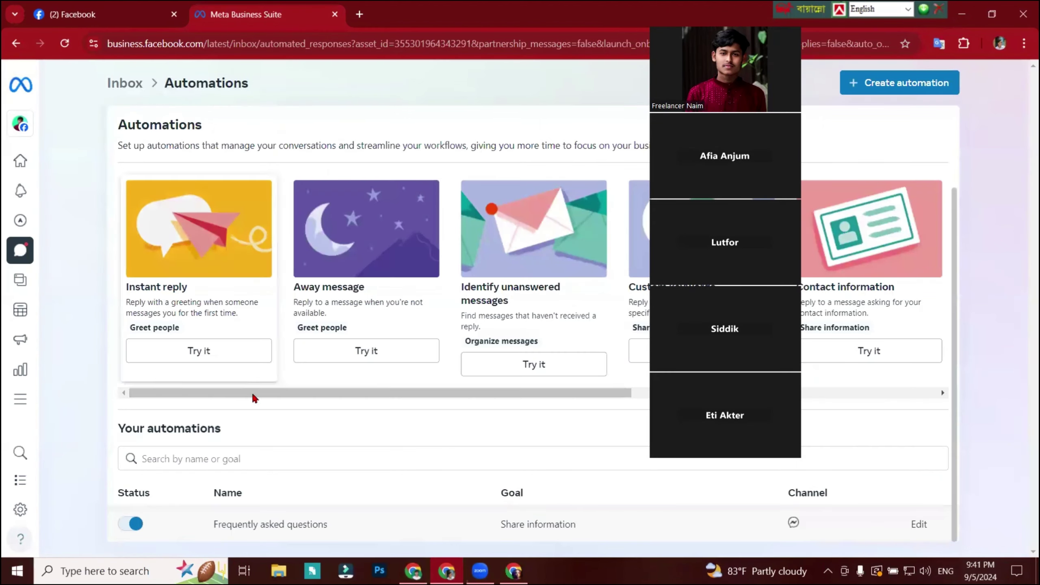
left_click(920, 526)
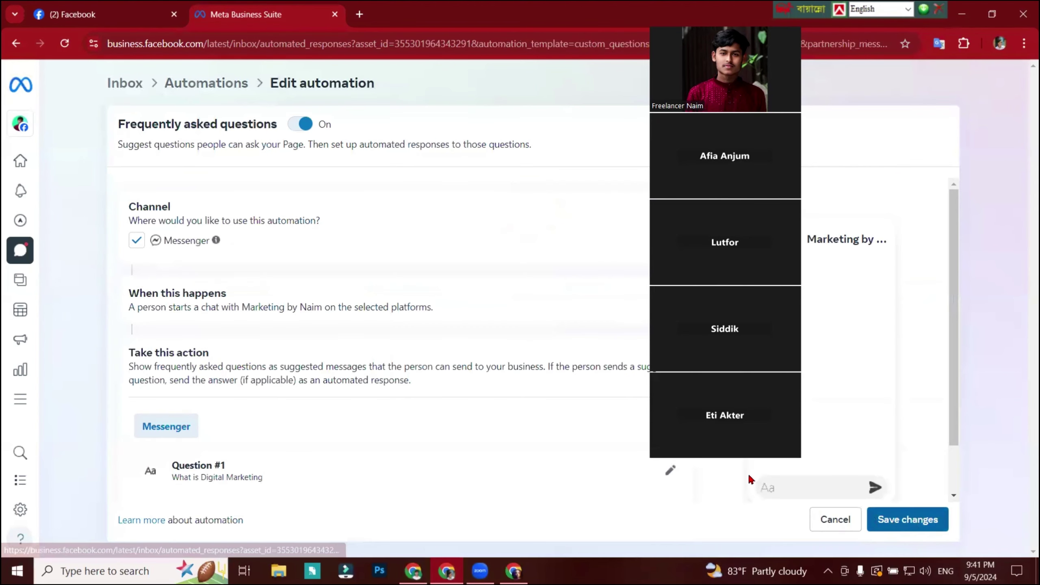
scroll(246, 410, "down", 1)
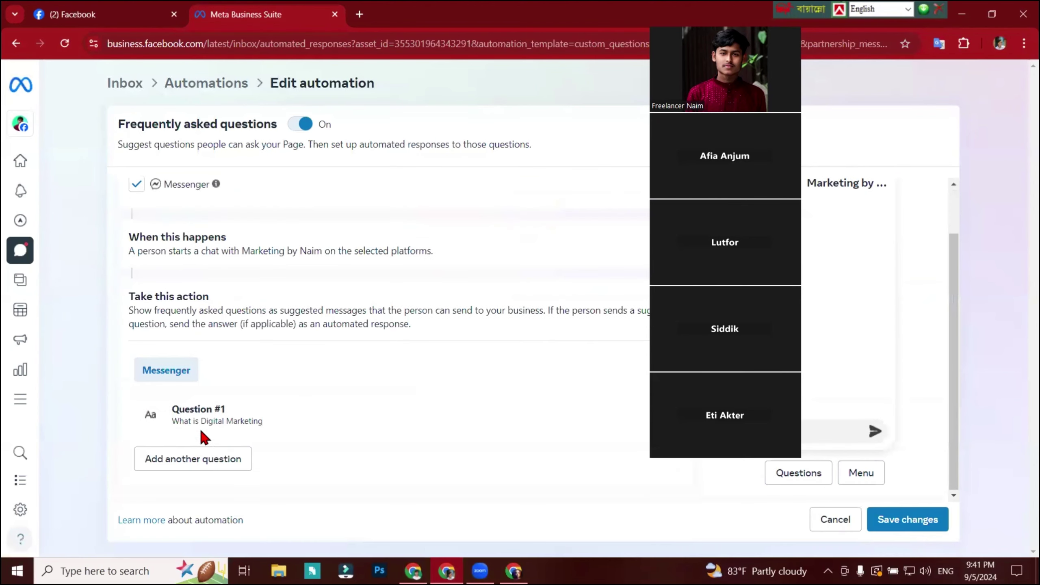
left_click(438, 449)
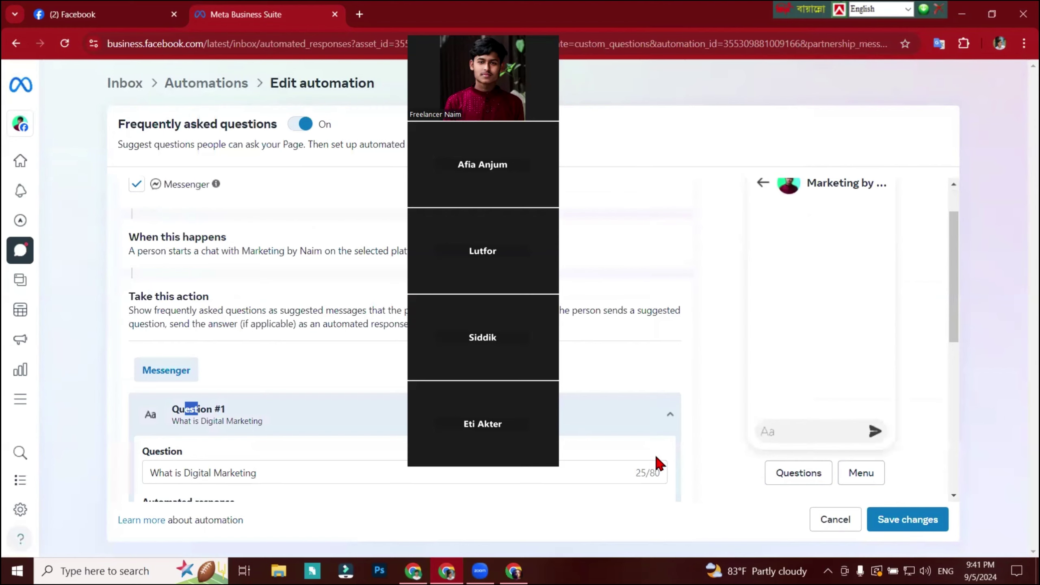
scroll(655, 451, "down", 5)
scroll(349, 418, "up", 1)
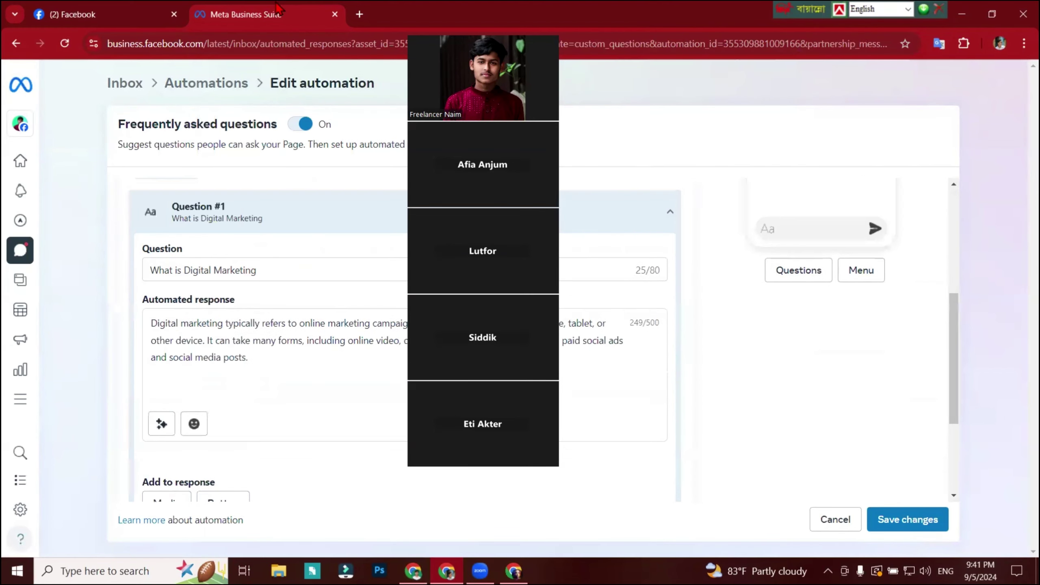
left_click(514, 571)
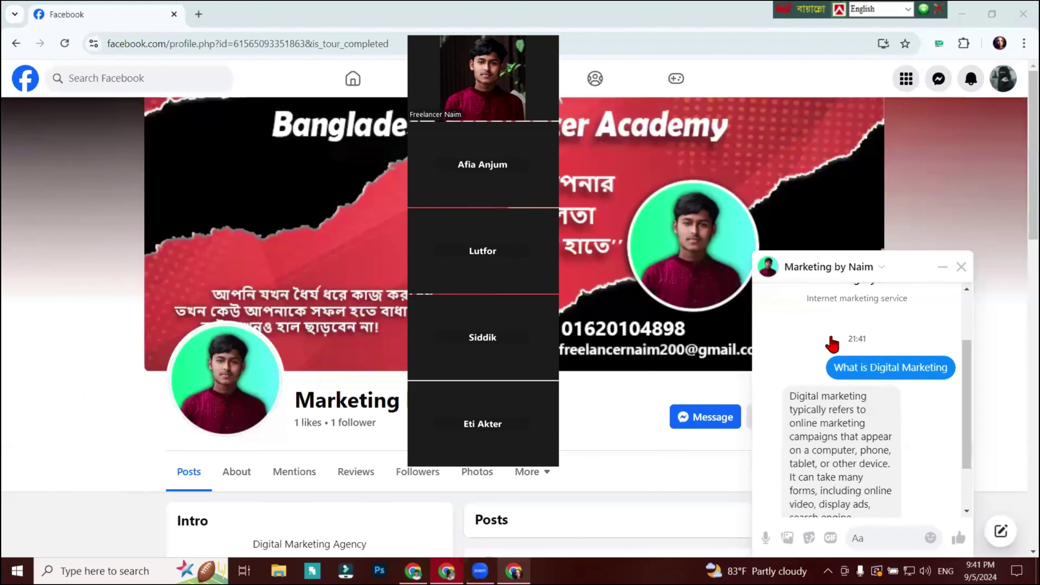
Close the Marketing by Naim chat and the visitor's Chrome window, then switch to the admin's Facebook tab.
left_click_drag(788, 393, 872, 317)
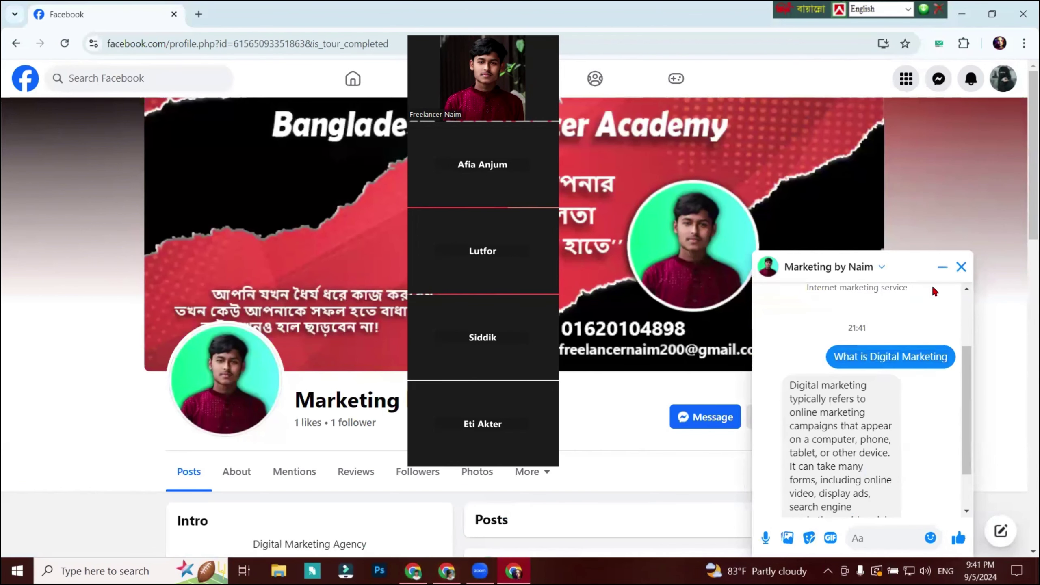
left_click(961, 267)
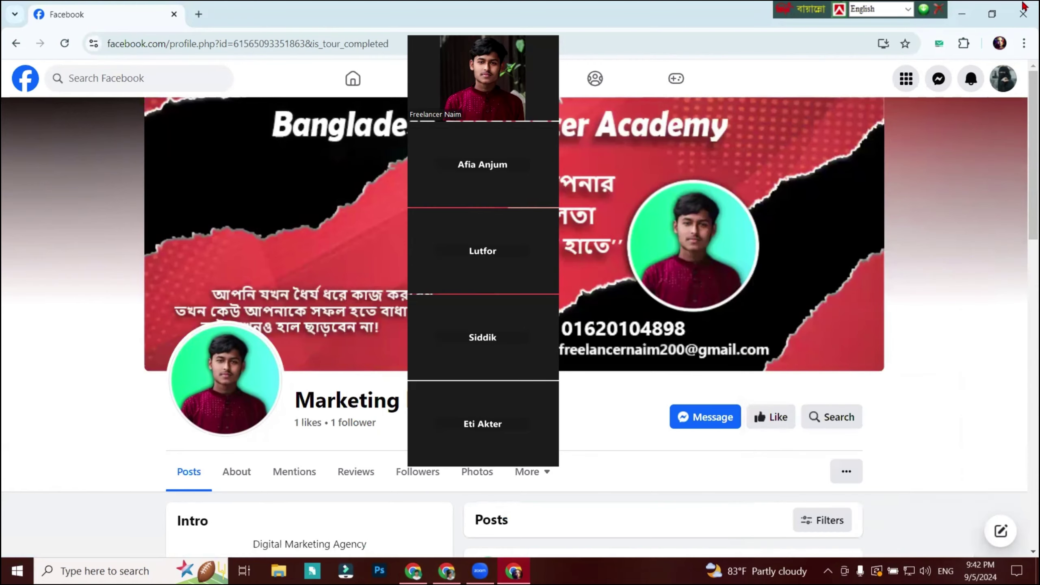
left_click(1023, 15)
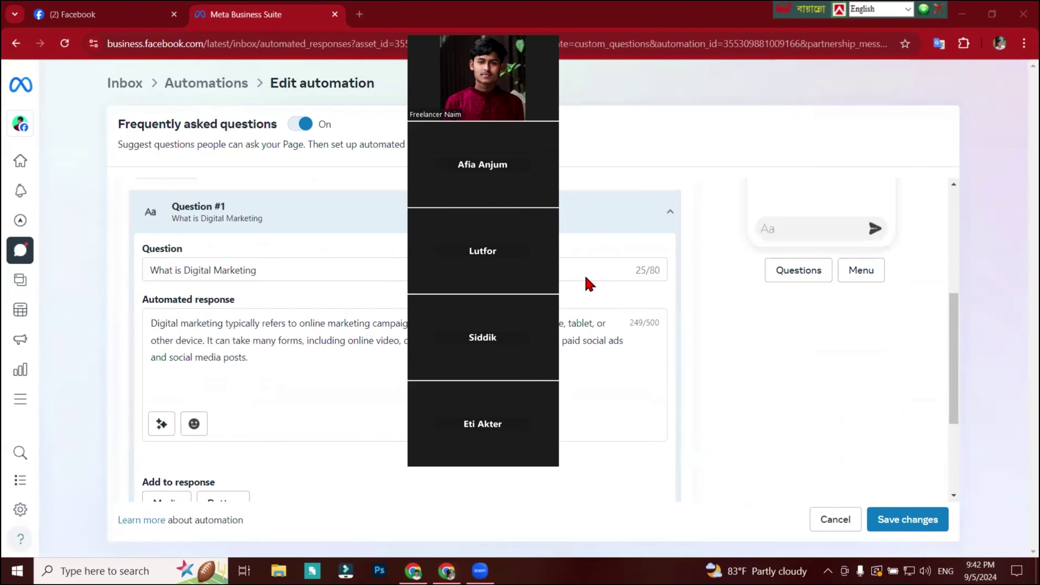
left_click_drag(509, 38, 655, 46)
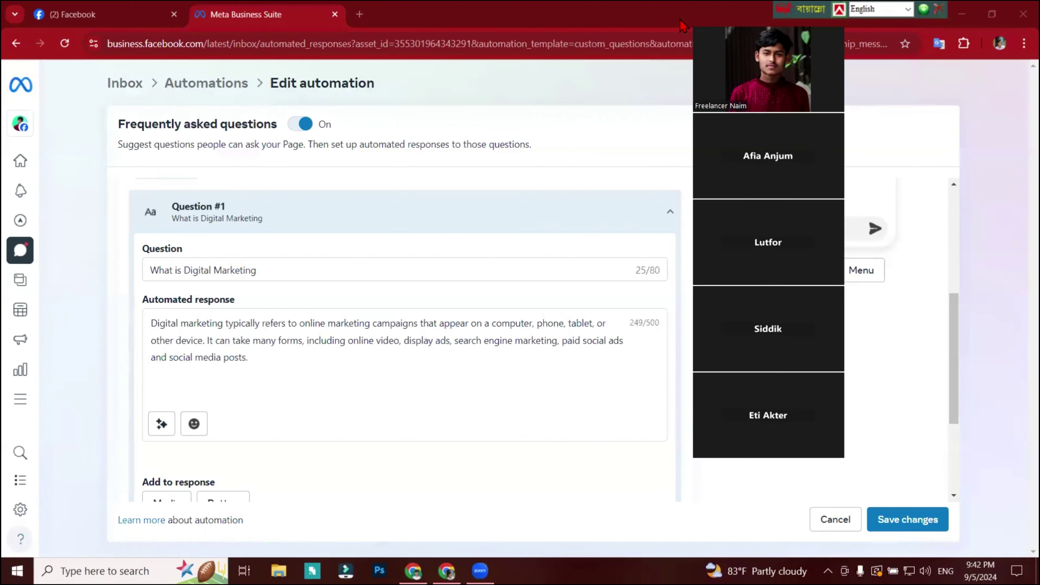
left_click(172, 15)
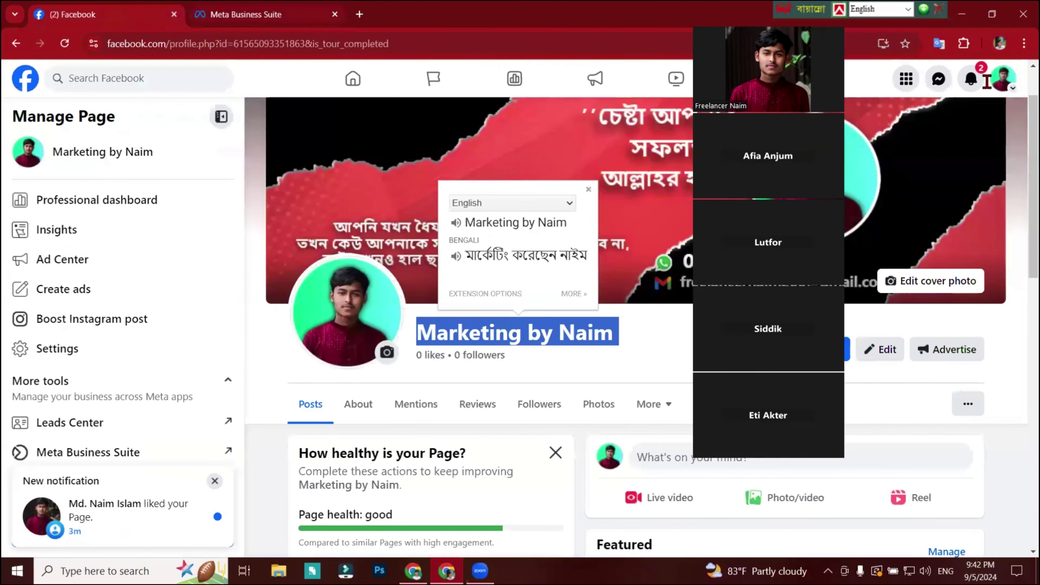
Check the page's notifications, then open Meta Business Suite's Inbox with its four Messenger conversations.
left_click(971, 78)
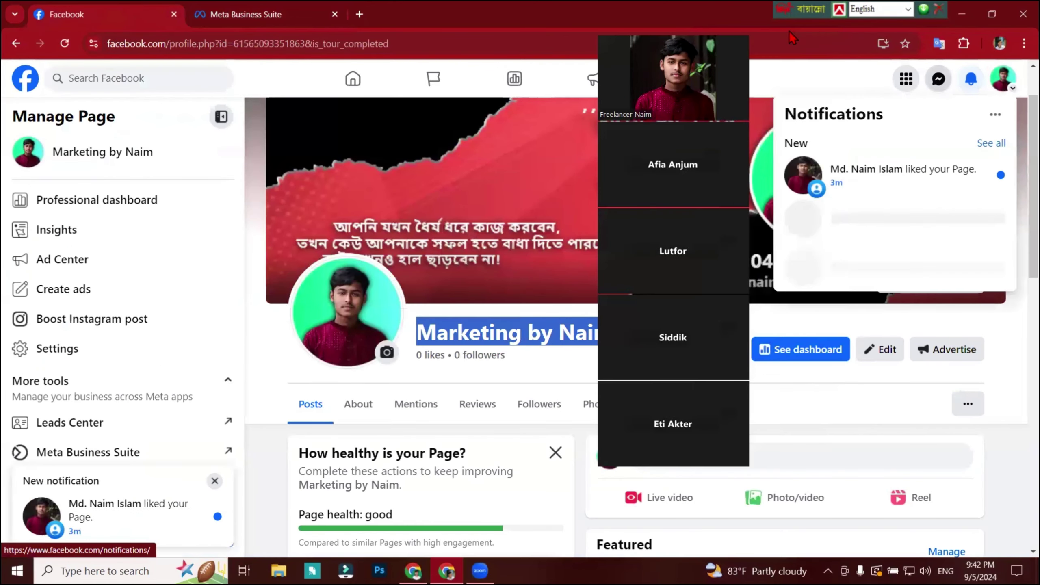
left_click(970, 80)
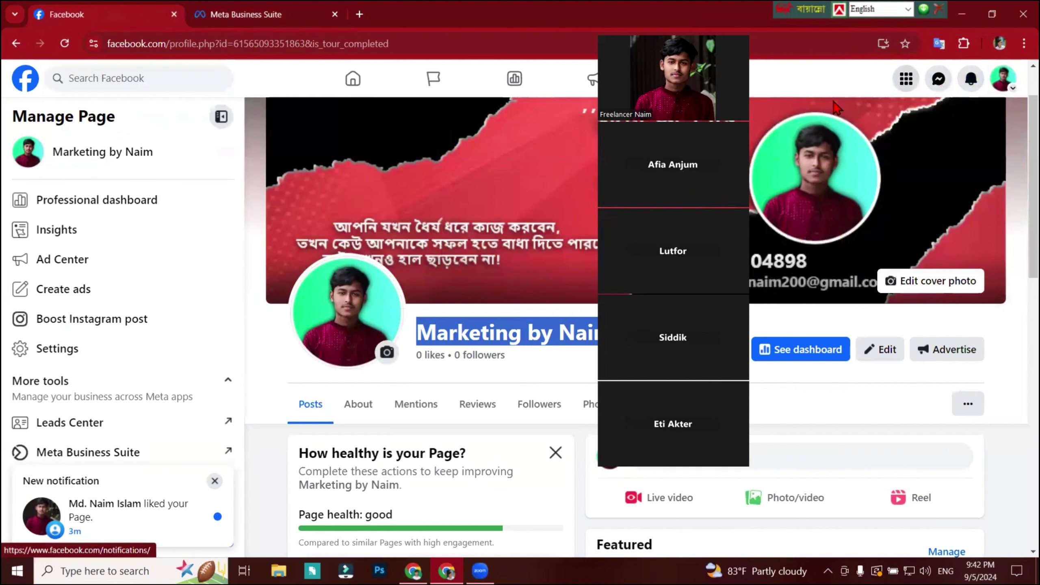
left_click(237, 16)
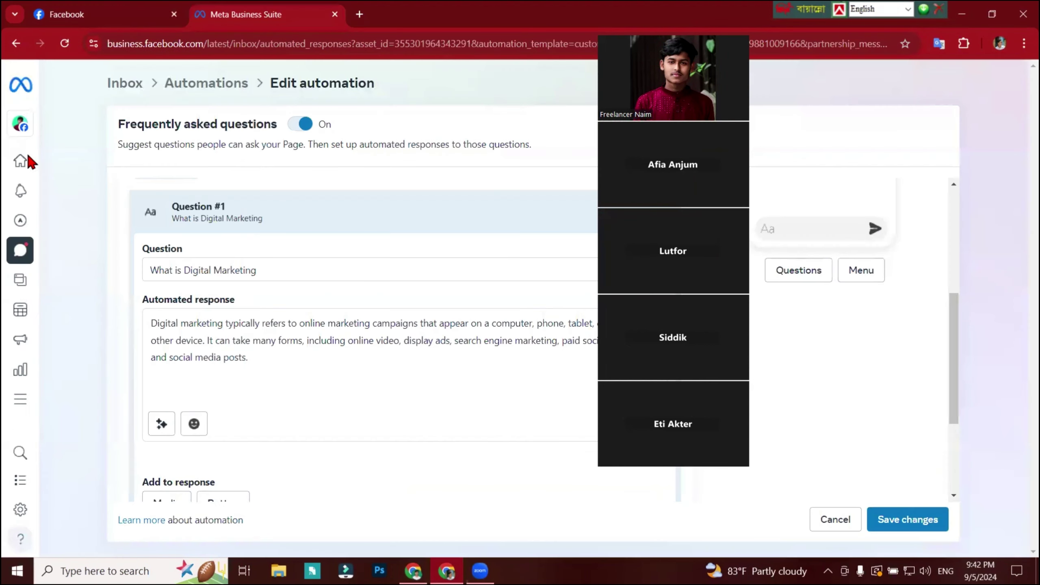
mouse_move(14, 249)
left_click(45, 255)
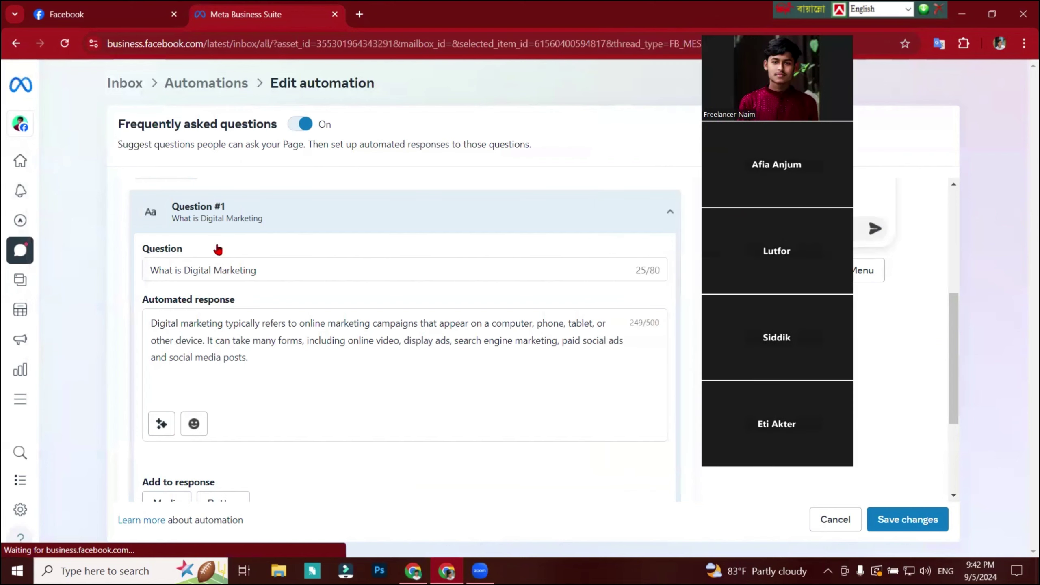
mouse_move(36, 114)
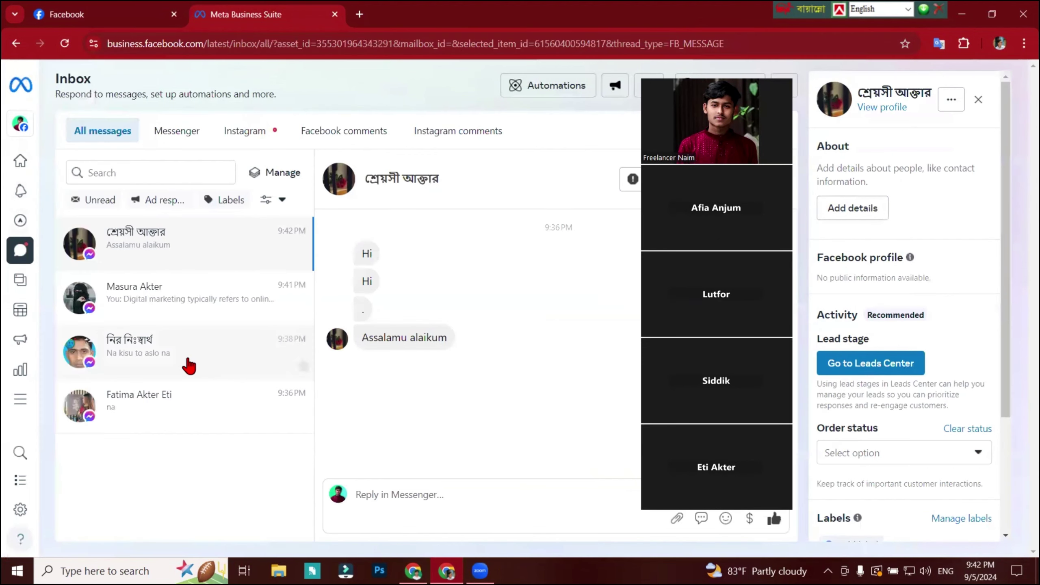
Open the third visitor's 'Na kisu to aslo na' chat, then minimize the Meta Business Suite window.
left_click(194, 362)
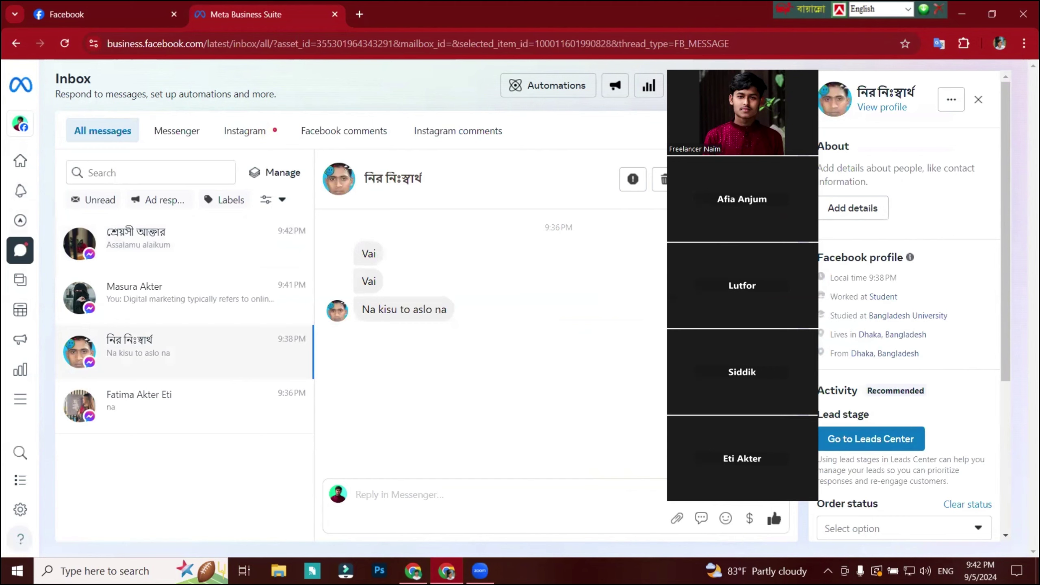
left_click(962, 14)
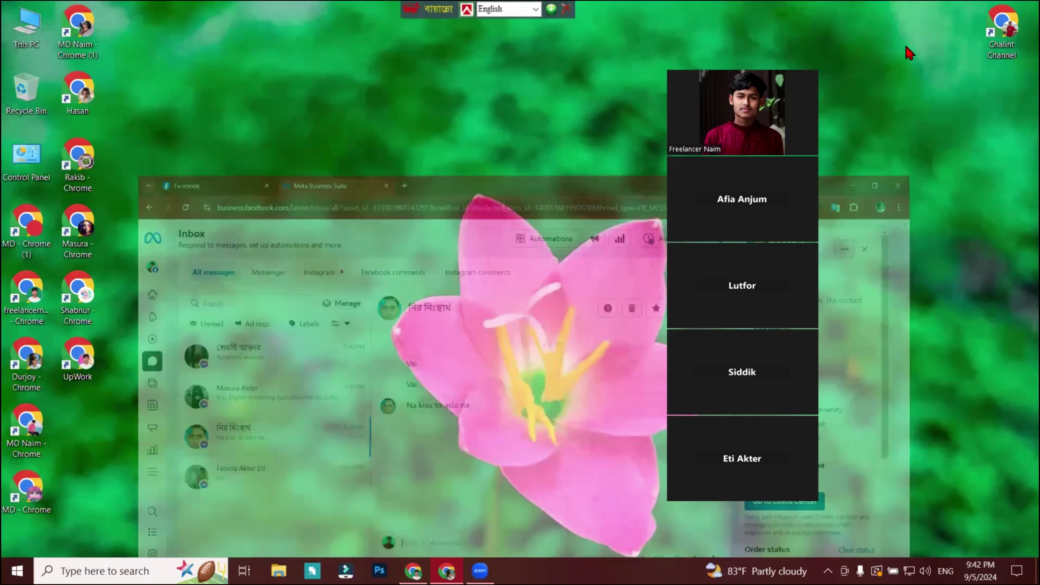
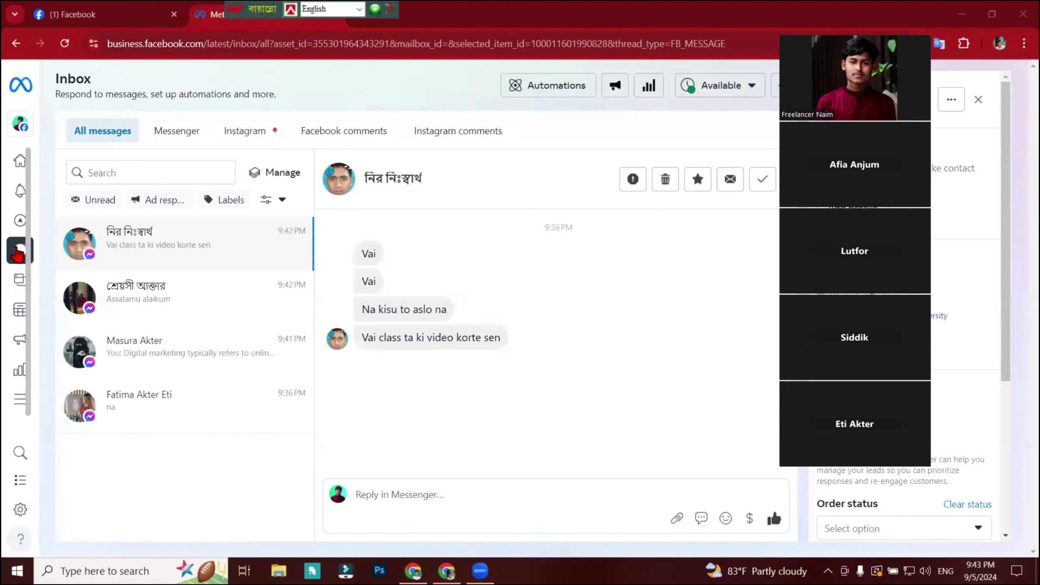
Move from the Business Suite Inbox to Home, then bring up the Bangladesh Freelancer Academy About page.
left_click(9, 251)
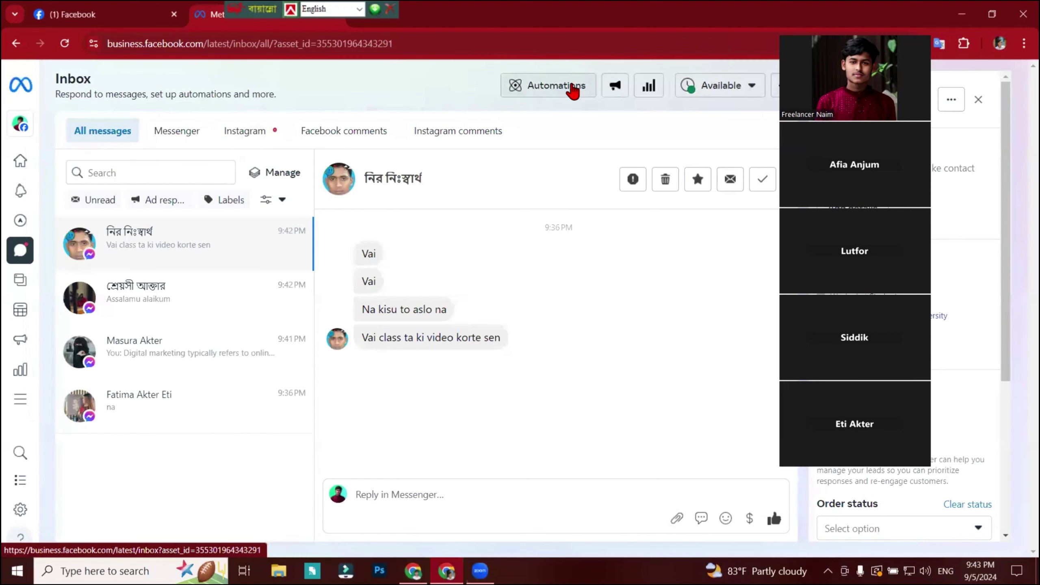
left_click(70, 172)
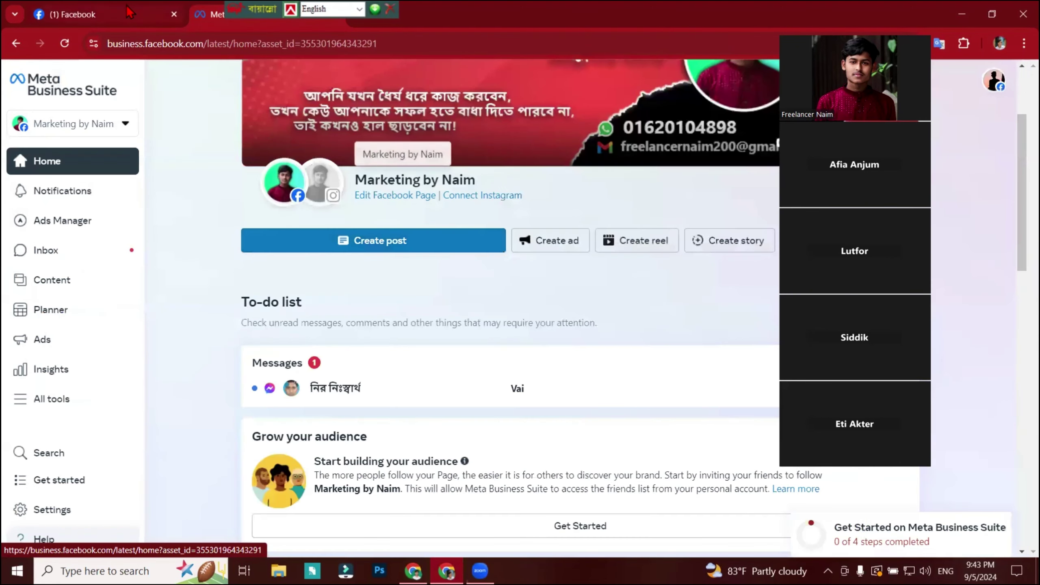
left_click(158, 17)
left_click_drag(260, 13, 612, 13)
left_click_drag(402, 43, 57, 45)
left_click(413, 570)
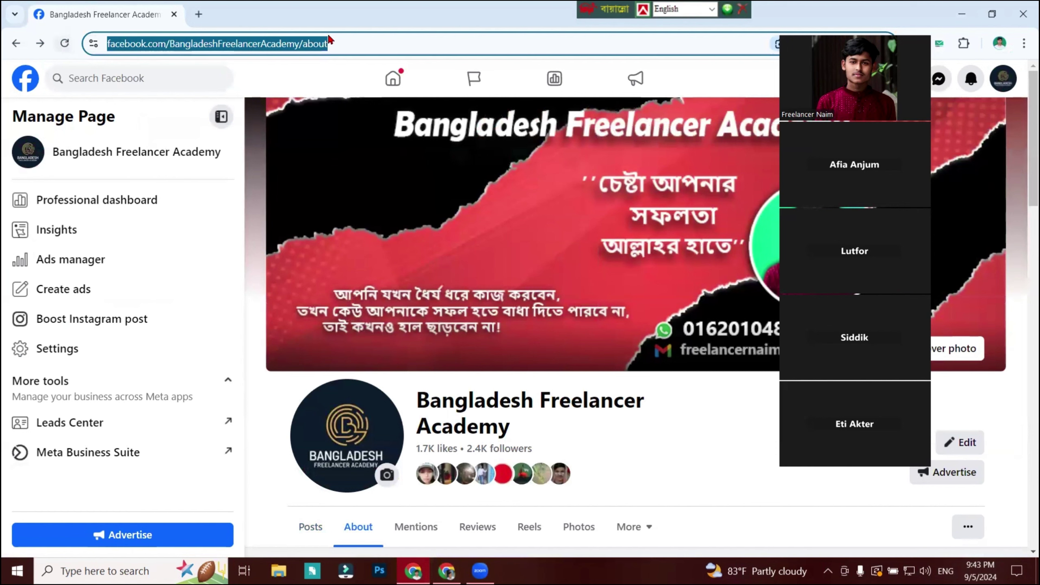
On the Marketing by Naim window, open the notifications and read the new message notification.
left_click(380, 42)
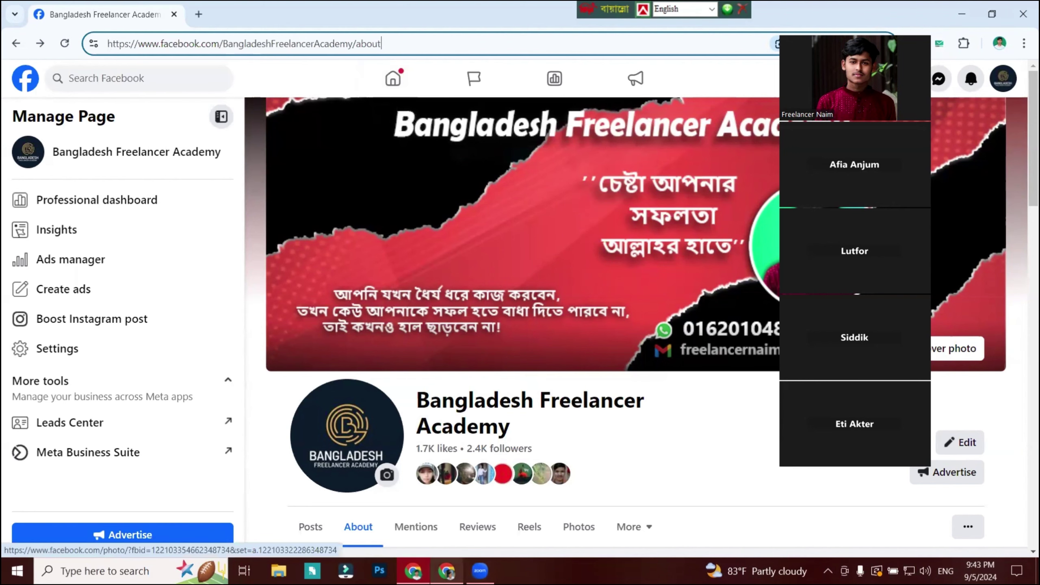
left_click(446, 571)
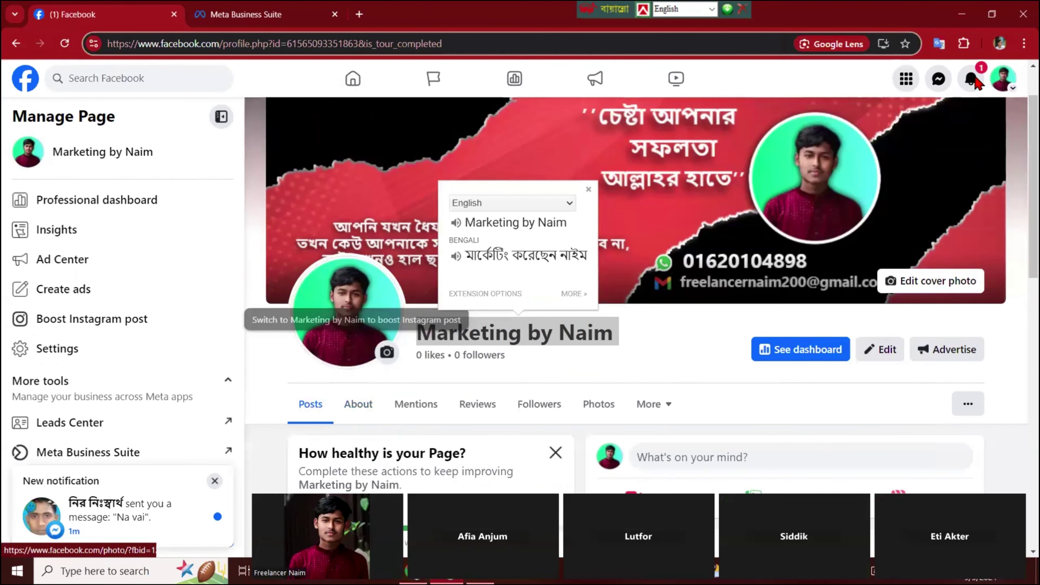
left_click(973, 80)
left_click(980, 176)
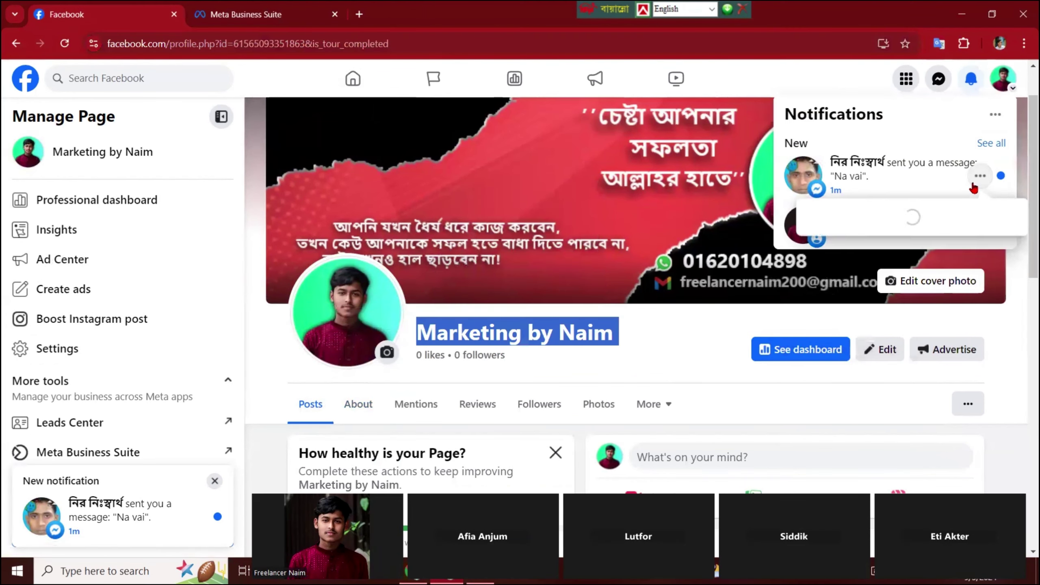
left_click(954, 161)
left_click(971, 79)
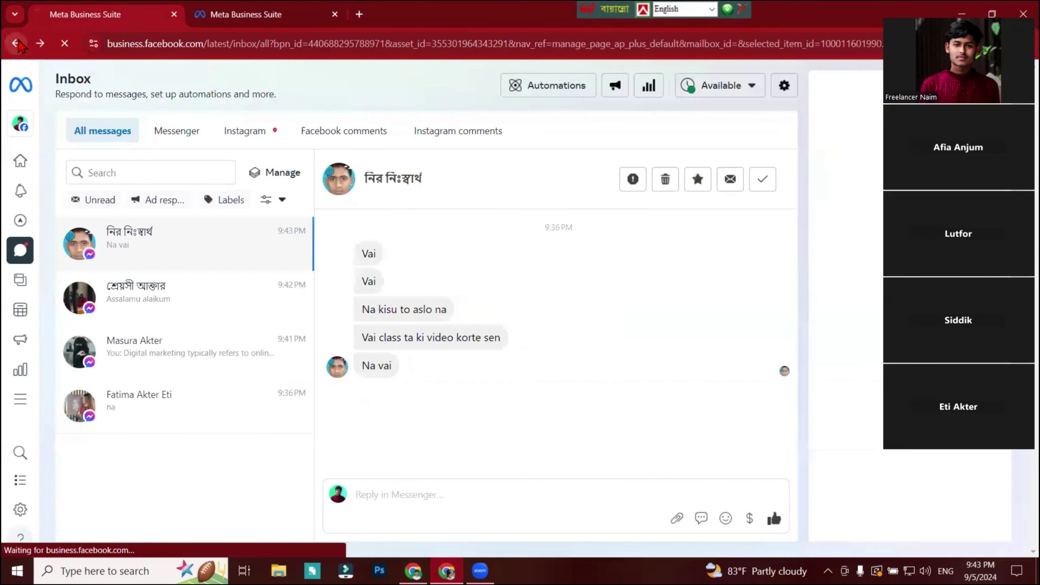
Return to the Marketing by Naim page, close the Meta Business Suite tab and open Settings.
left_click(17, 42)
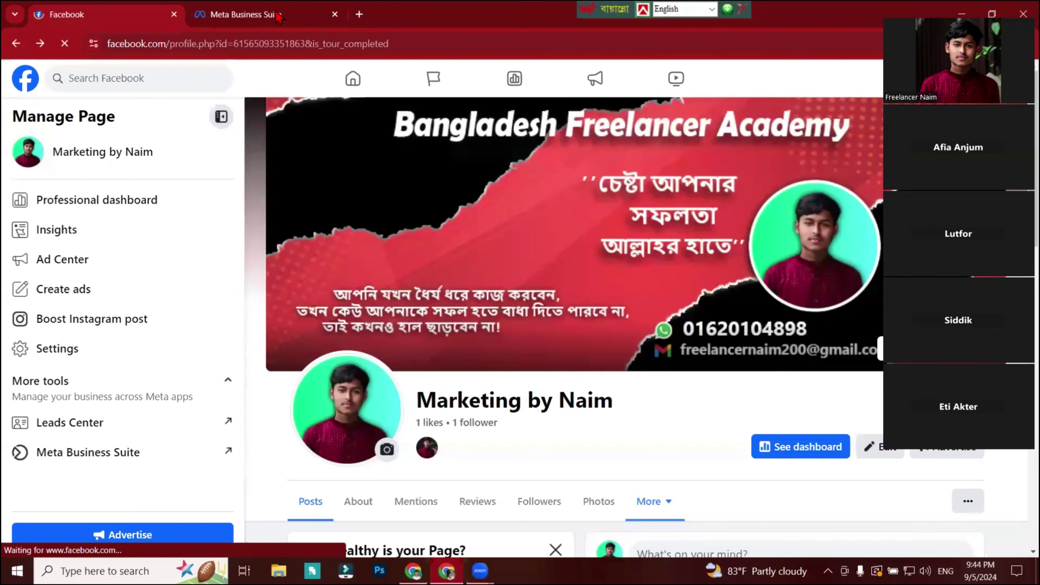
left_click(341, 18)
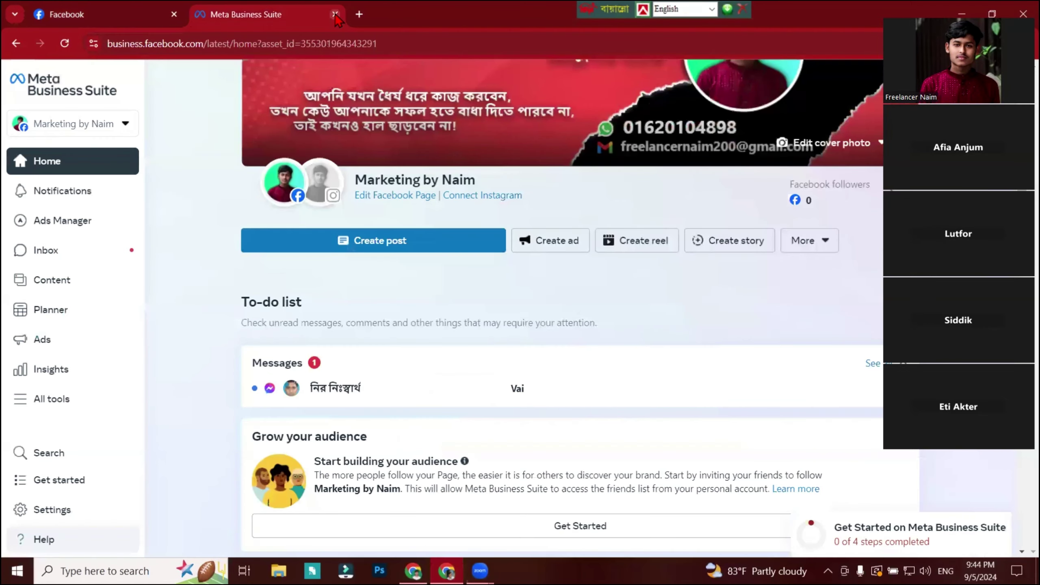
left_click(335, 14)
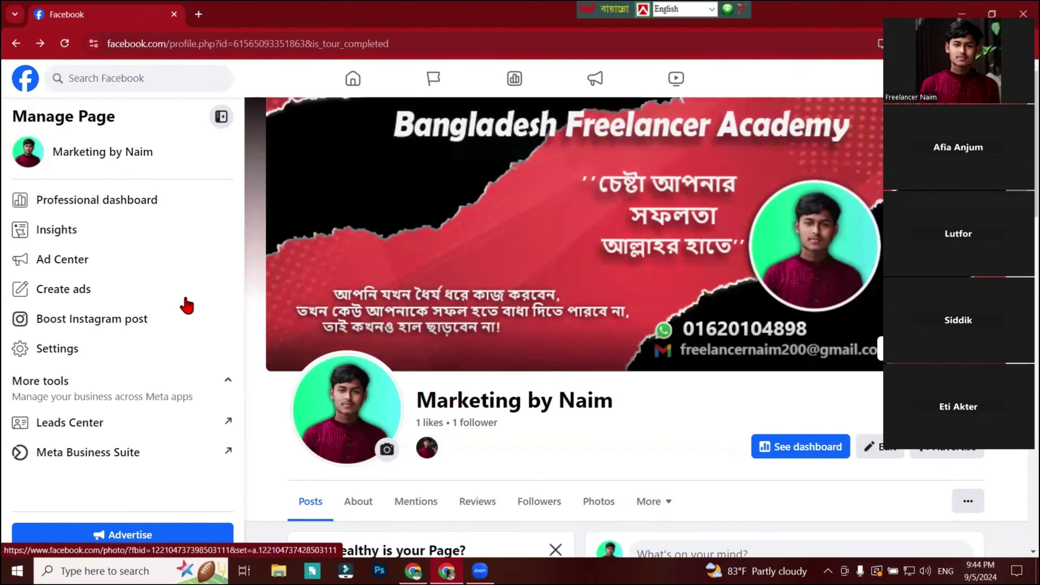
scroll(78, 356, "down", 1)
left_click(80, 356)
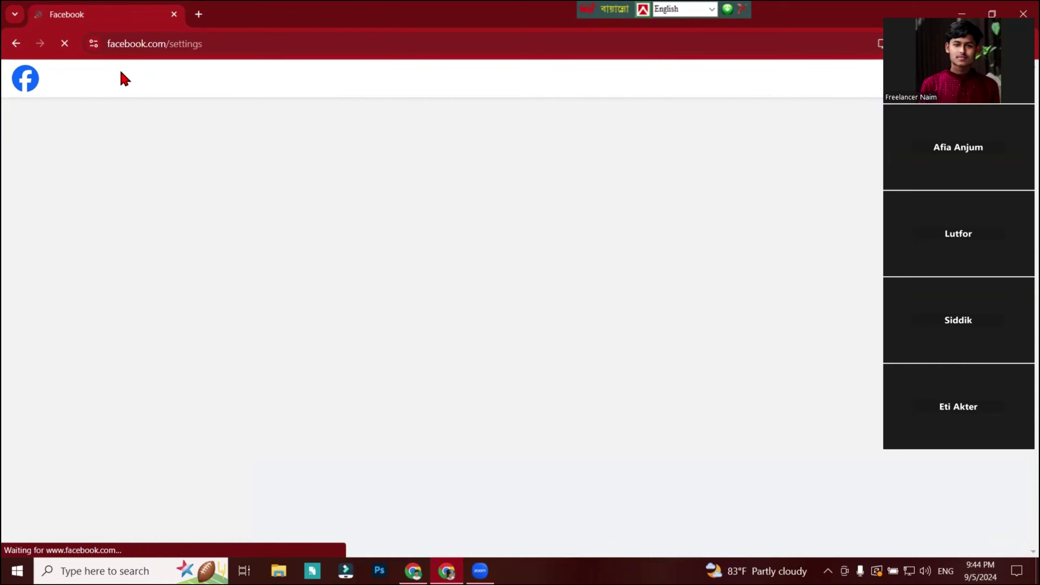
Go through Settings & privacy to Page setup and view the Name entry for Marketing by Naim.
scroll(288, 244, "down", 1)
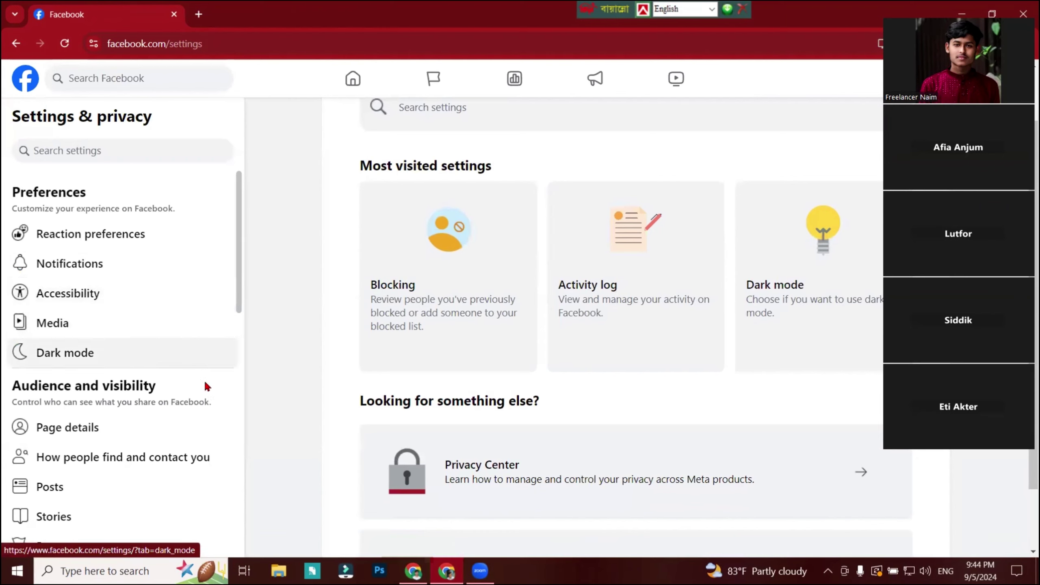
left_click(101, 431)
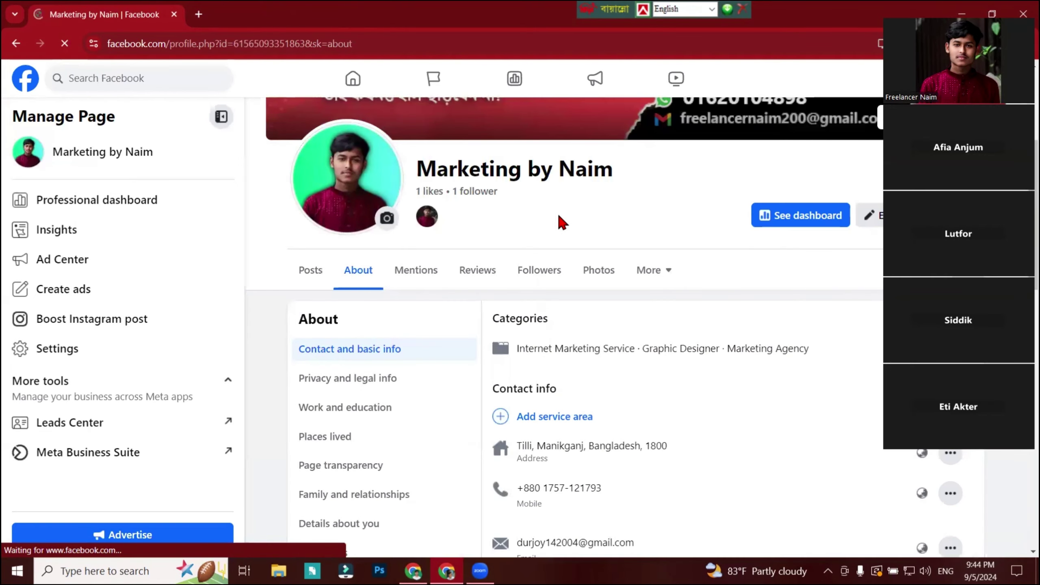
scroll(531, 349, "up", 5)
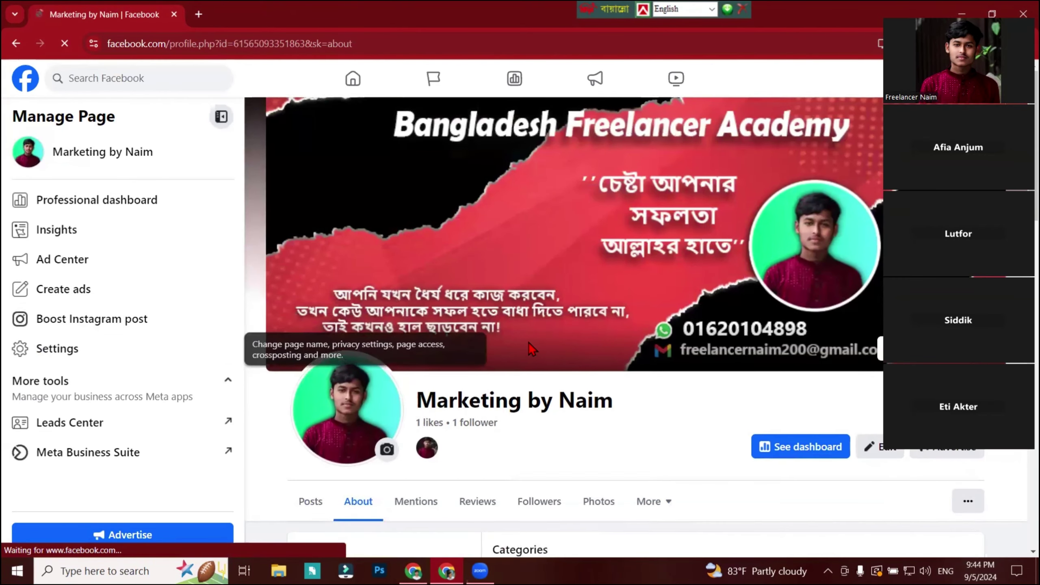
scroll(531, 349, "down", 8)
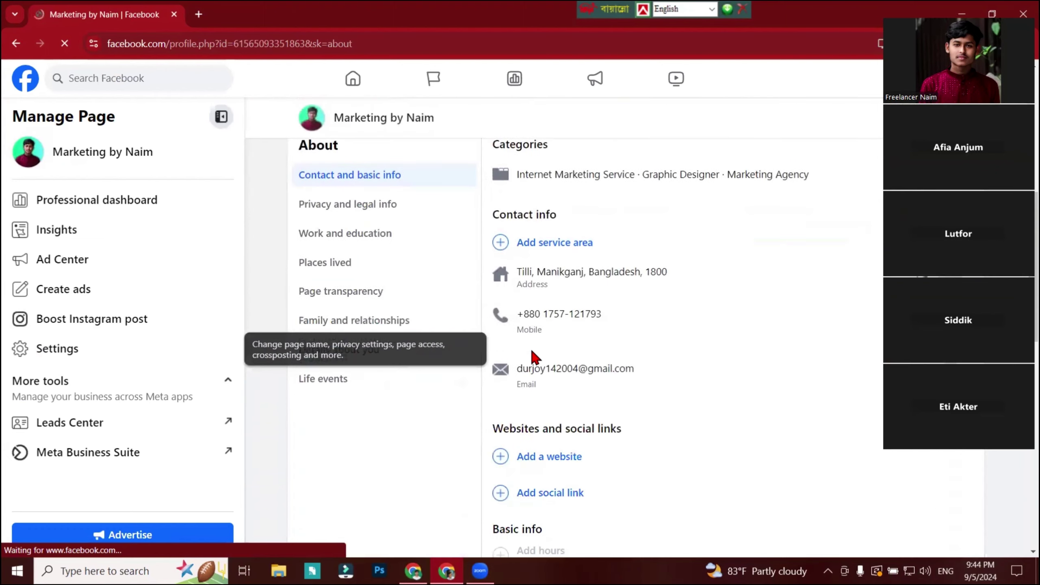
scroll(535, 356, "down", 3)
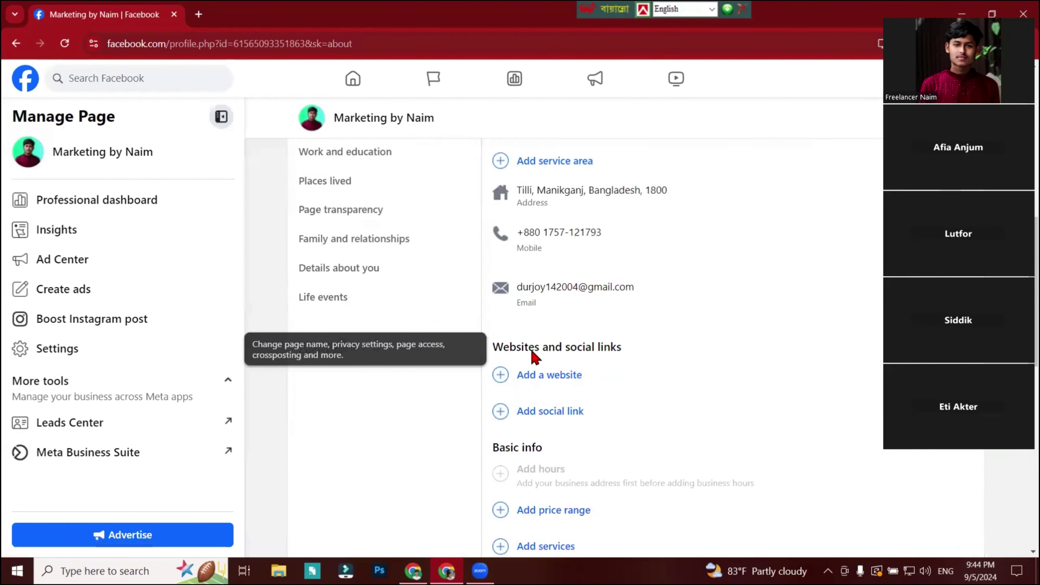
left_click(56, 360)
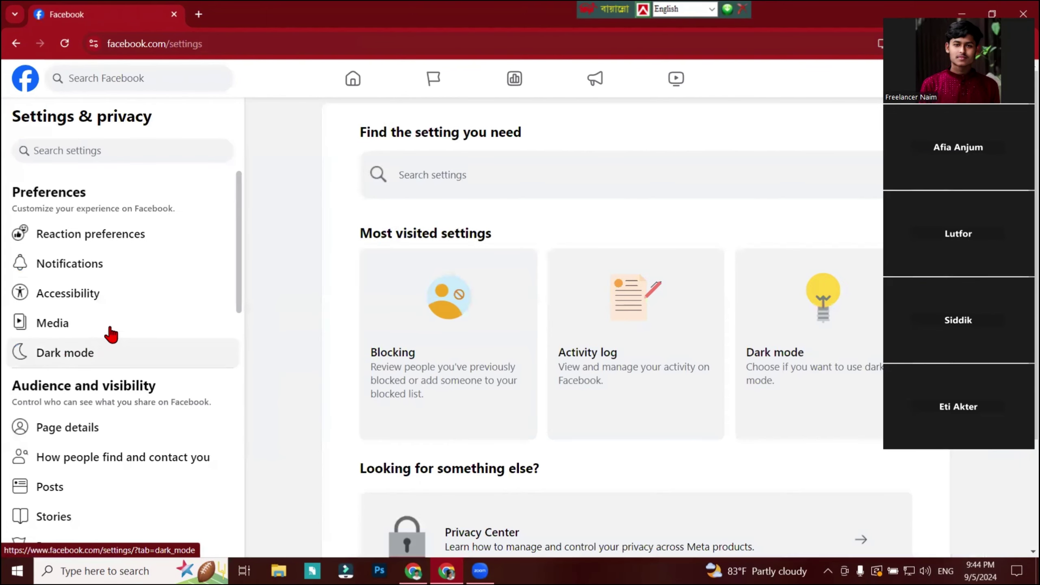
scroll(151, 315, "down", 6)
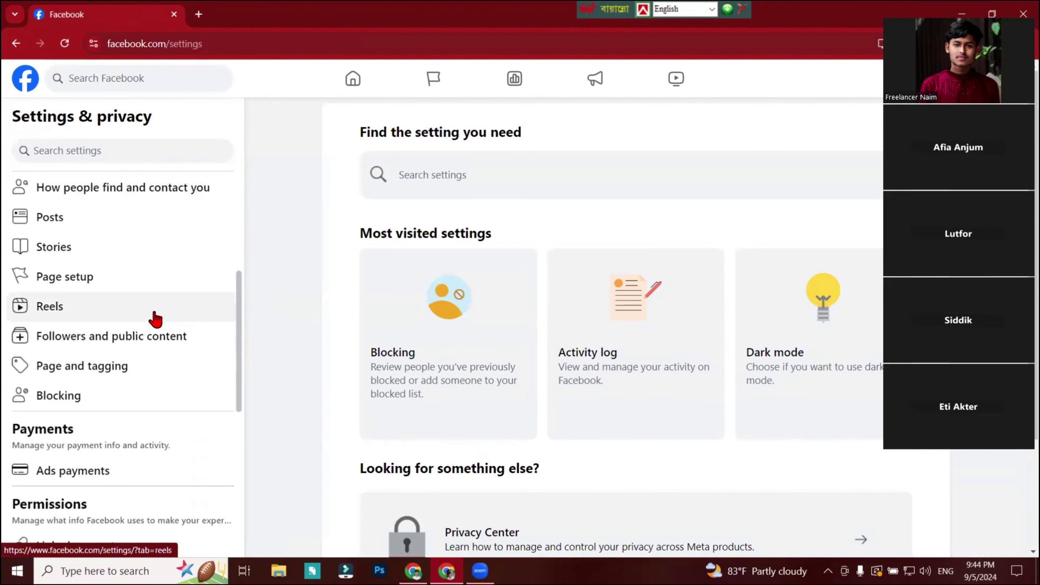
left_click(134, 292)
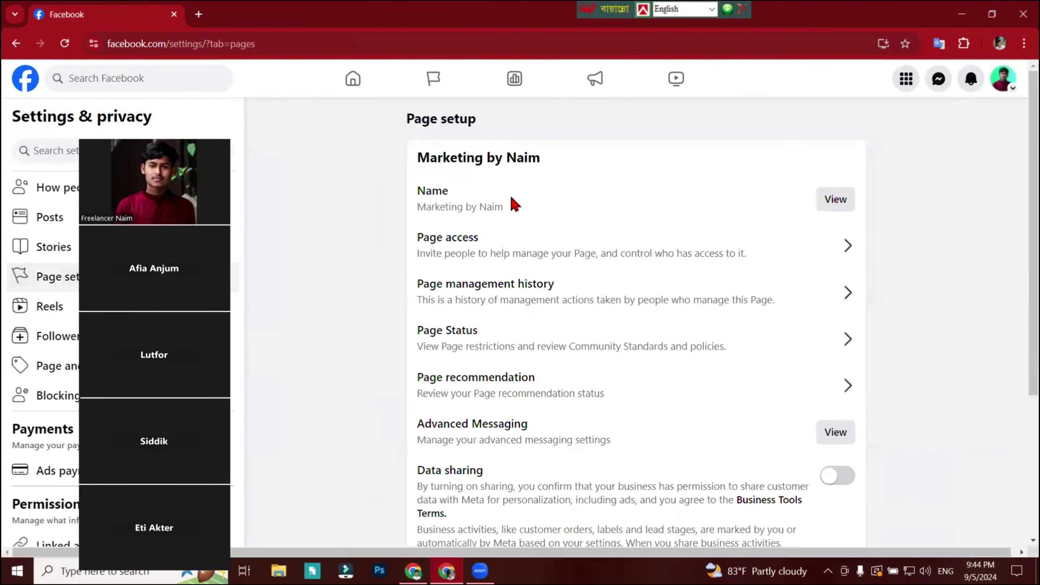
left_click(835, 199)
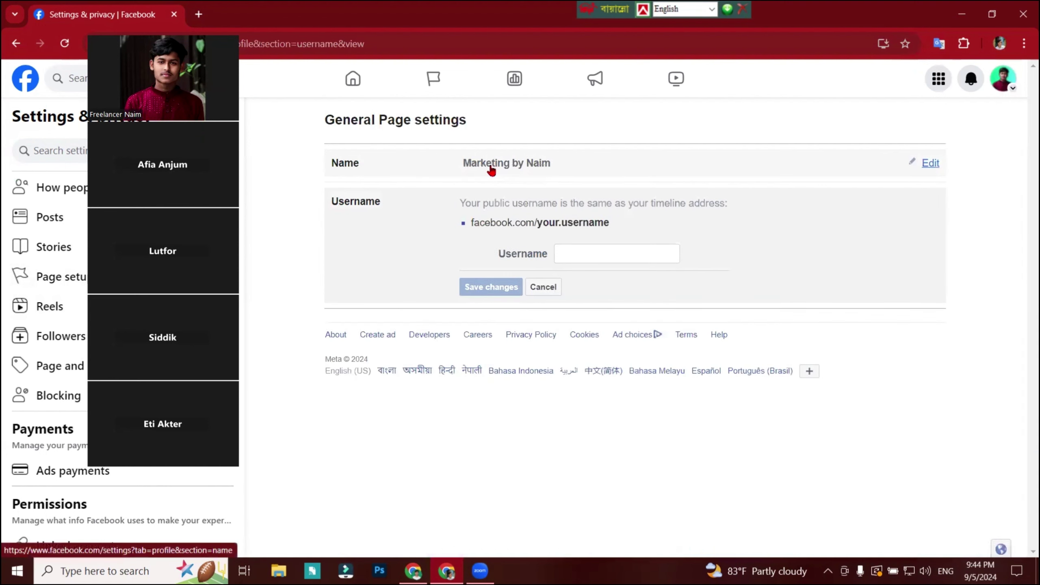
Make the Username field read MarketingNaim by pasting the page name and deleting spaces and 'by'.
left_click(856, 176)
left_click_drag(652, 169, 395, 203)
key("ctrl+c")
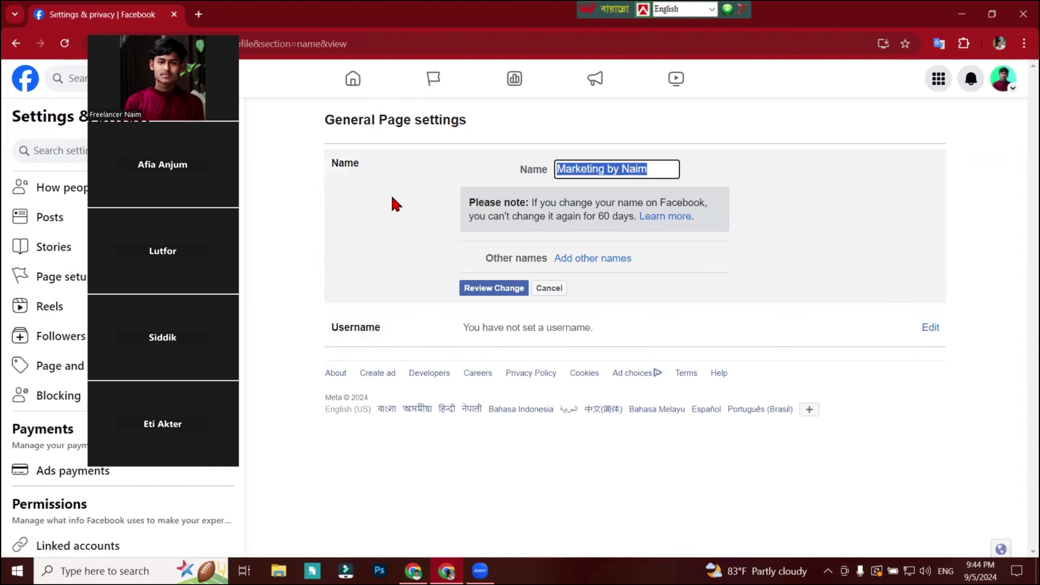
left_click(685, 293)
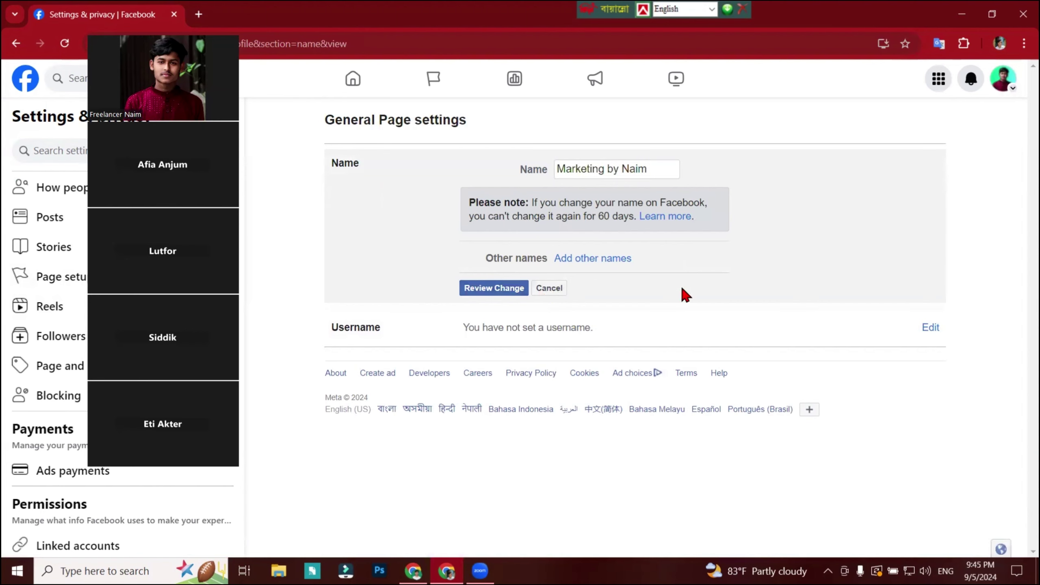
left_click(555, 289)
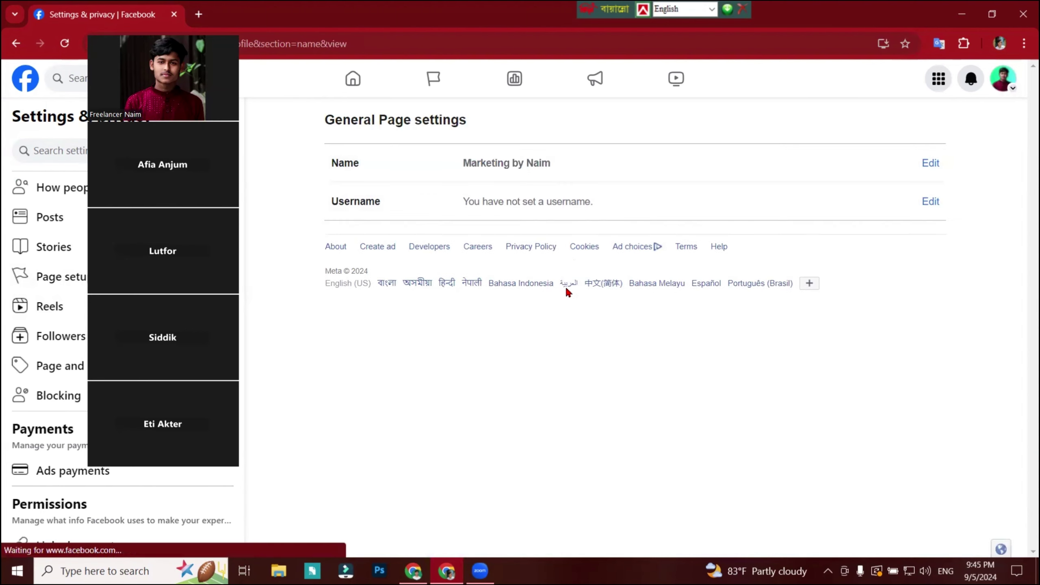
left_click(930, 202)
left_click(588, 255)
key("ctrl+v")
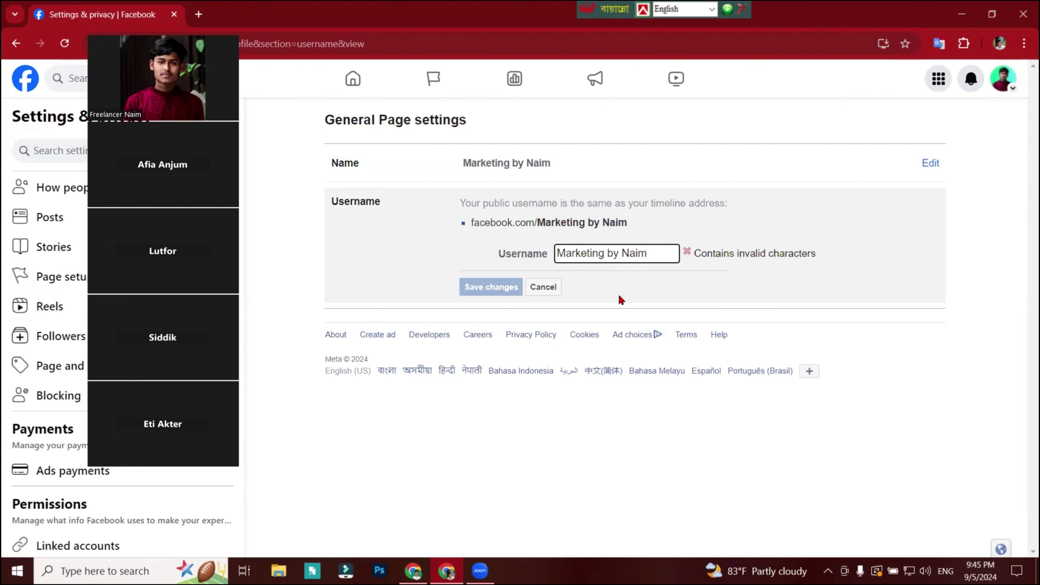
left_click(607, 253)
key("BackSpace")
left_click(619, 253)
key("BackSpace")
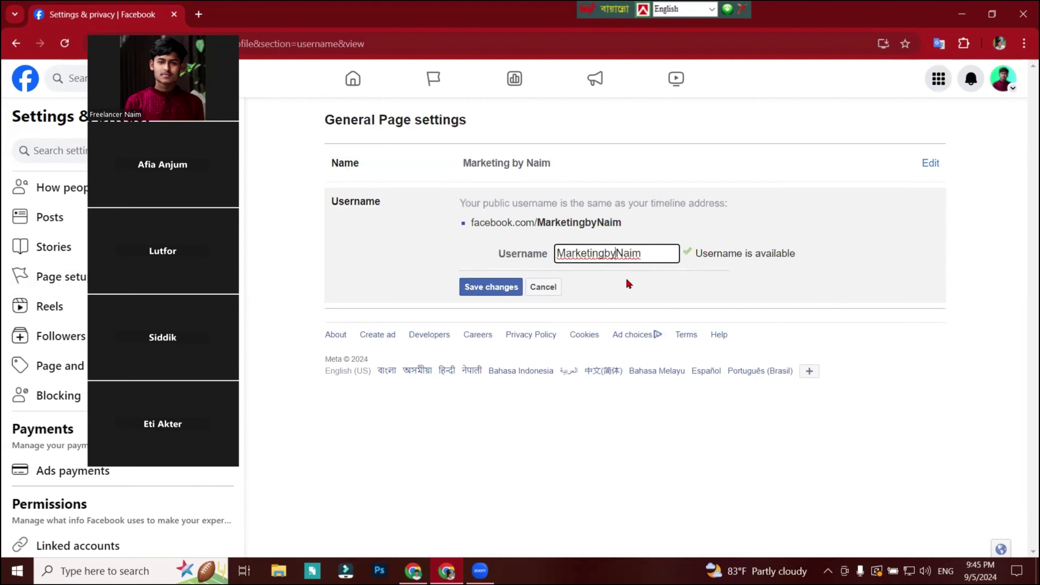
key("BackSpace")
key("BackSpace")
left_click_drag(634, 255, 533, 266)
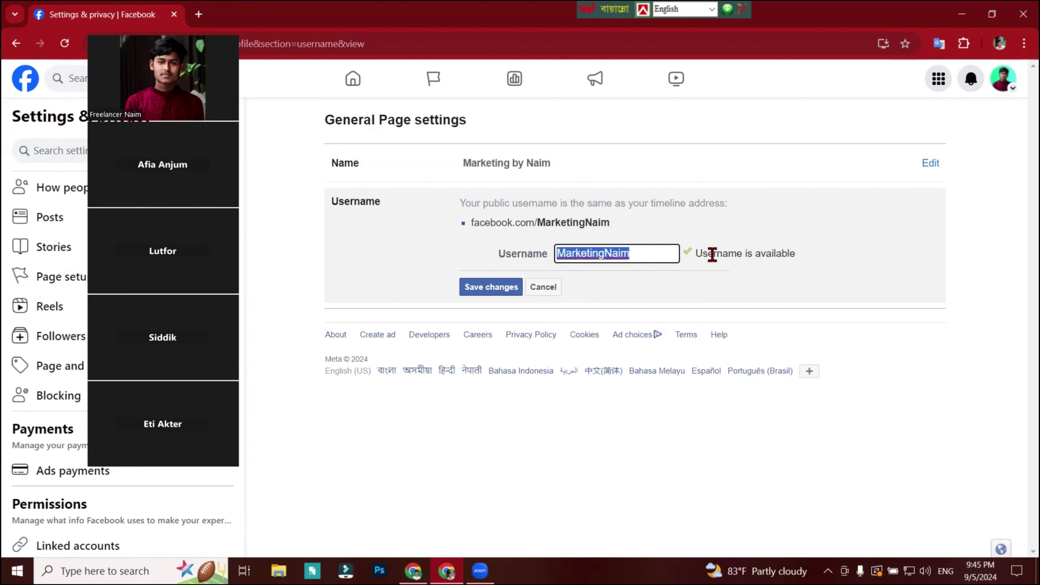
key("super+v")
key("Escape")
left_click(648, 249)
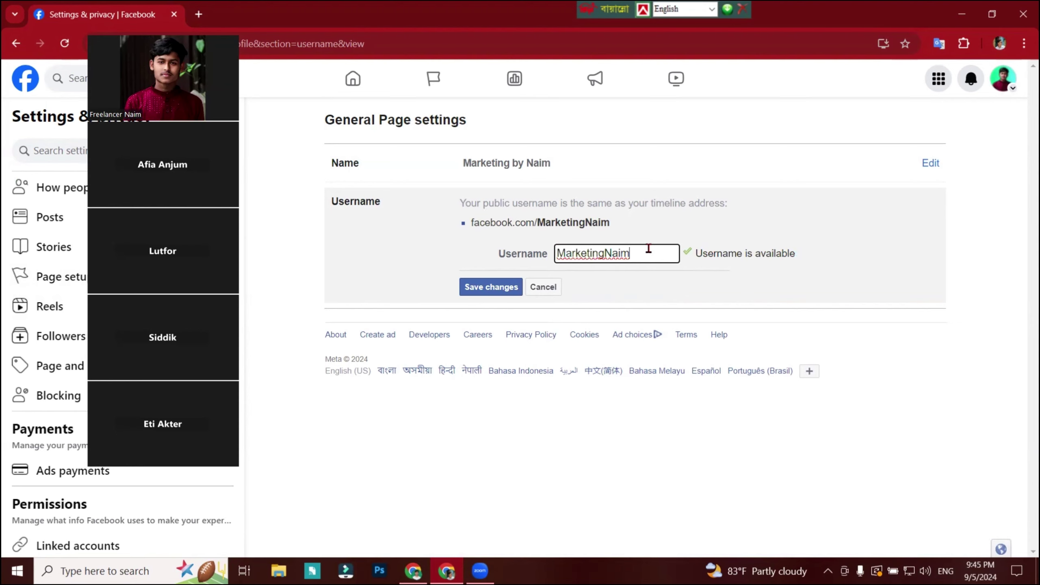
type("bang")
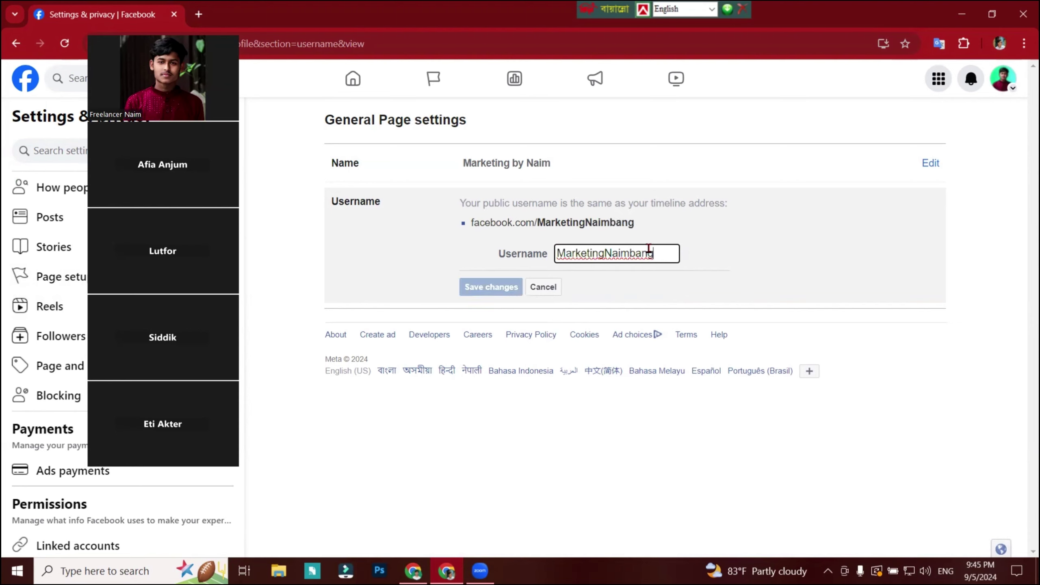
left_click_drag(663, 248, 470, 283)
key("BackSpace")
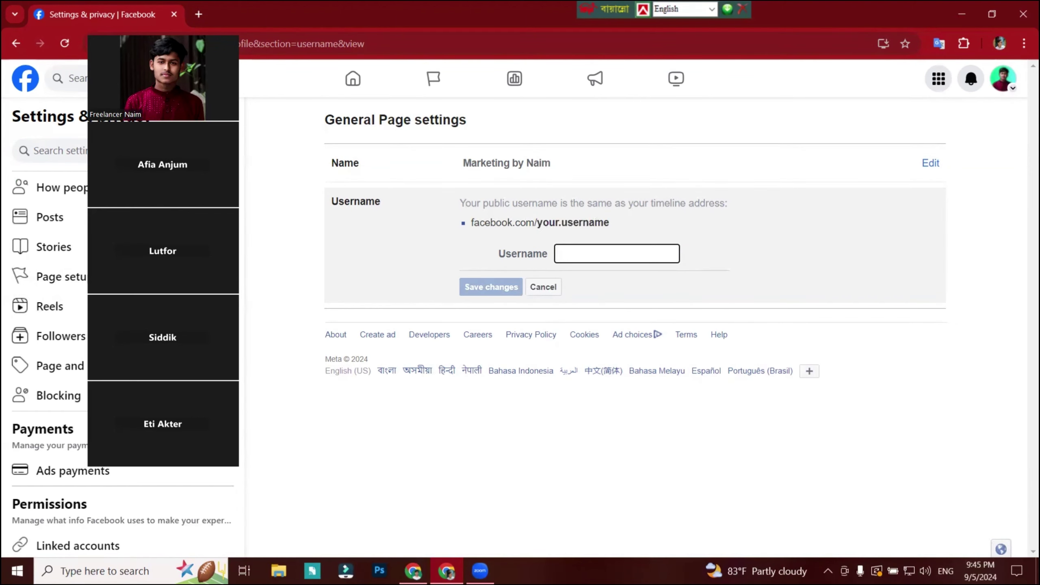
Try BangladeshFreelancerAcademy as the username, taken from the academy page's title.
key("alt+Tab")
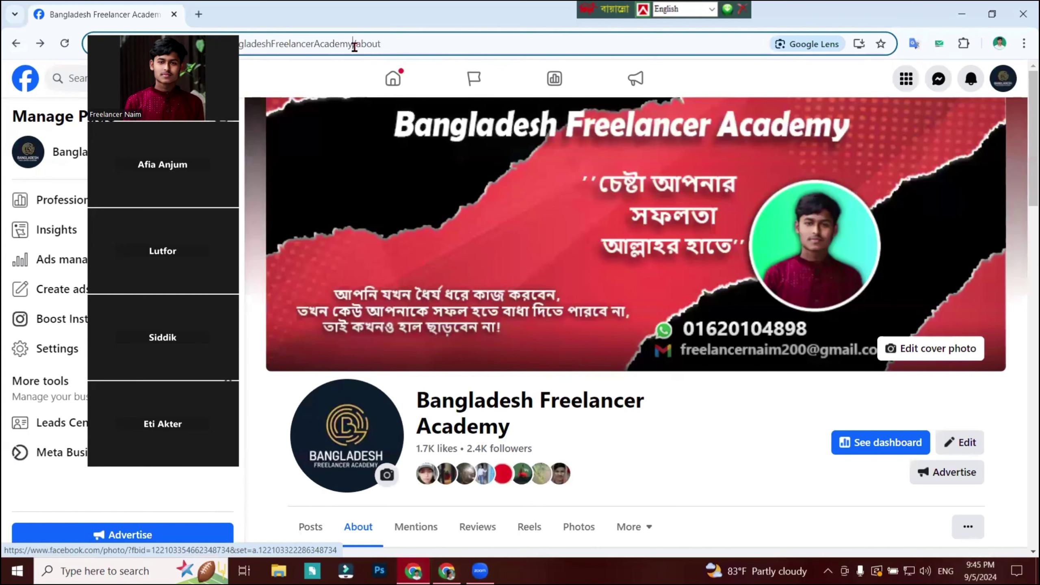
left_click_drag(514, 427, 417, 396)
key("ctrl+c")
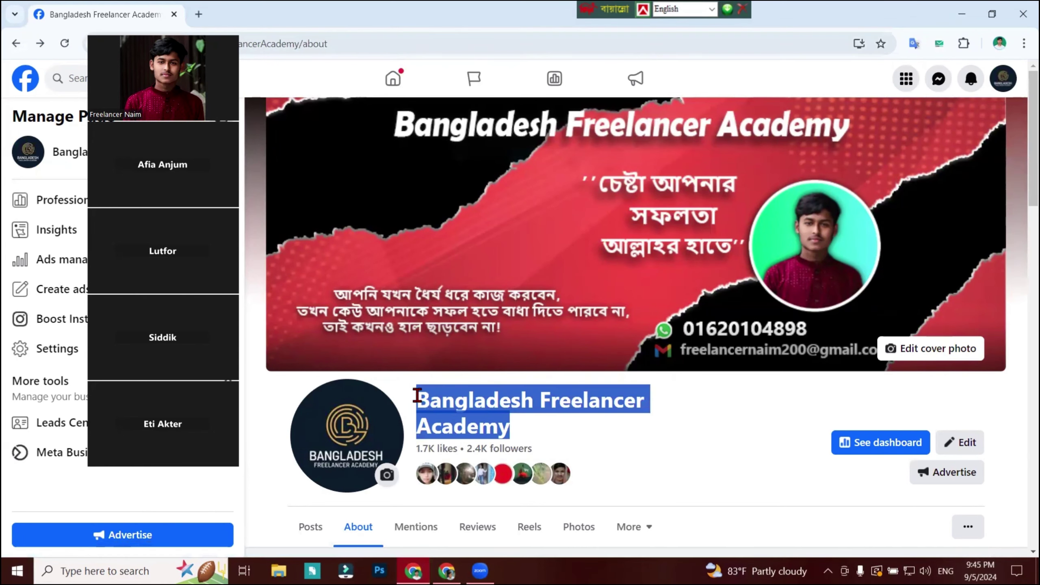
left_click(447, 571)
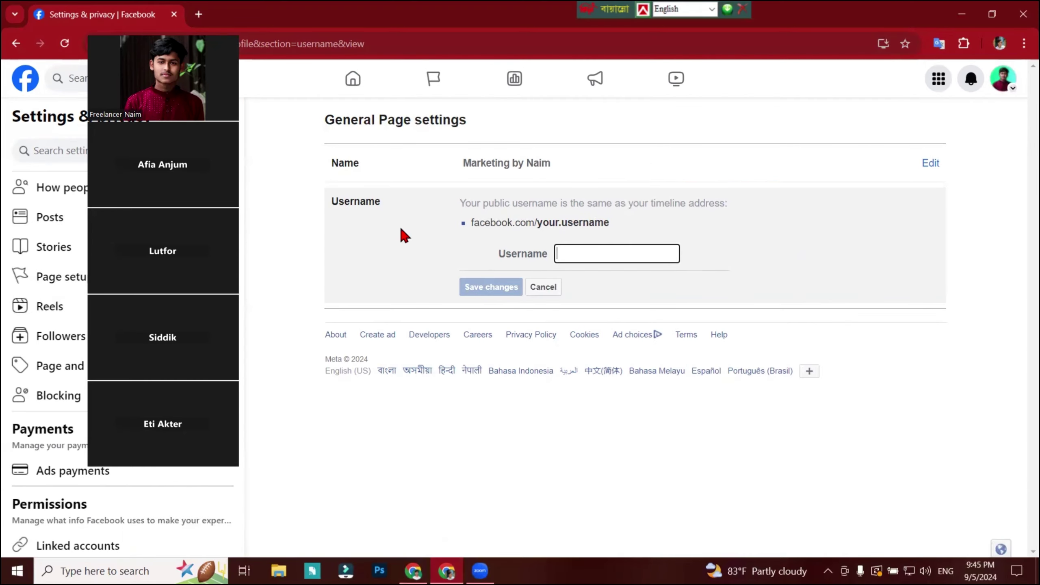
key("ctrl+v")
left_click(578, 250)
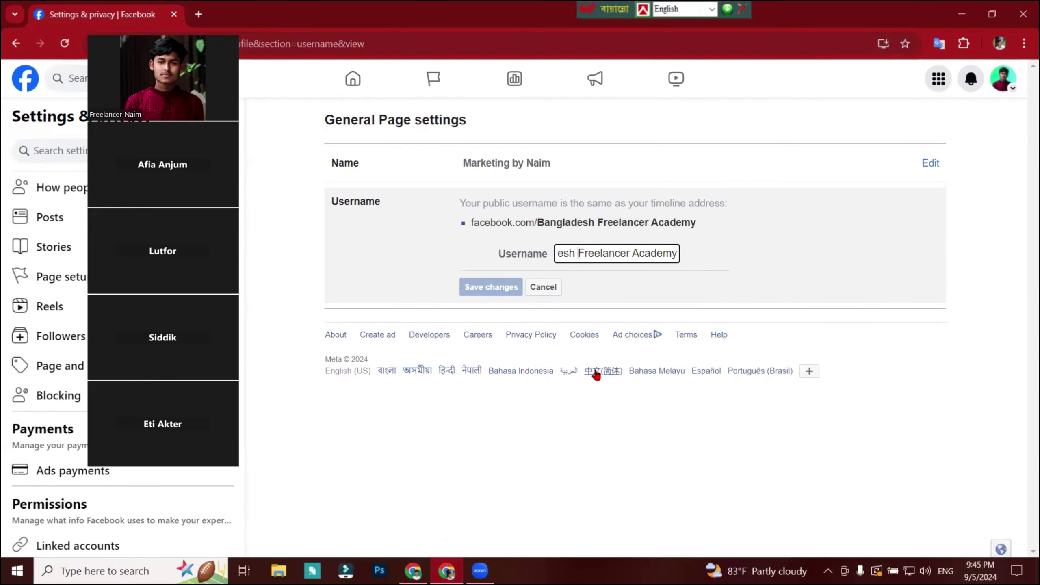
key("BackSpace")
left_click(634, 253)
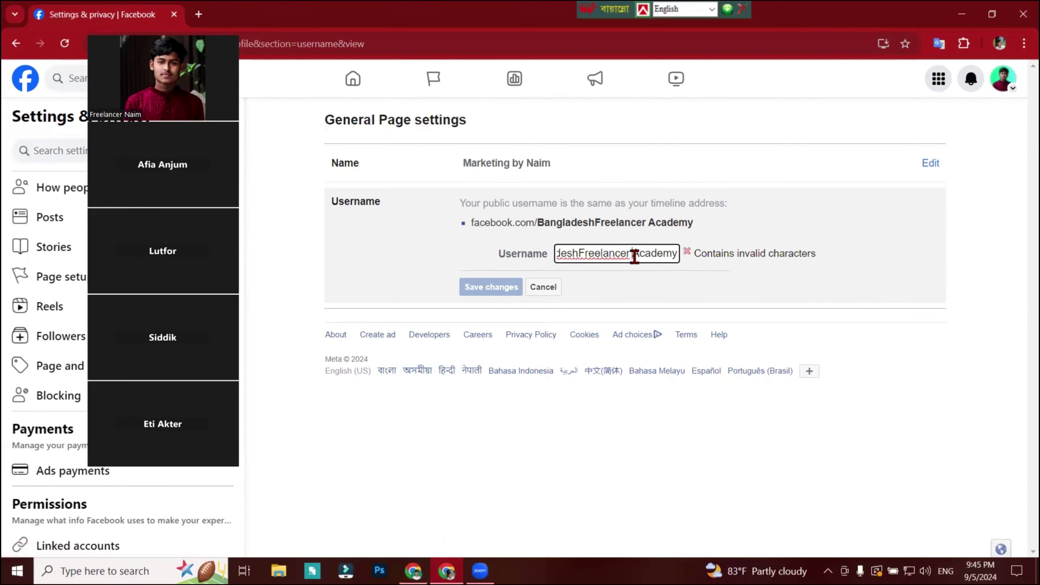
key("BackSpace")
left_click(780, 272)
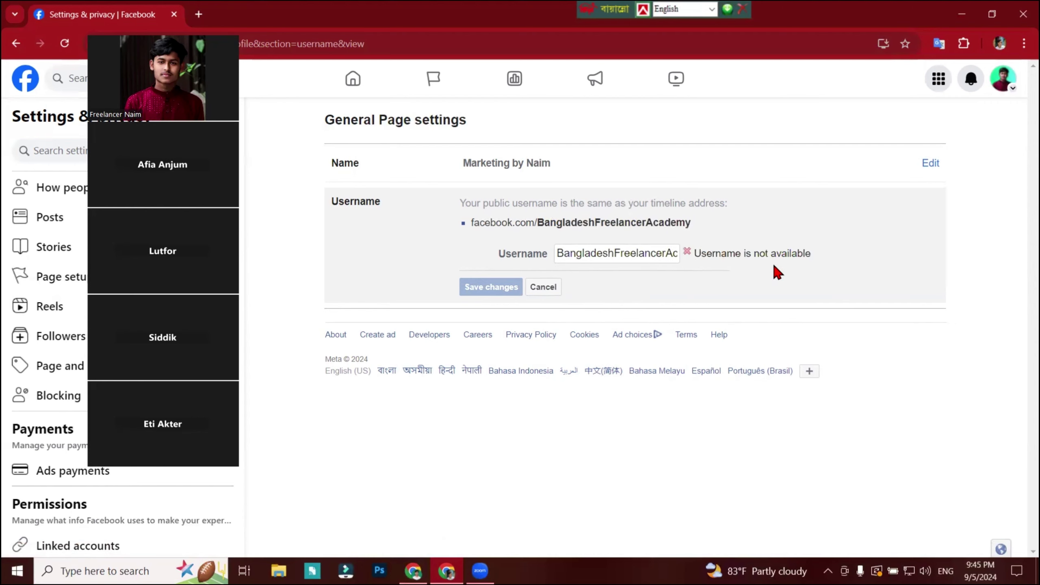
Translate the unavailability message and compare against the academy page's own web address.
left_click_drag(693, 253, 919, 247)
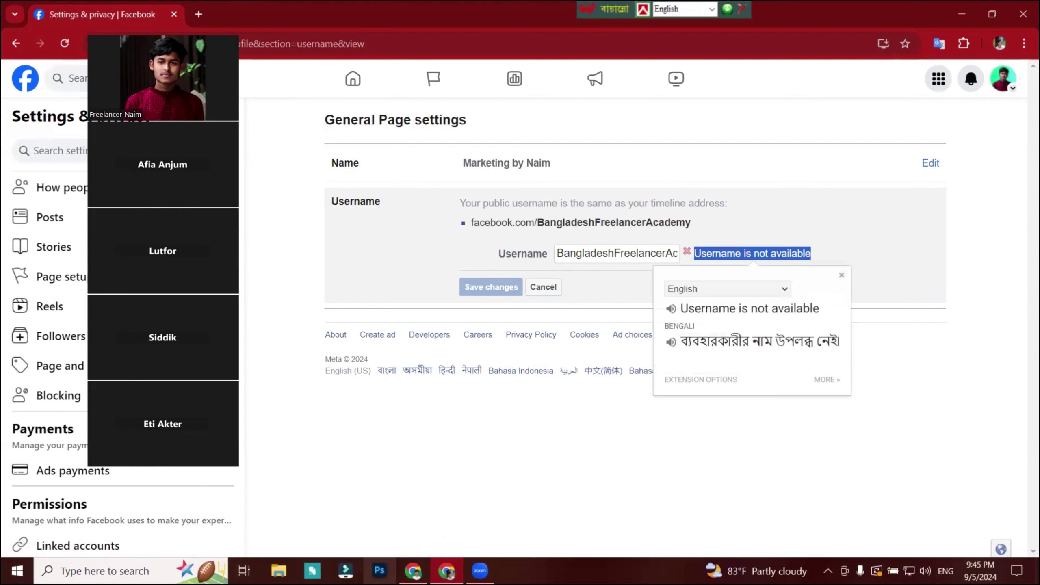
left_click(413, 571)
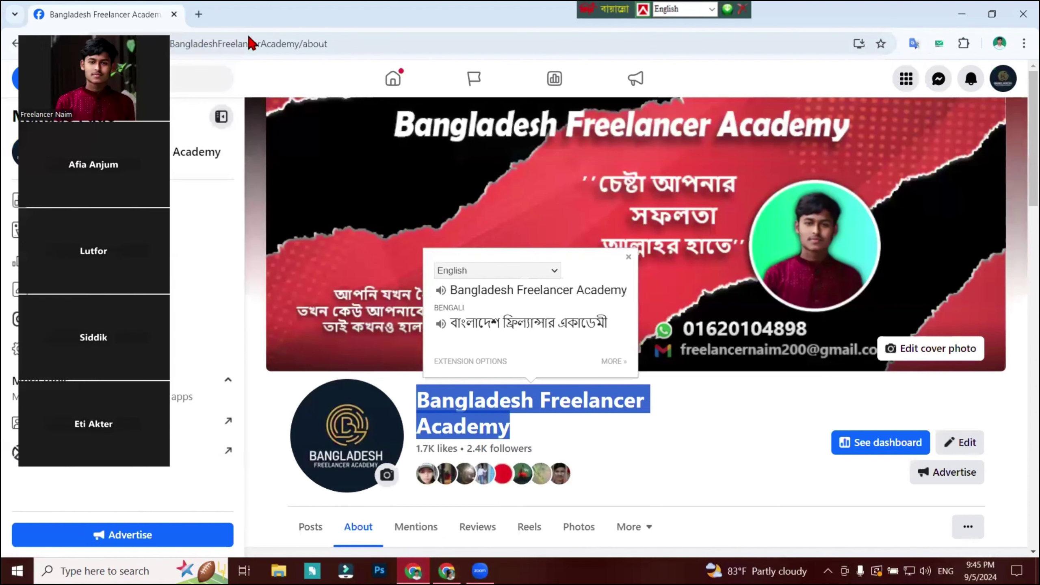
left_click(301, 39)
left_click_drag(233, 41, 512, 37)
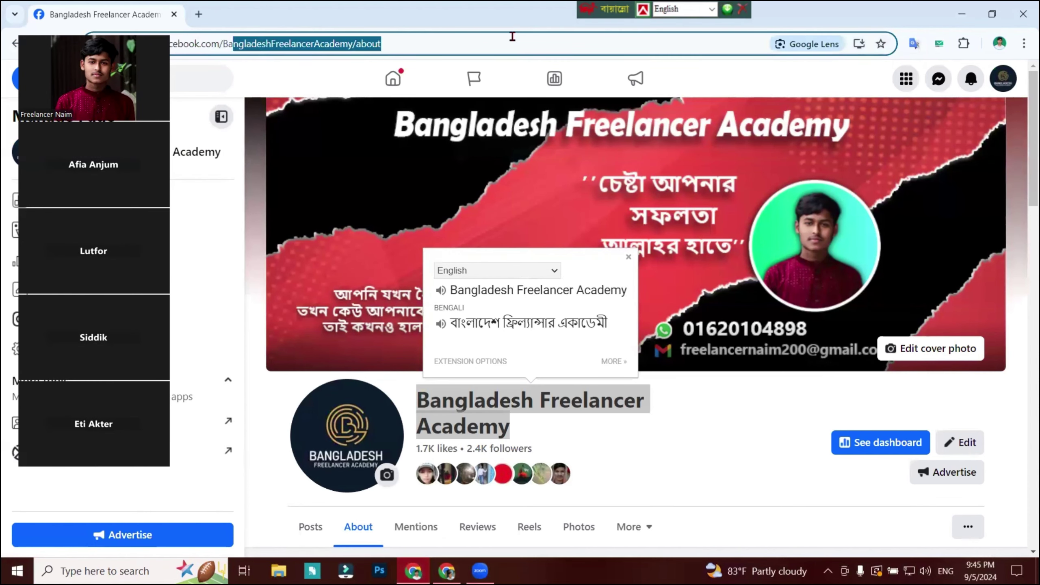
left_click(505, 38)
left_click(963, 8)
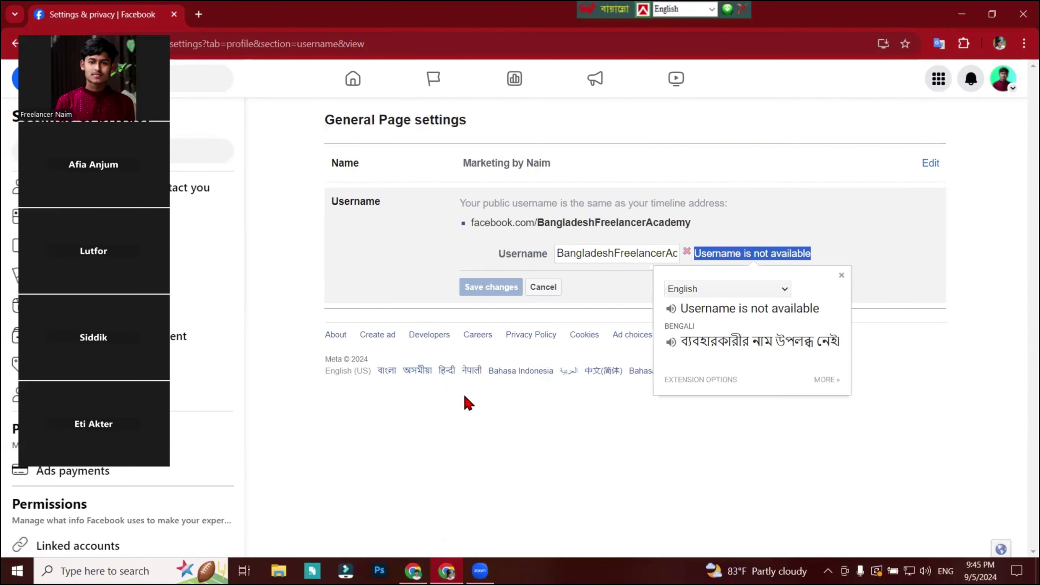
left_click(676, 255)
Replace the username with MarketingNaim from the clipboard history and take a quick screen capture.
double_click(677, 255)
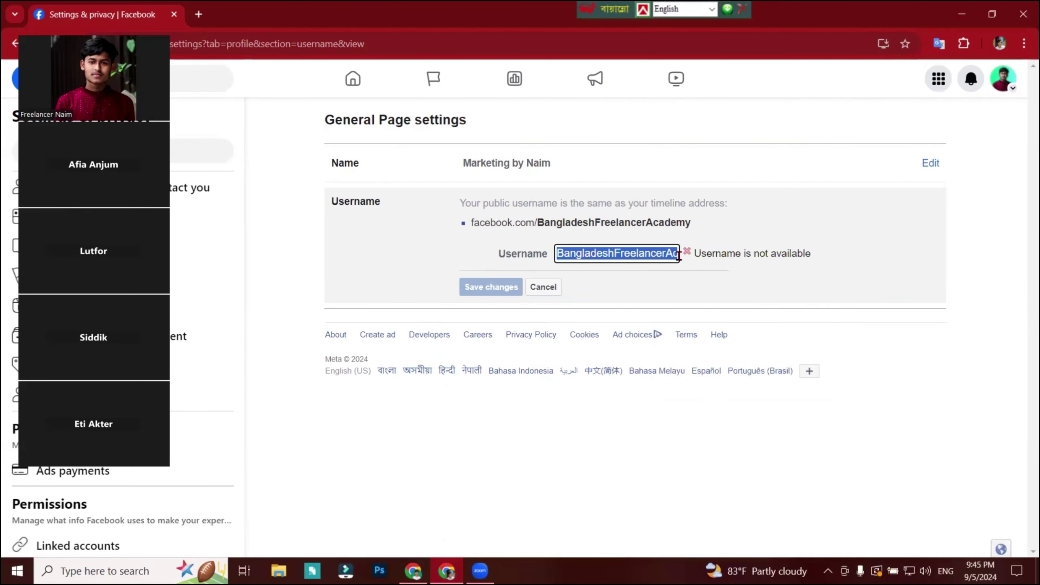
key("super+v")
left_click(609, 358)
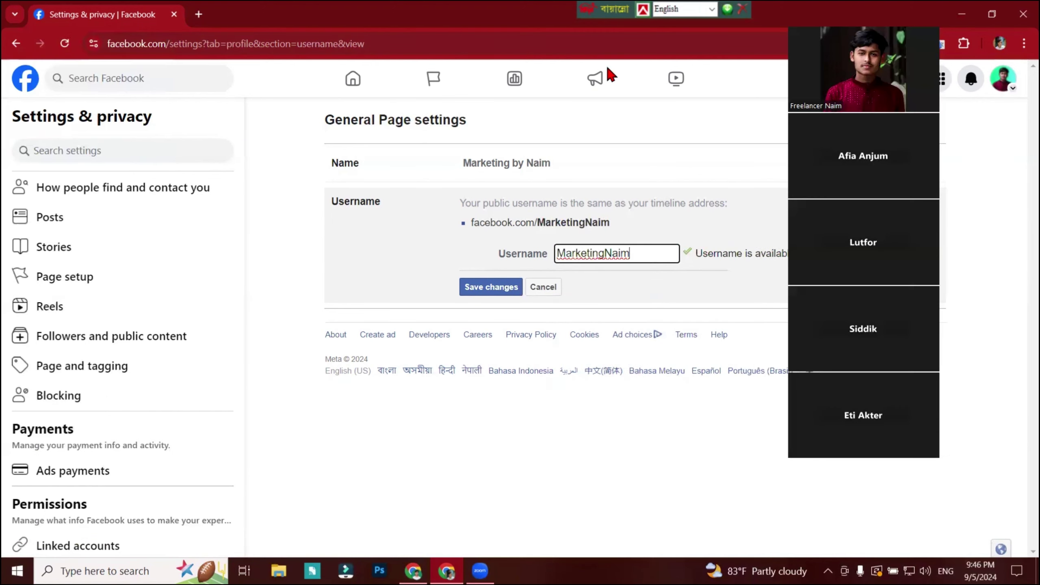
key("Print")
left_click_drag(107, 26, 474, 55)
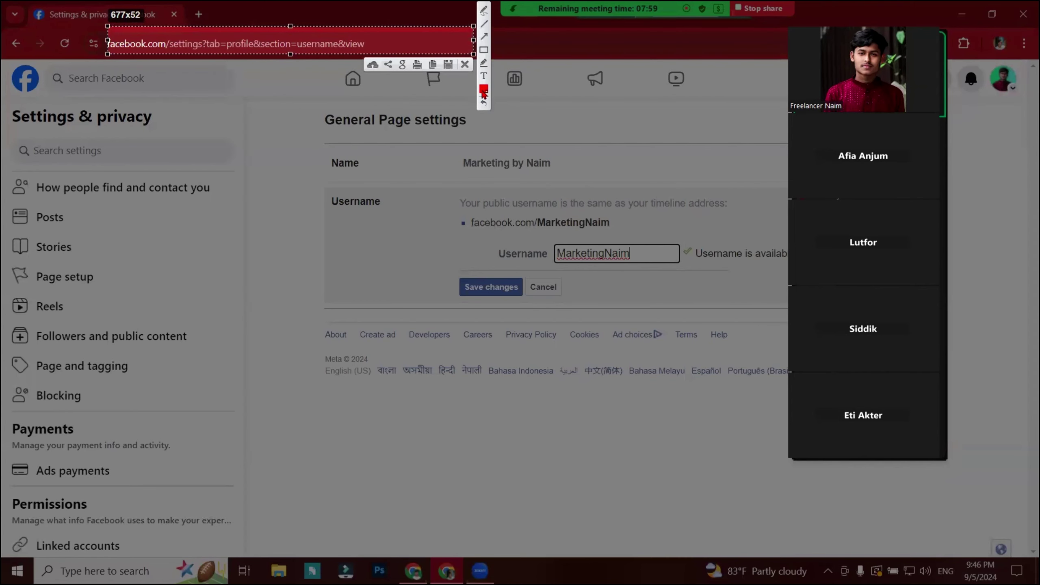
left_click(465, 64)
Save the new MarketingNaim username after the password check.
left_click(498, 287)
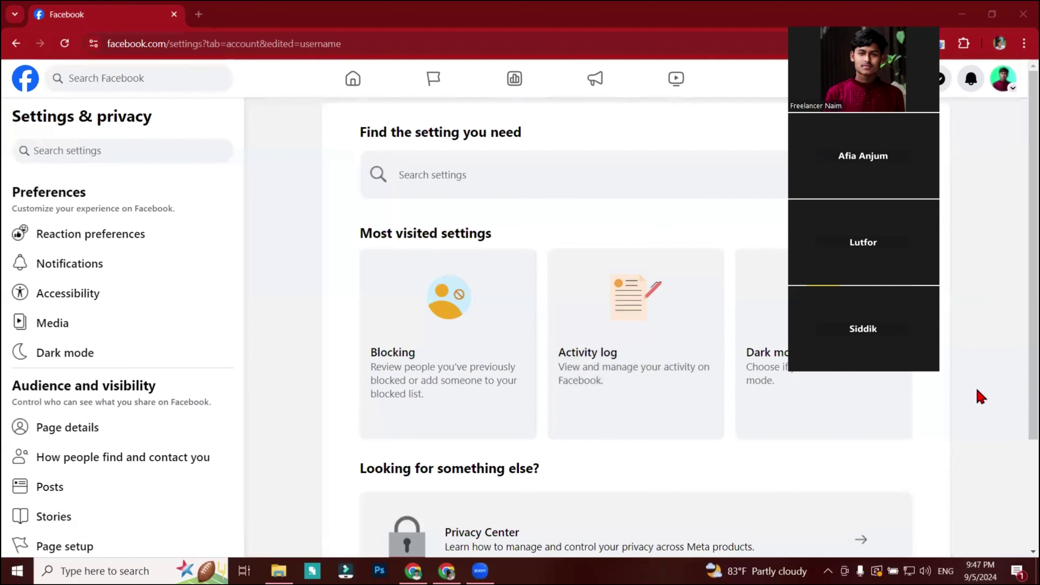
left_click(224, 96)
scroll(398, 228, "down", 2)
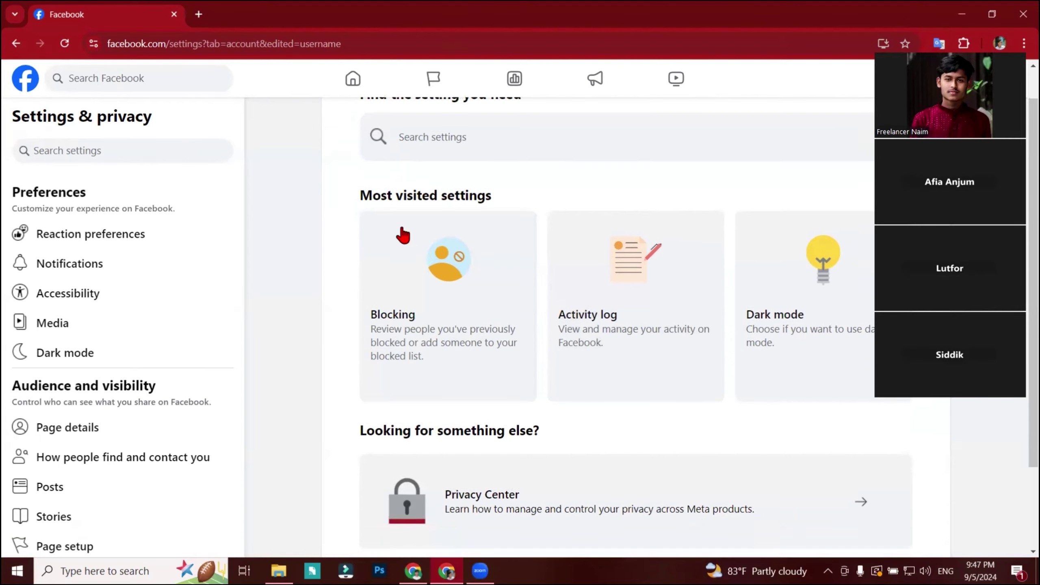
scroll(450, 246, "up", 2)
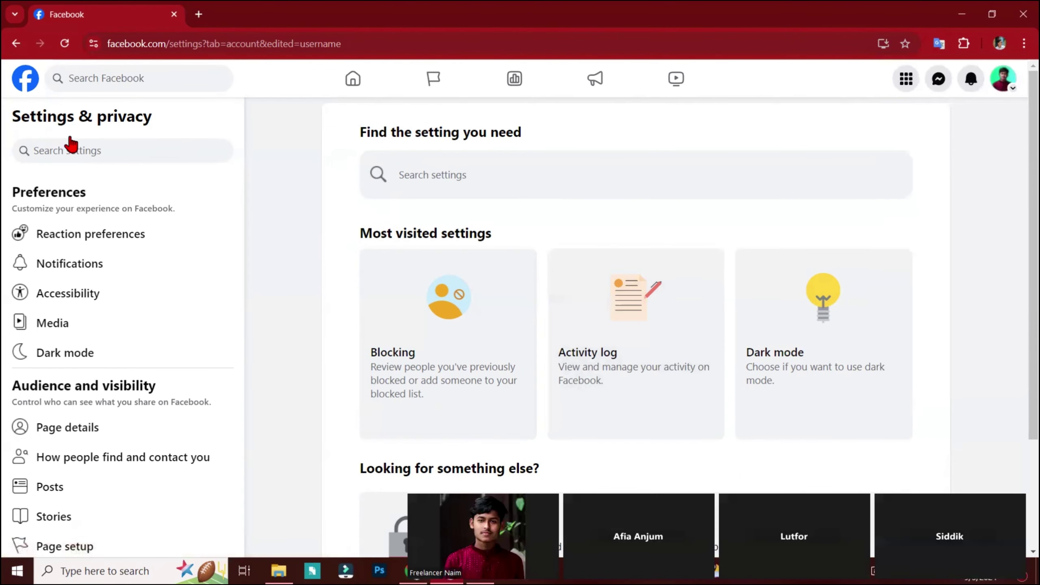
Open the page at facebook.com/MarketingNaim/ and copy its address.
left_click(995, 86)
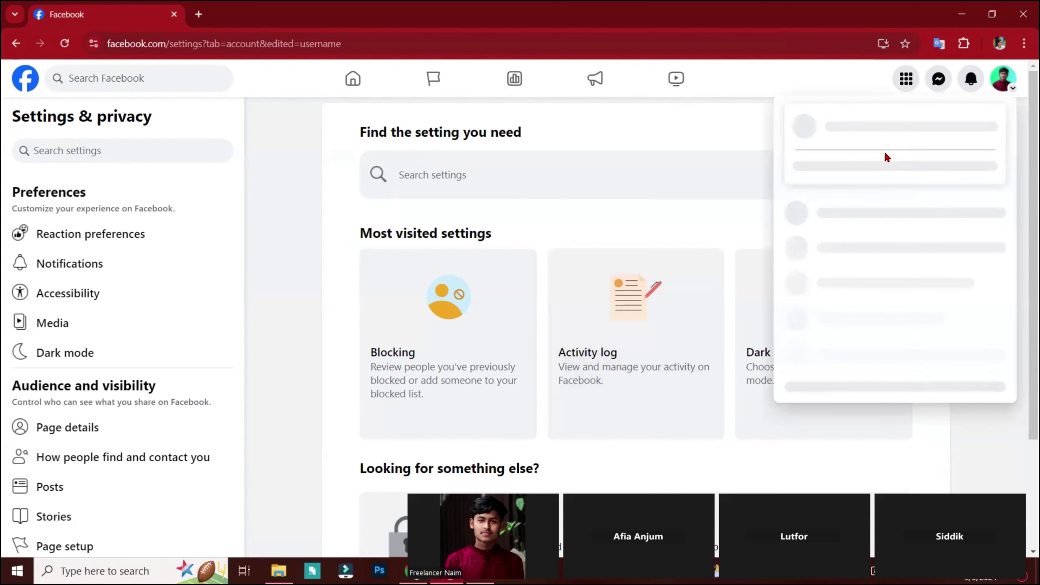
left_click(854, 119)
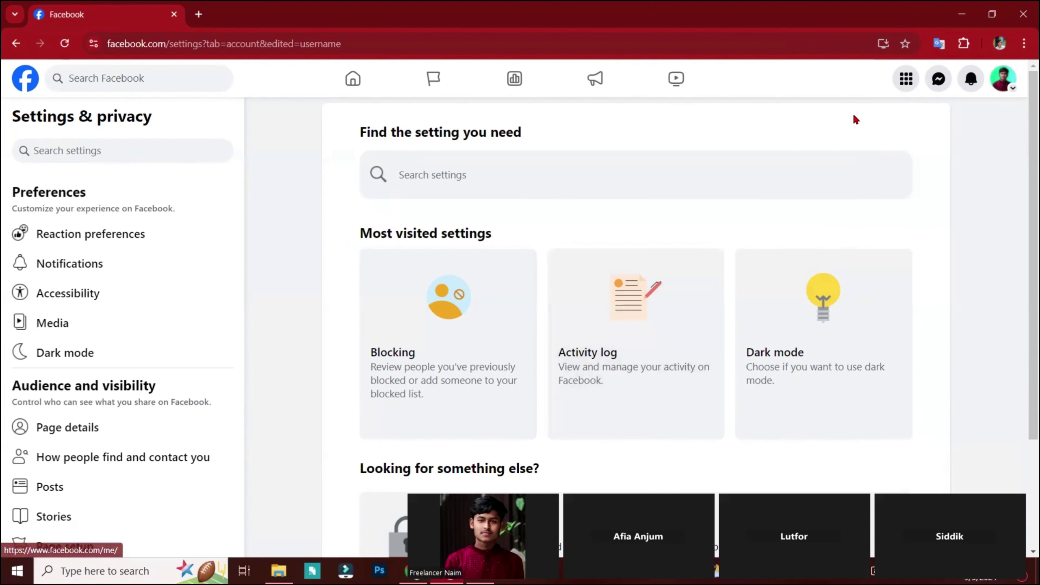
left_click(304, 44)
key("ctrl+c")
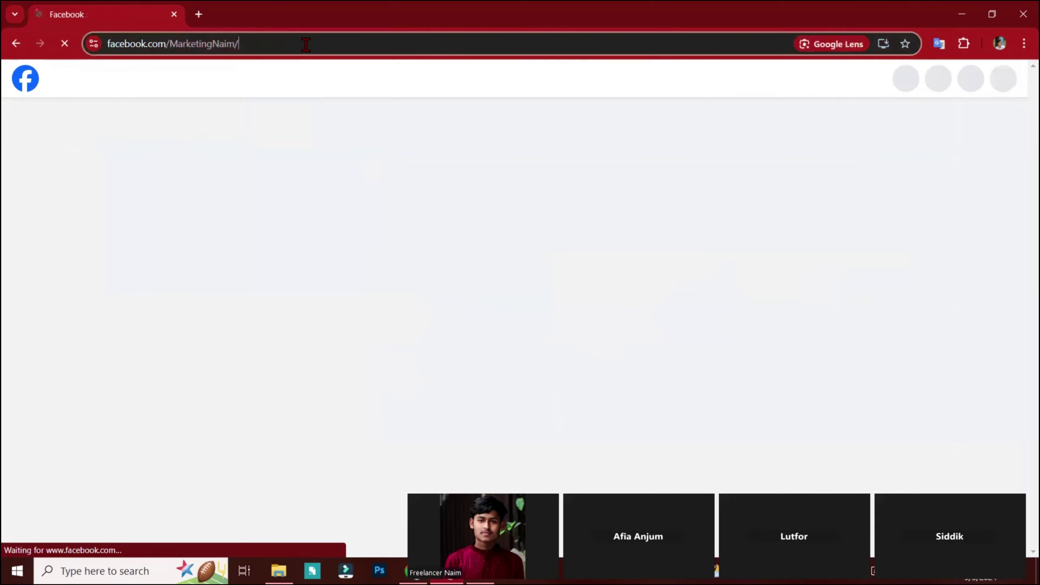
left_click(16, 571)
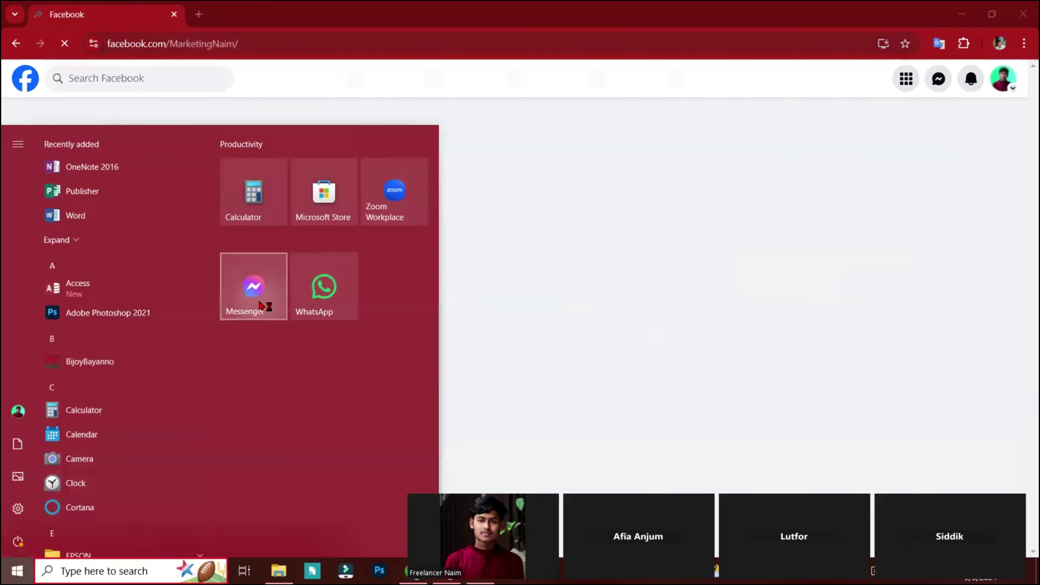
left_click(254, 291)
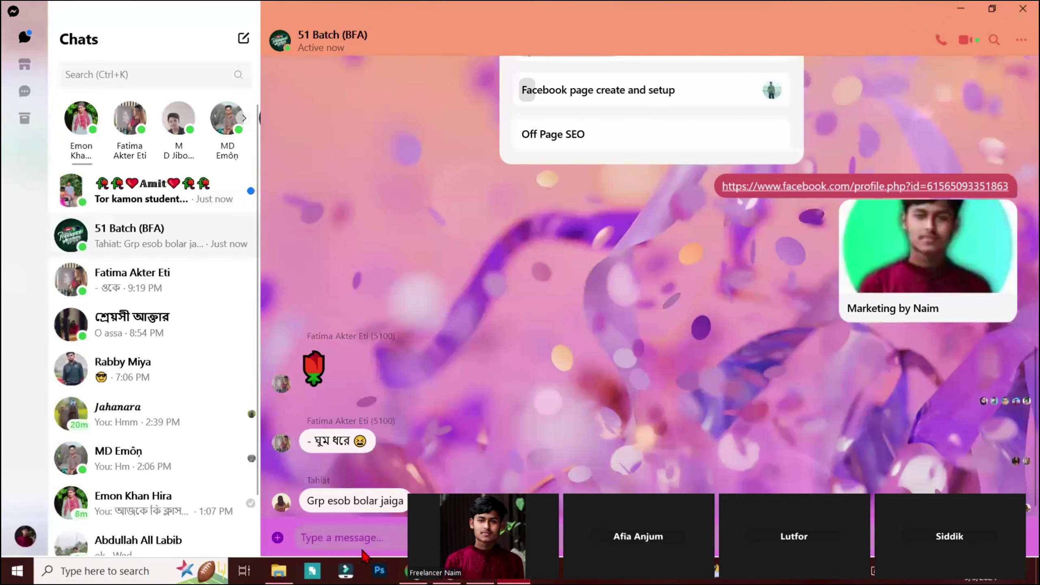
left_click(397, 537)
key("ctrl+v")
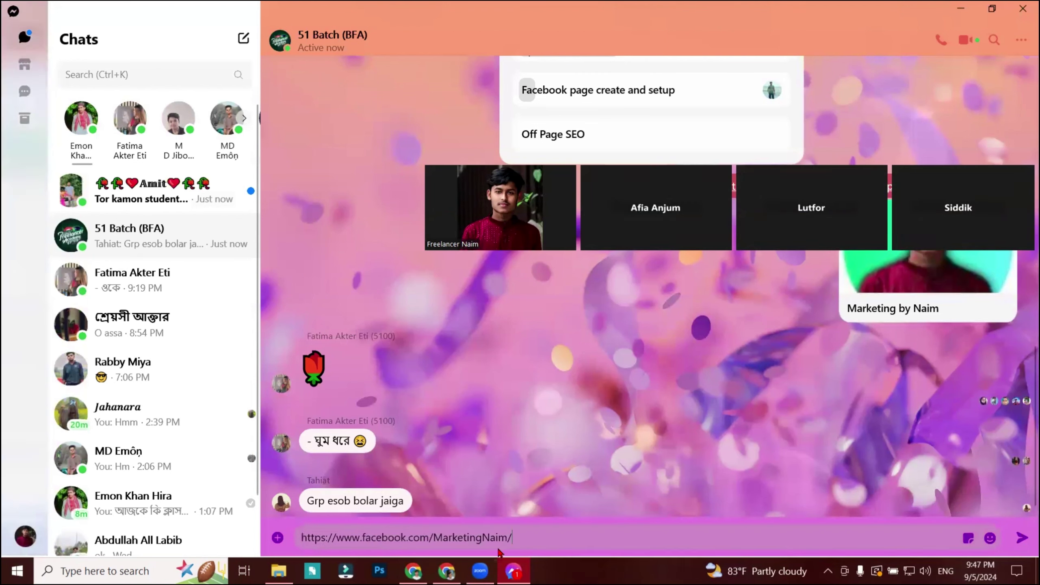
left_click(1021, 538)
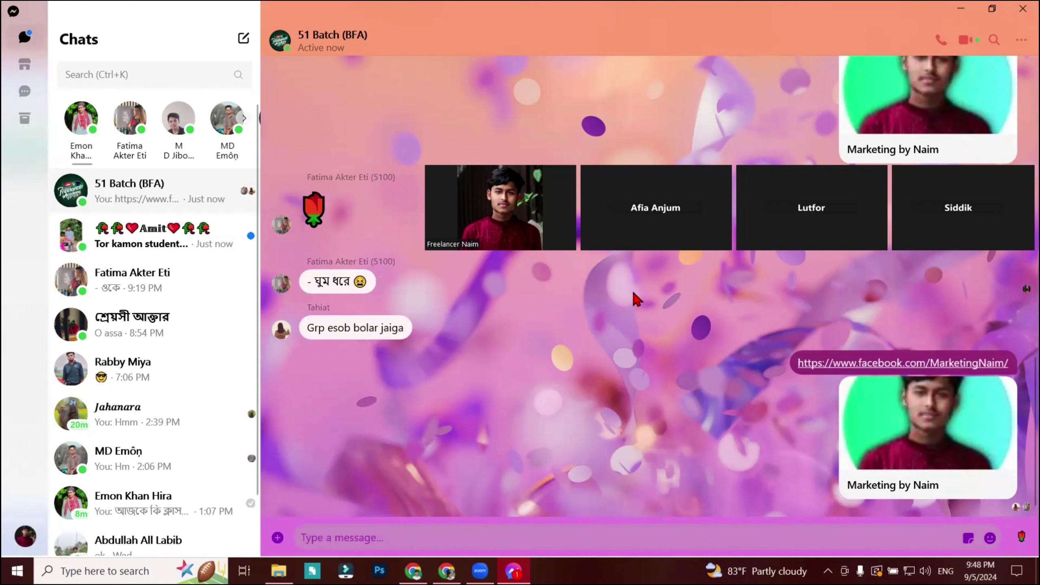
Screenshot the new link bubble with /MarketingNaim/ outlined in red, then discard it.
scroll(943, 373, "up", 2)
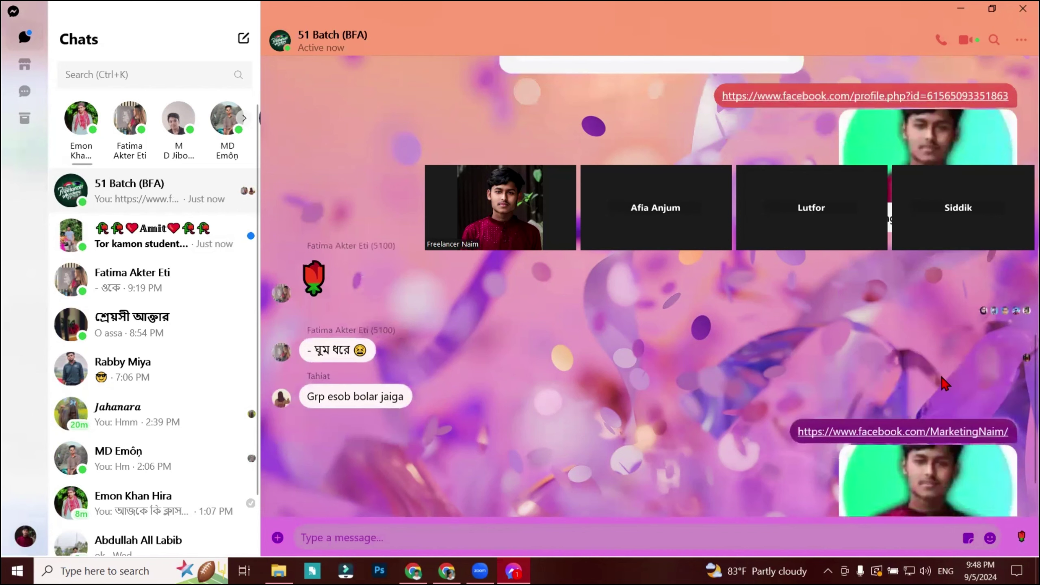
scroll(943, 381, "down", 2)
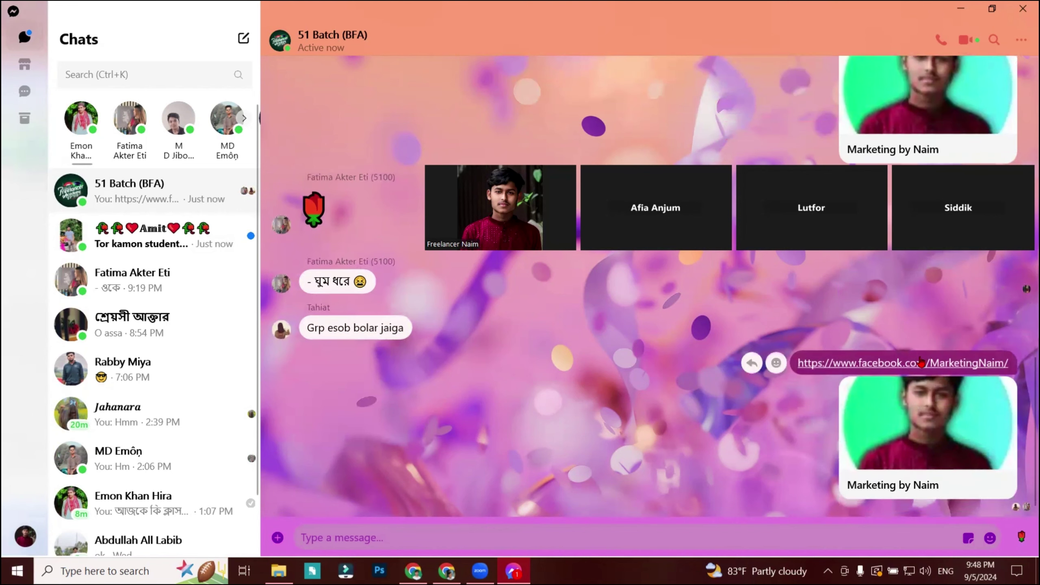
scroll(888, 294, "up", 1)
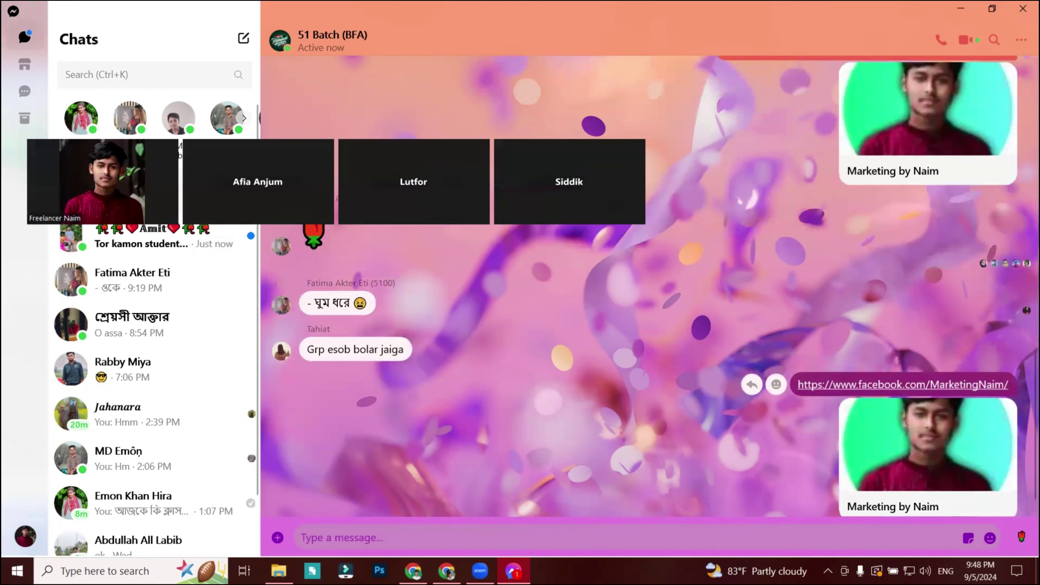
key("Print")
left_click_drag(790, 406, 1014, 447)
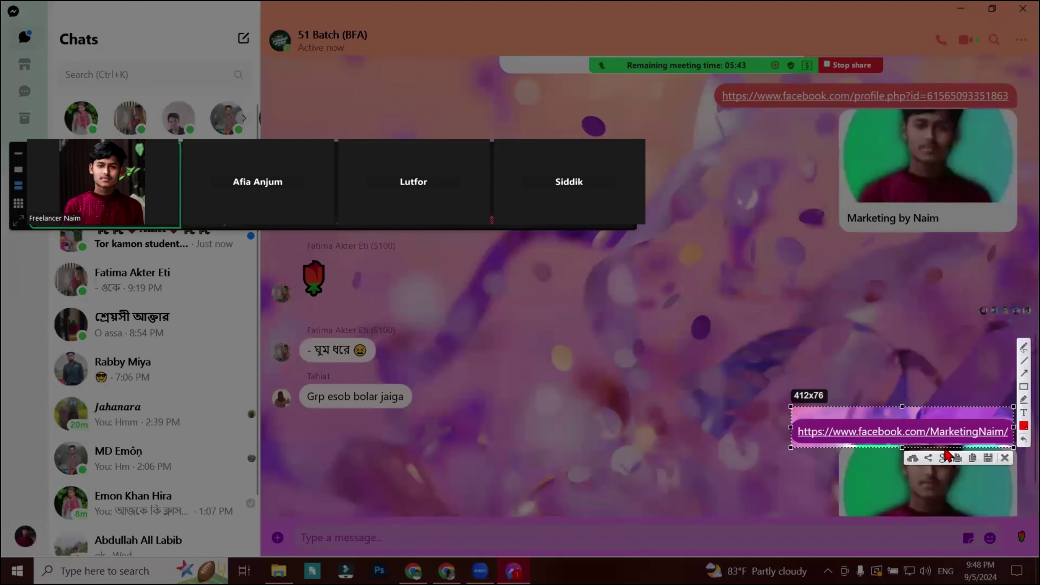
left_click_drag(922, 424, 1006, 438)
left_click(1004, 457)
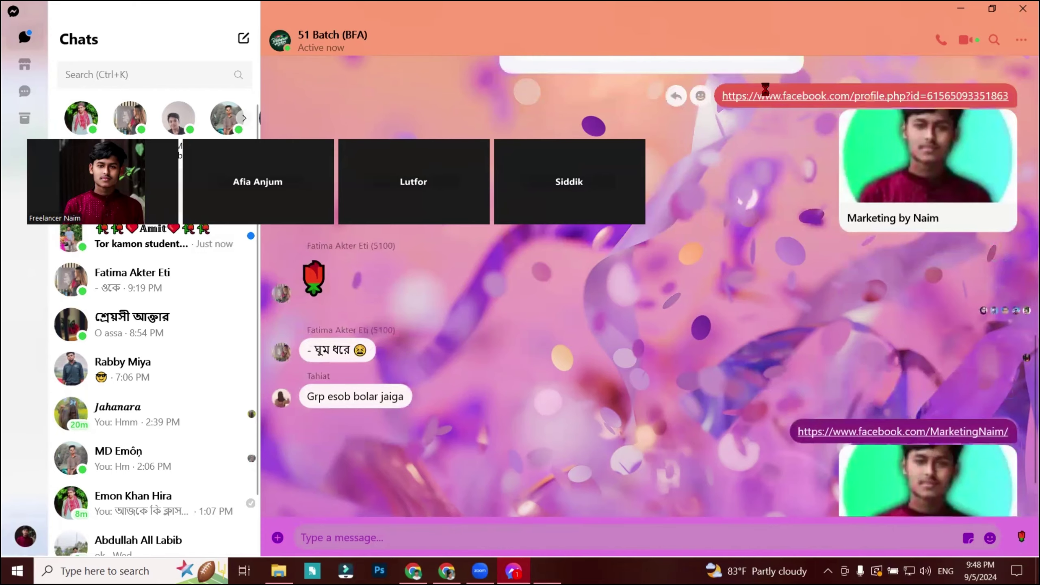
Screenshot the old profile.php link bubble boxed in red, then close Messenger.
key("Print")
left_click(1019, 390)
mouse_move(721, 84)
left_mouse_down()
mouse_move(1016, 124)
mouse_move(1037, 113)
left_mouse_up()
mouse_move(987, 416)
left_mouse_down()
mouse_move(958, 344)
mouse_move(957, 220)
left_mouse_up()
left_click(1004, 457)
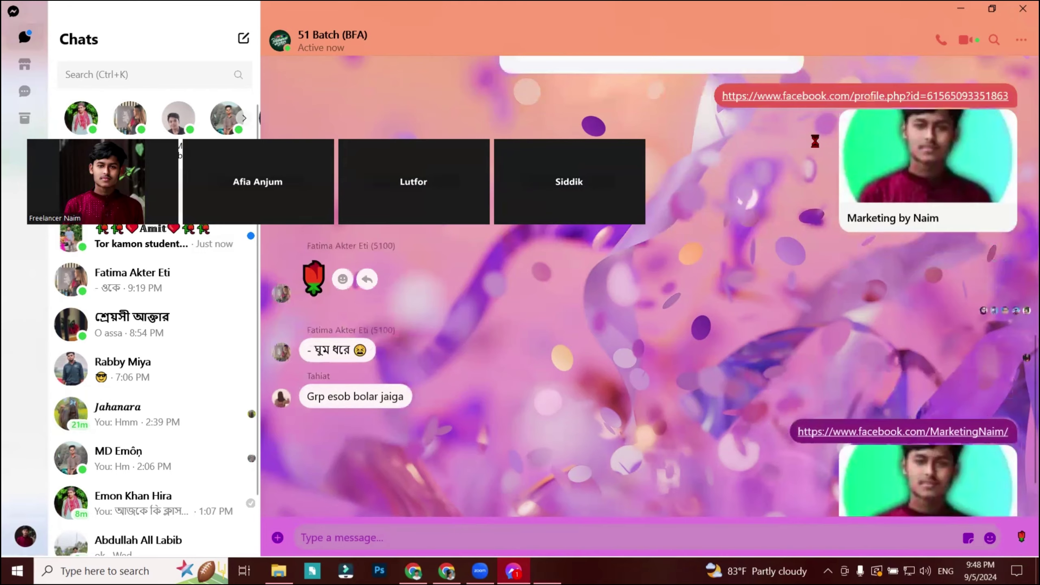
key("Print")
left_click_drag(707, 76, 1026, 137)
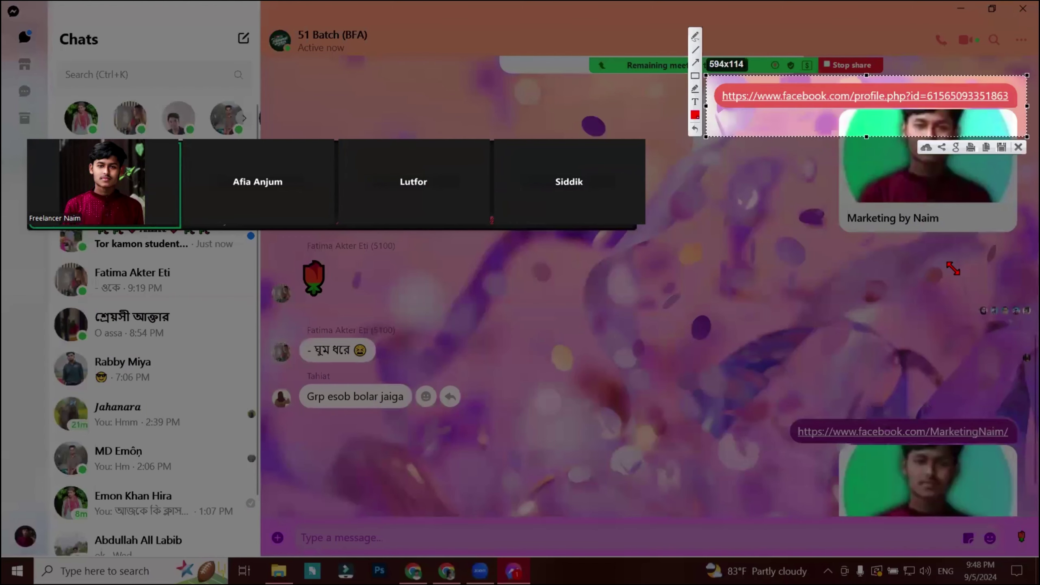
left_click(691, 75)
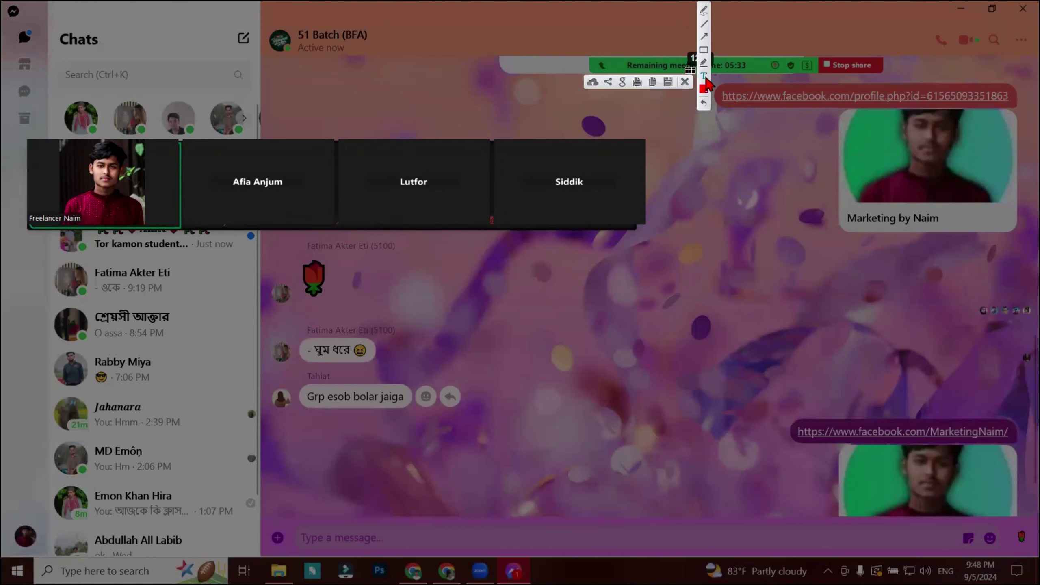
left_click_drag(718, 77, 1038, 123)
left_click(707, 62)
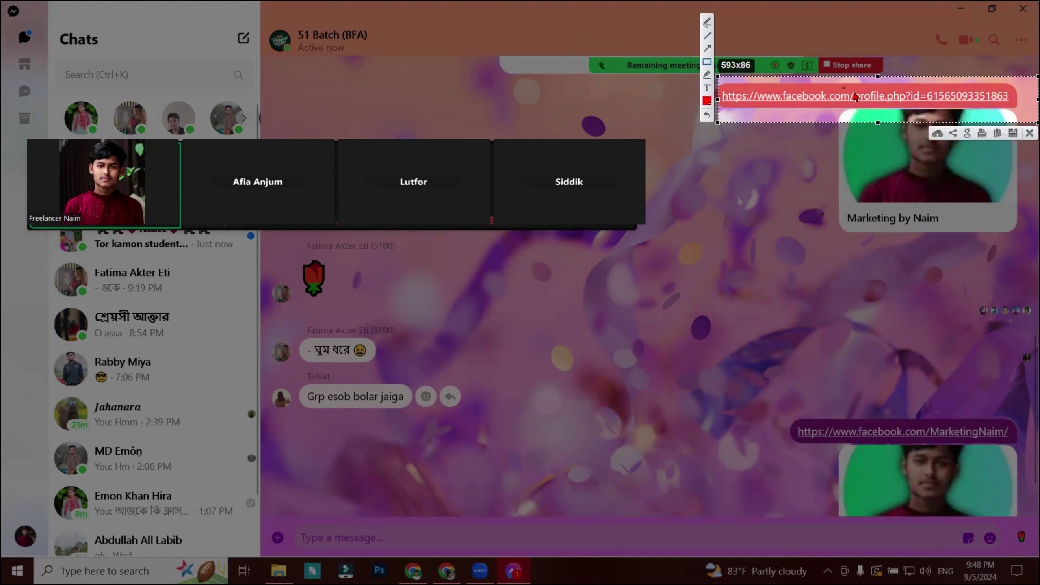
left_click_drag(843, 88, 1016, 114)
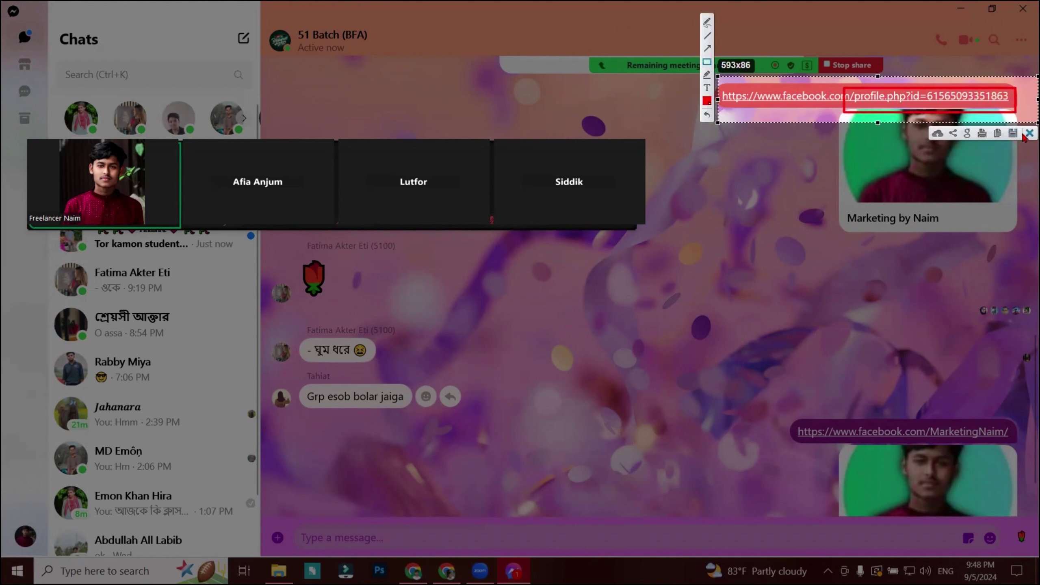
left_click(1027, 134)
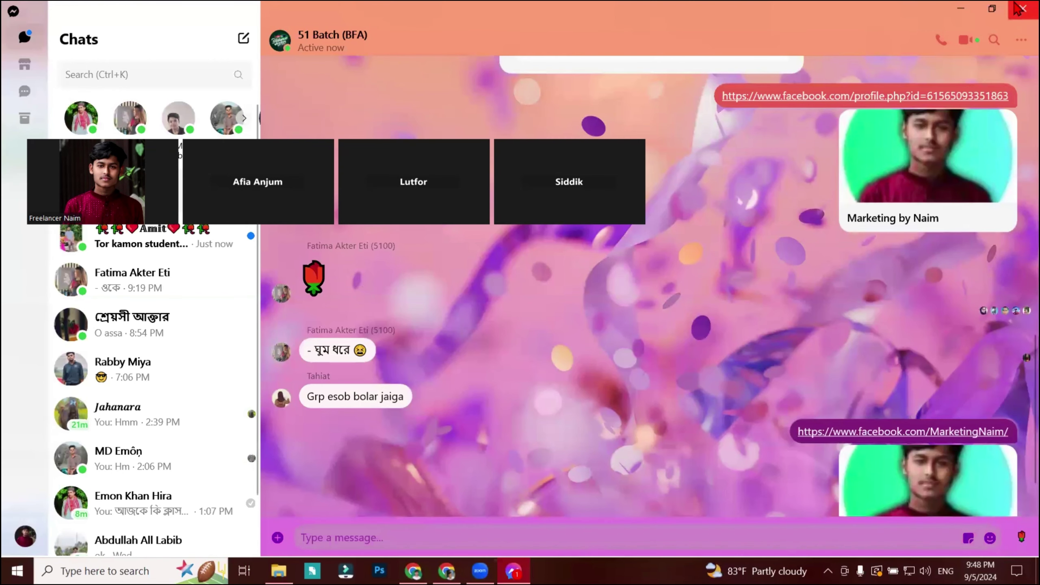
left_click(1021, 9)
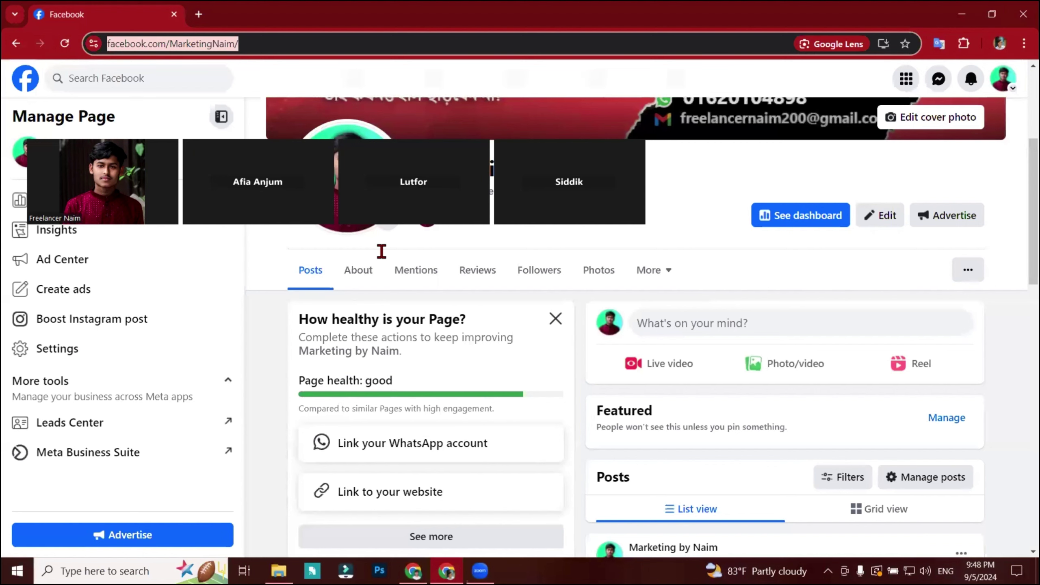
Switch windows via the Start menu, landing on the full-screen Zoom meeting.
key("super")
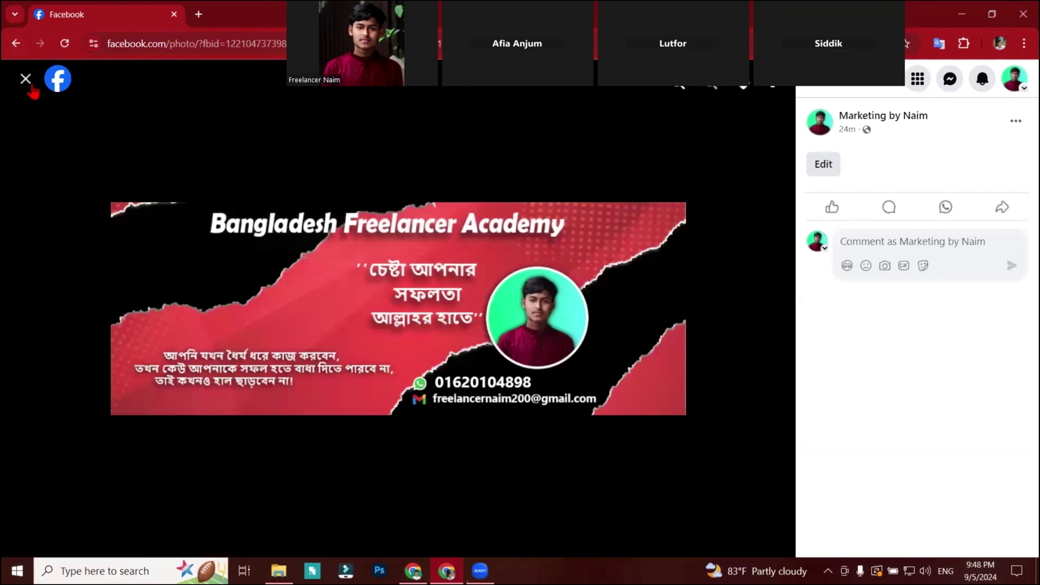
left_click(27, 82)
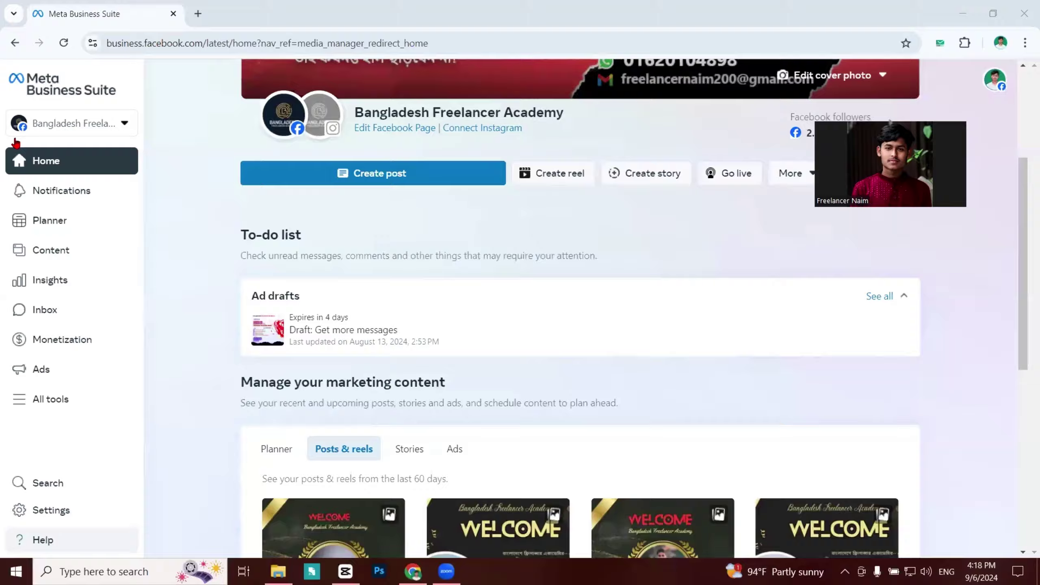
Screenshot the Business Suite left sidebar and draw a red box around its navigation list.
key("super+shift+s")
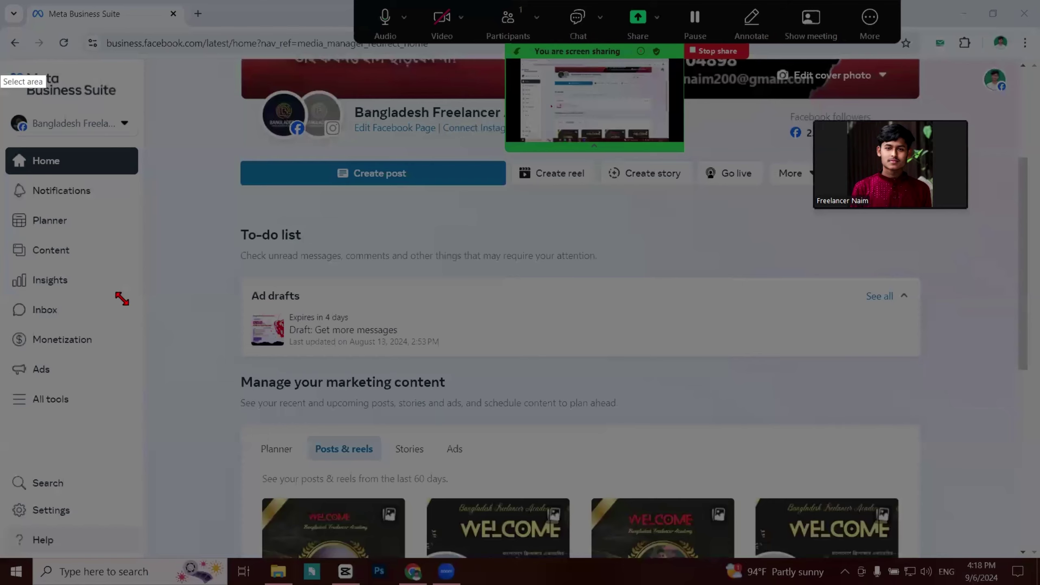
left_click_drag(0, 58, 320, 584)
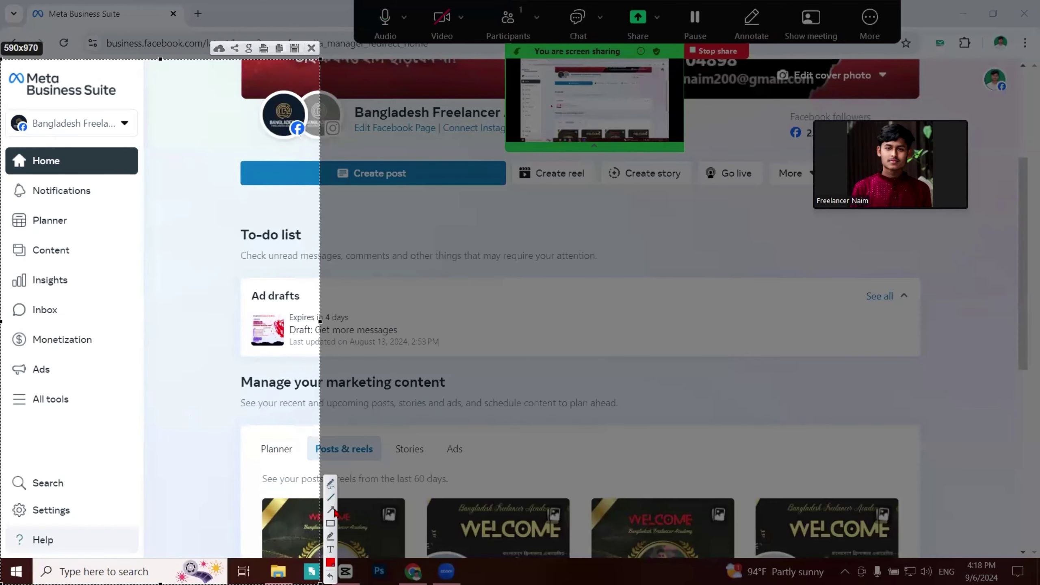
left_click(331, 526)
mouse_move(4, 104)
left_mouse_down()
mouse_move(140, 503)
mouse_move(158, 511)
left_mouse_up()
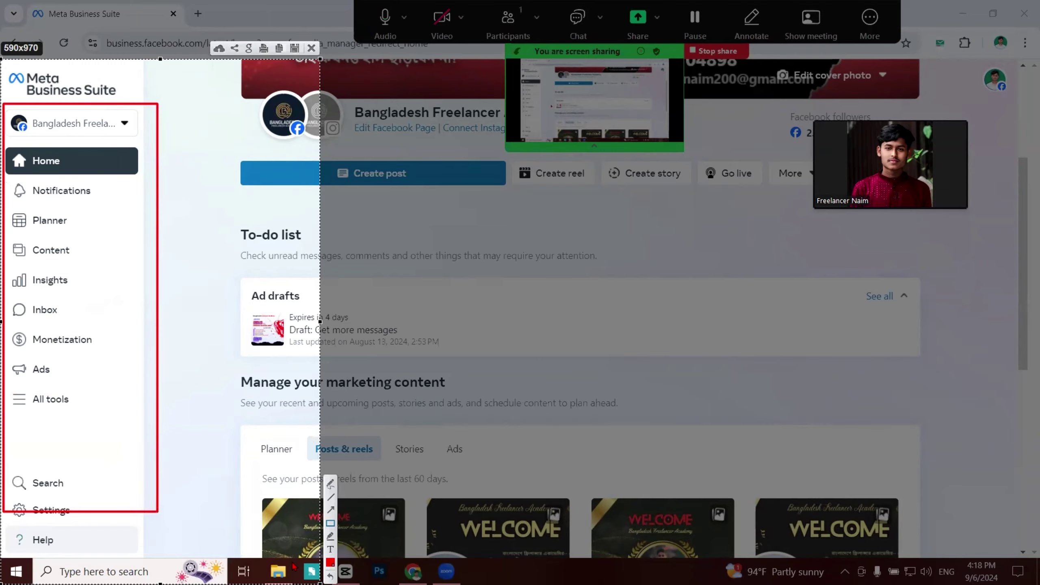